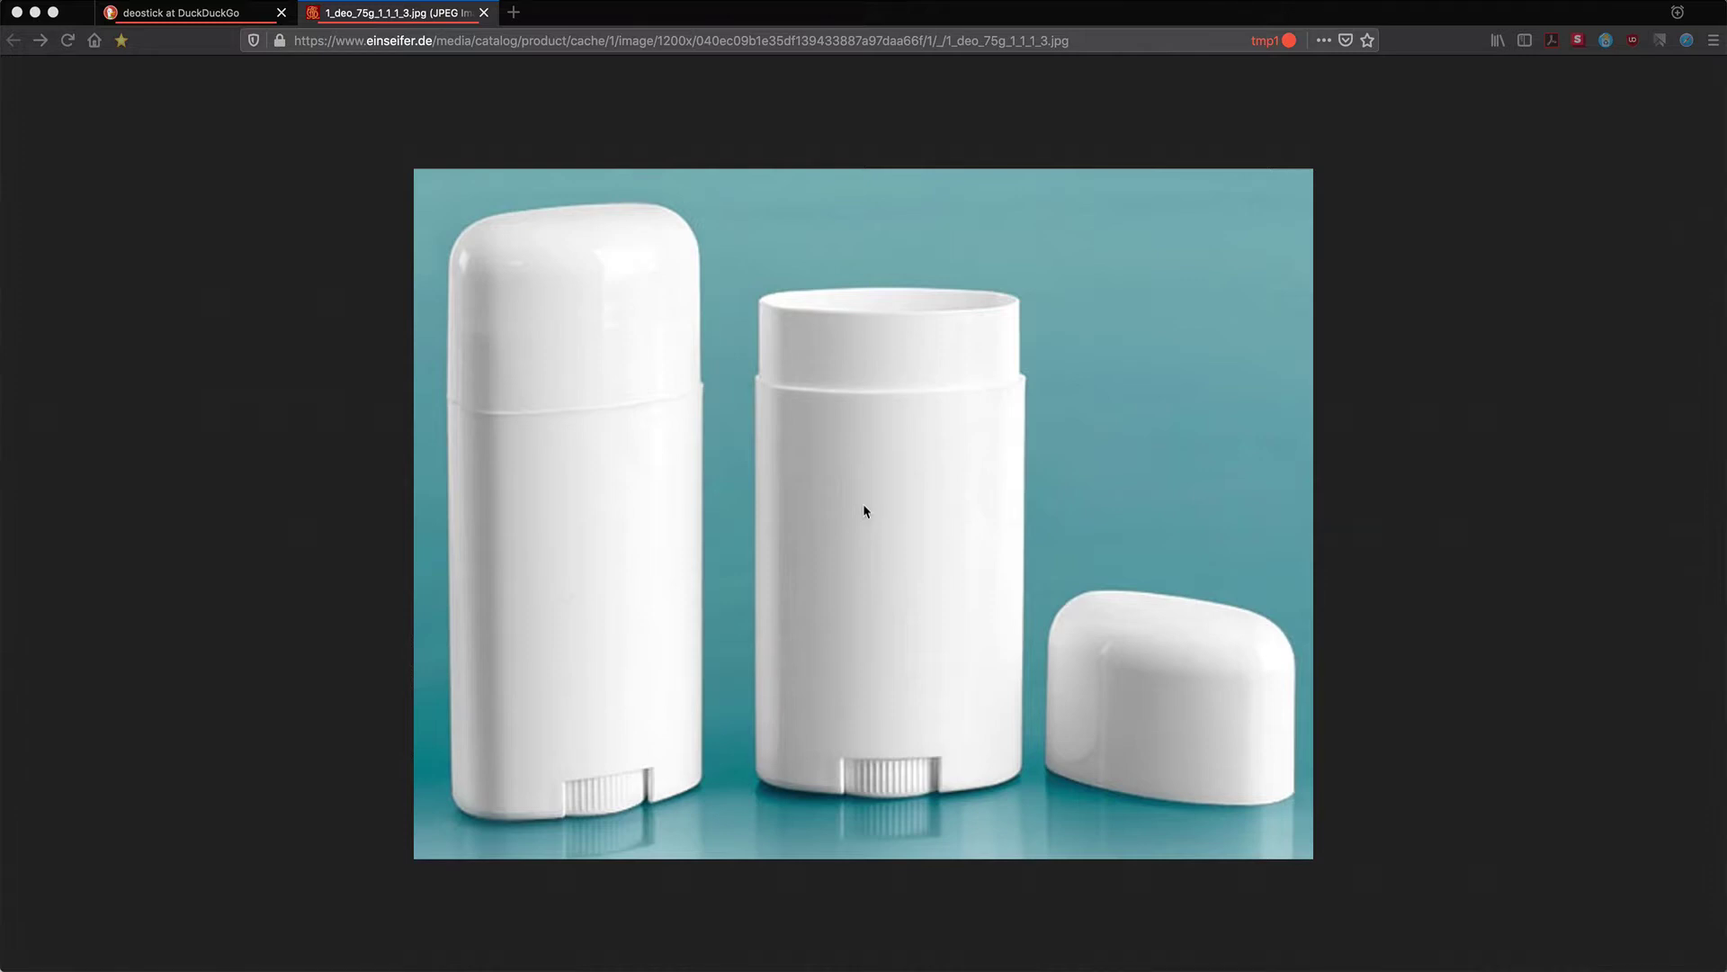
Step: Switch to Adobe Illustrator and create a new document with the default settings
key(super+Tab)
key(super+Tab)
key(super+Tab)
key(super+Tab)
key(super+Tab)
key(super+Tab)
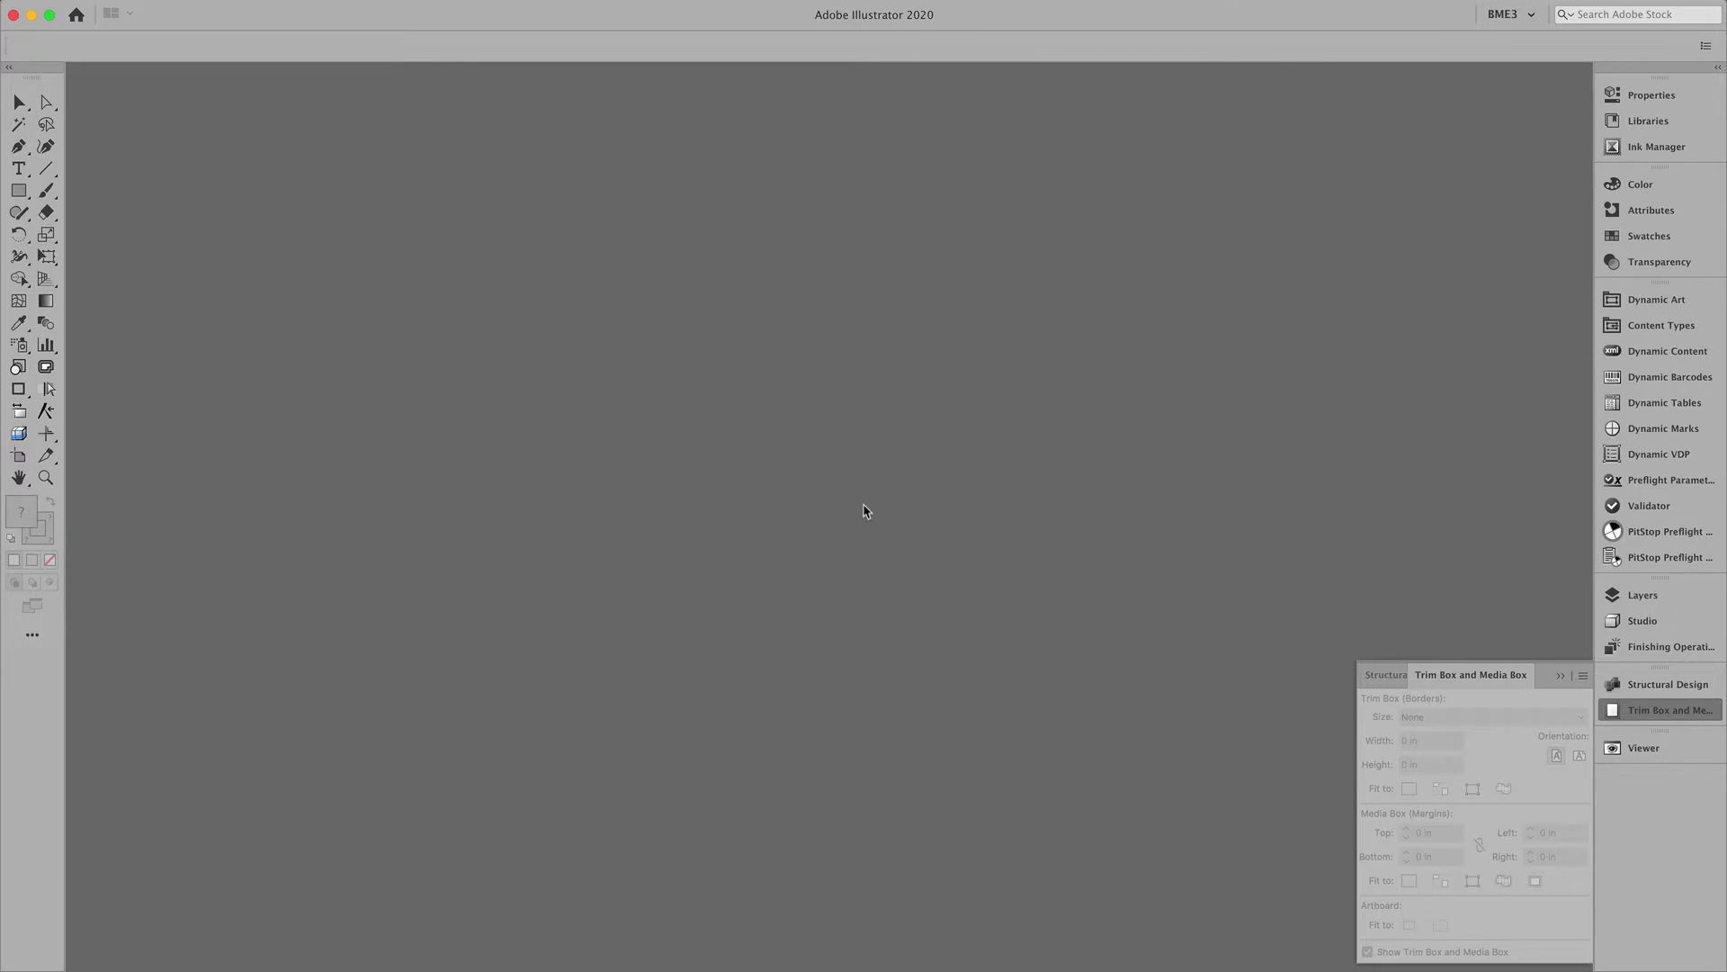
key(super+n)
key(Return)
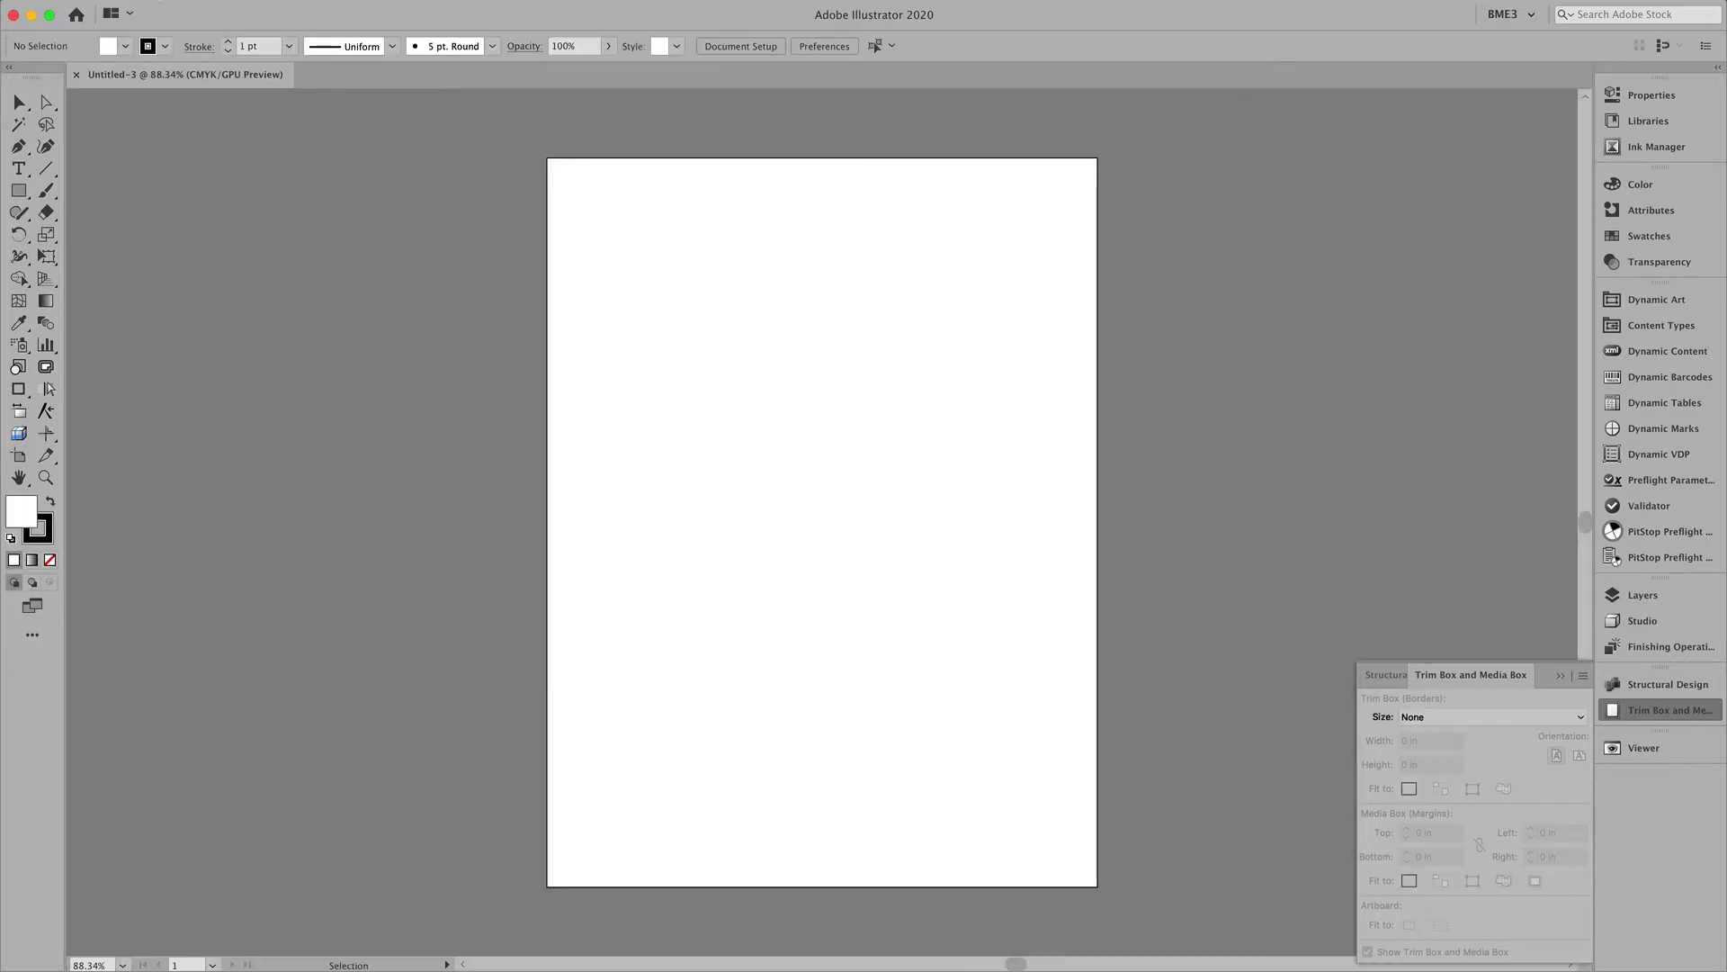
Step: Open the Shapes library for placing a structural design and review the attributes of the Deo Stick model
click(135, 0)
mouse_move(238, 349)
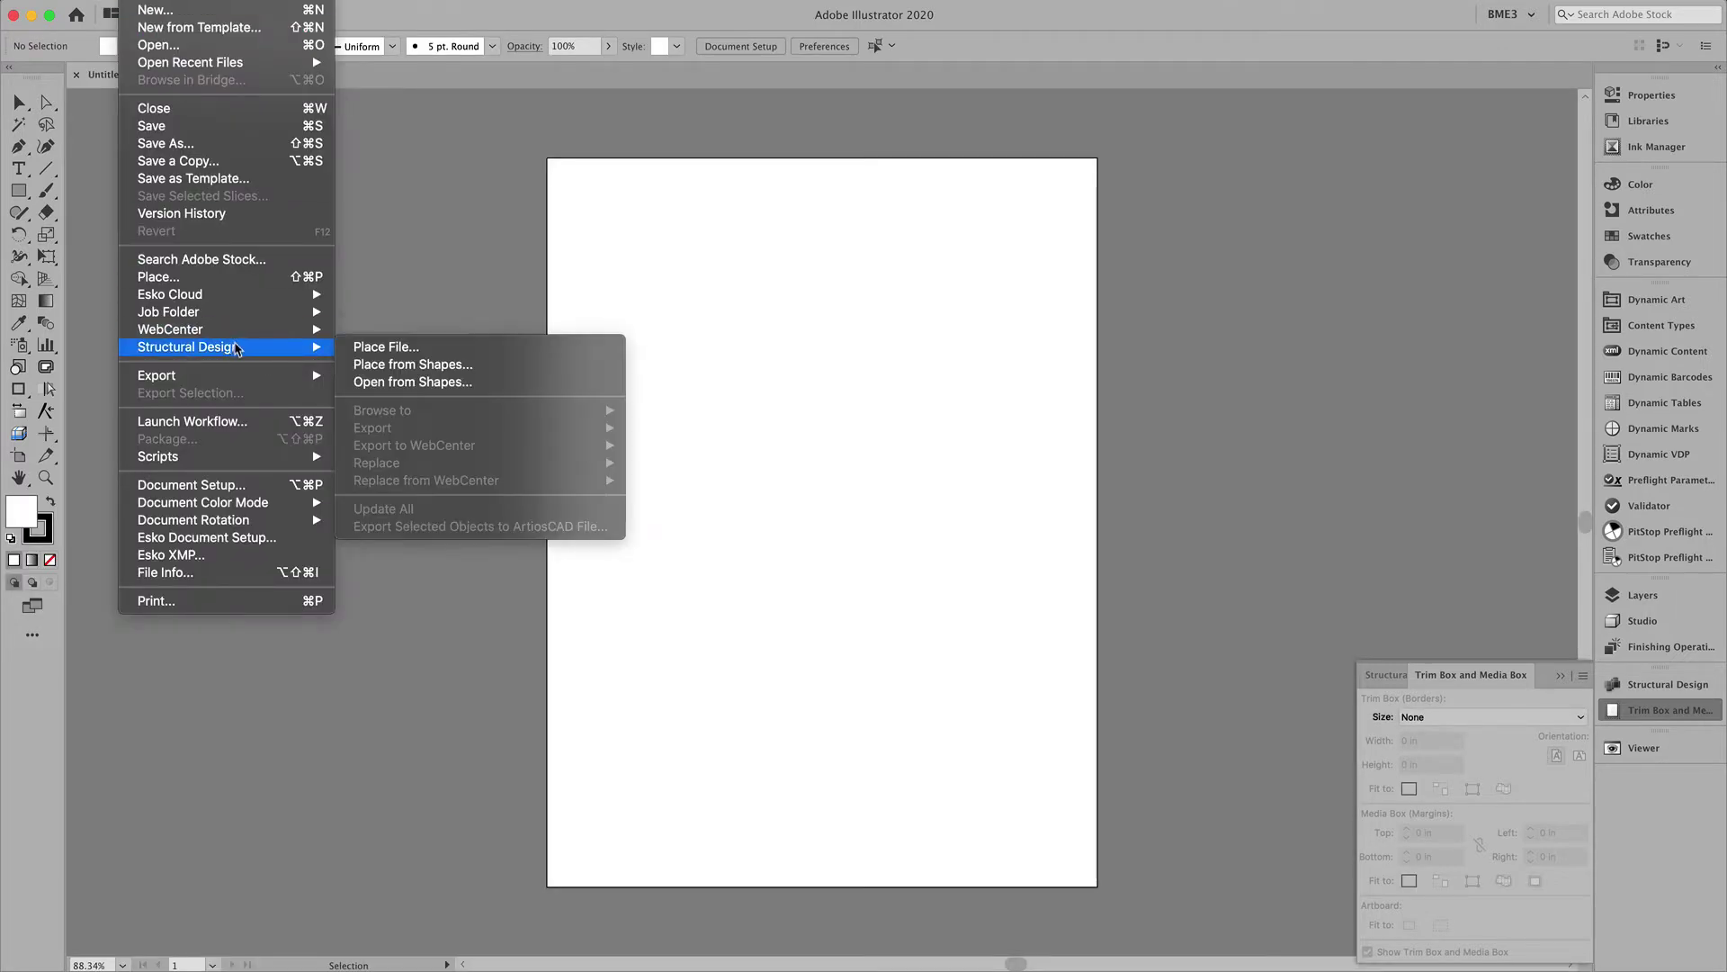
click(396, 364)
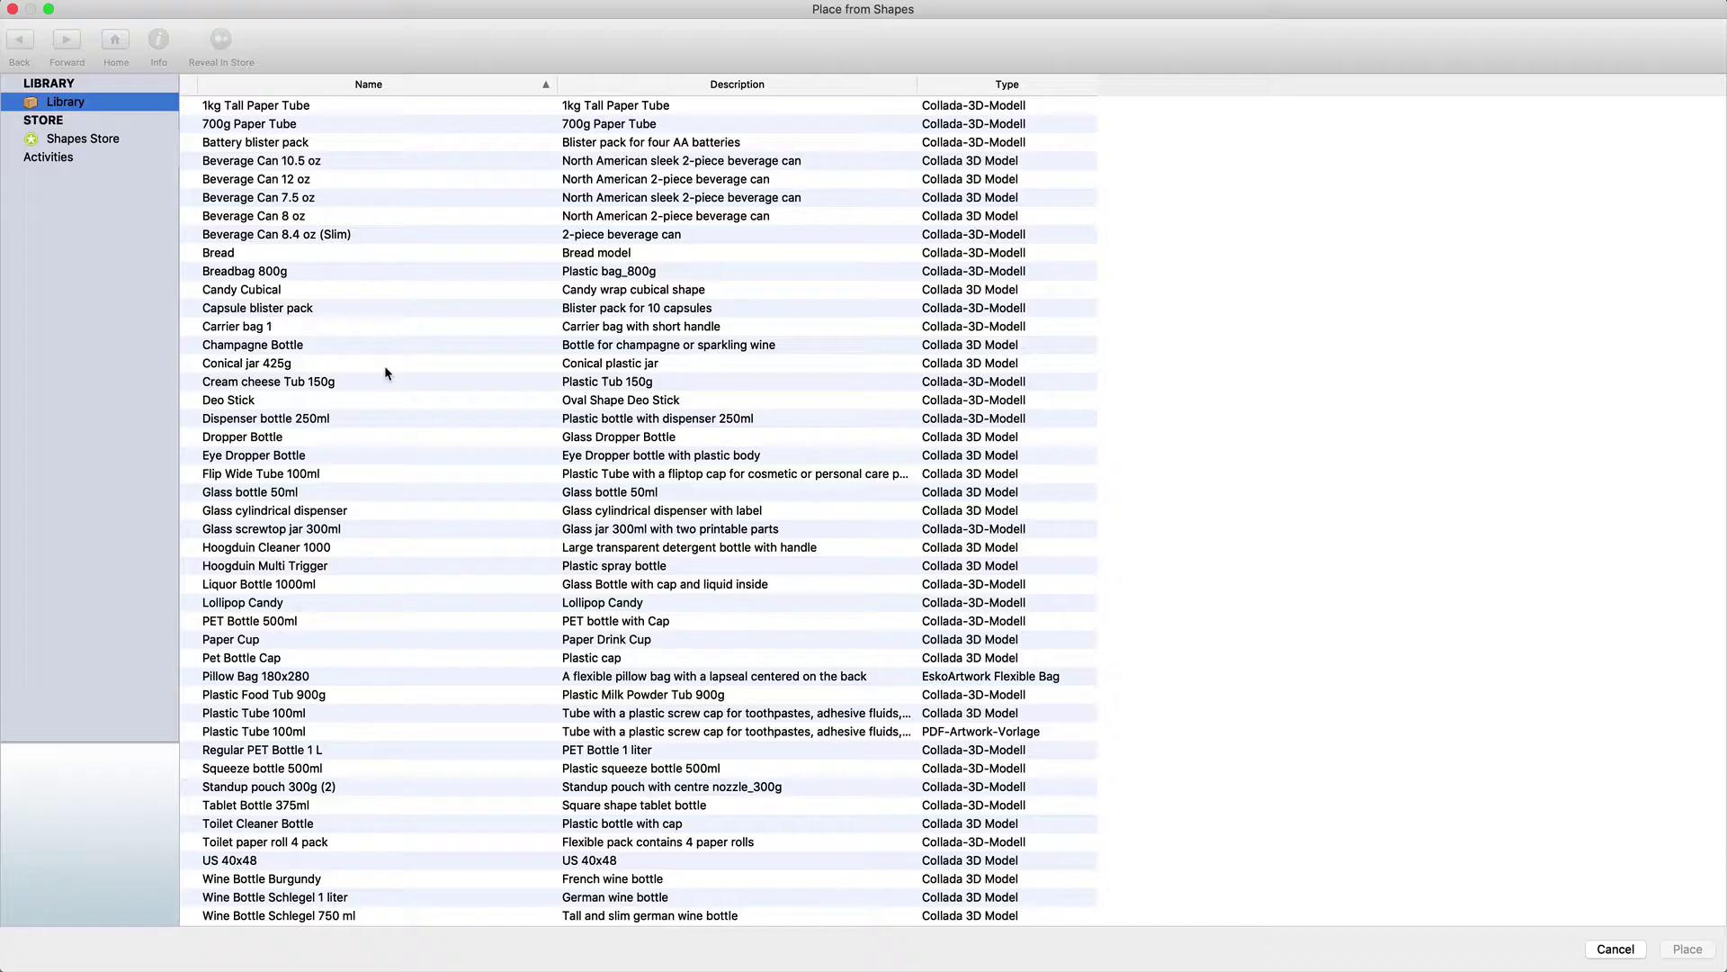
click(306, 402)
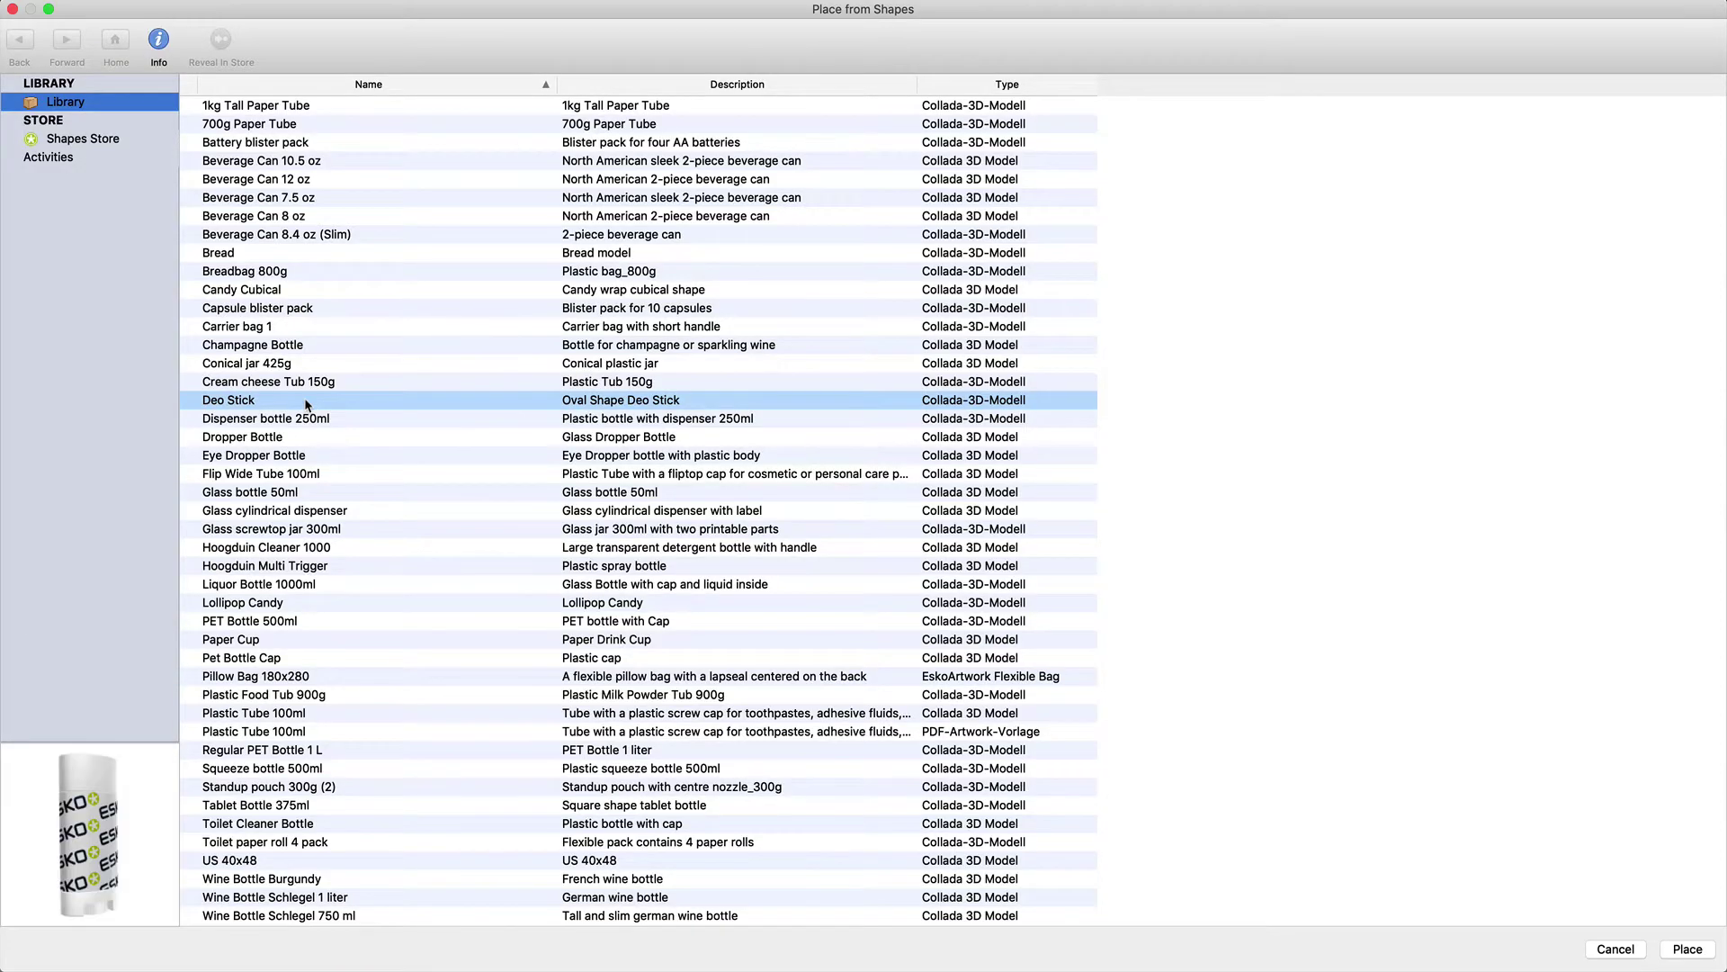
double_click(305, 402)
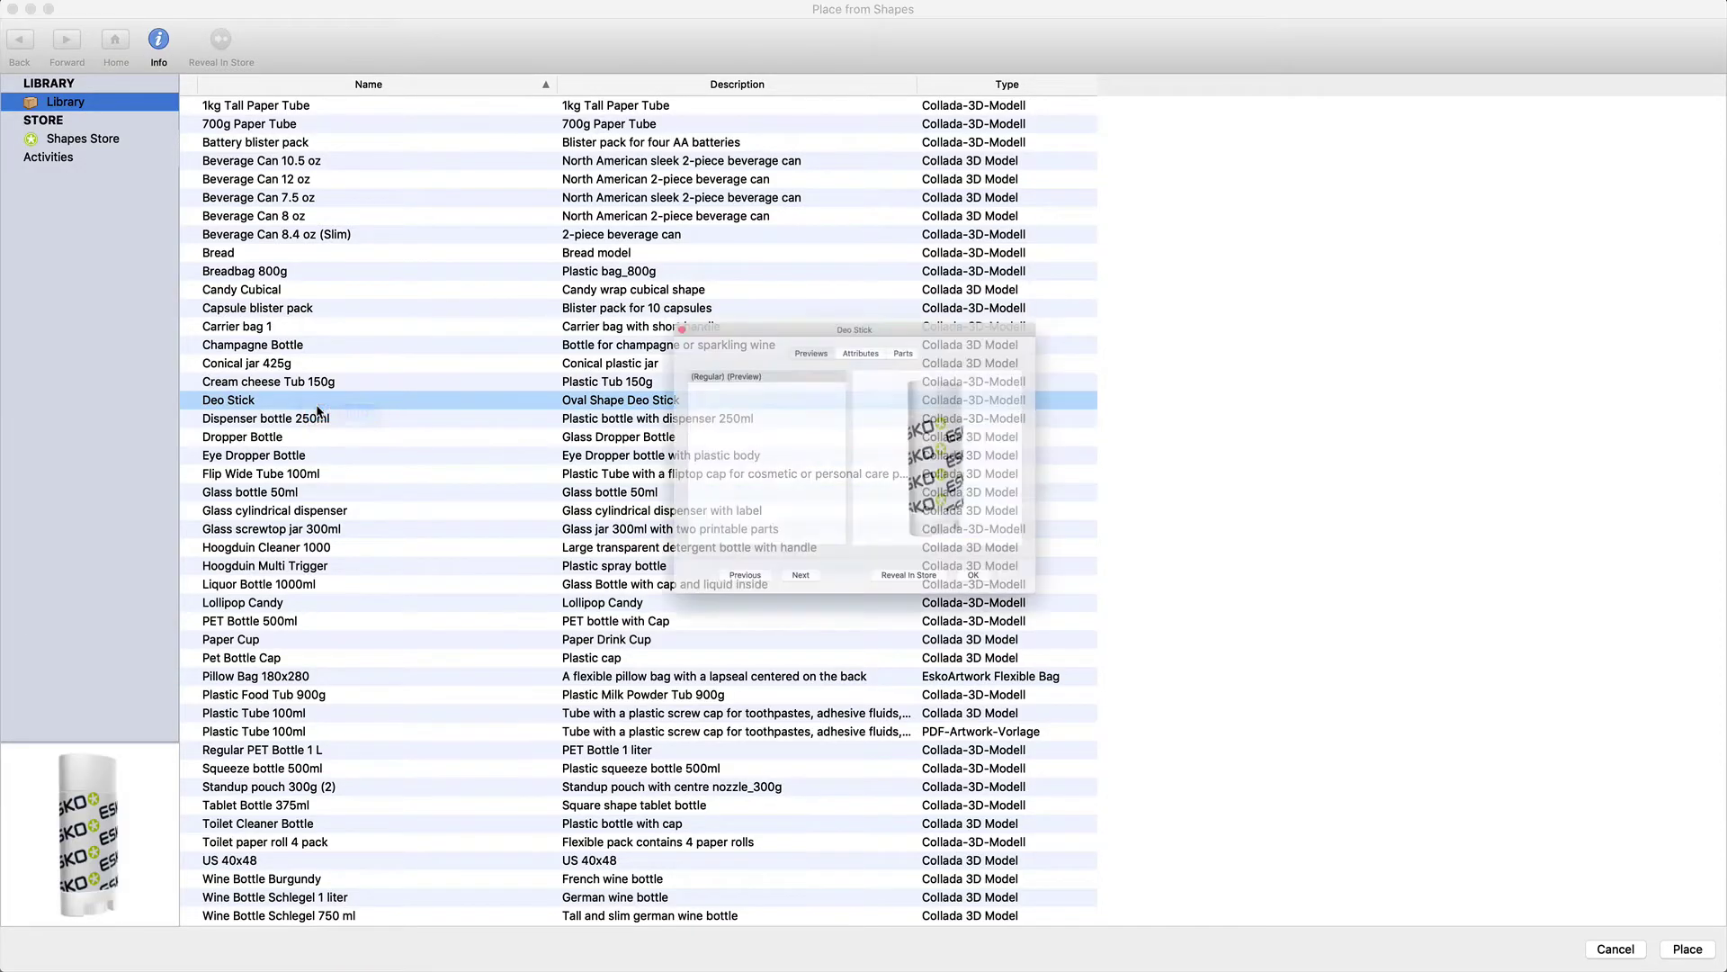
click(846, 306)
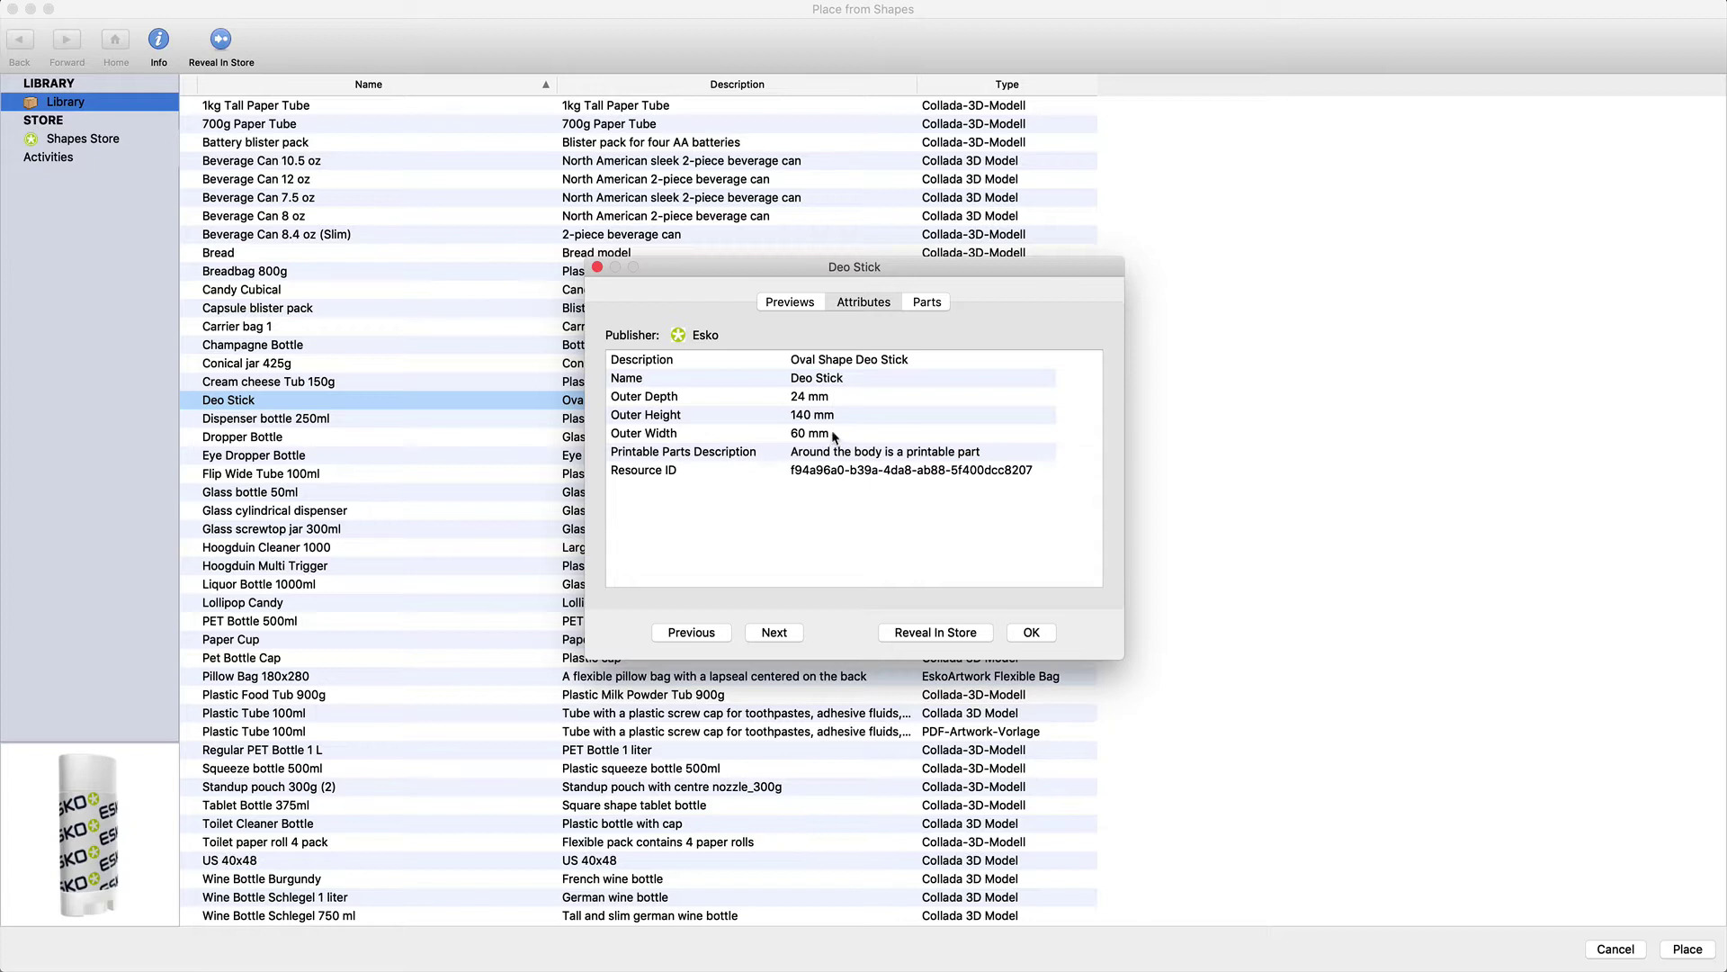
Step: Export the Deo Stick's Collada part to the Desktop as Deo Stick.zae and close the model's details
click(925, 306)
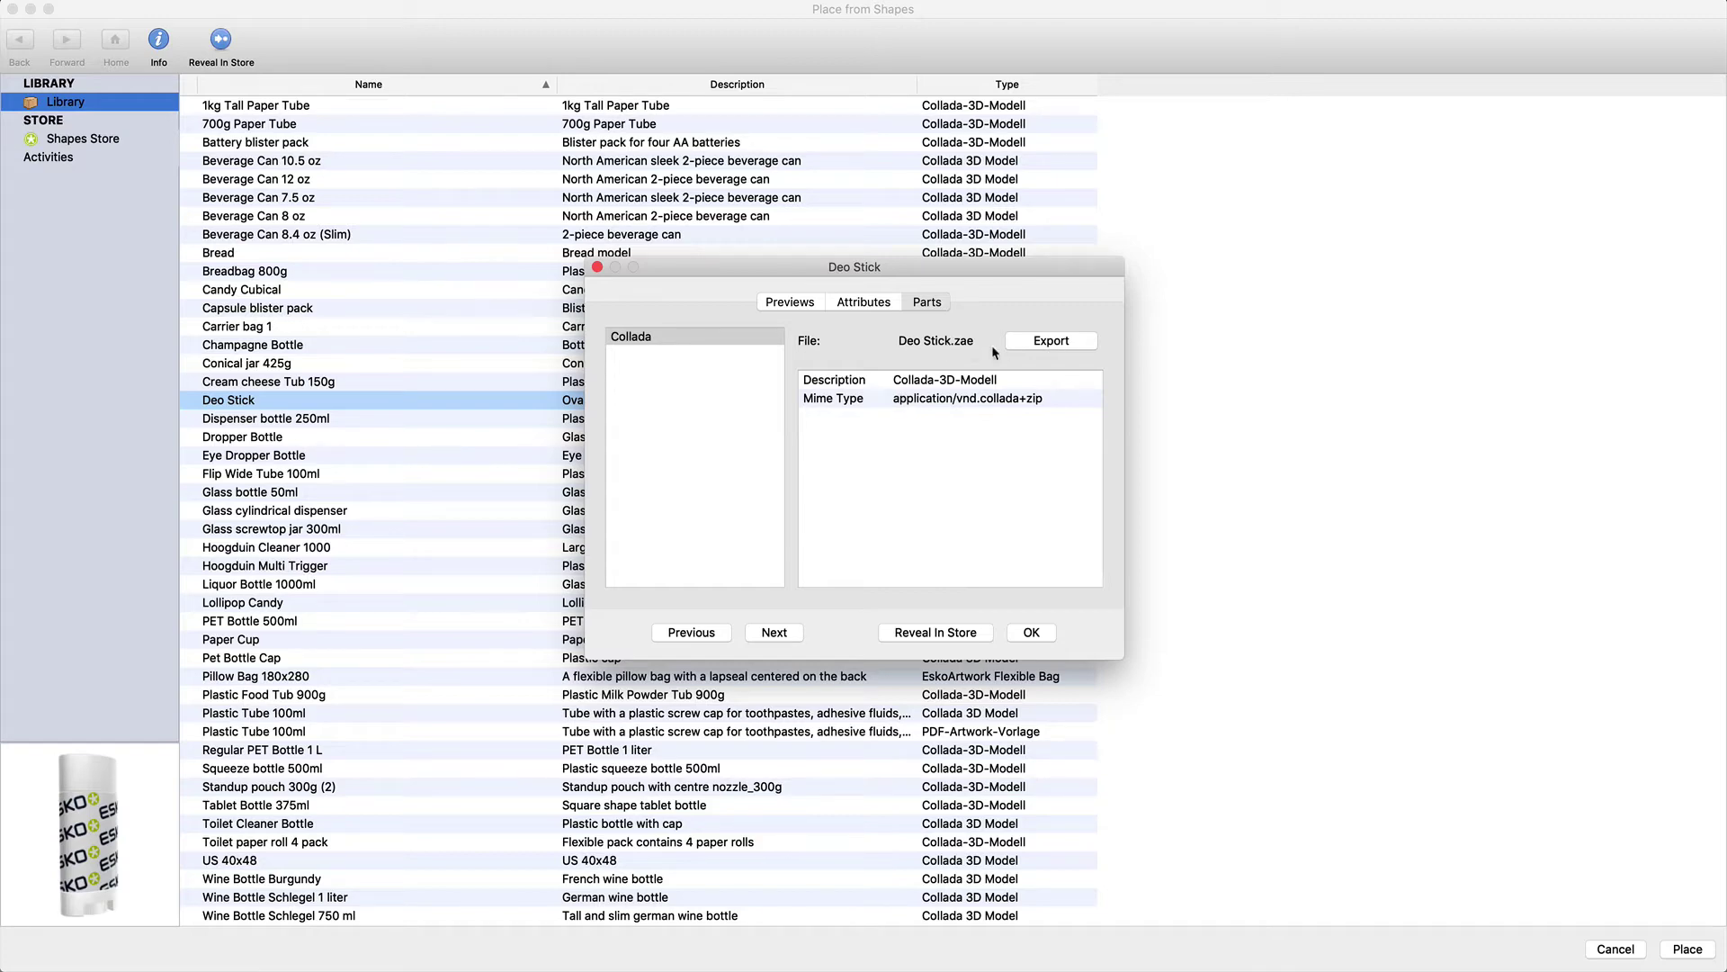
click(1020, 344)
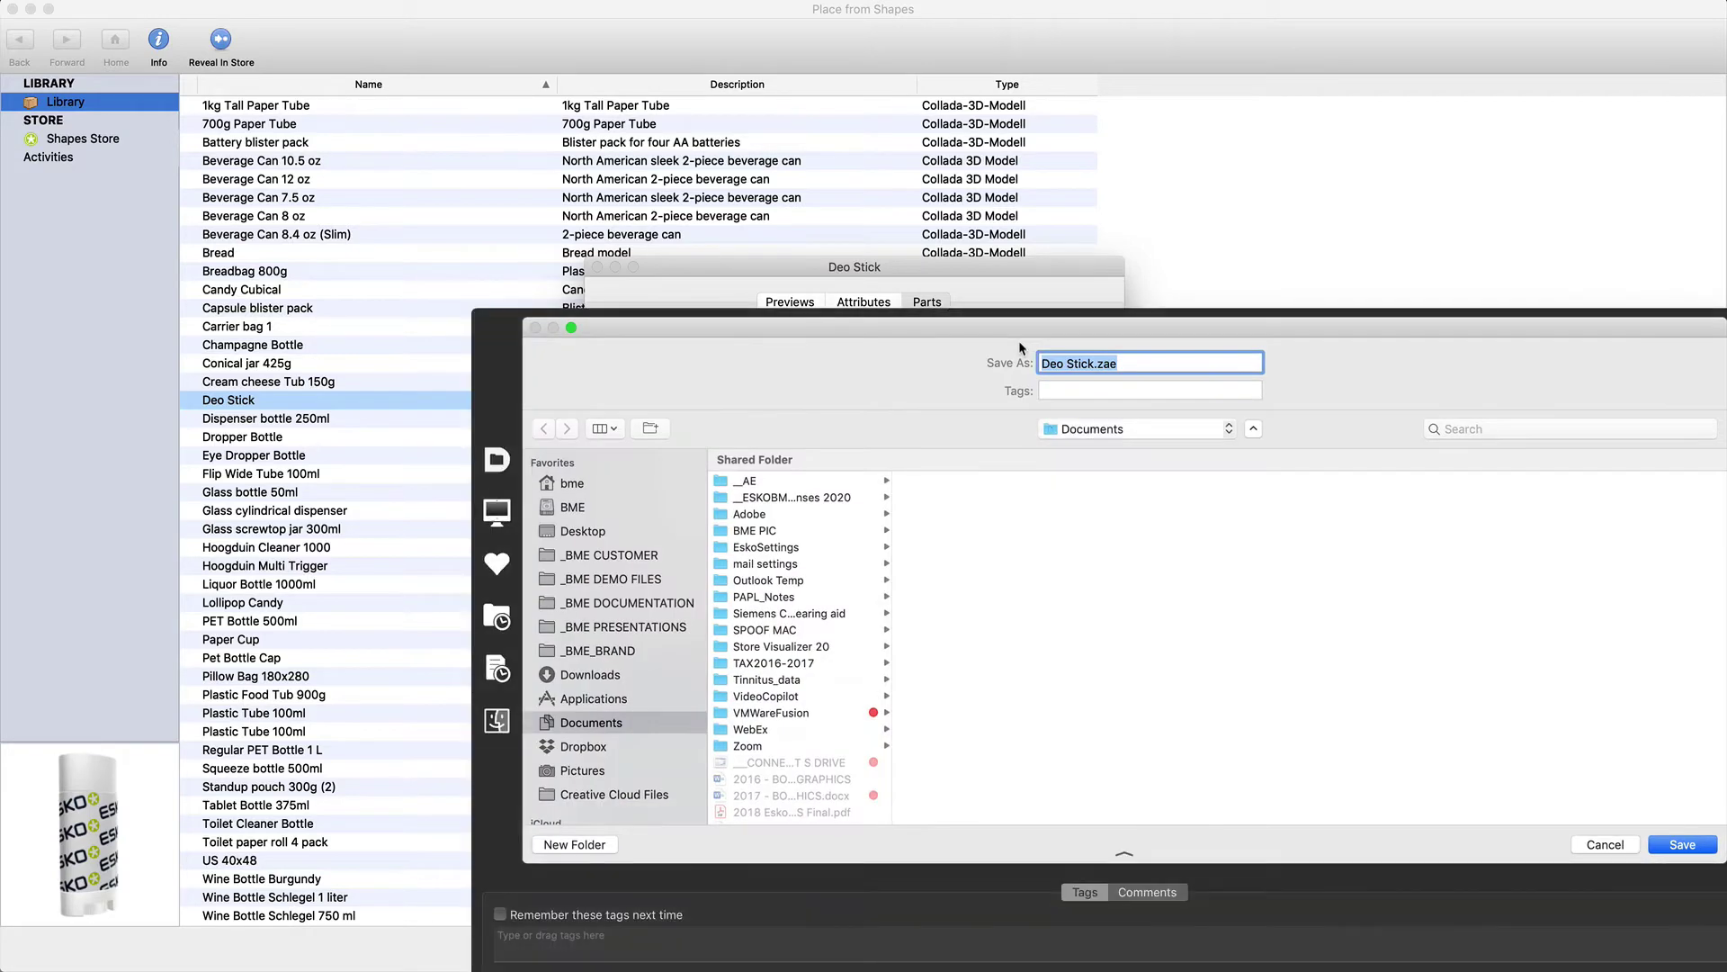
key(super+d)
key(Return)
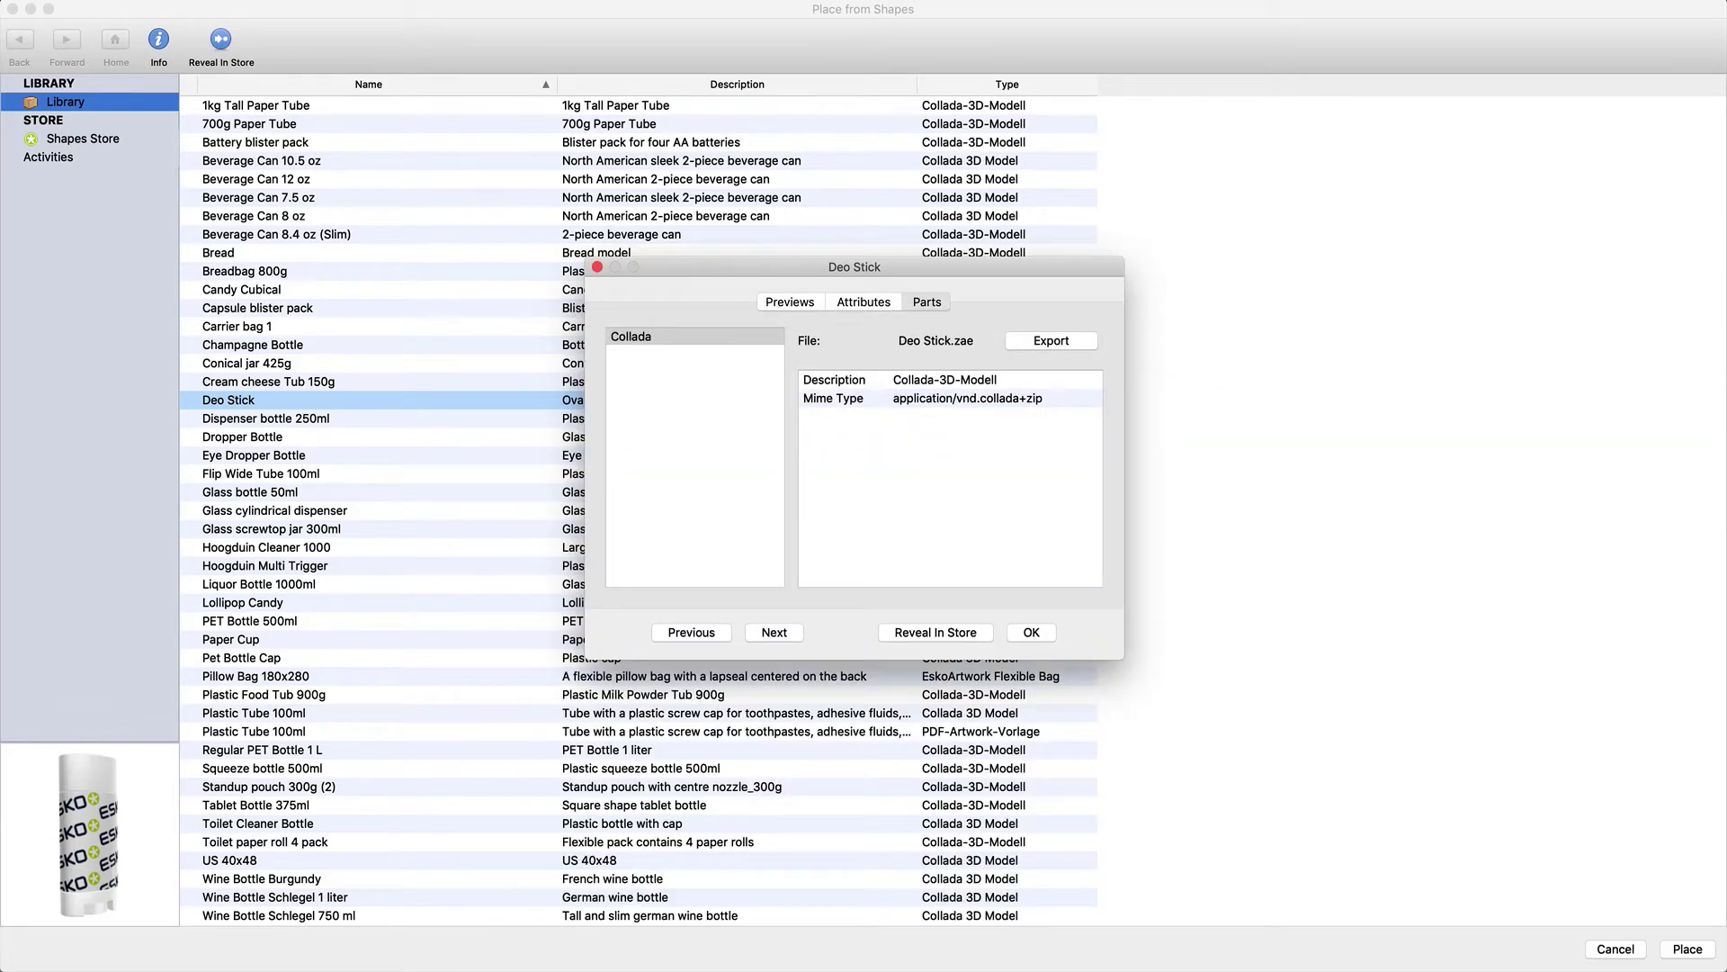
click(1031, 633)
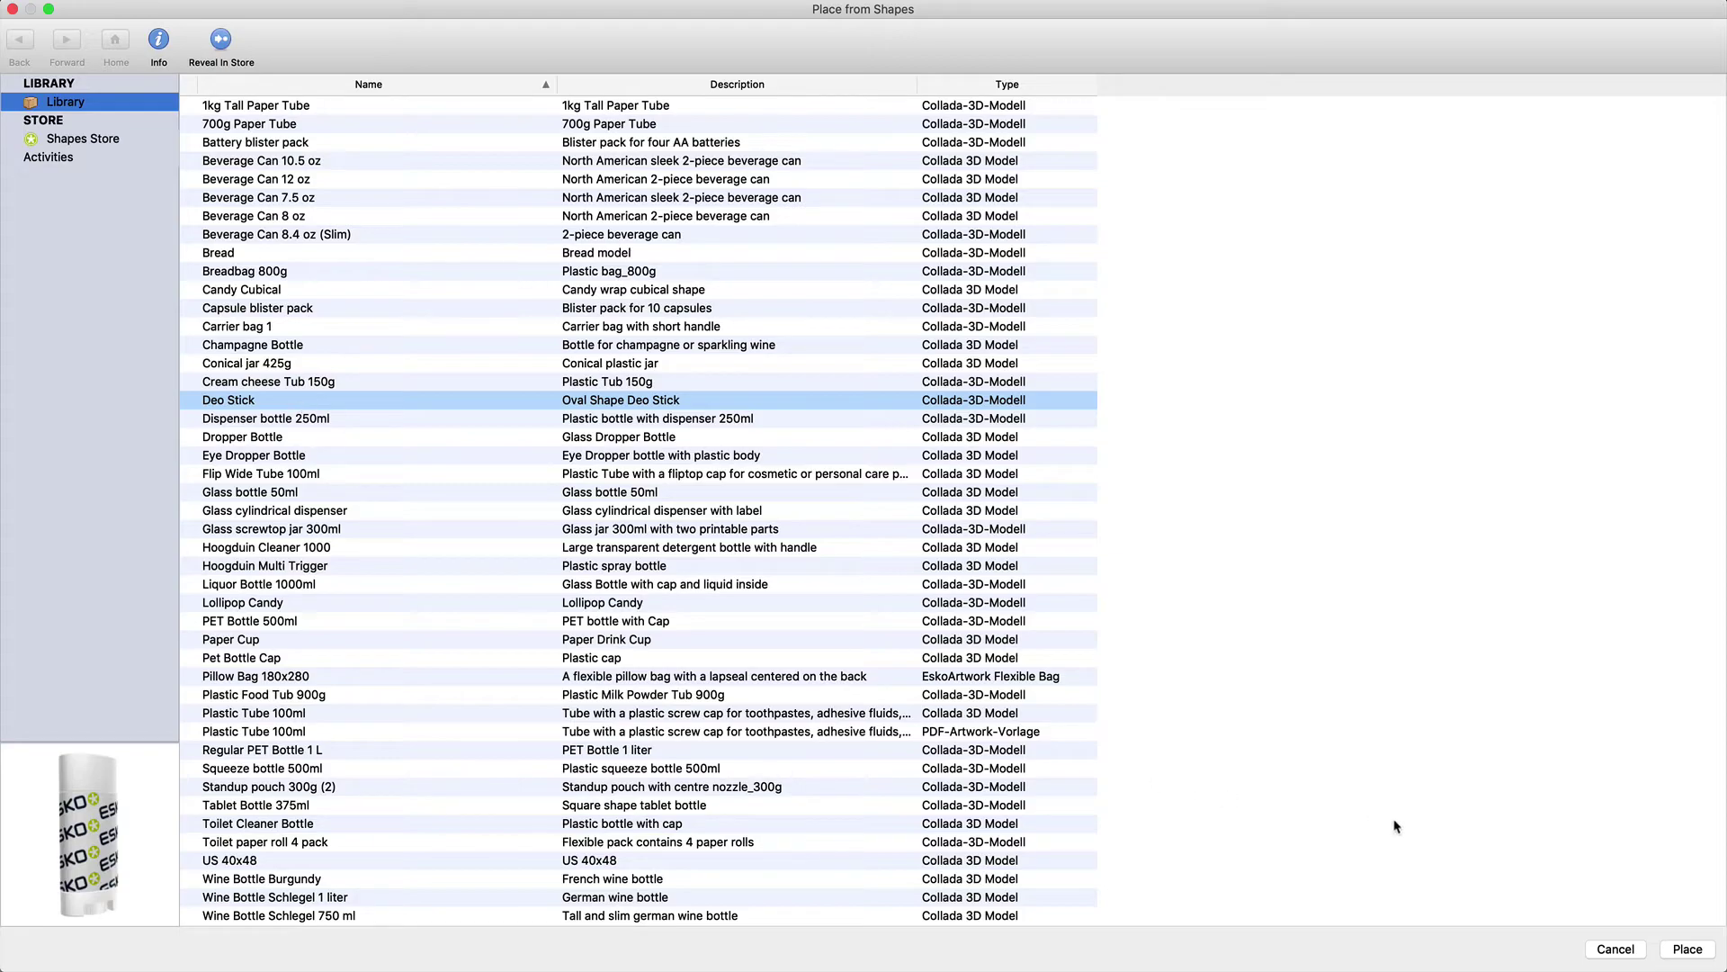
Step: Place the Deo Stick shape in the document and fit the trim box to the structural design
click(1687, 948)
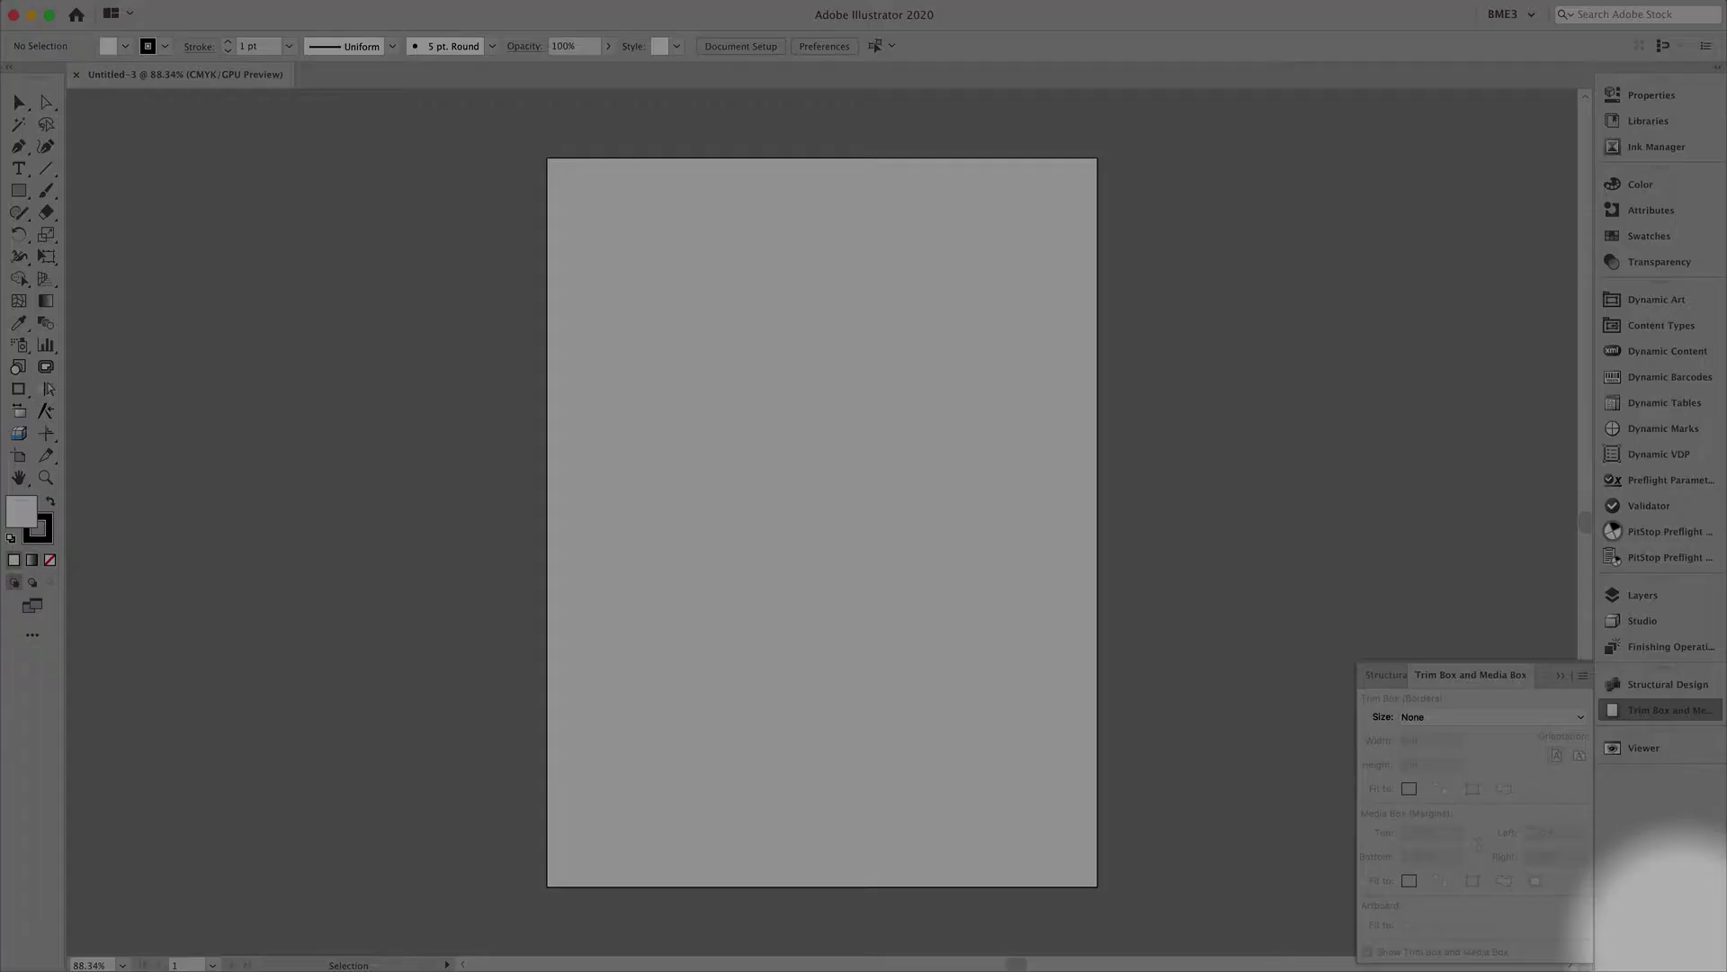
click(826, 509)
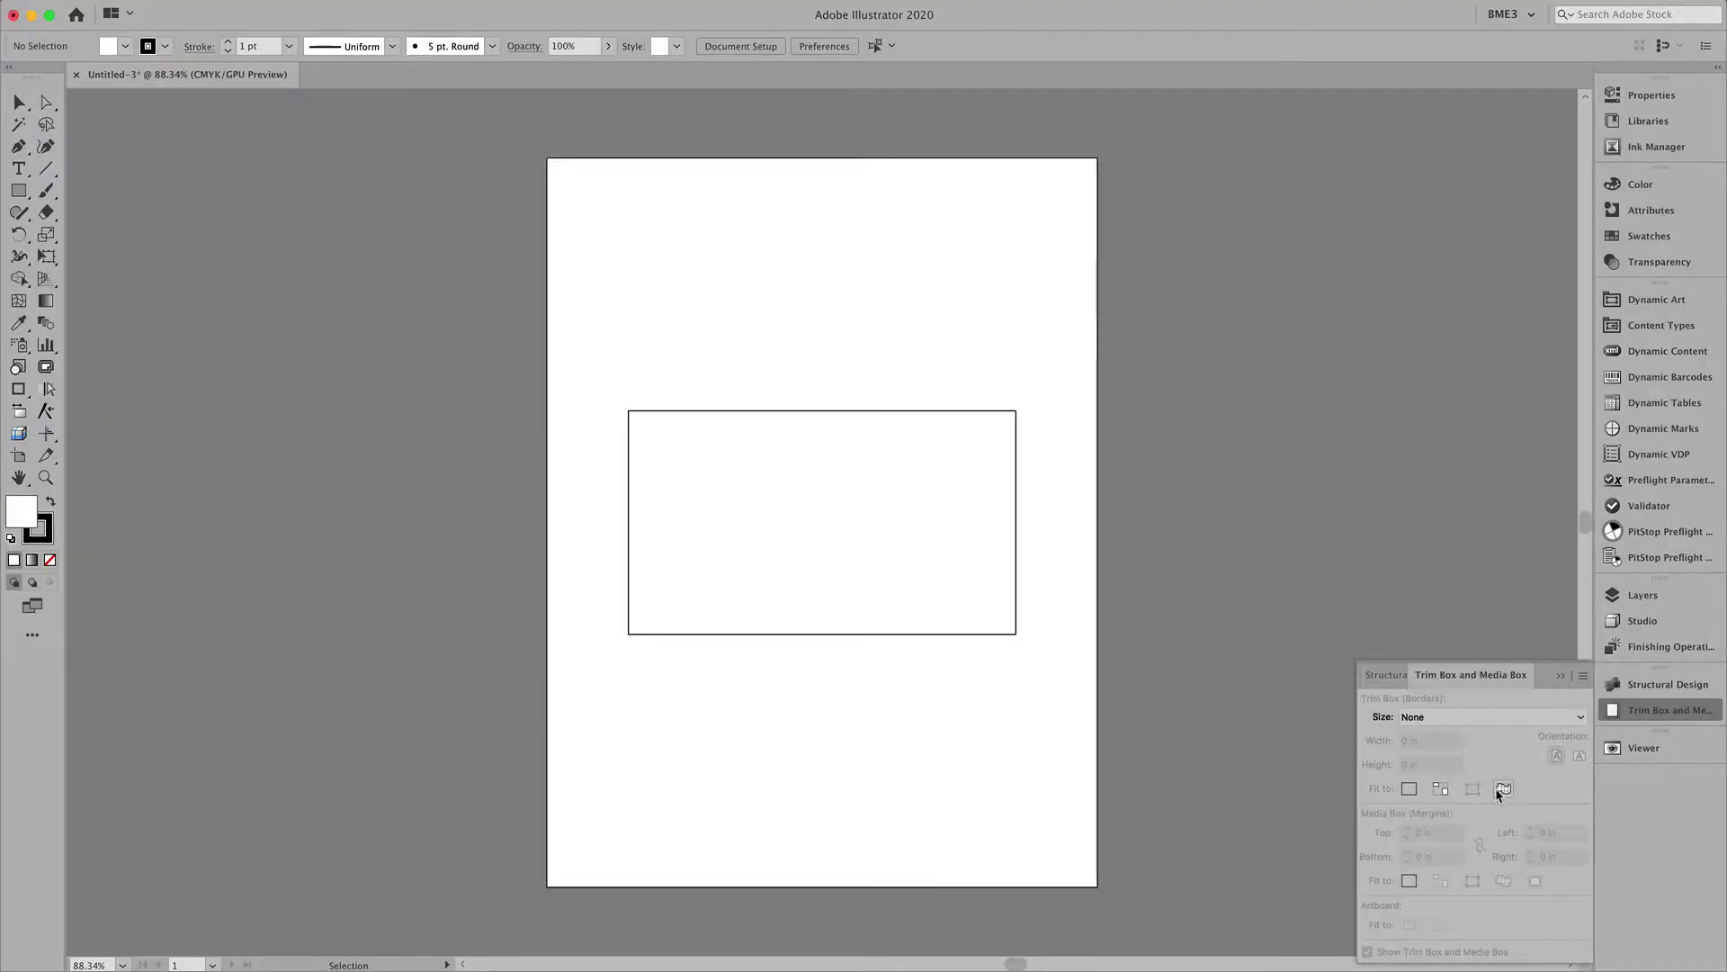
click(1503, 789)
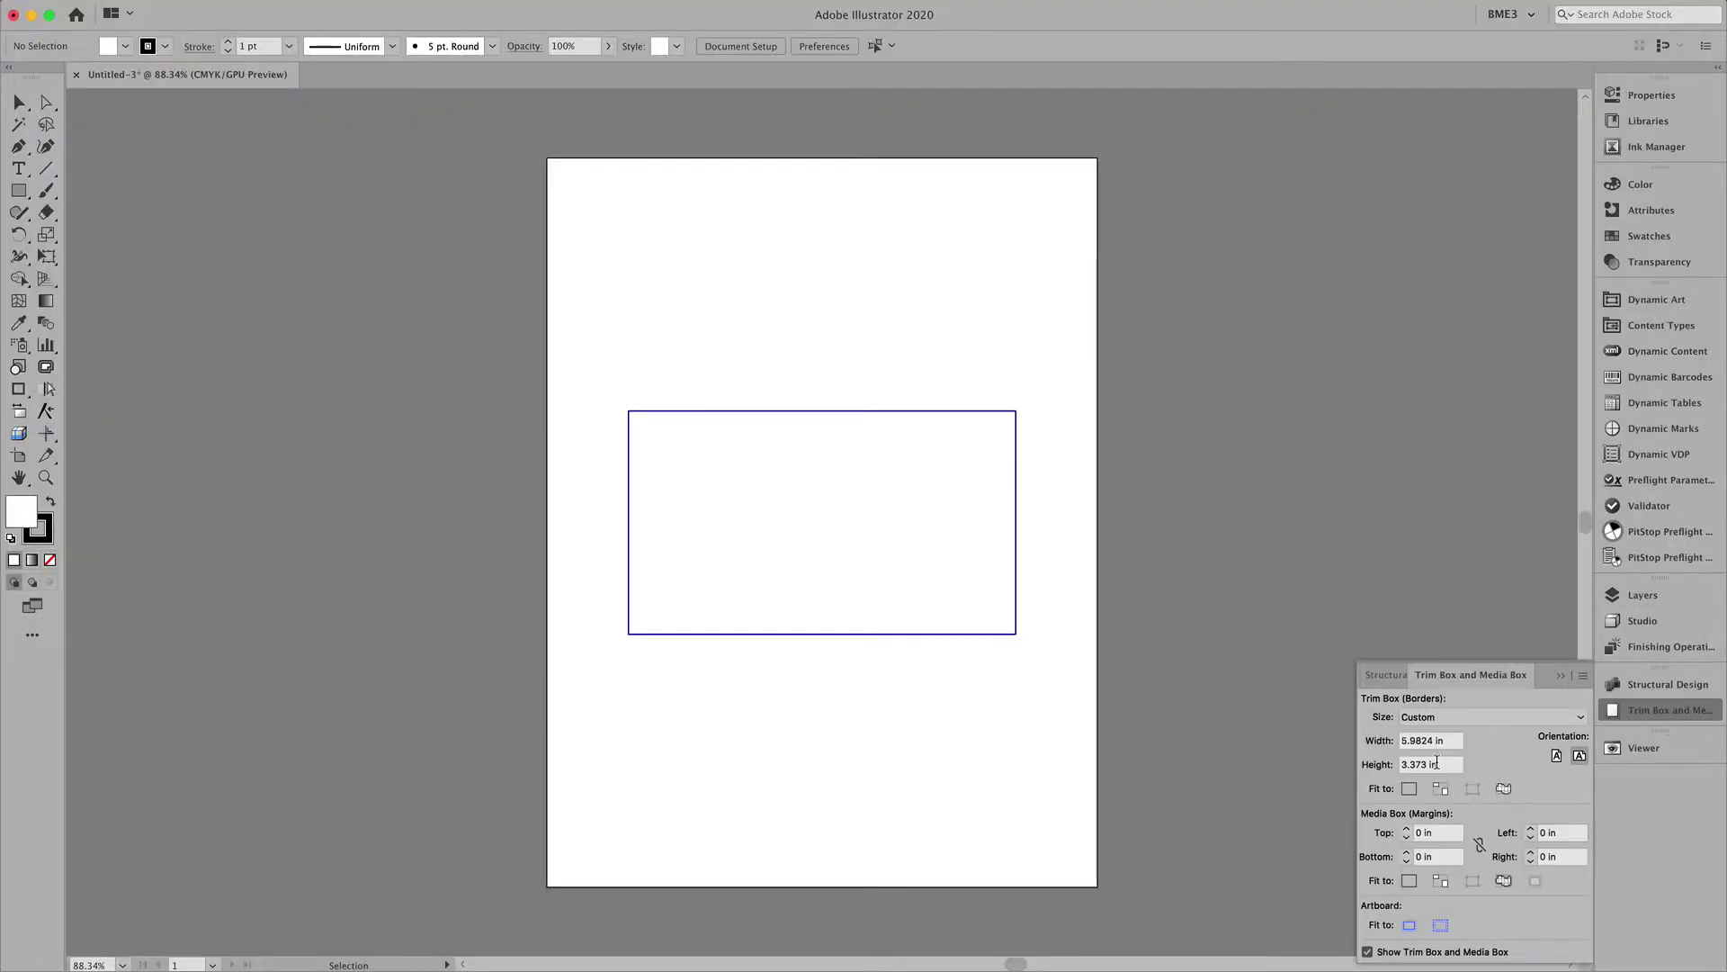
Step: Set the document units to Millimeters and fit the artboard to the trim box
click(113, 7)
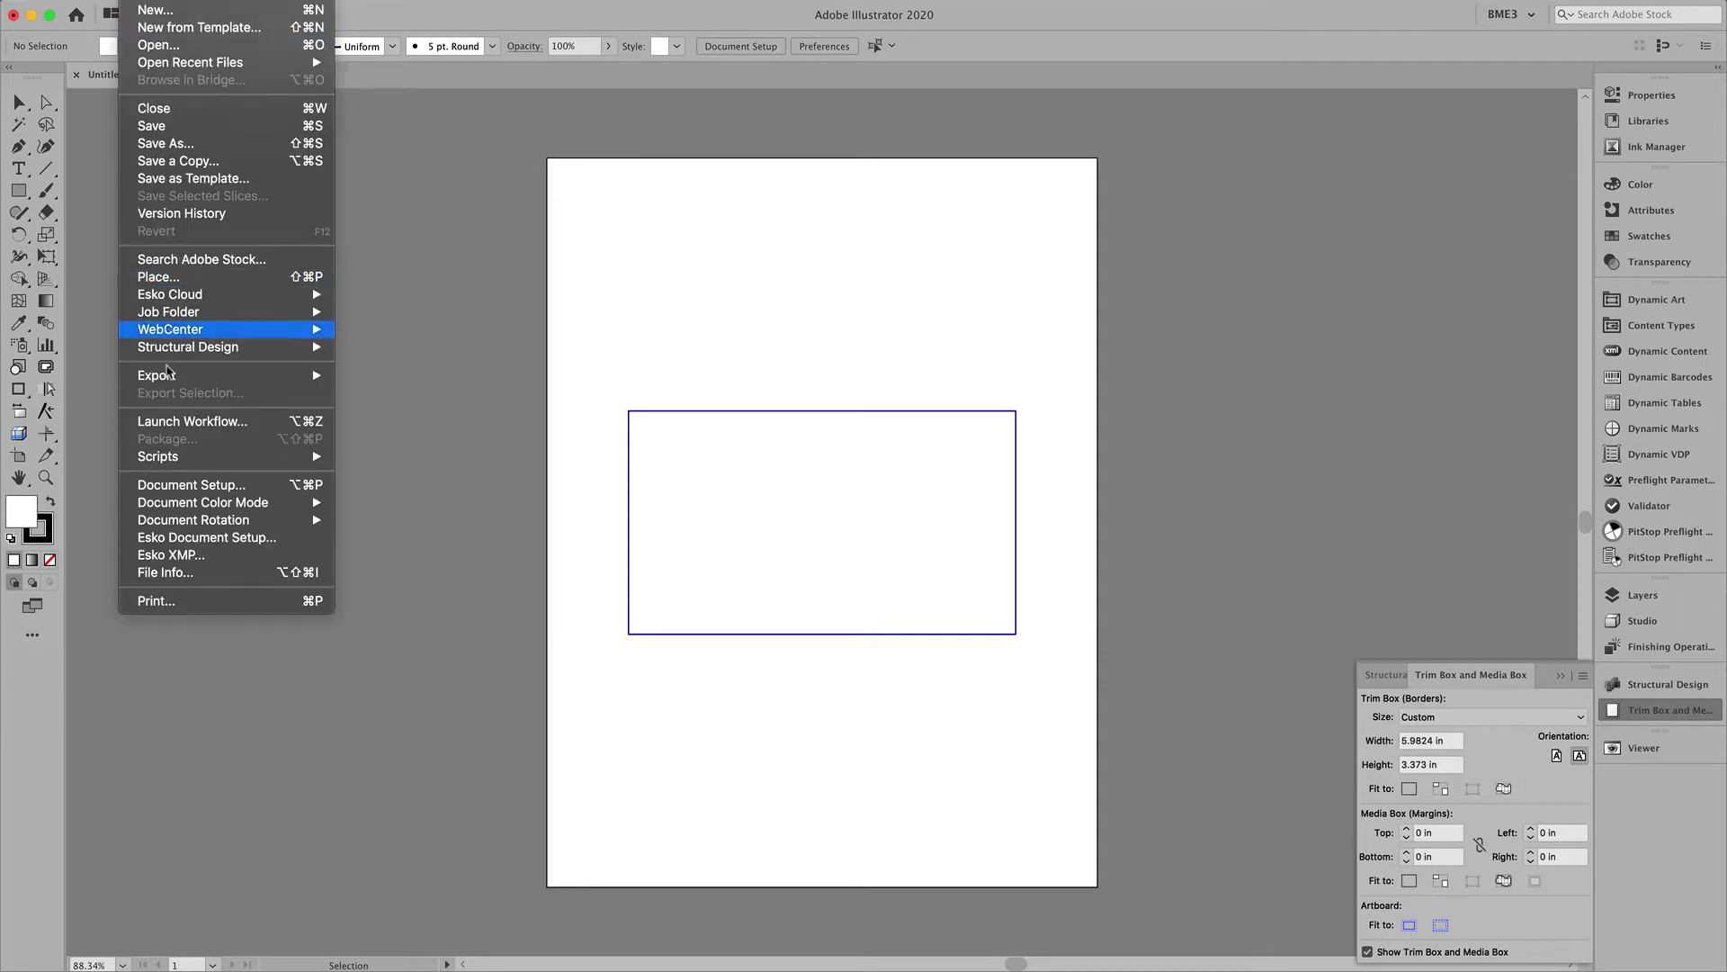
click(178, 486)
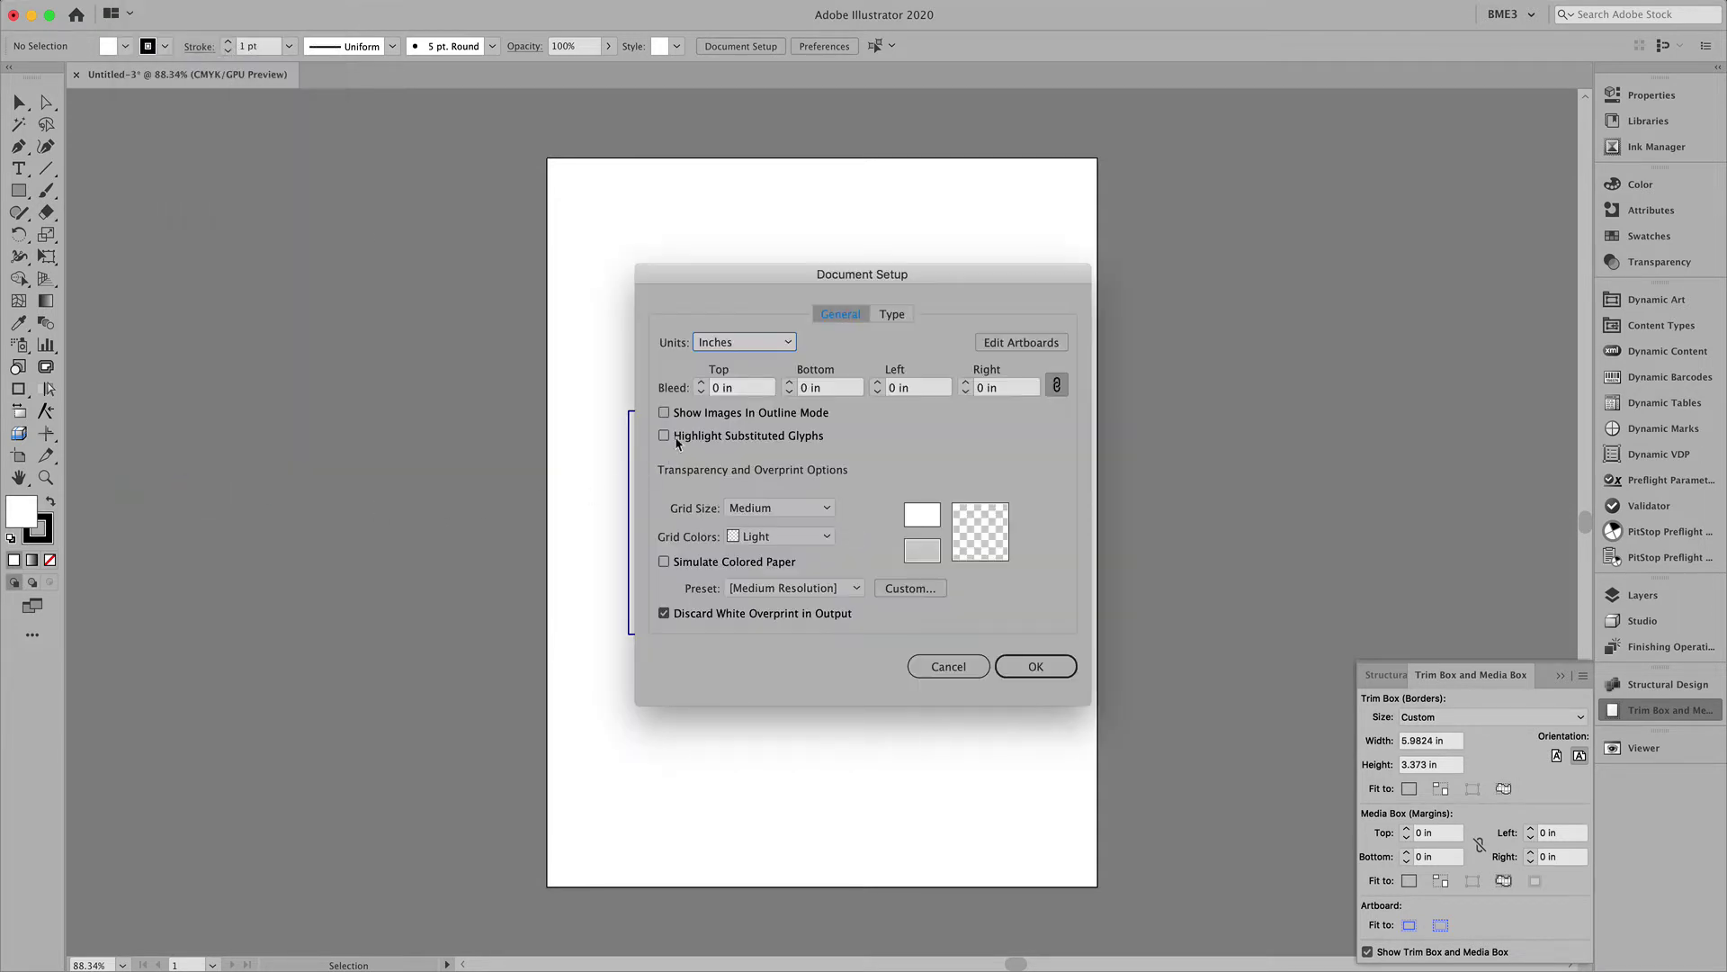
click(745, 340)
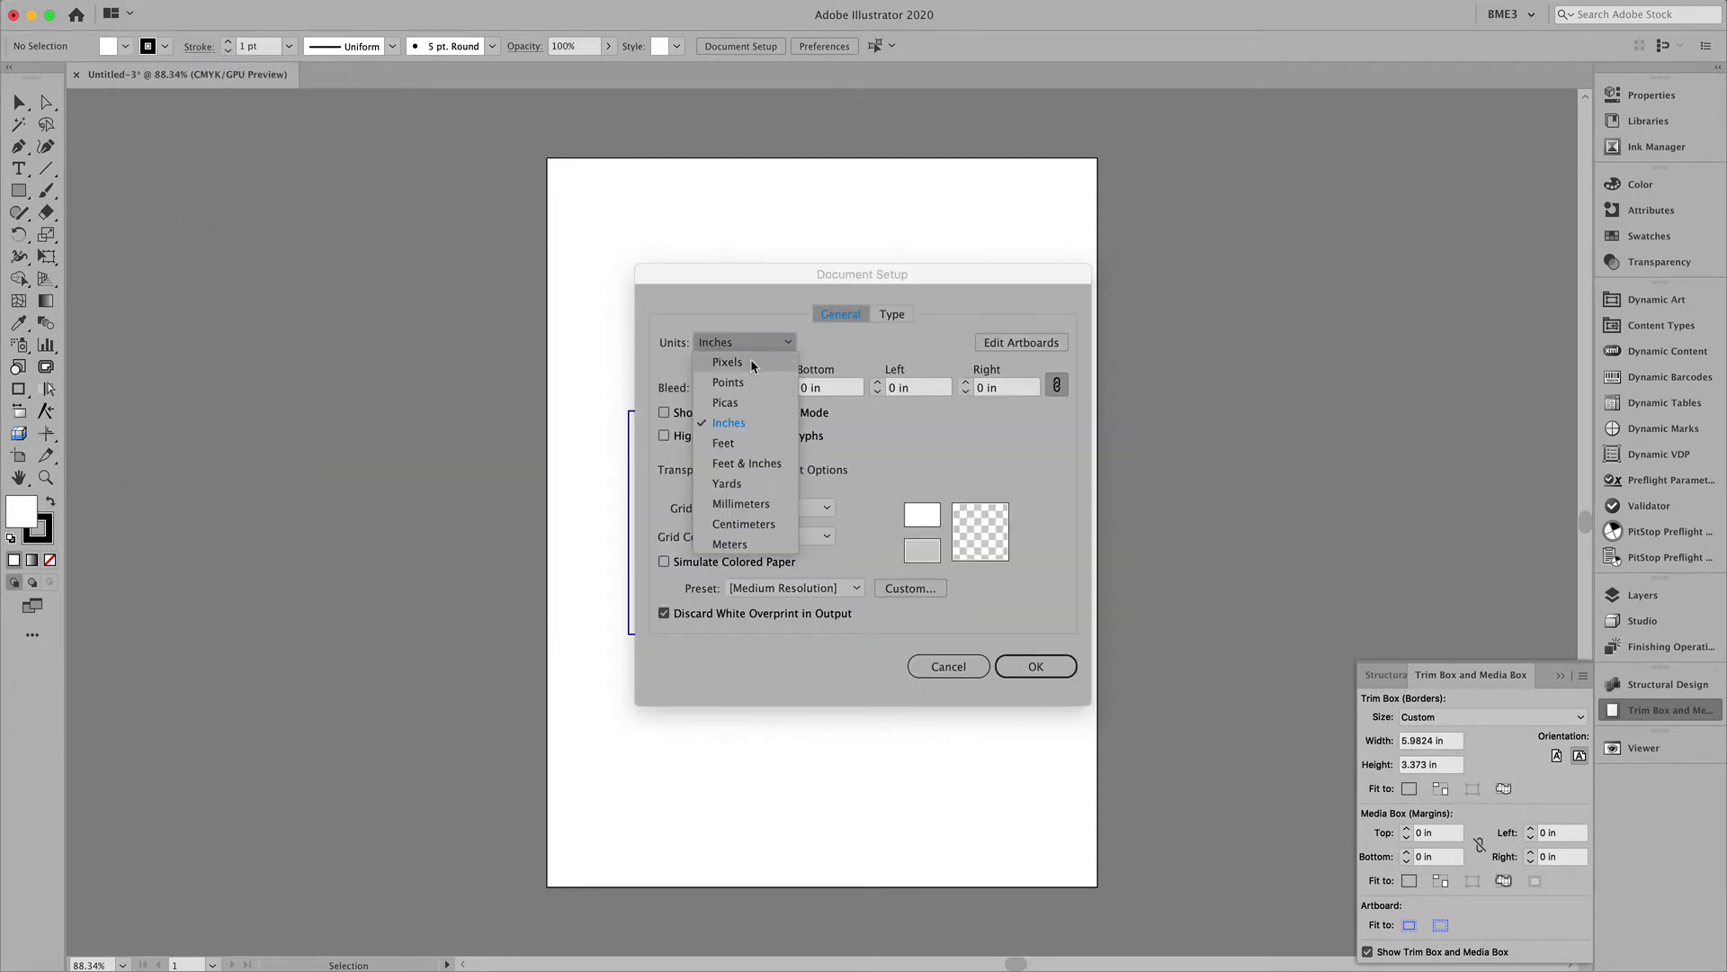
click(747, 500)
click(1026, 666)
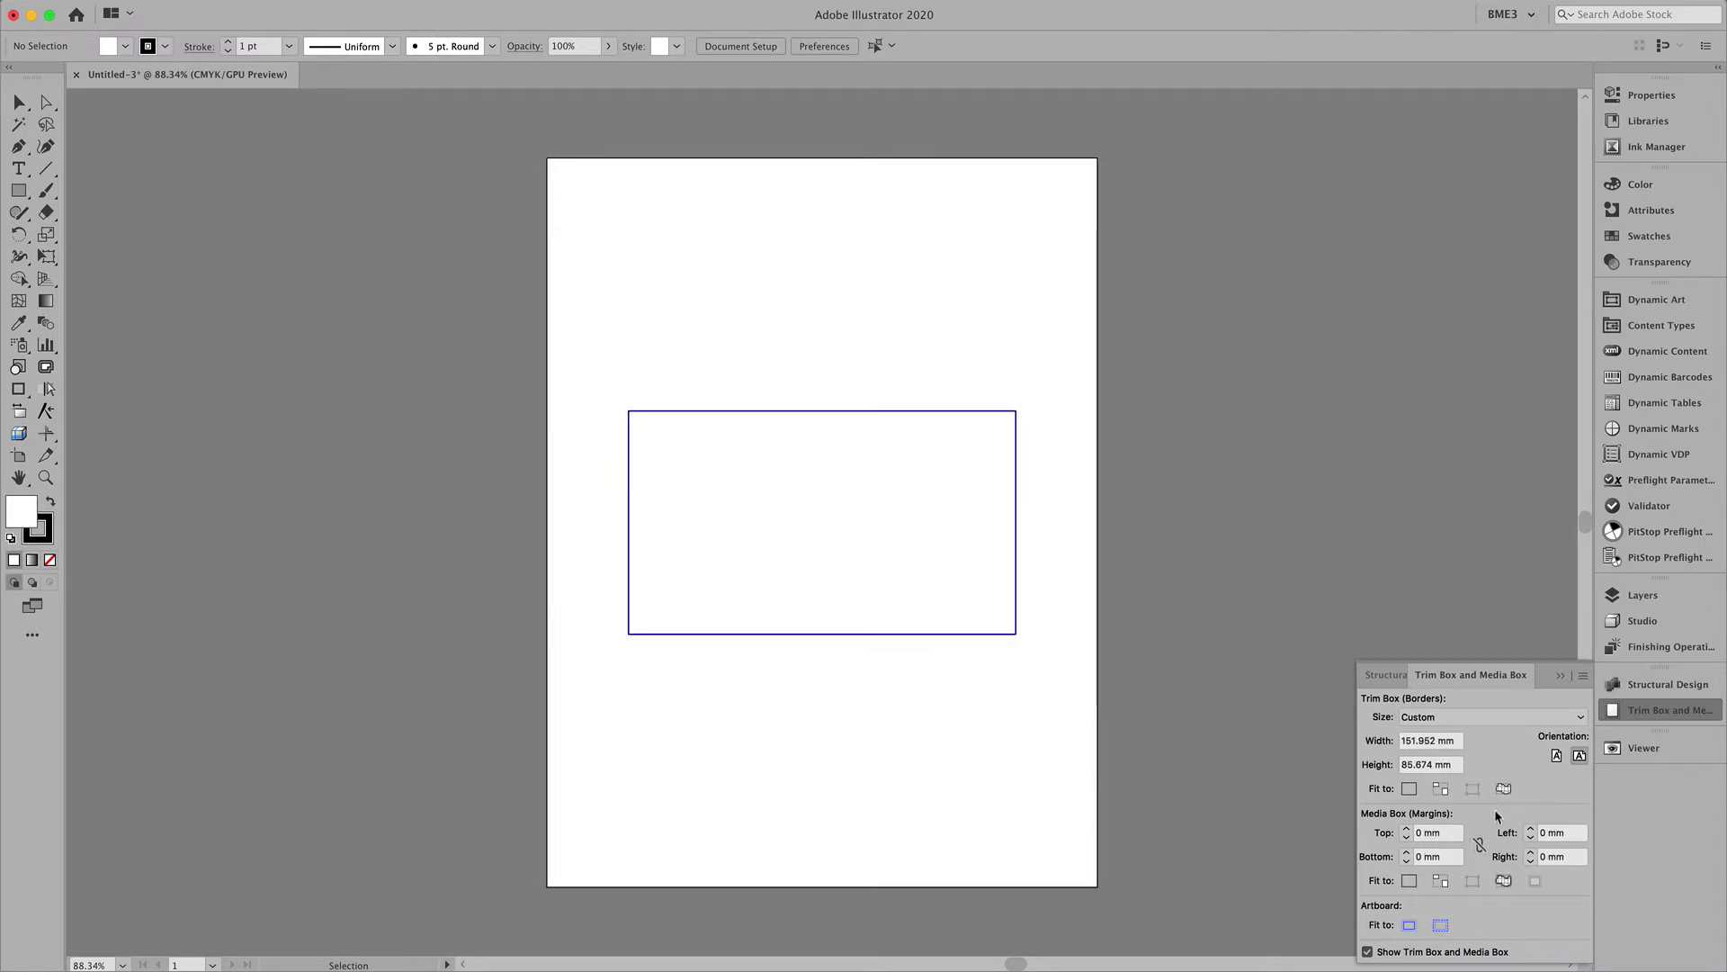
click(1410, 926)
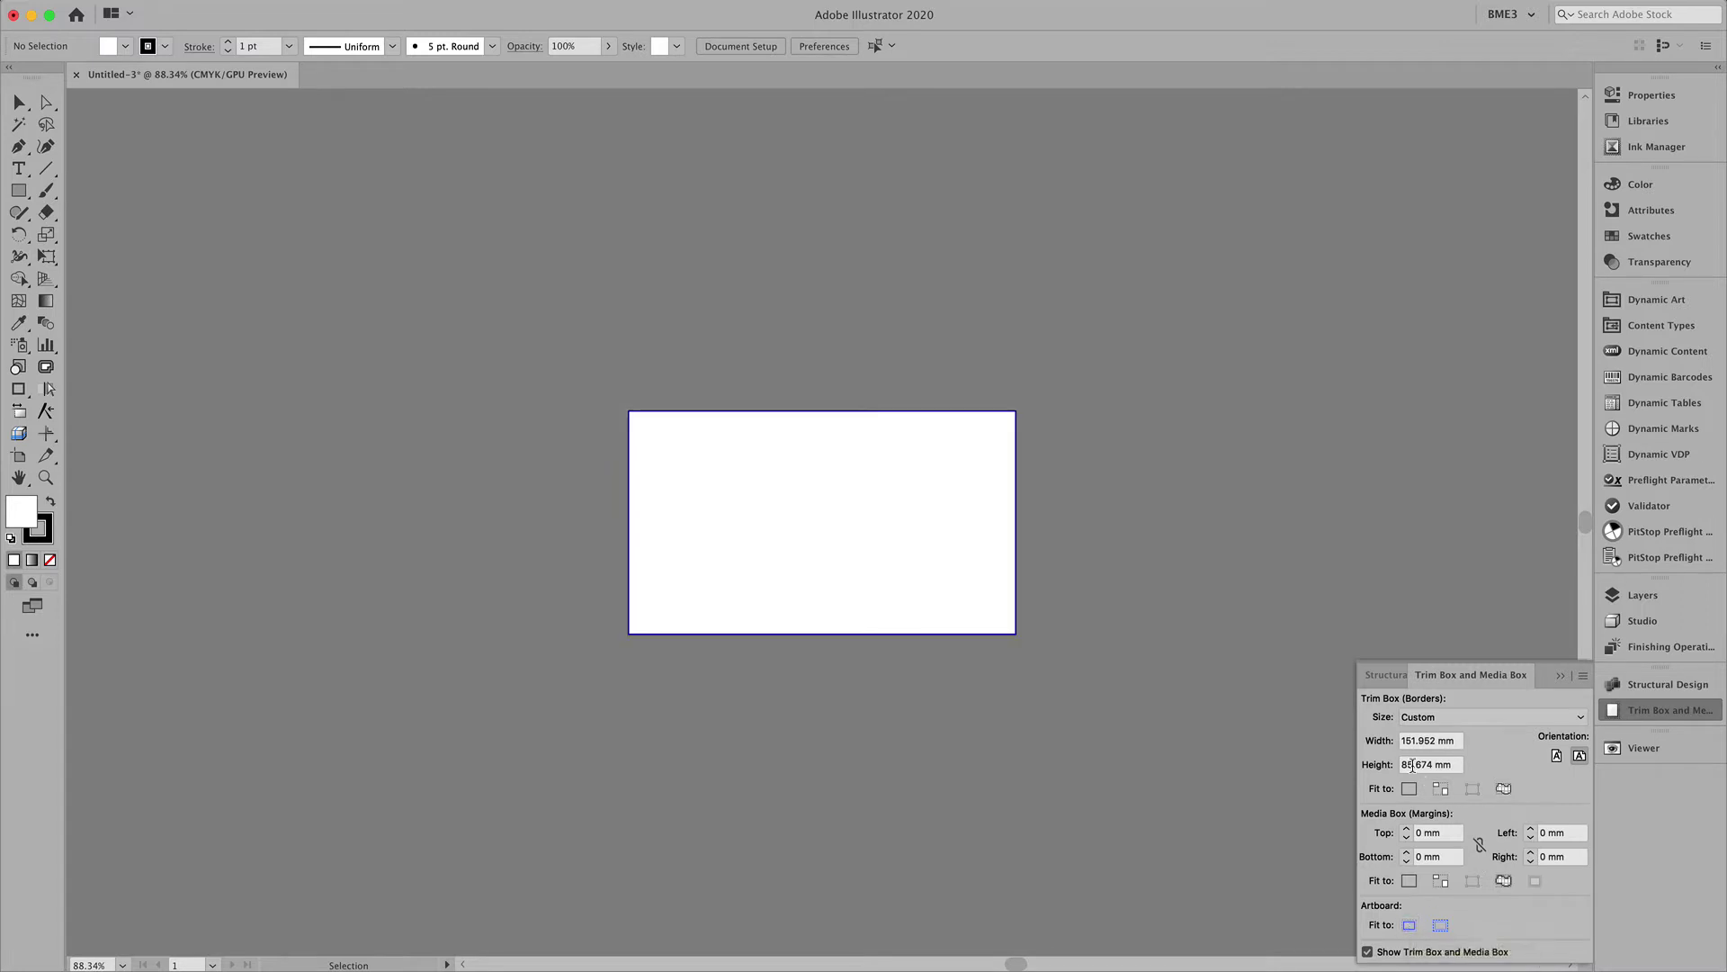
Step: Check the trim box height and bring up the Calculator app
click(1453, 764)
key(super+Tab)
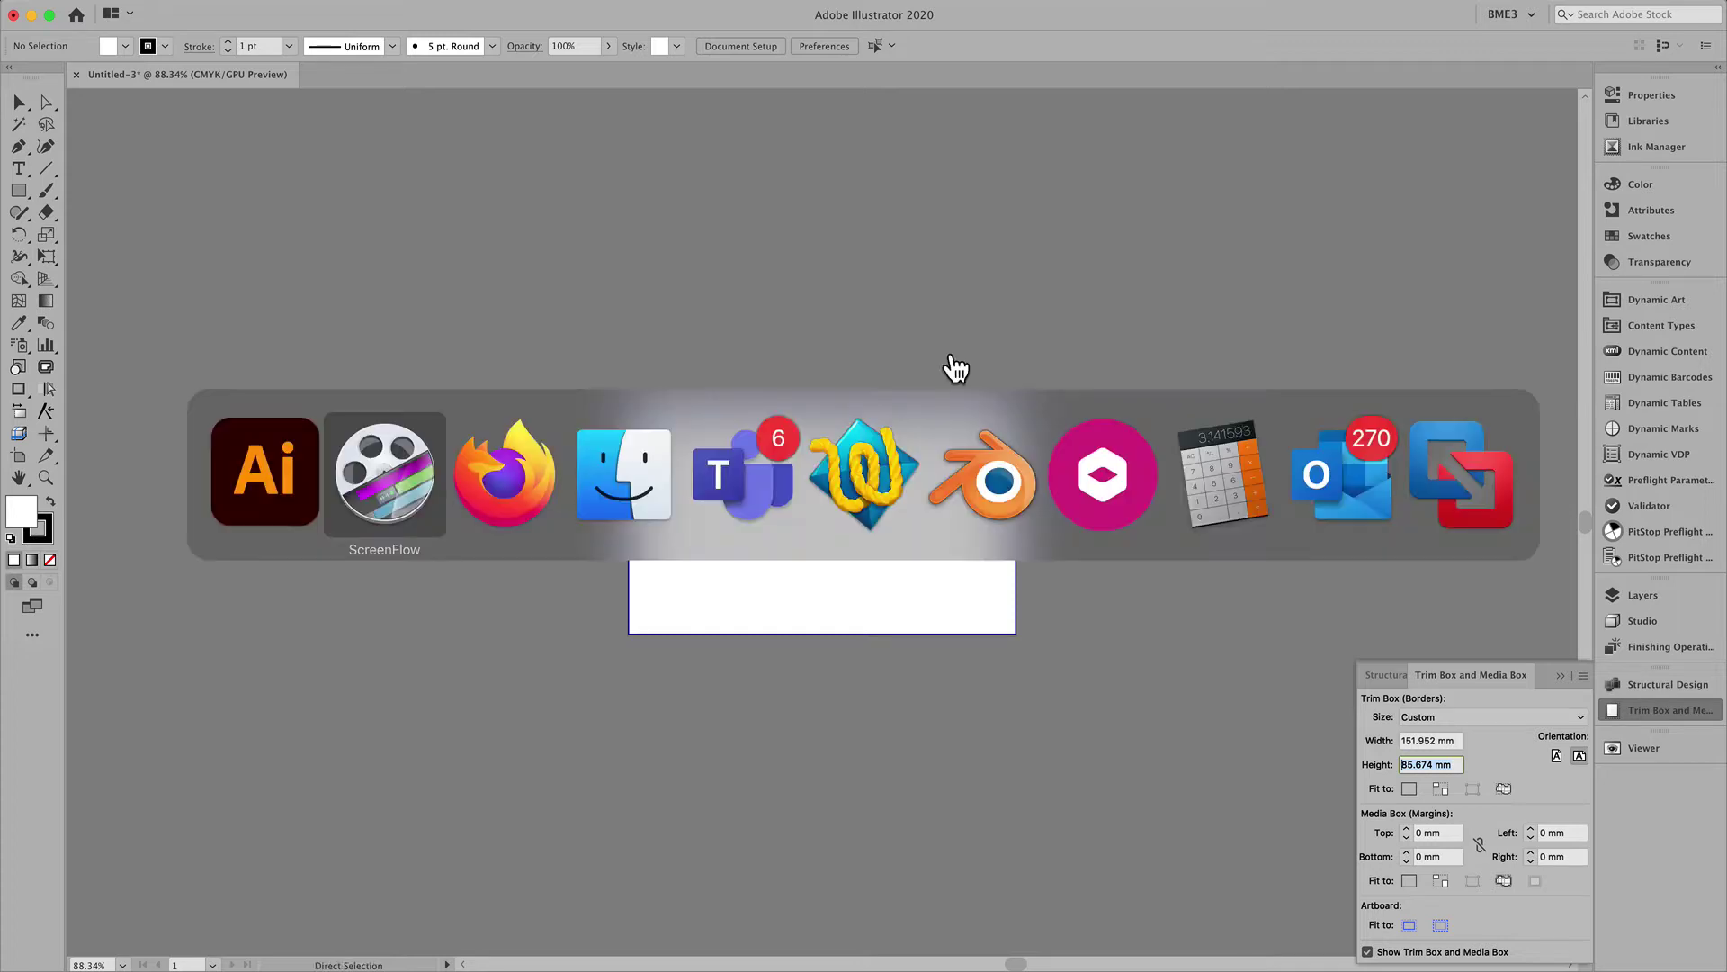
key(super+Tab)
key(super+Tab)
key(super+Tab)
key(super+Tab)
key(super+Tab)
key(super+Tab)
key(super+Tab)
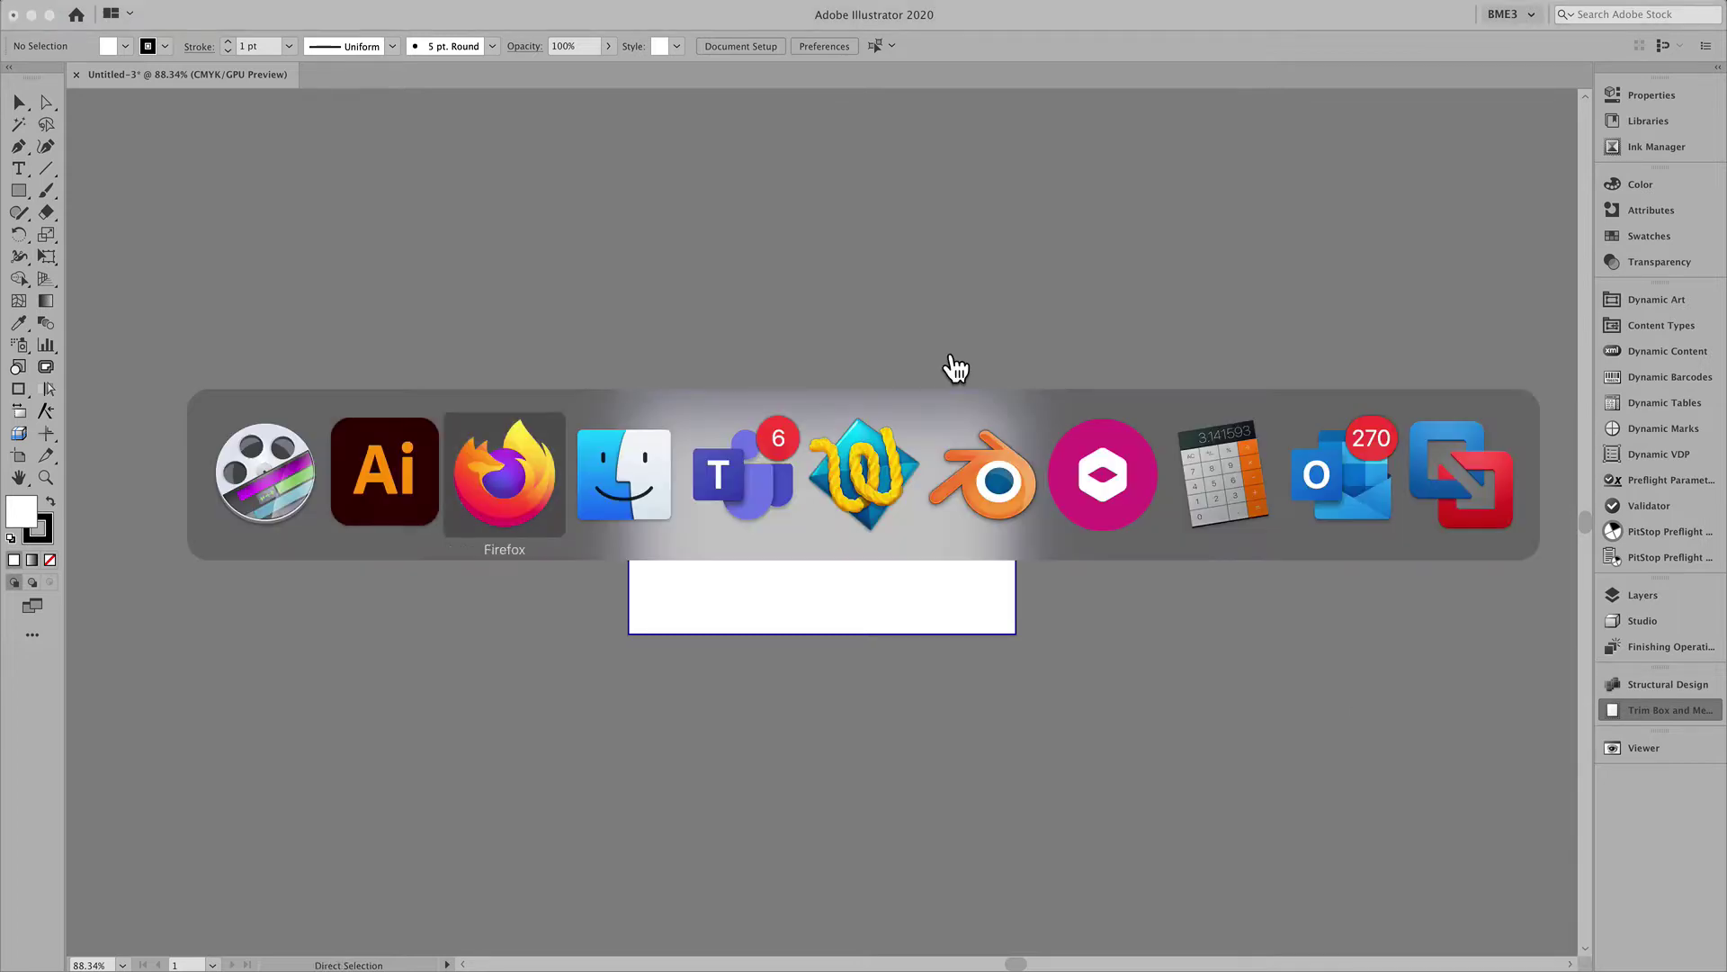
key(super+Tab)
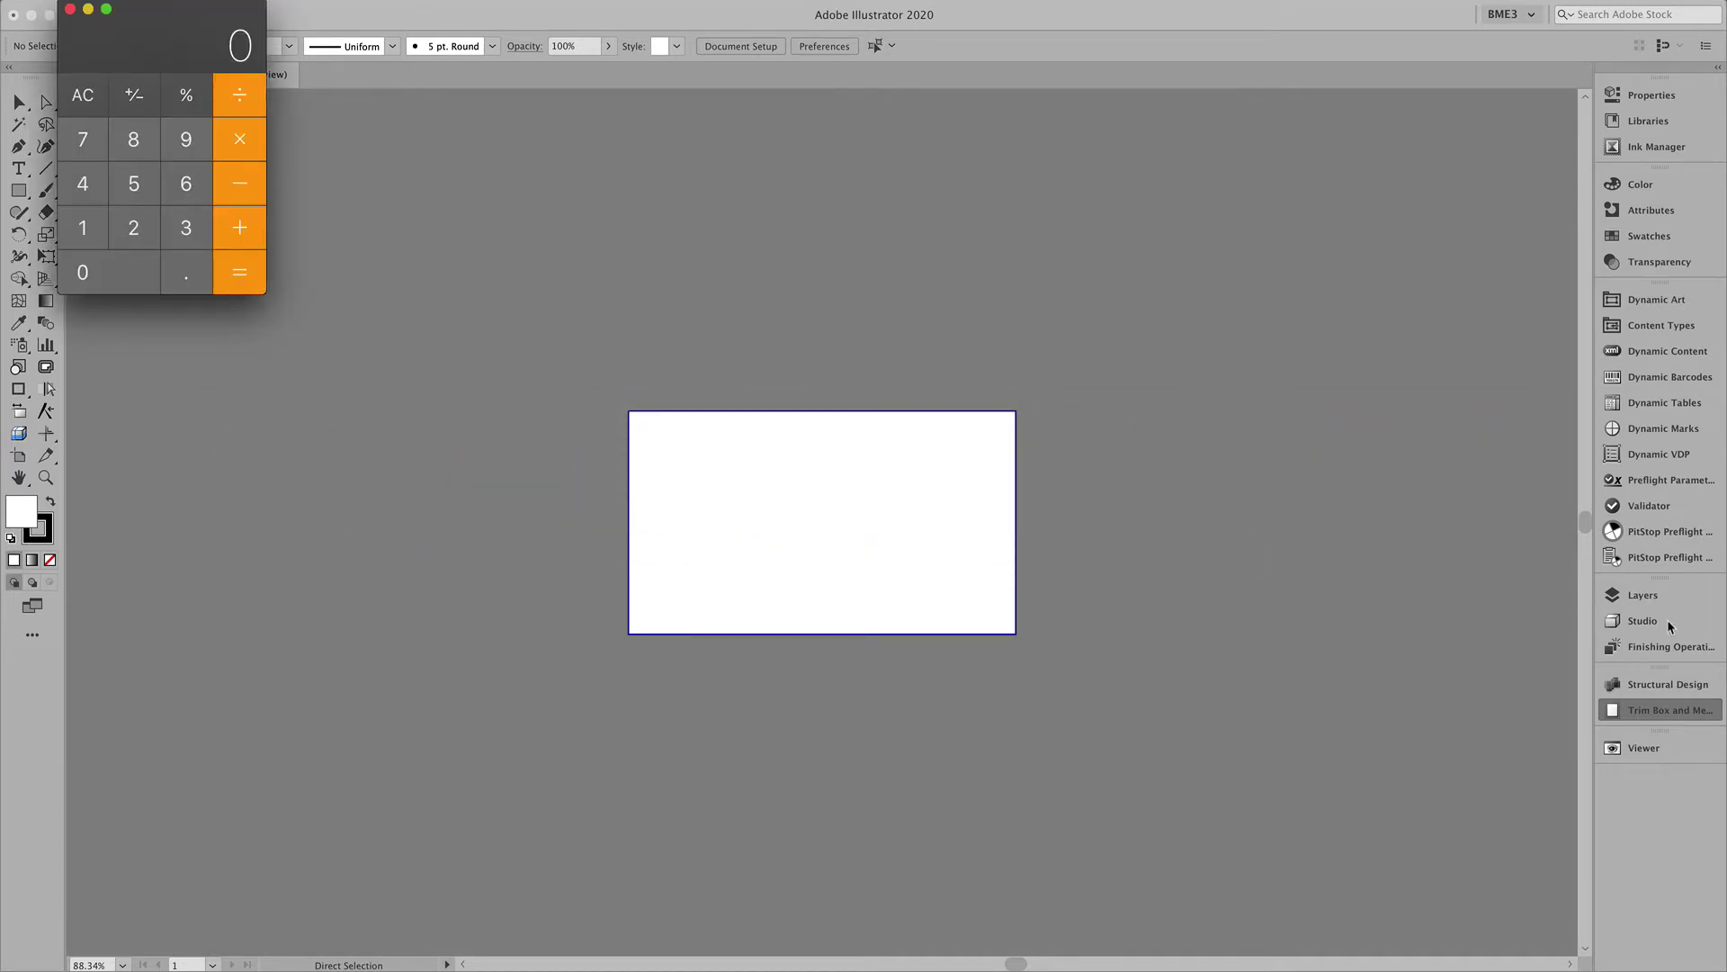
click(1669, 652)
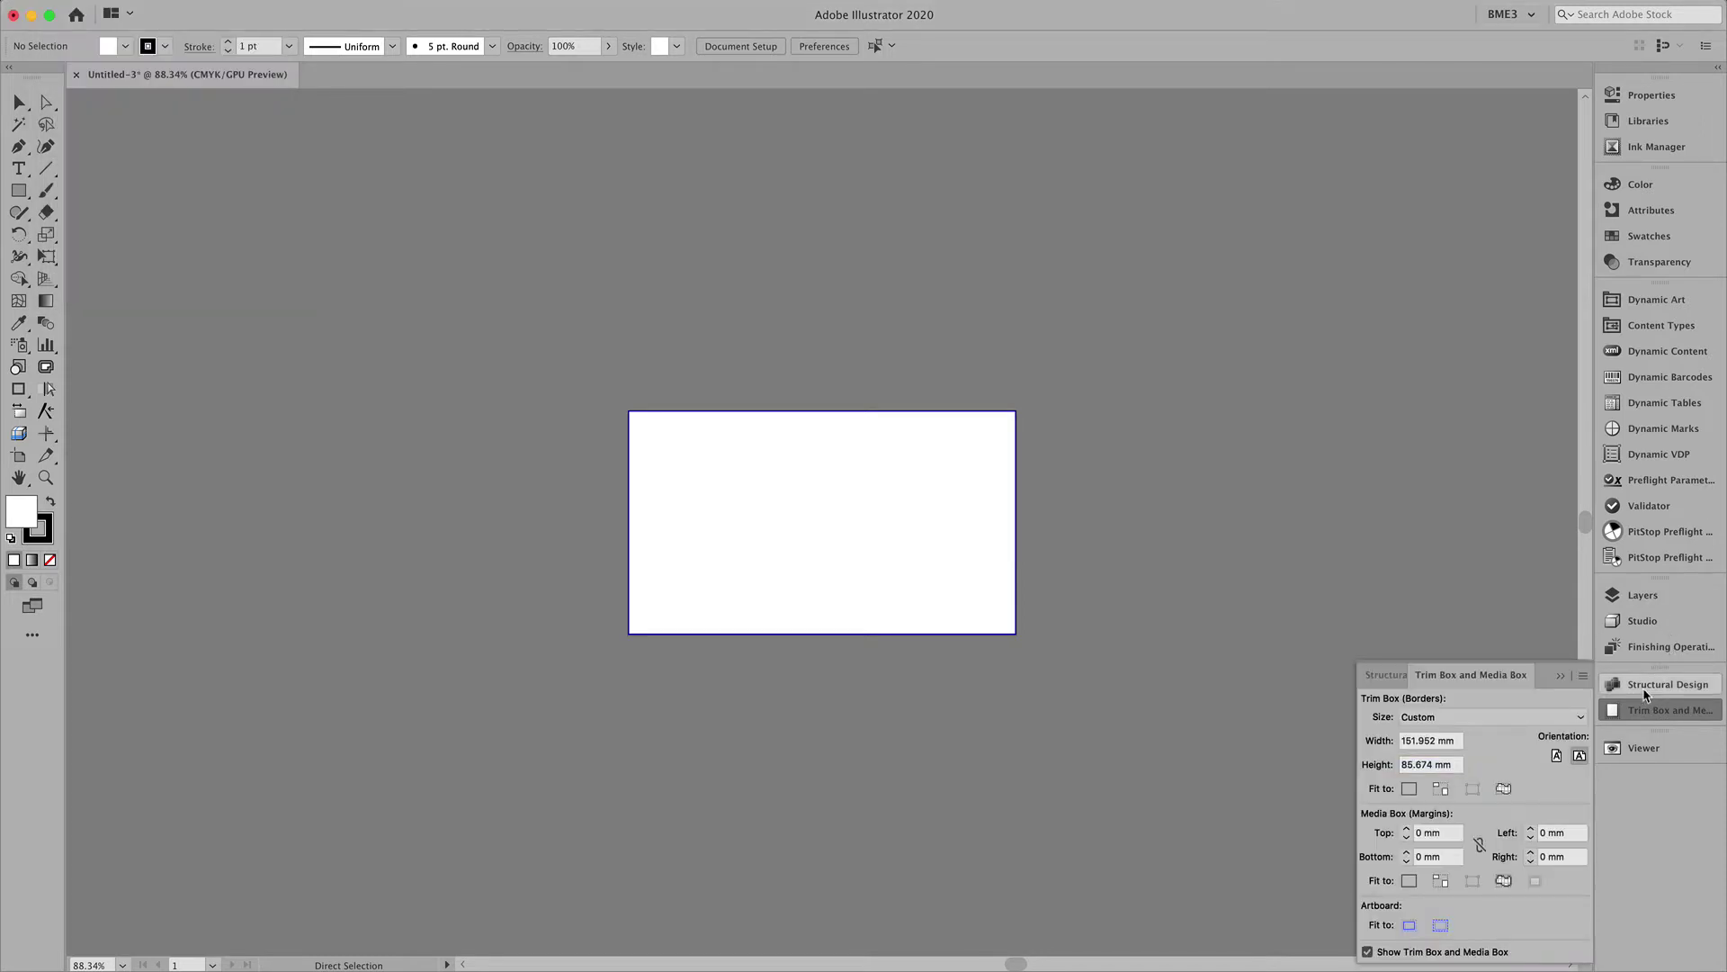
key(super+Tab)
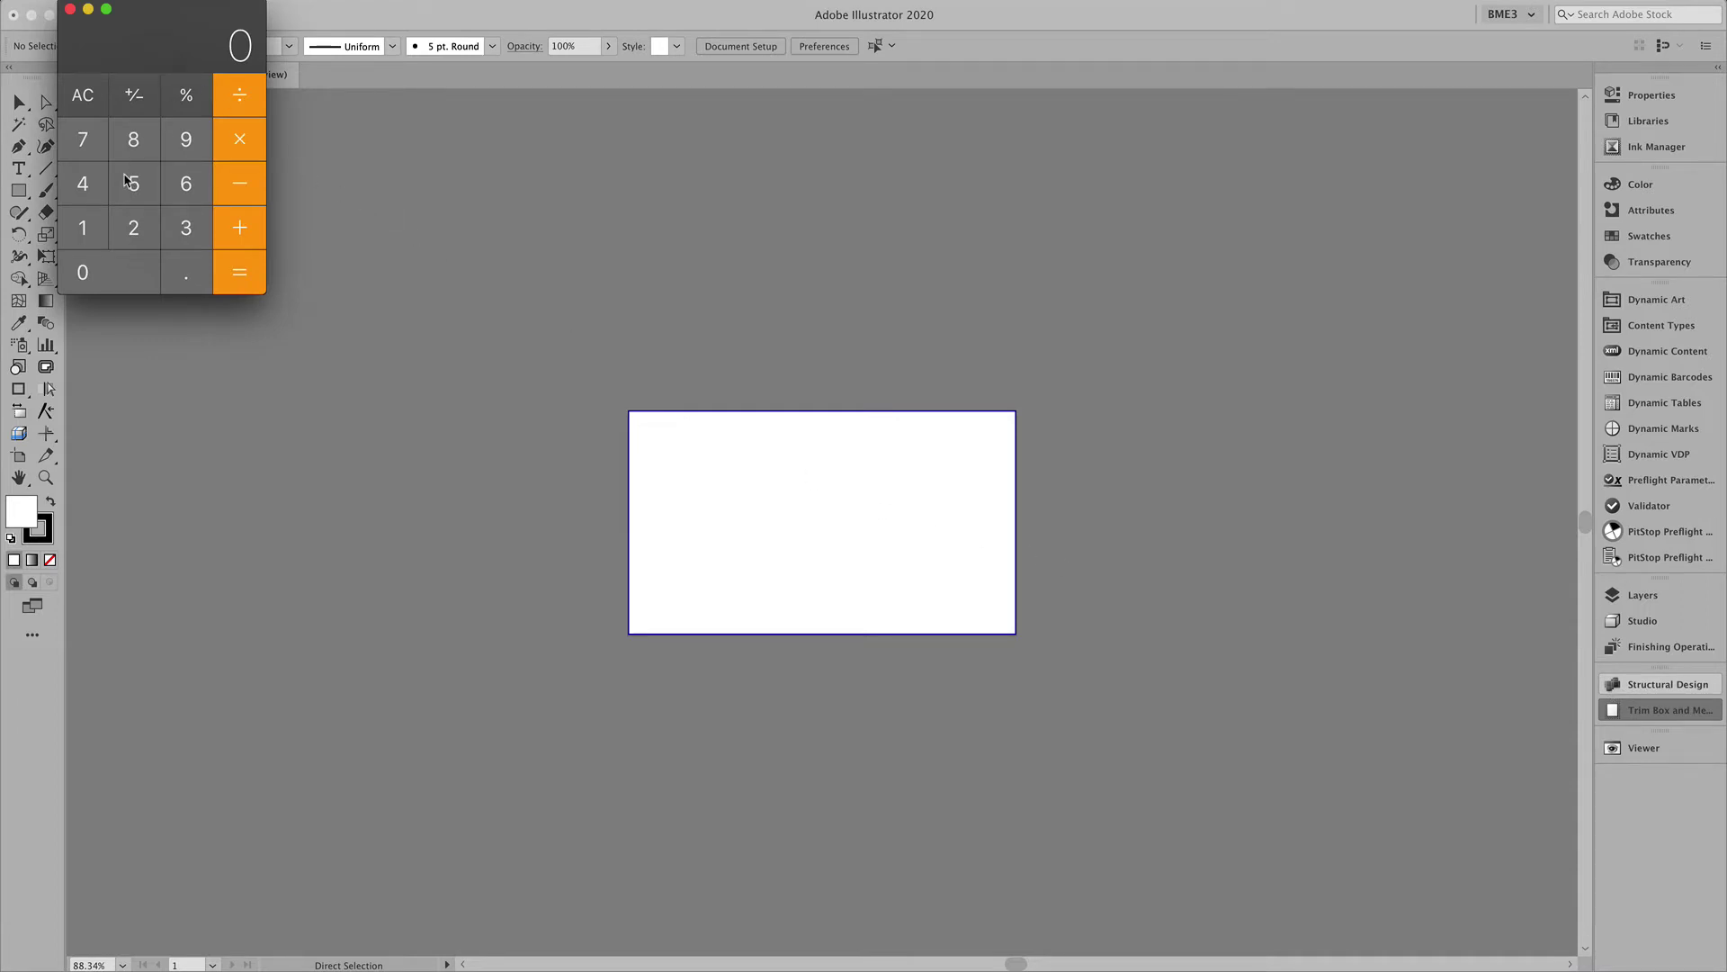
Step: Calculate the scale factor by dividing 100 by the trim box height of 85.674
text(100)
key(slash)
text(85.)
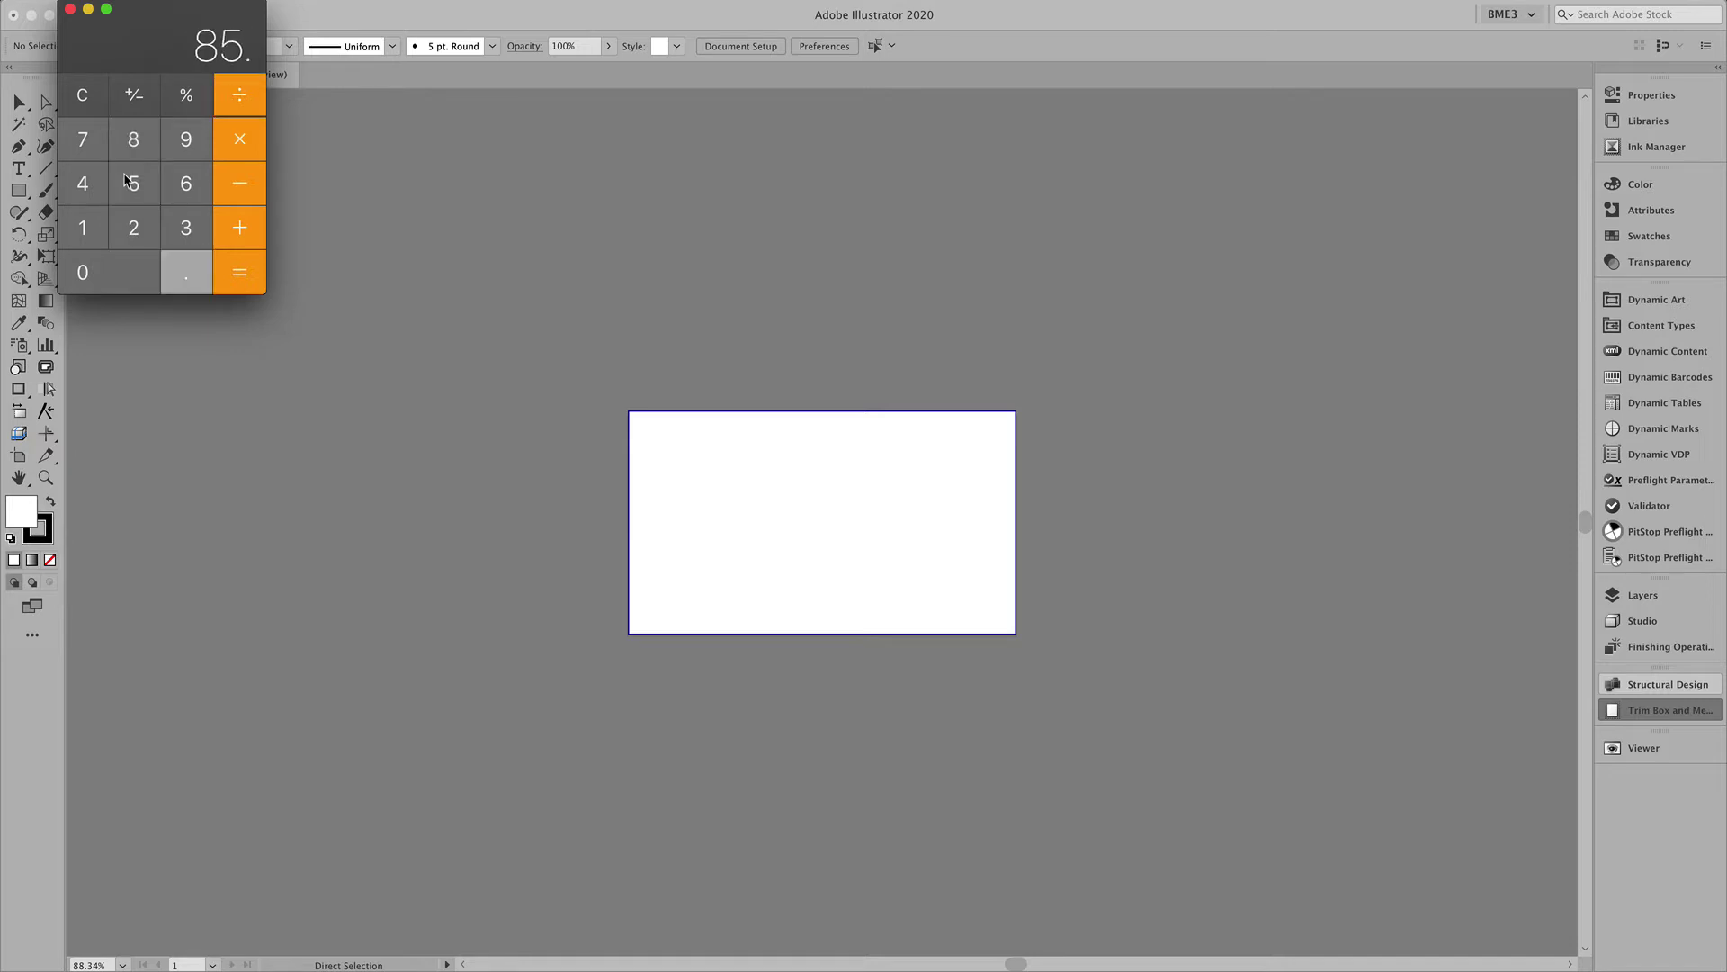
text(674)
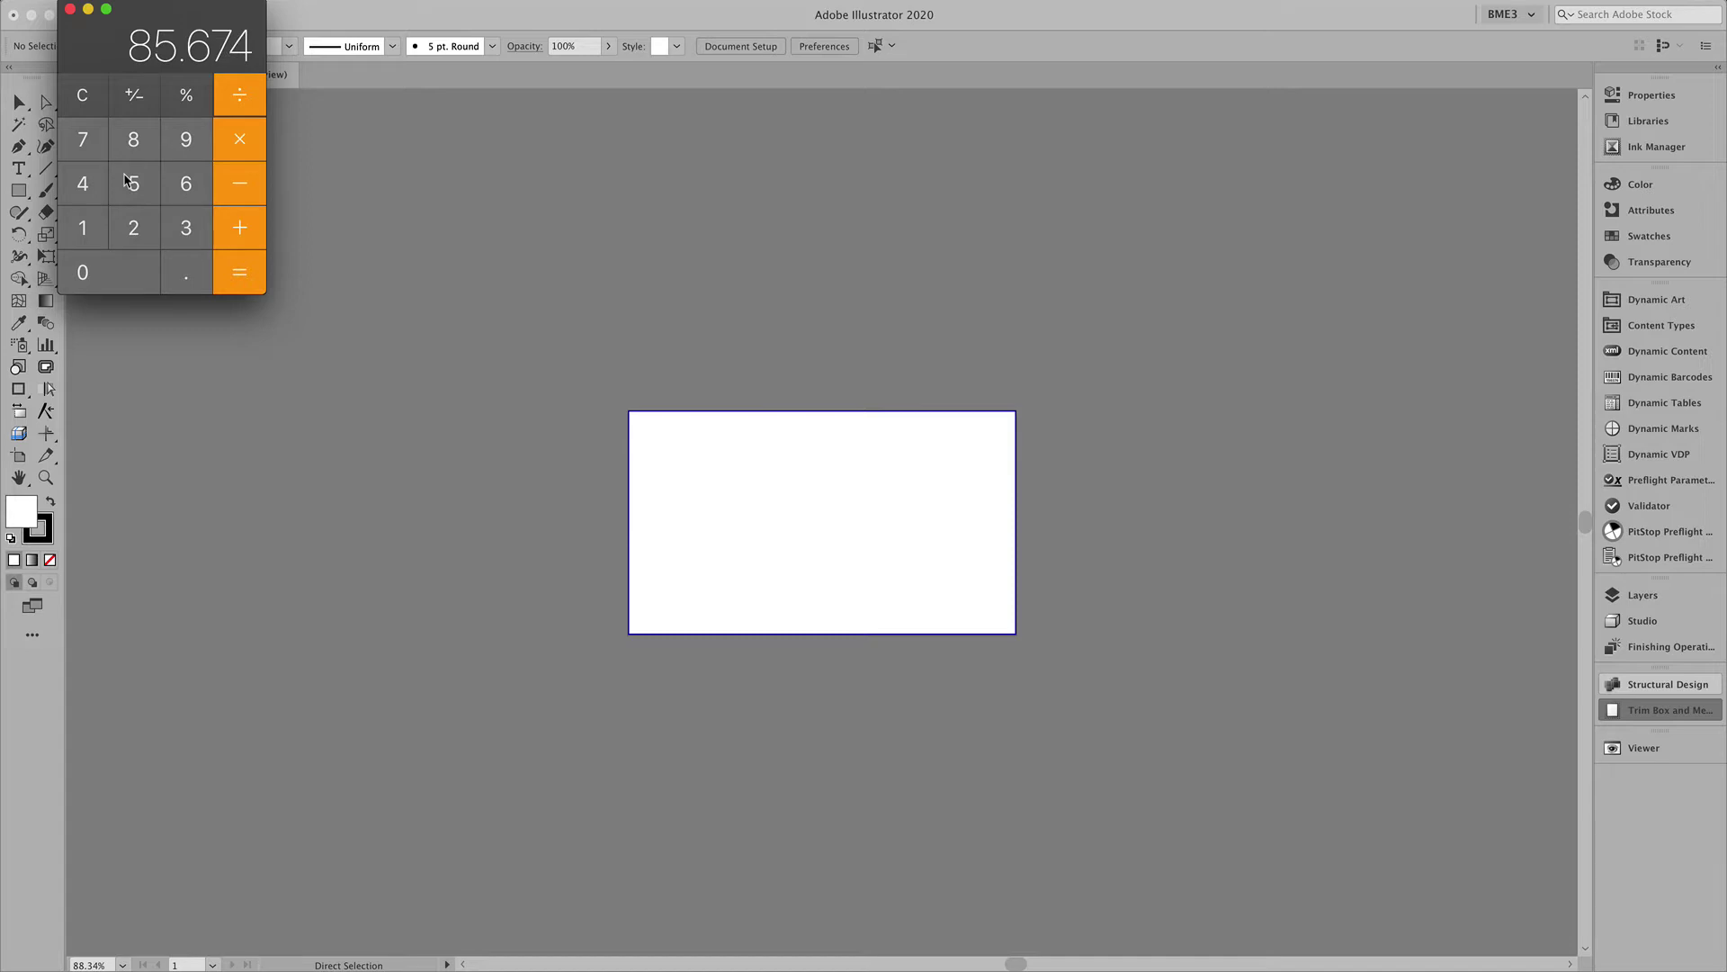
key(Return)
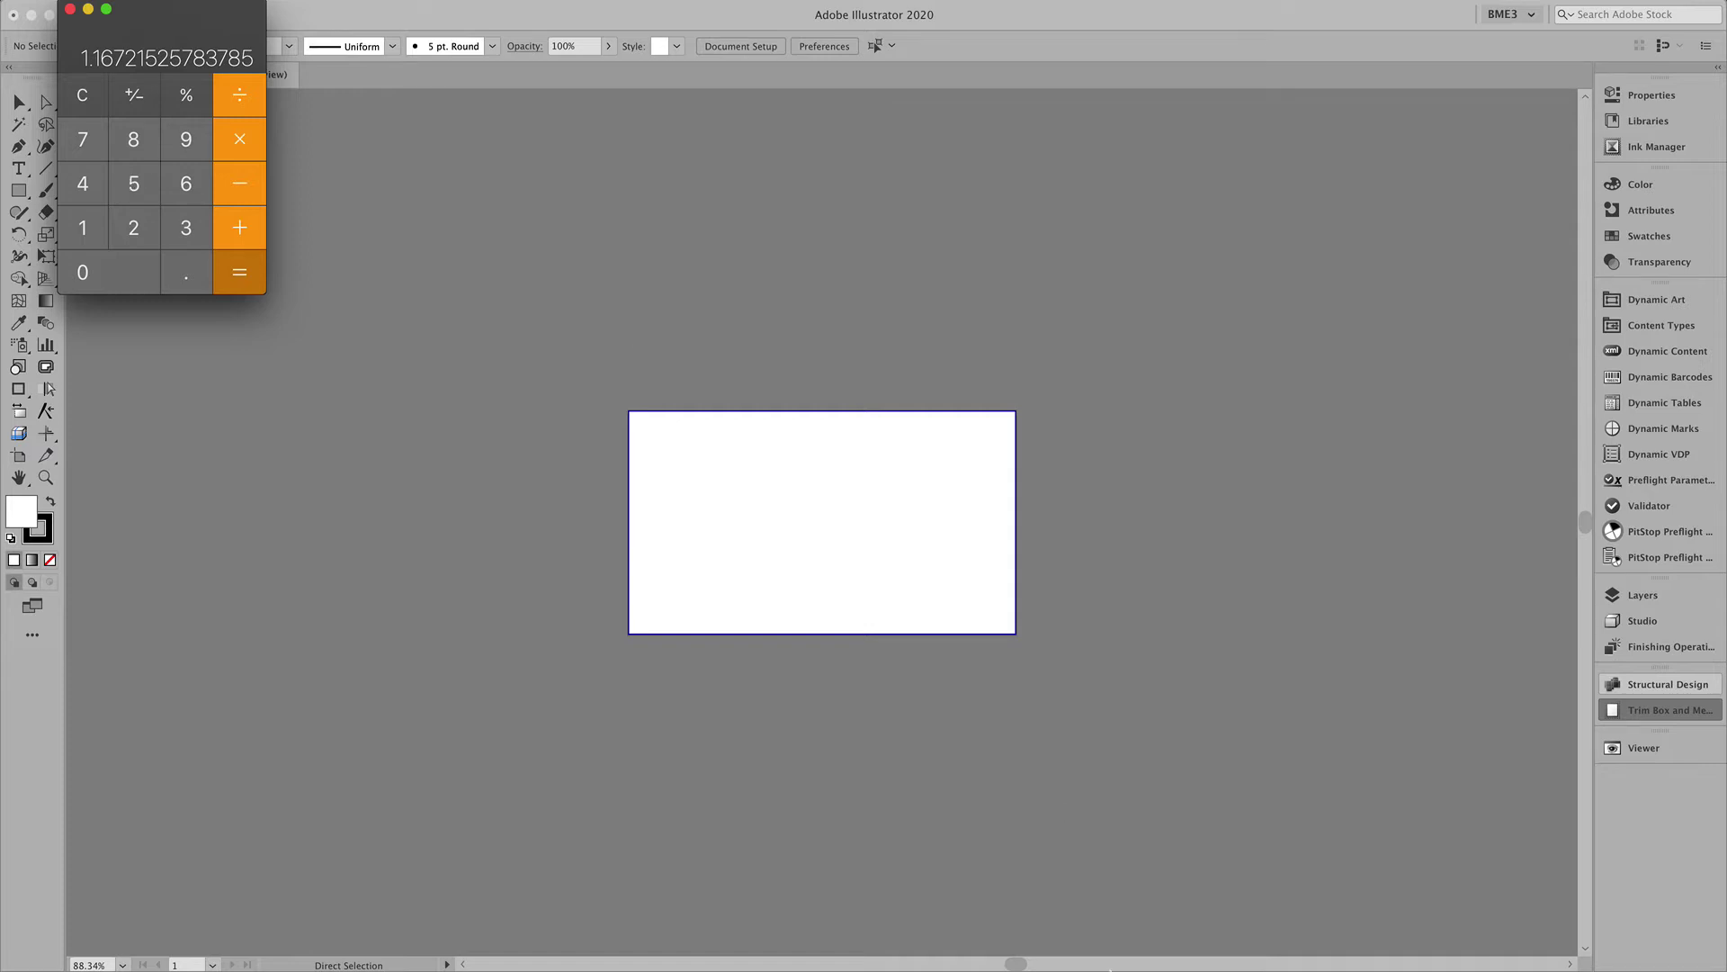
Step: Switch to Blender, dismiss the splash screen and delete the default cube
mouse_move(1107, 964)
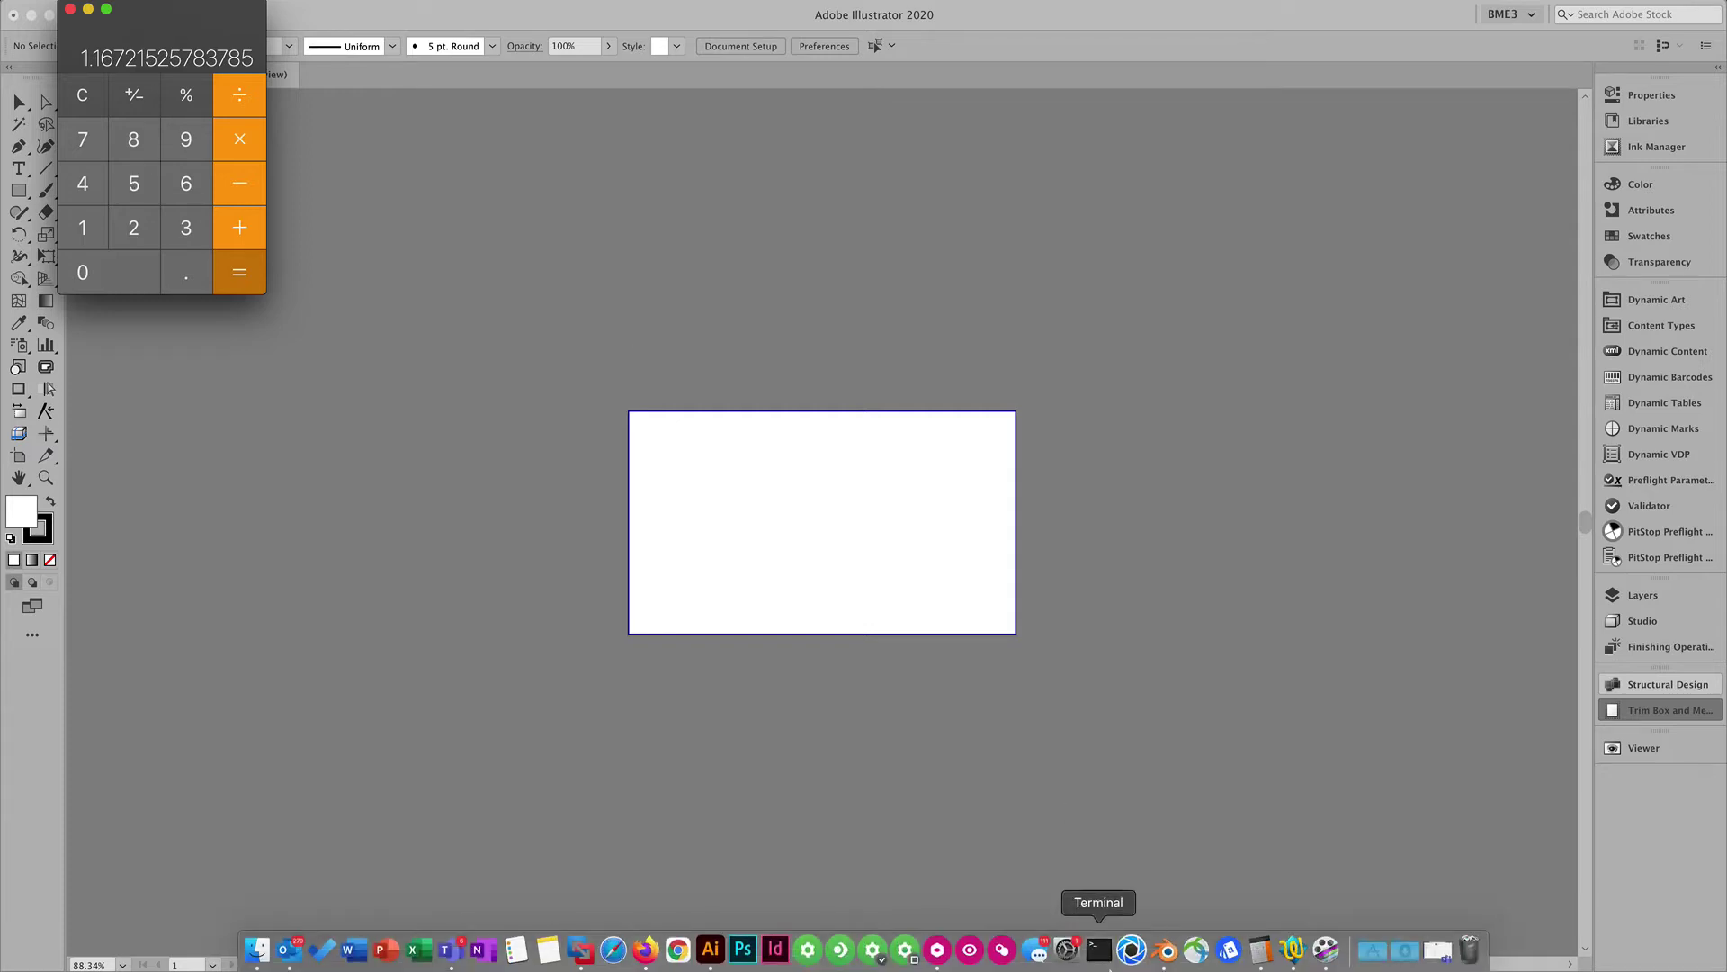
click(1166, 957)
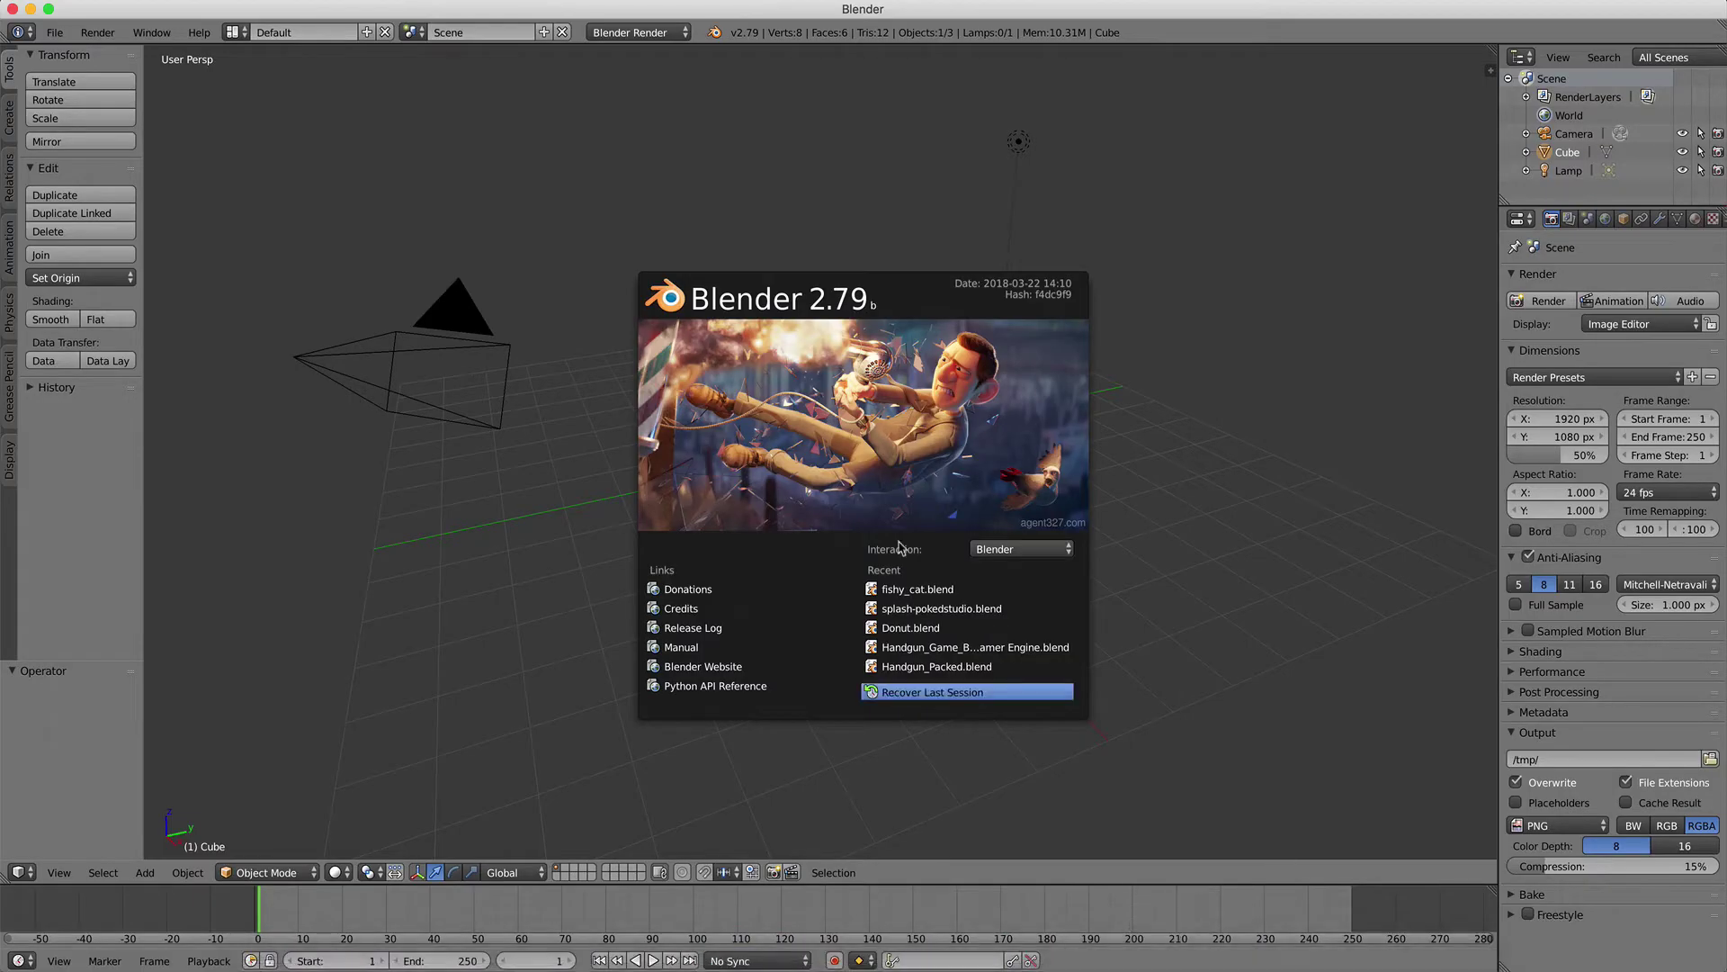
click(912, 402)
click(859, 433)
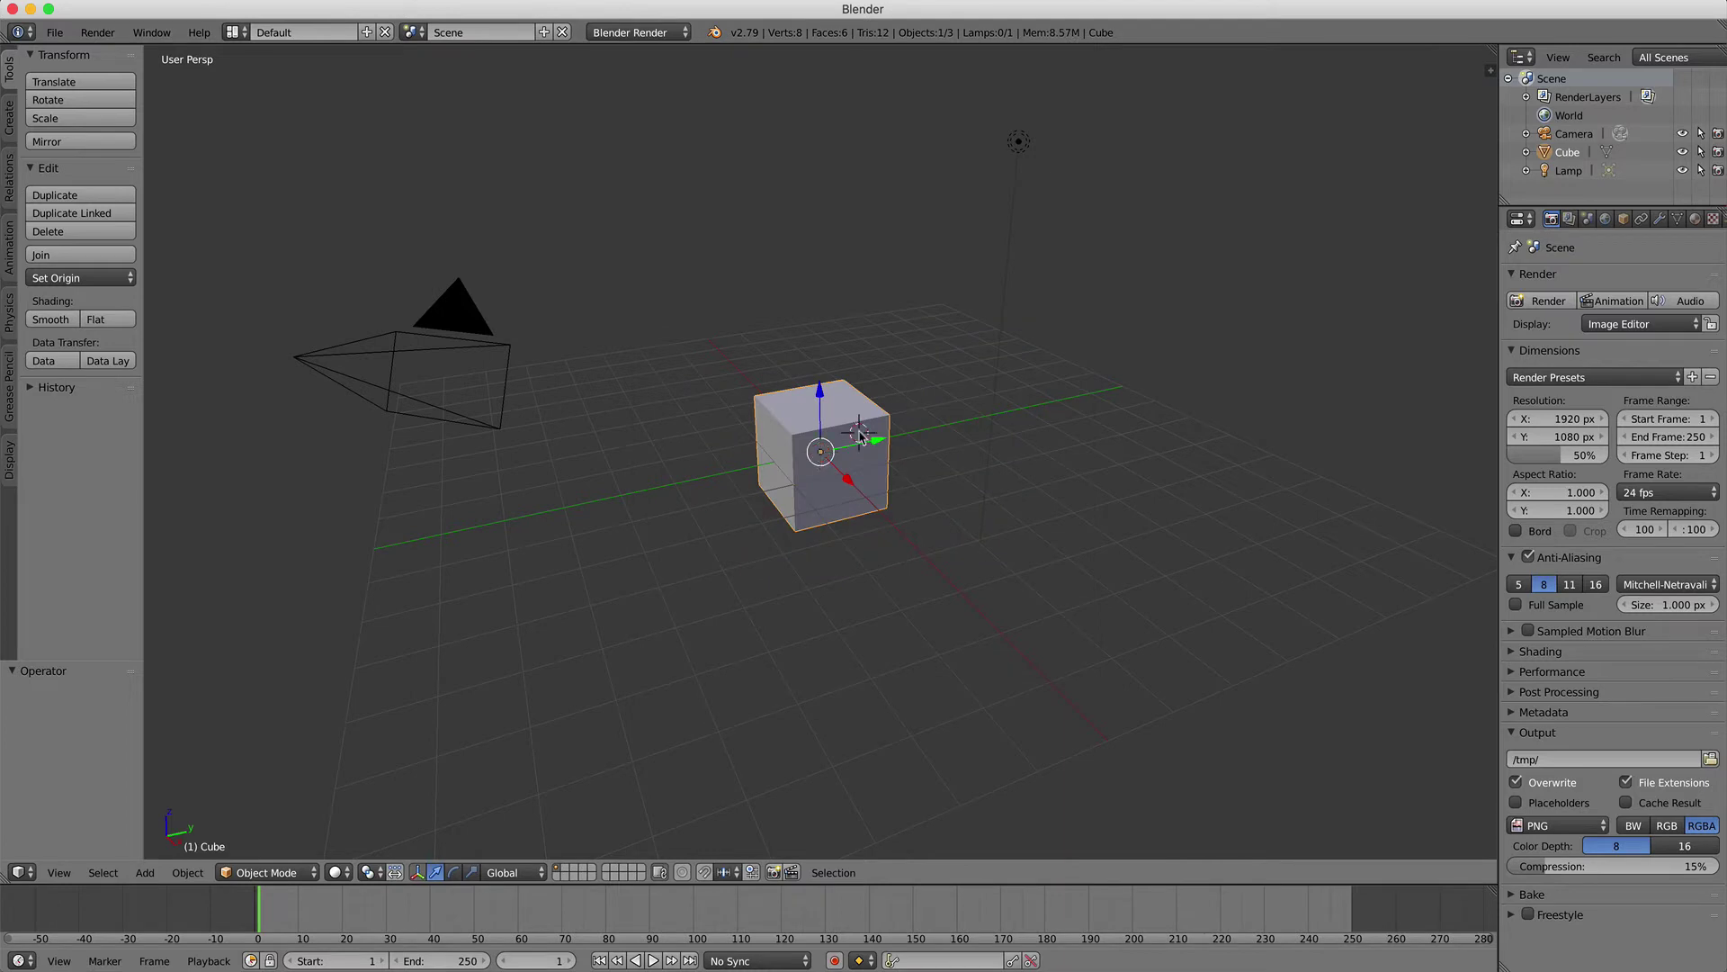
key(x)
click(858, 435)
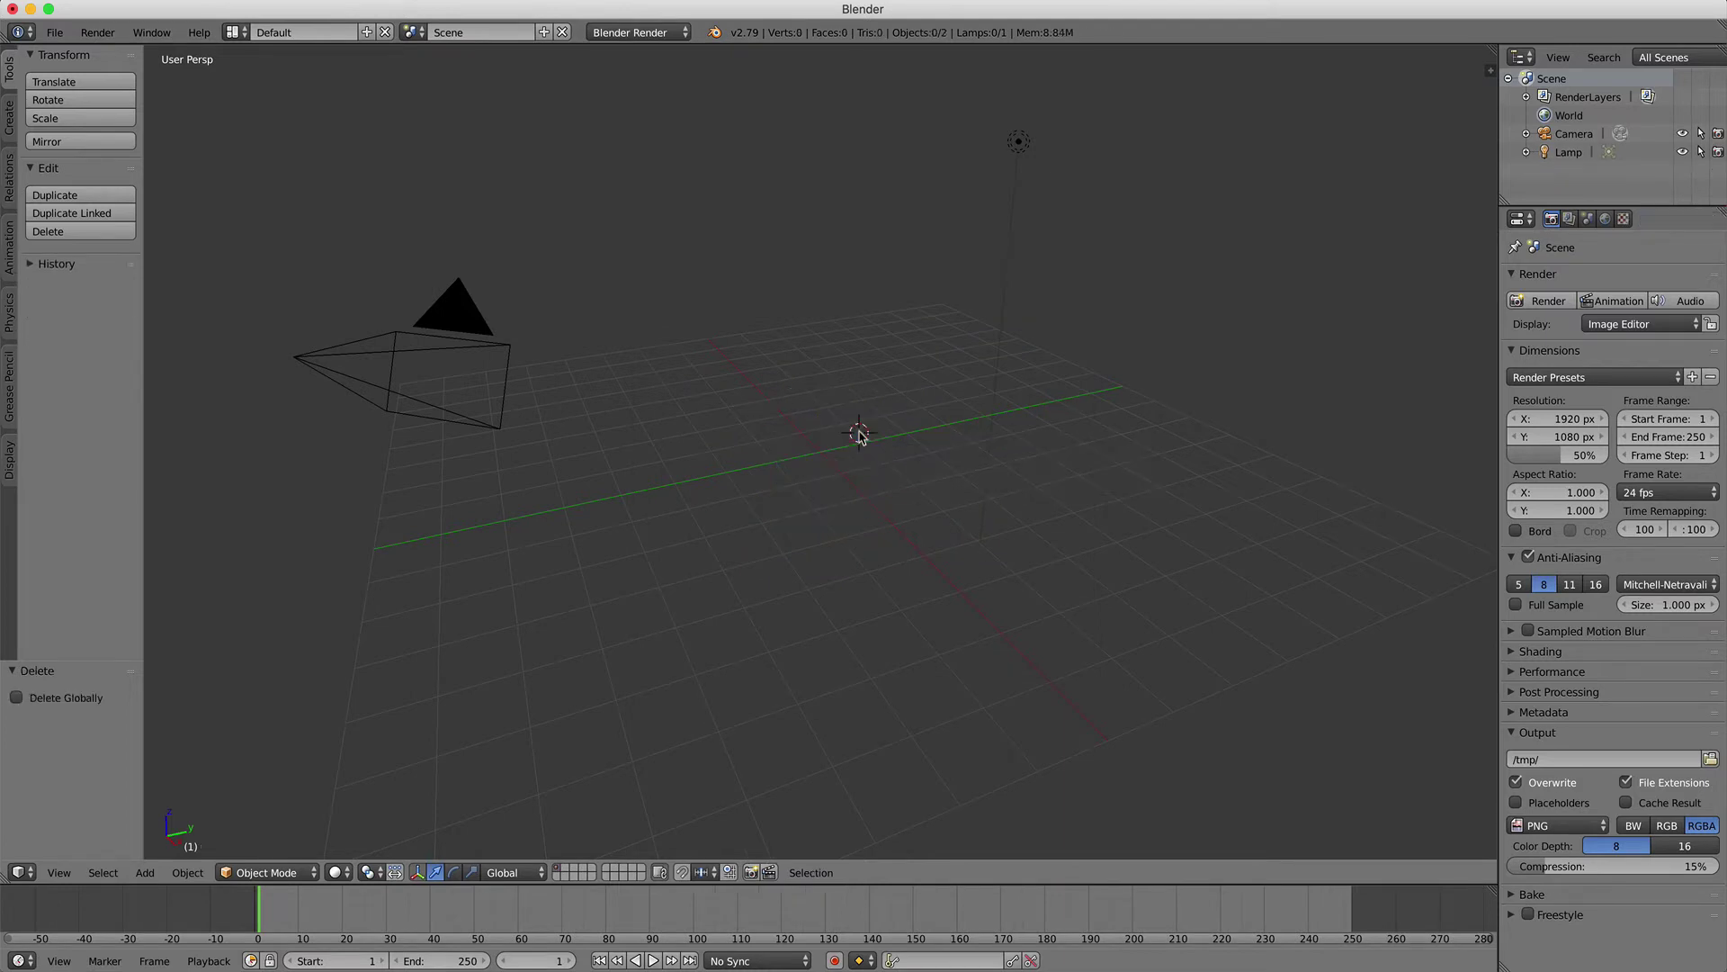
click(54, 32)
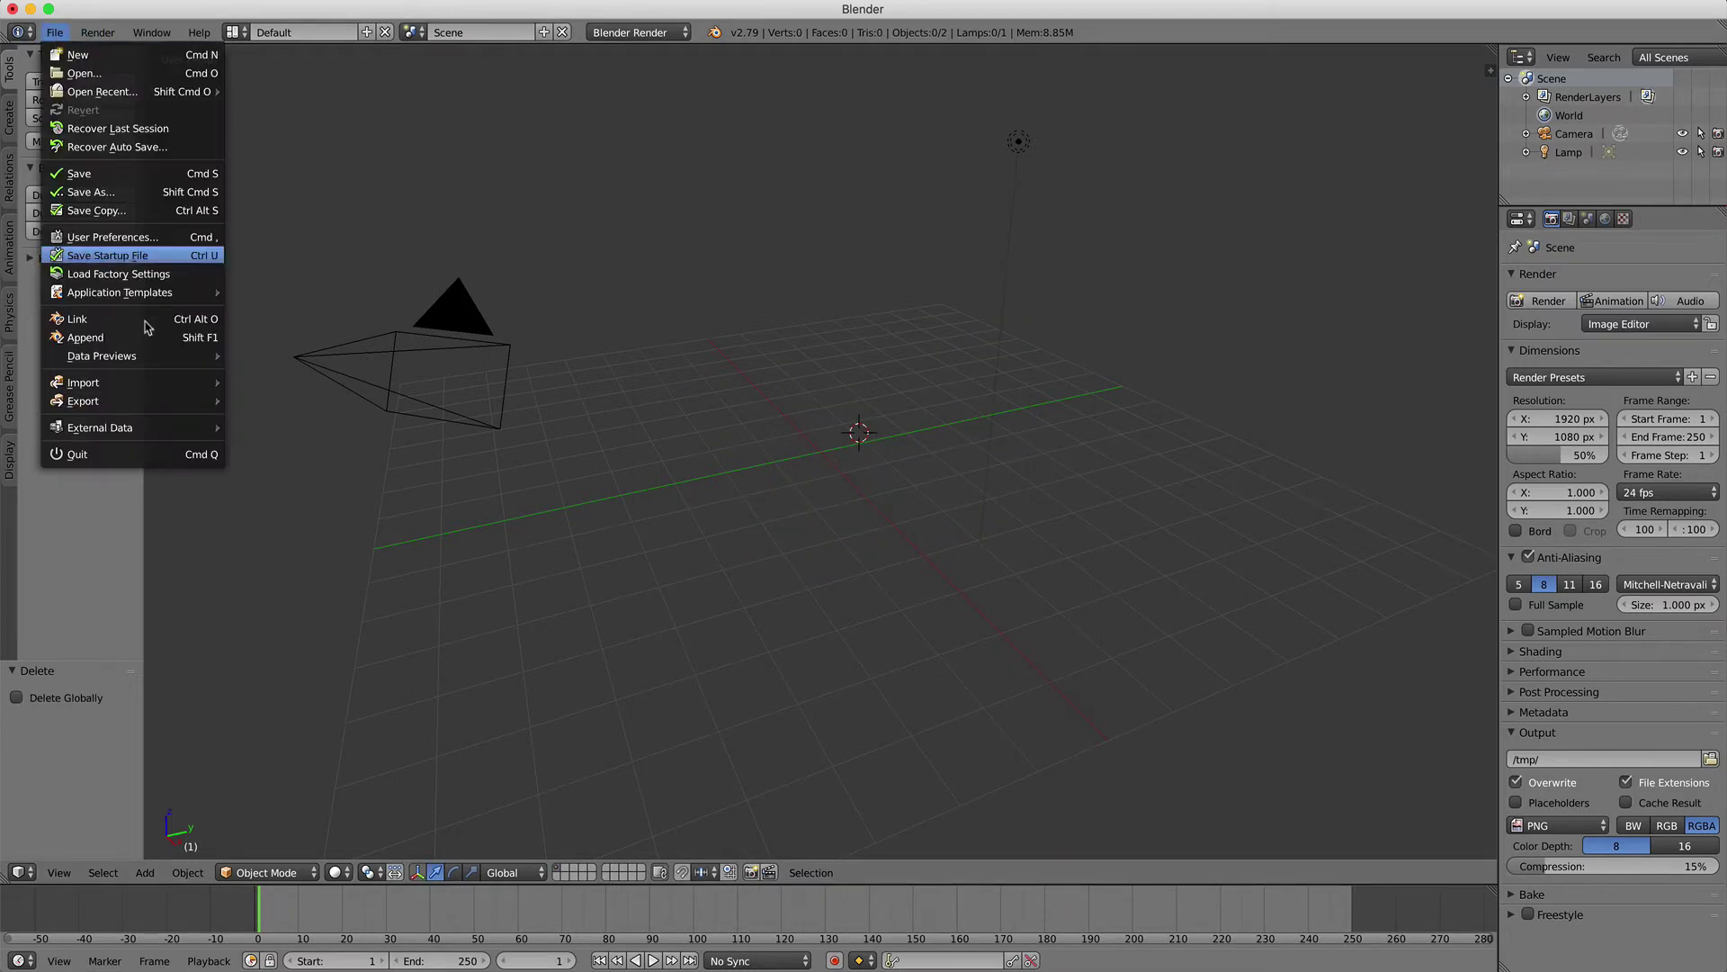
mouse_move(139, 380)
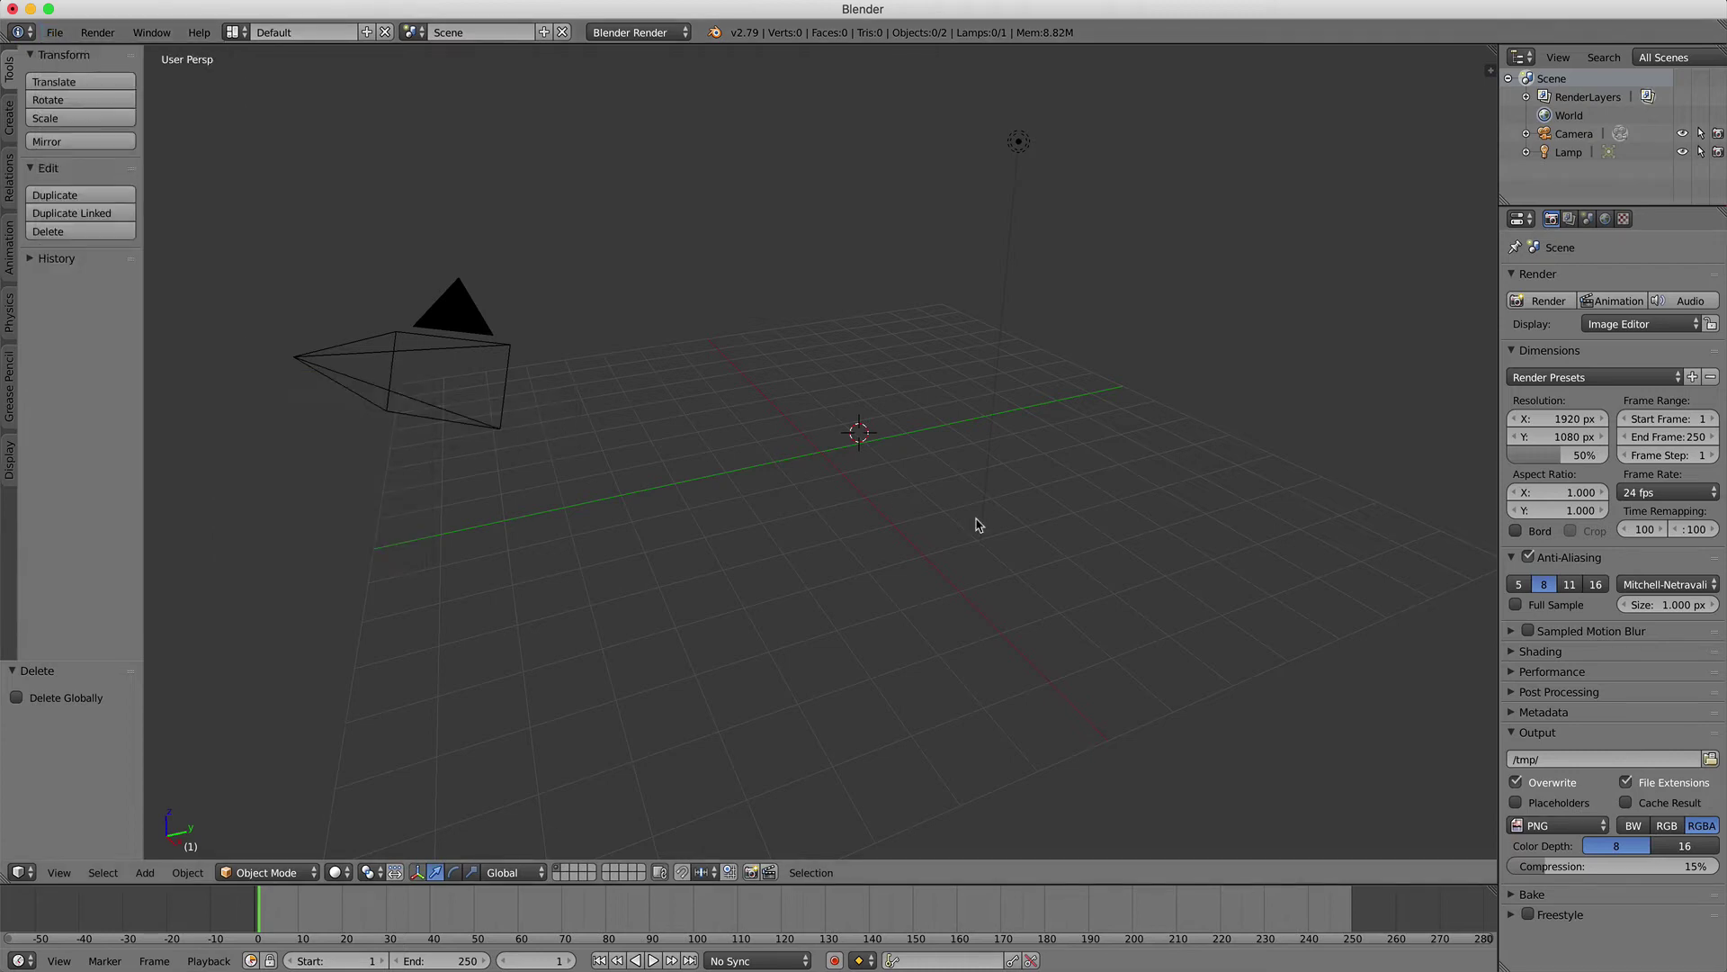
Step: Bring Deo Stick.zae to an open area of the desktop and change its extension to .zip
key(F11)
drag(1597, 167, 983, 324)
key(Return)
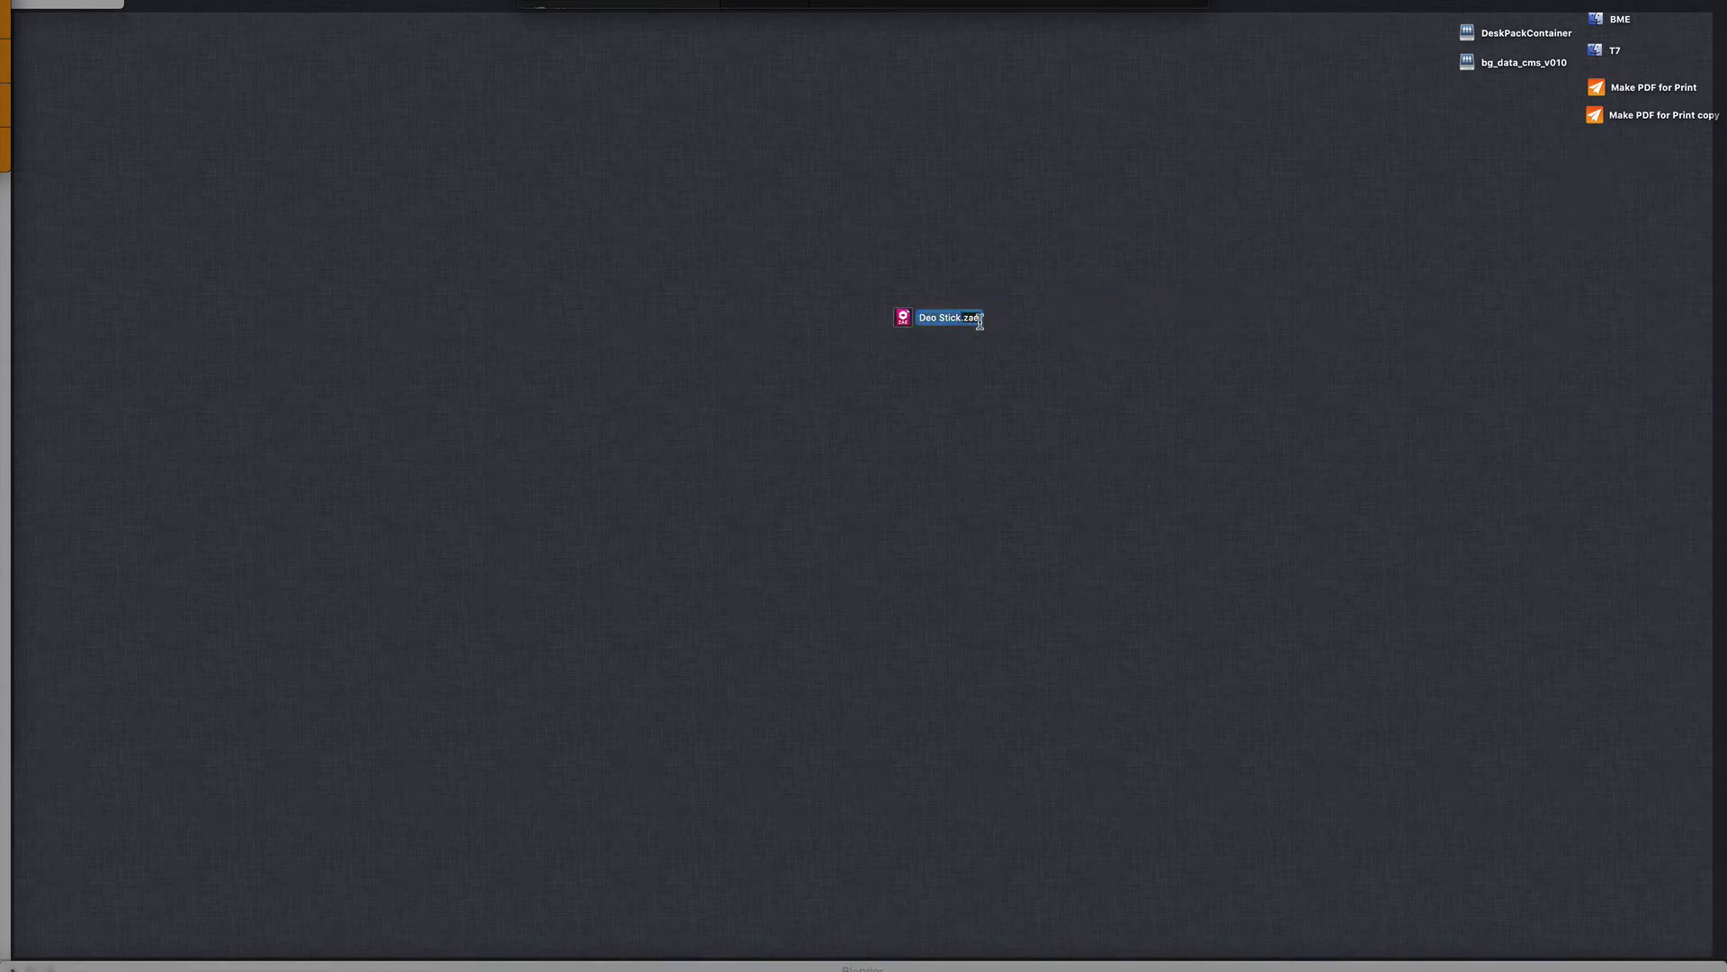
key(BackSpace)
key(BackSpace)
key(BackSpace)
text(zip)
key(Return)
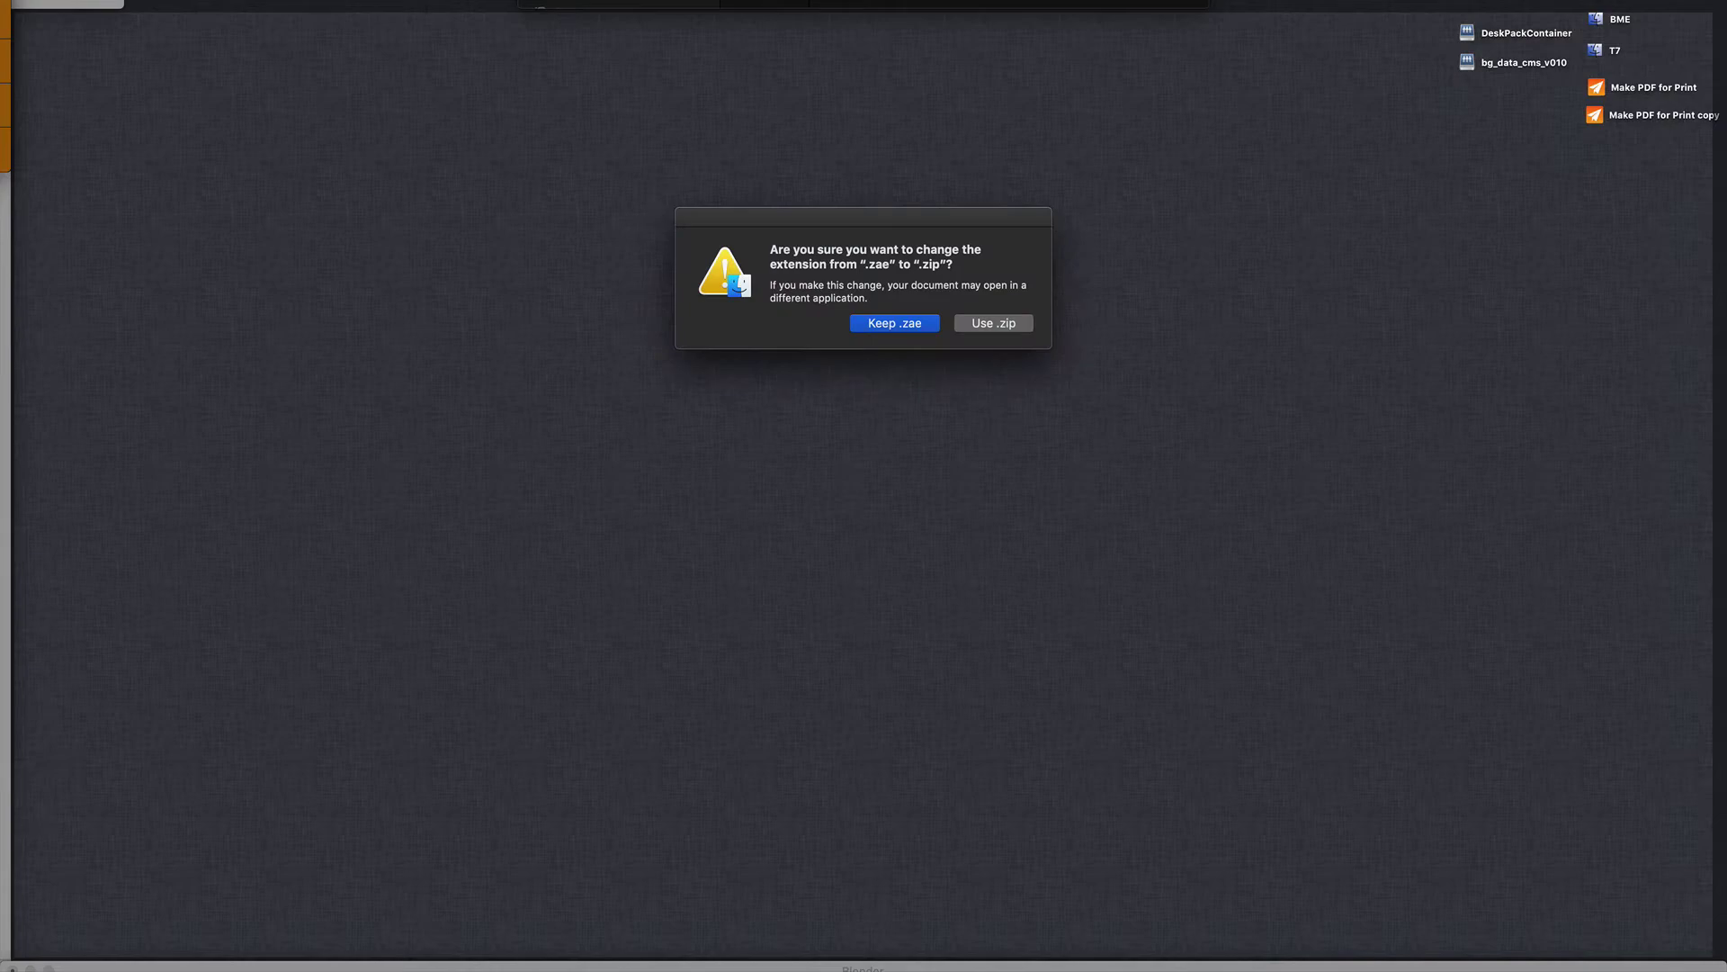
click(1014, 326)
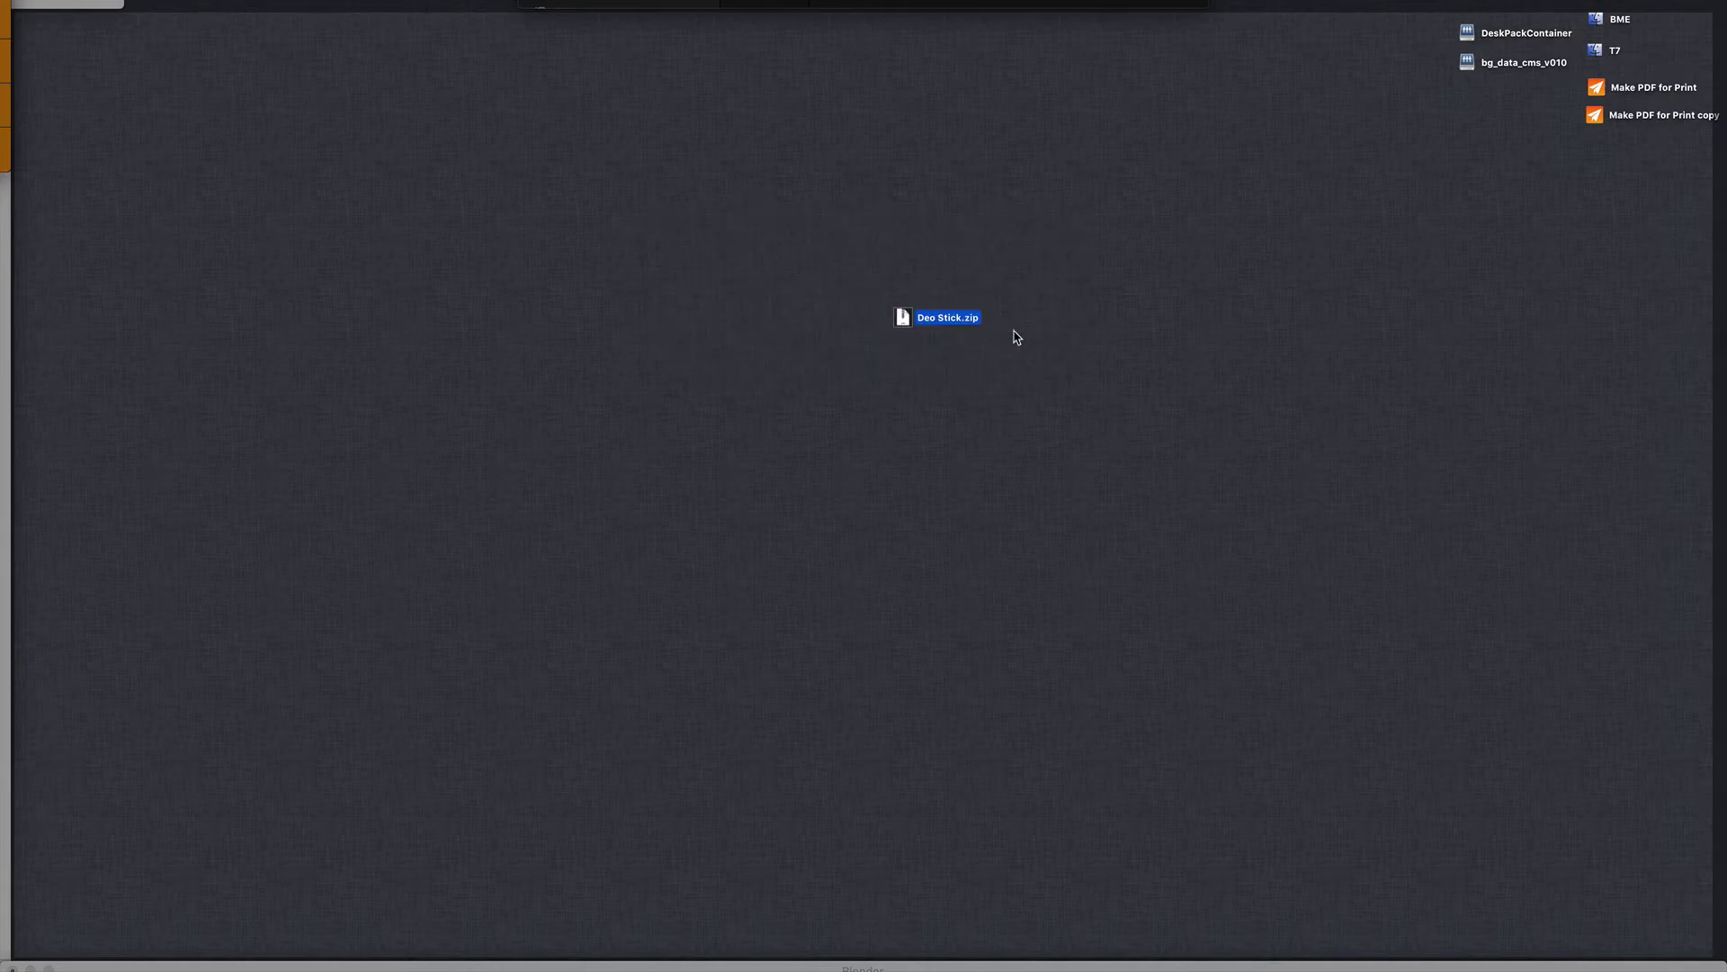
Step: Extract Deo Stick.zip and import Deo Stick 75ml.dae from the extracted folder into Blender as a Collada model
double_click(966, 322)
key(F11)
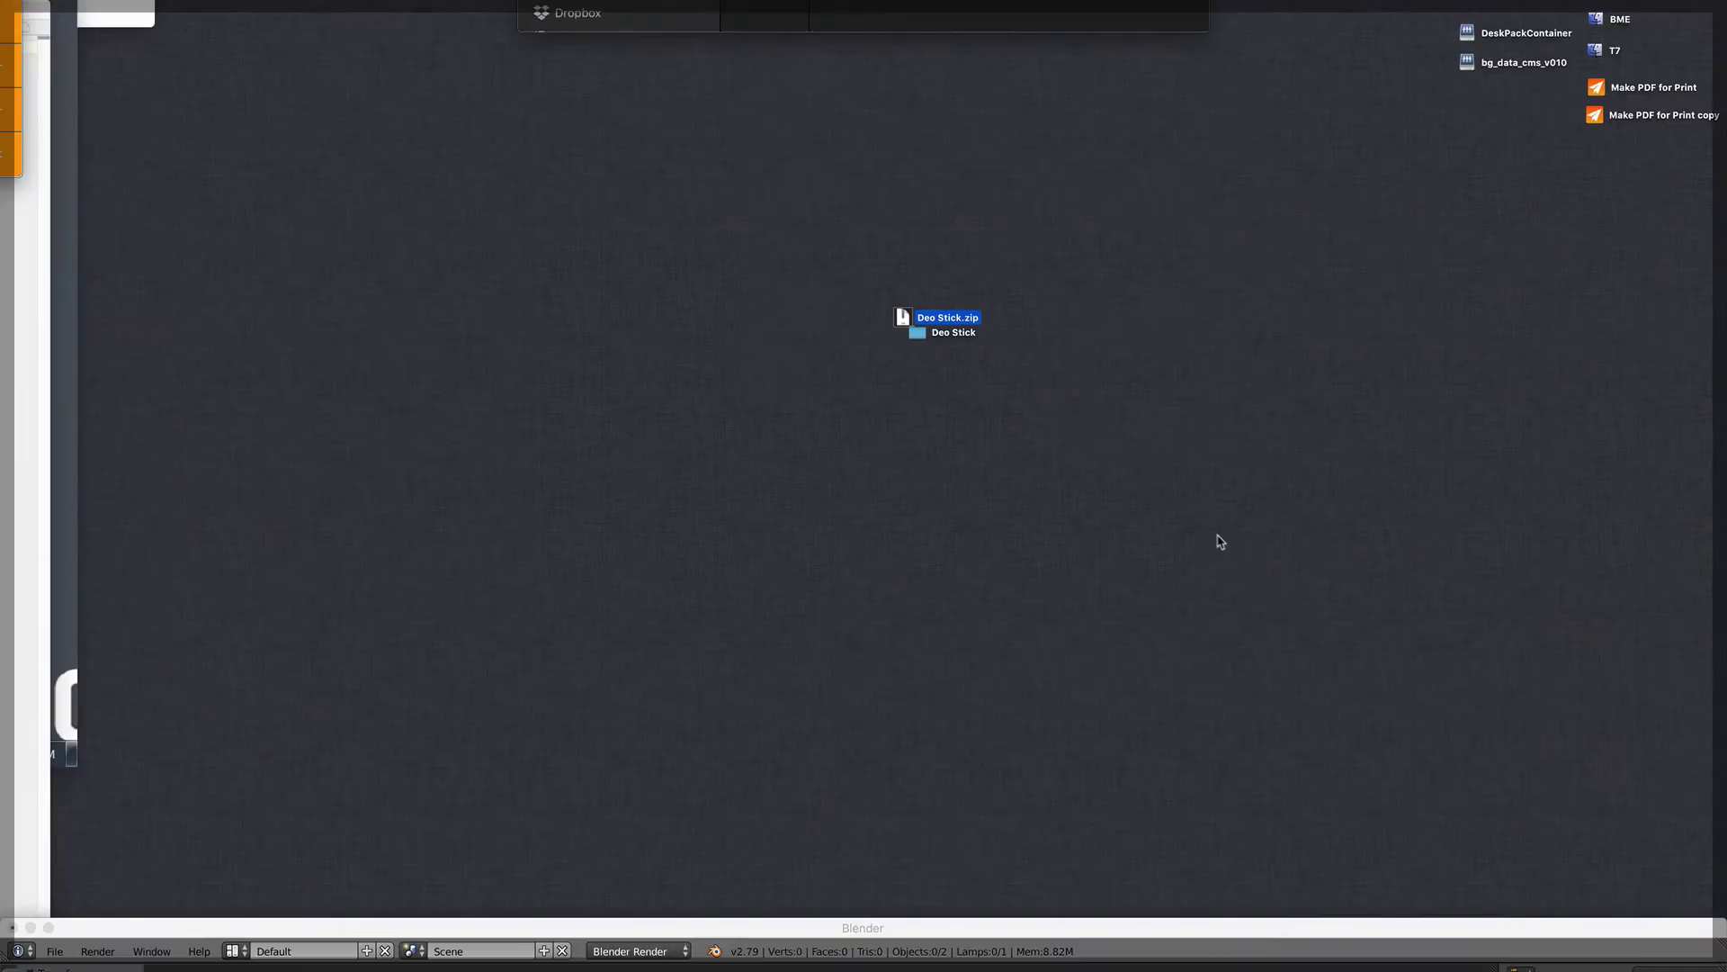
double_click(918, 332)
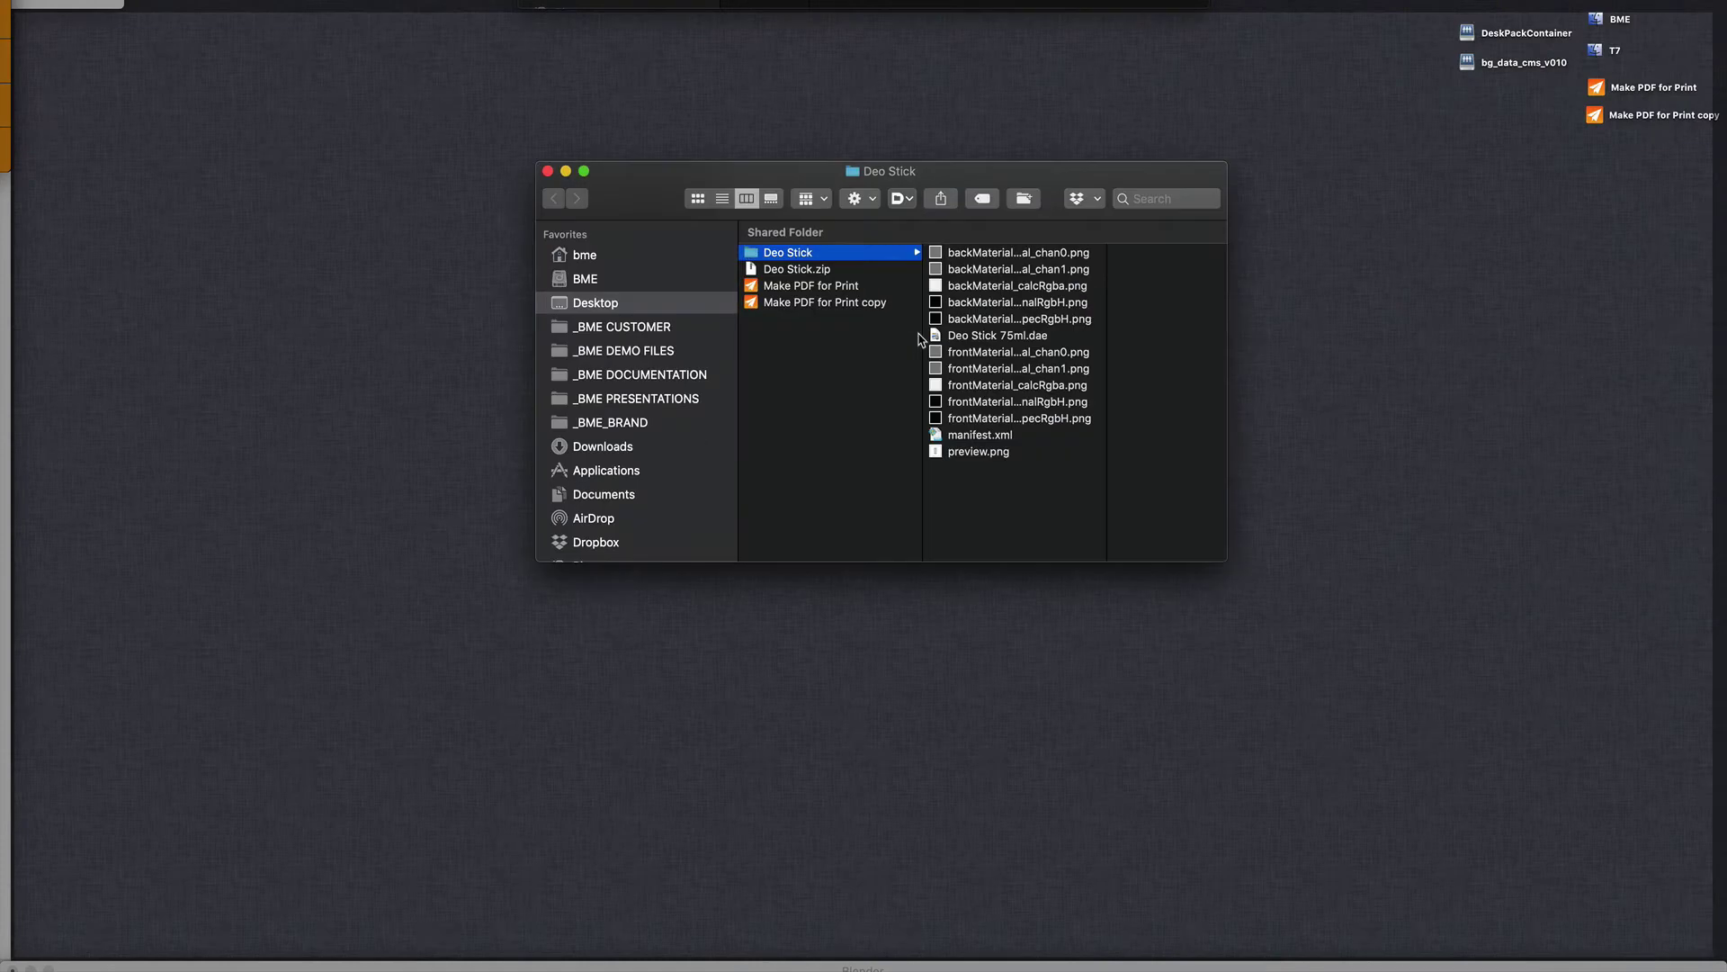
drag(729, 287, 688, 296)
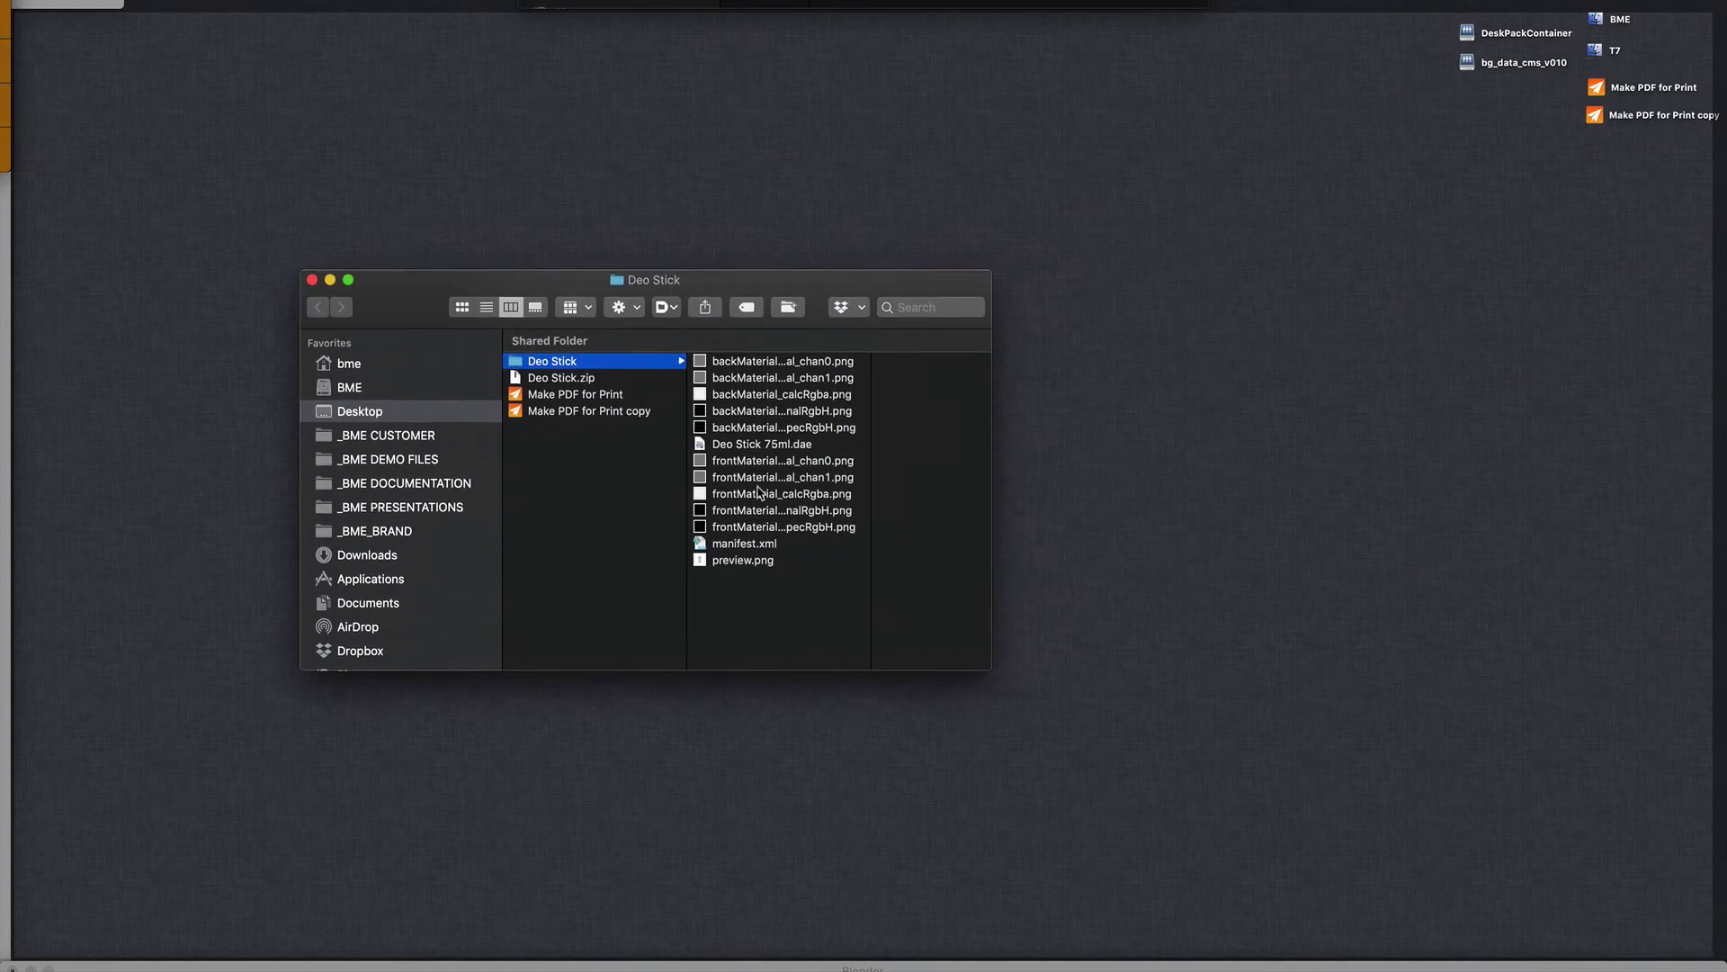
click(755, 445)
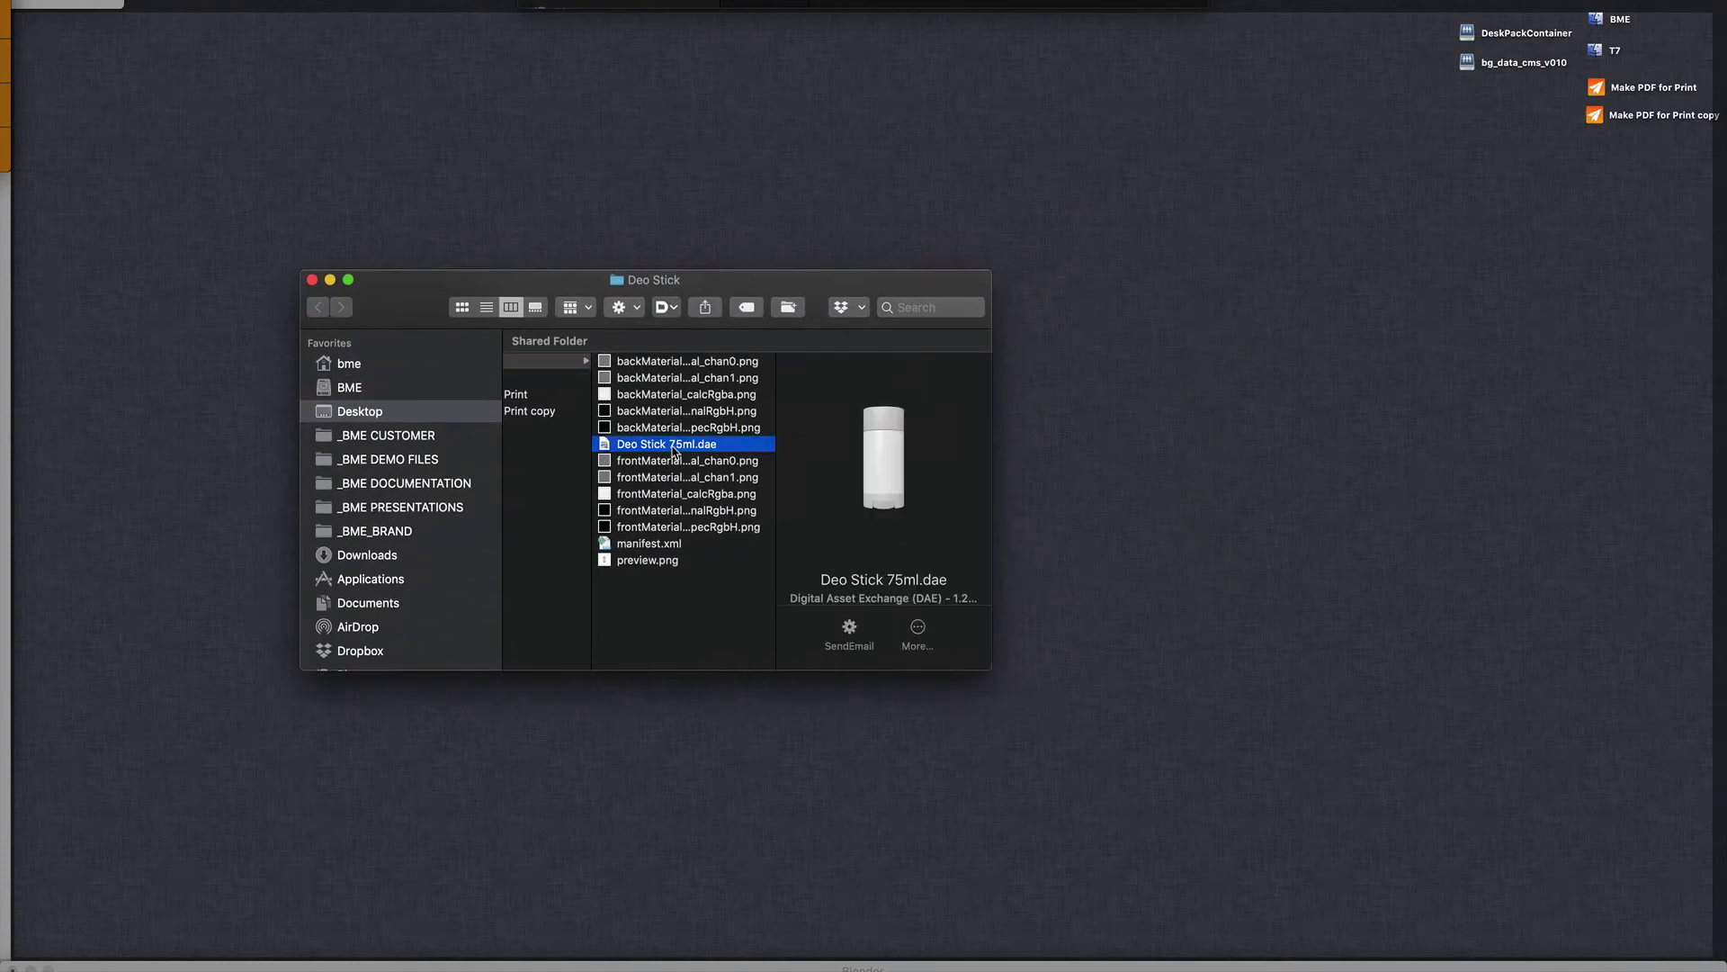
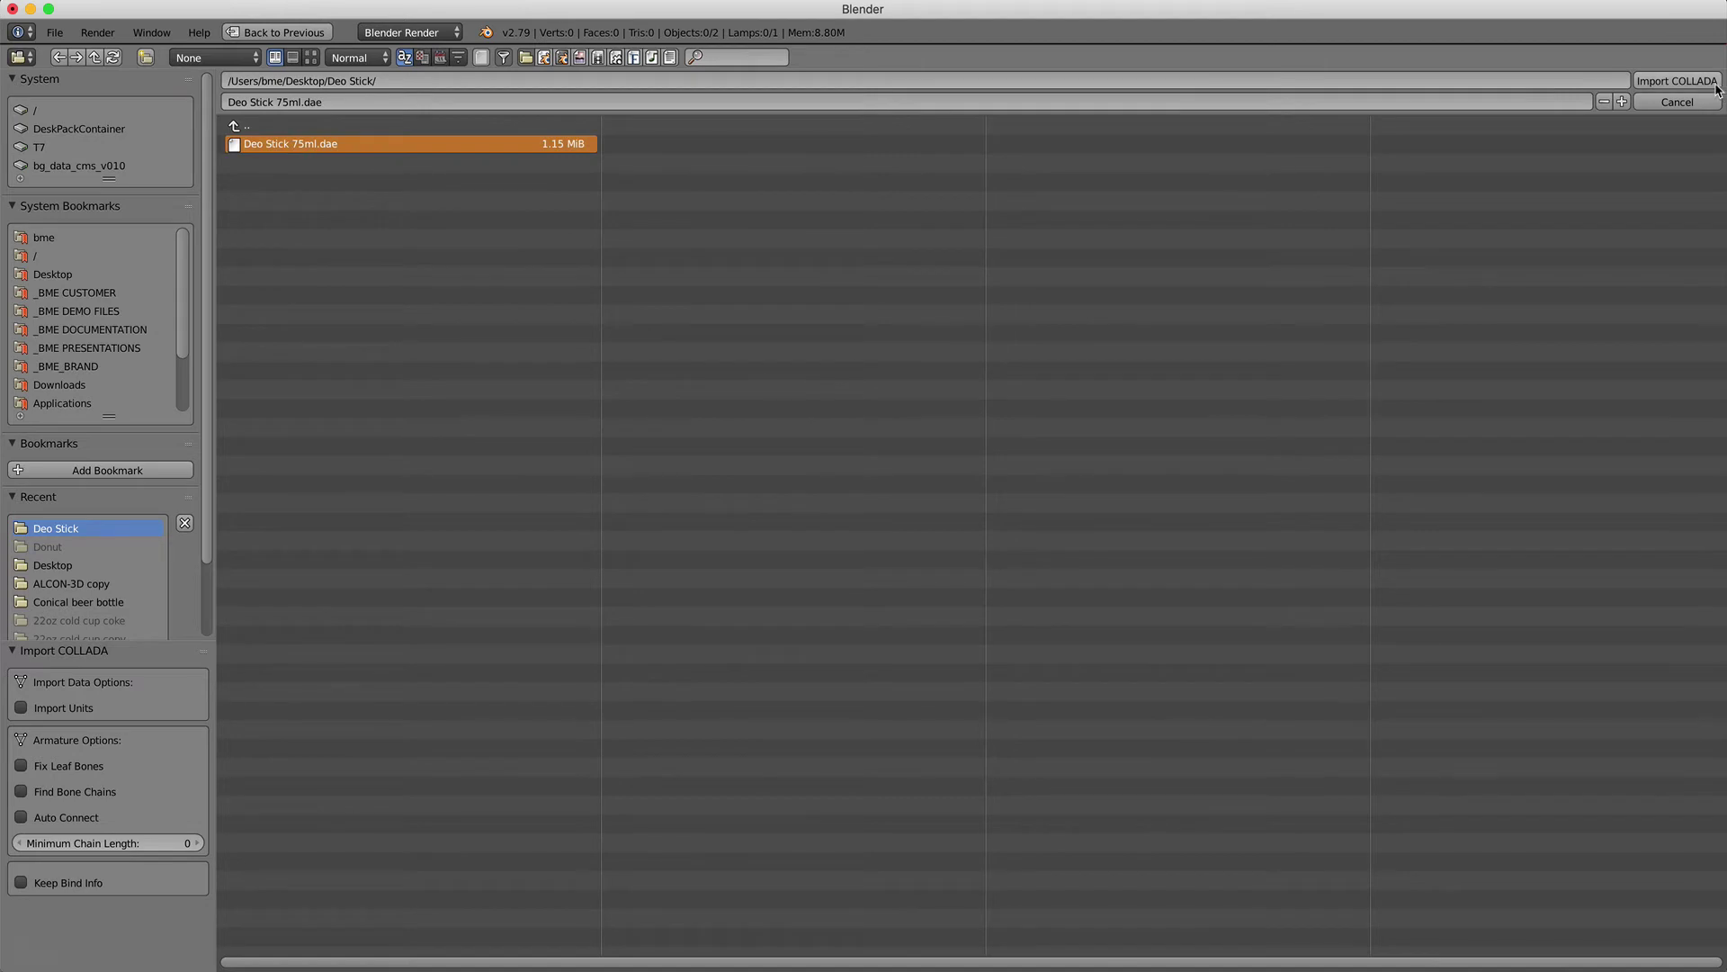
click(1716, 83)
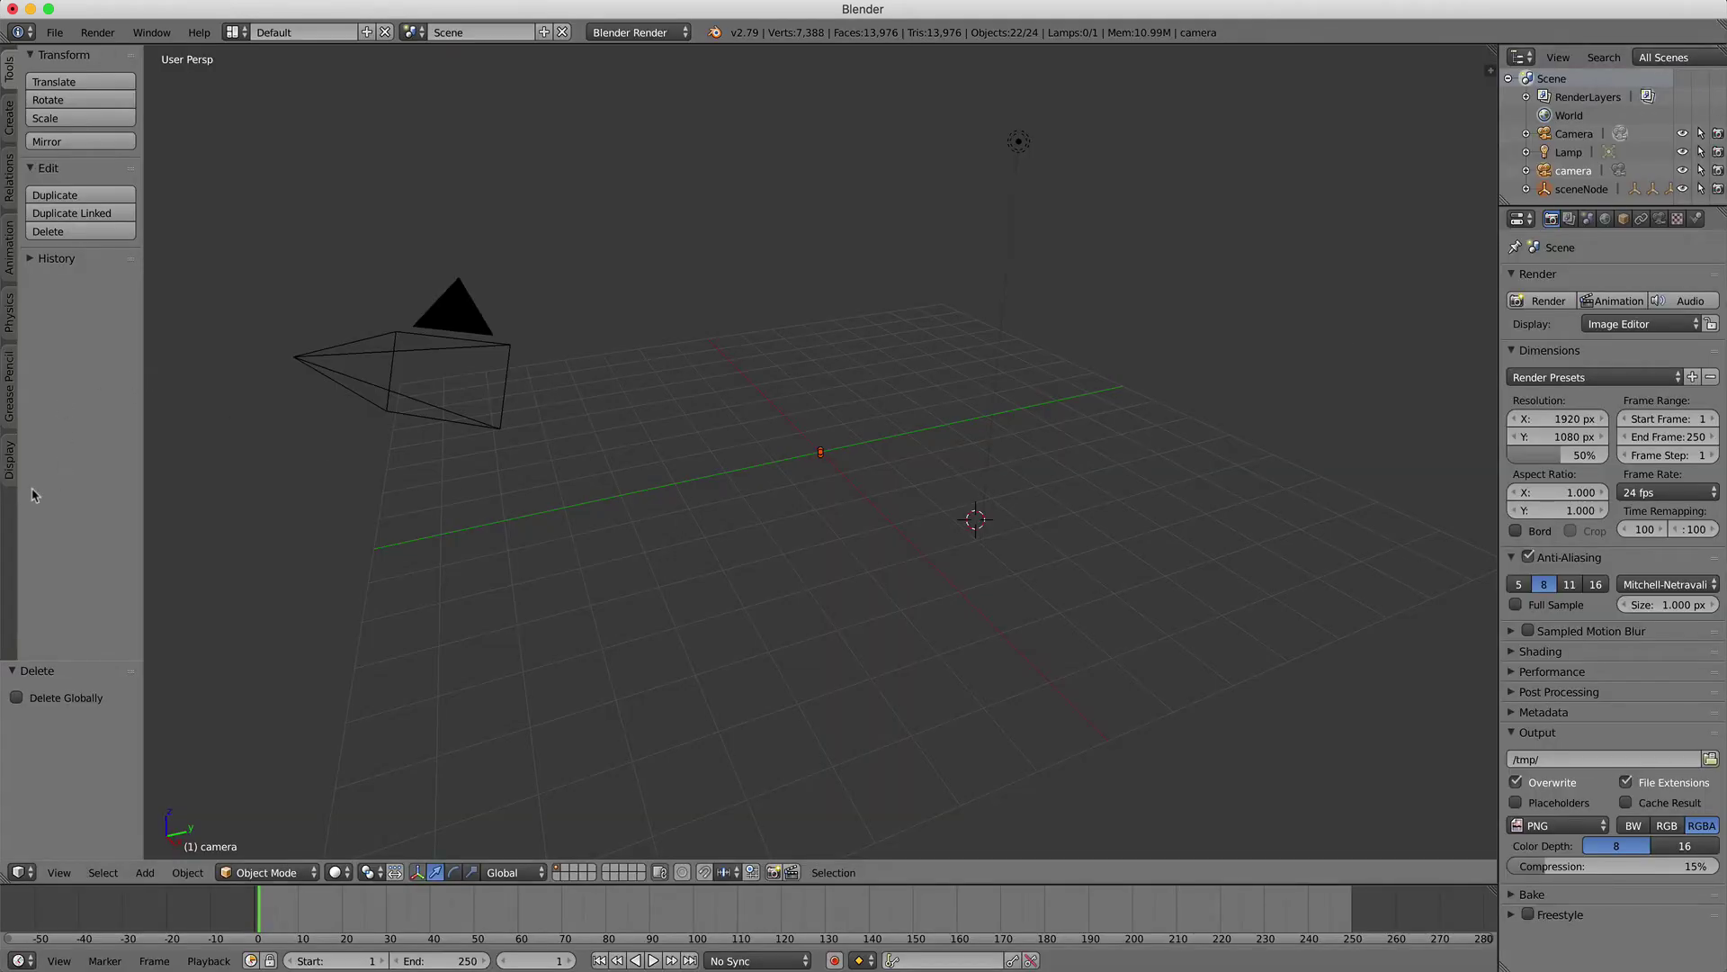
Step: Show the pan, orbit and zoom controls and examine the imported deo stick model up close
click(12, 467)
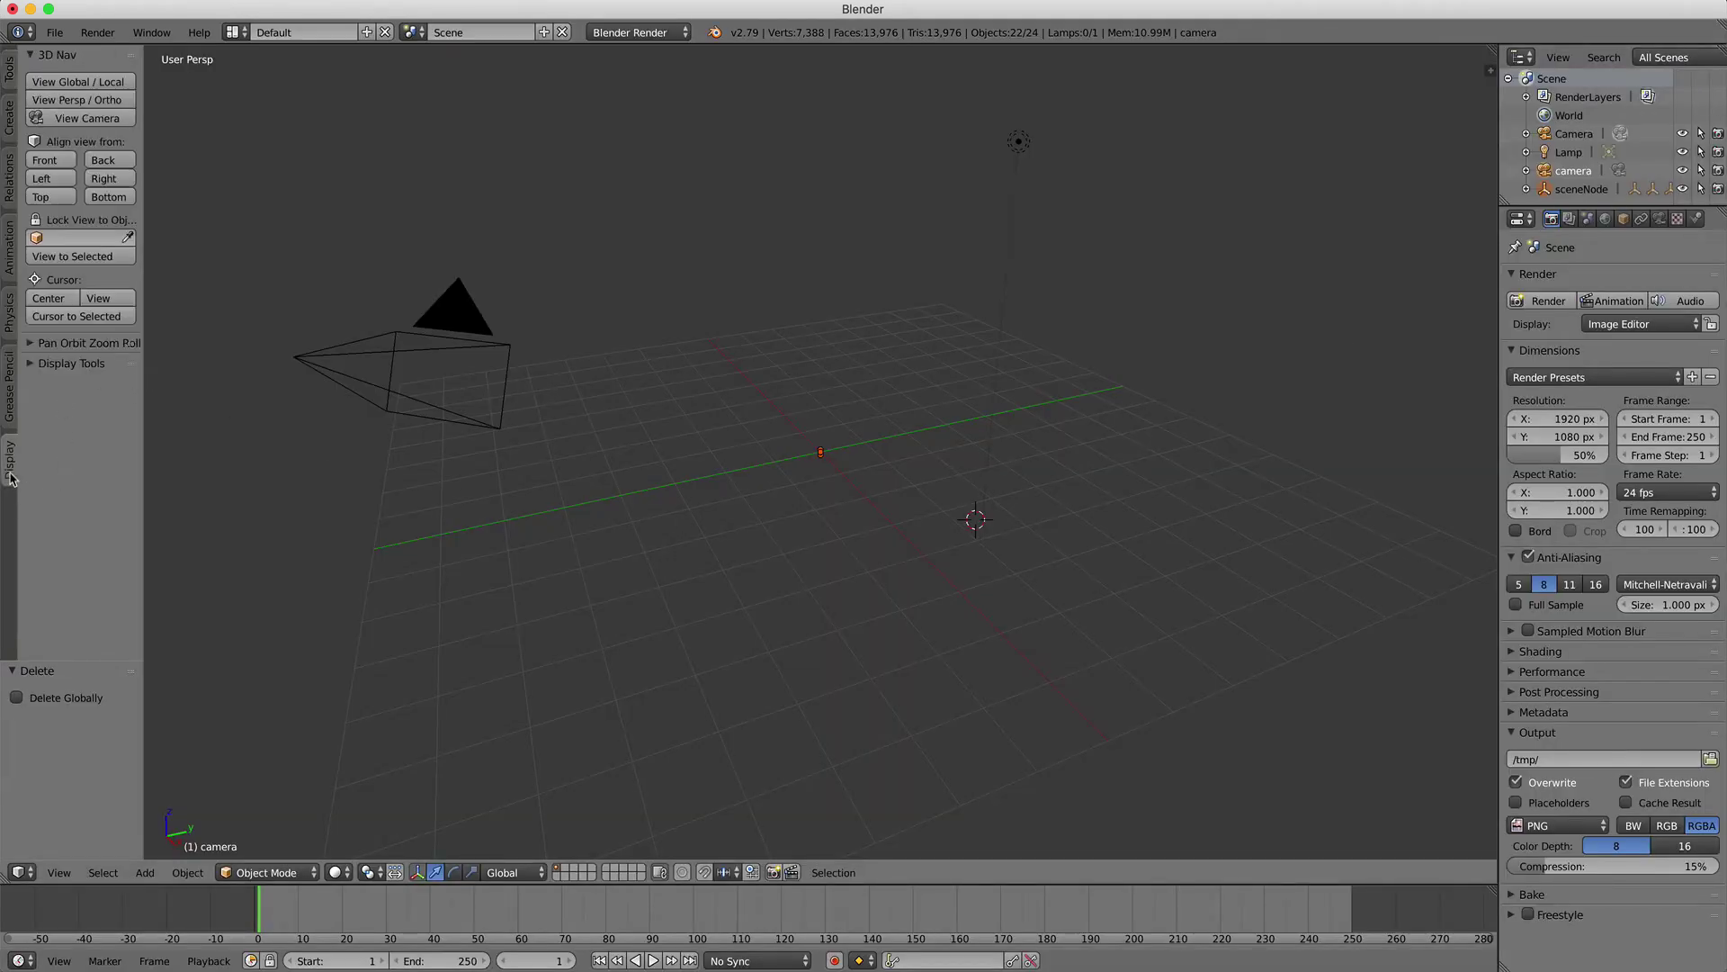
click(30, 363)
click(31, 345)
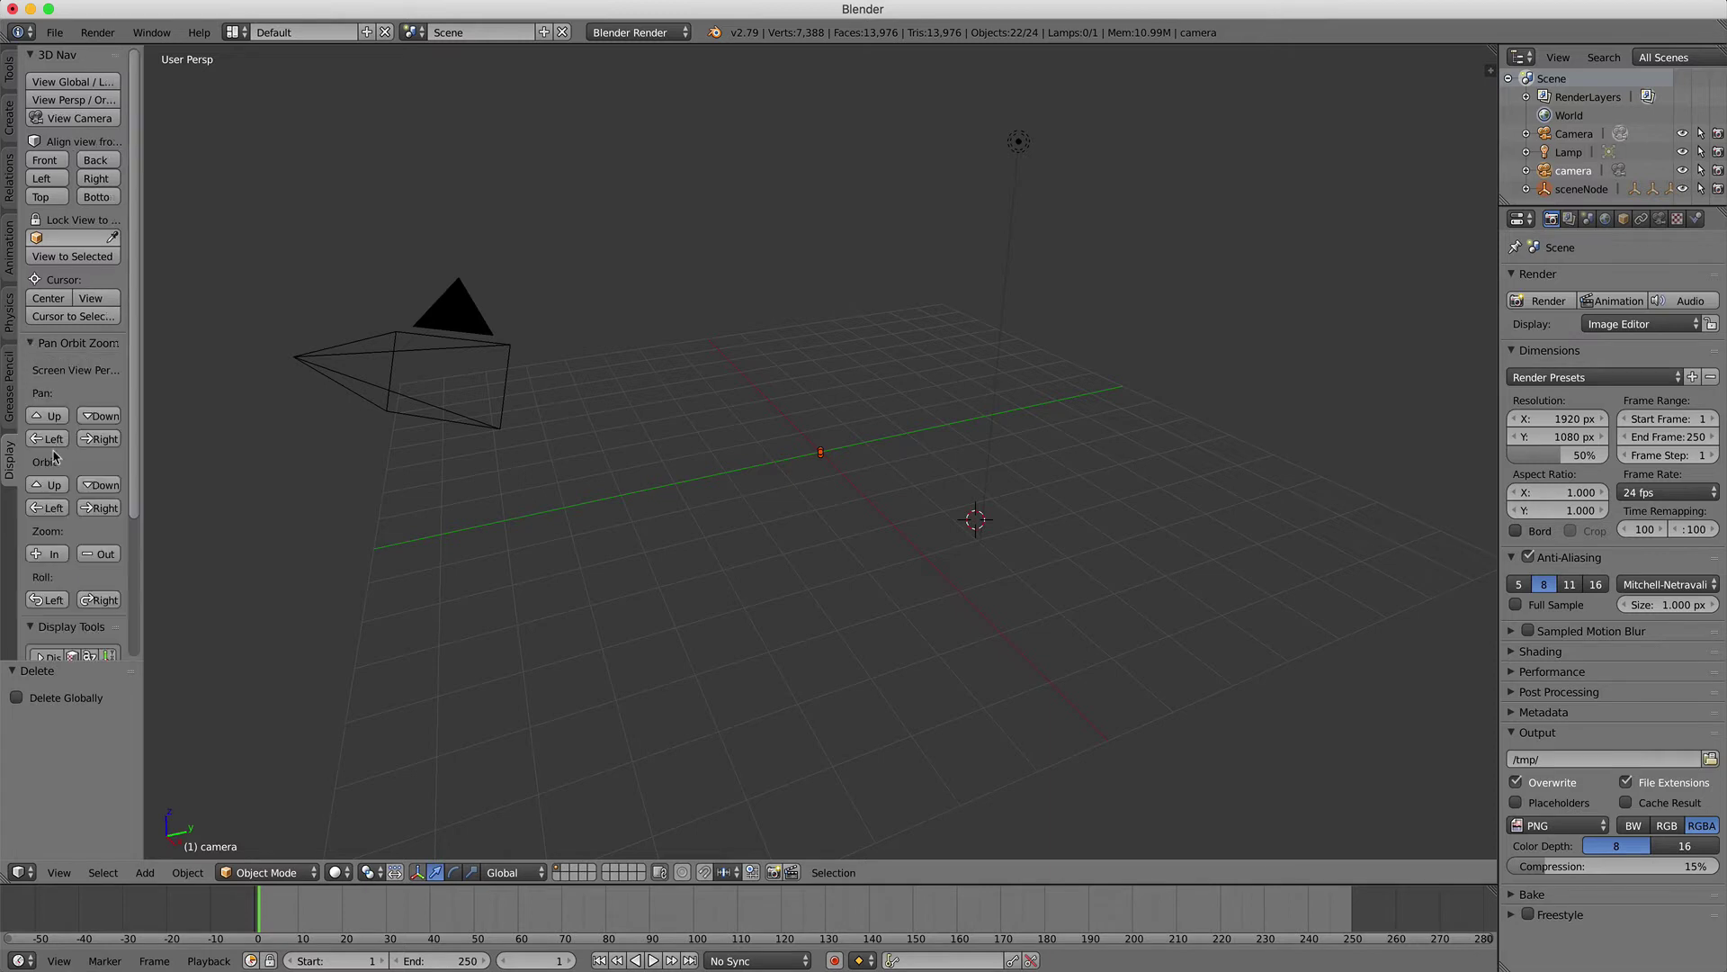
click(53, 556)
click(52, 556)
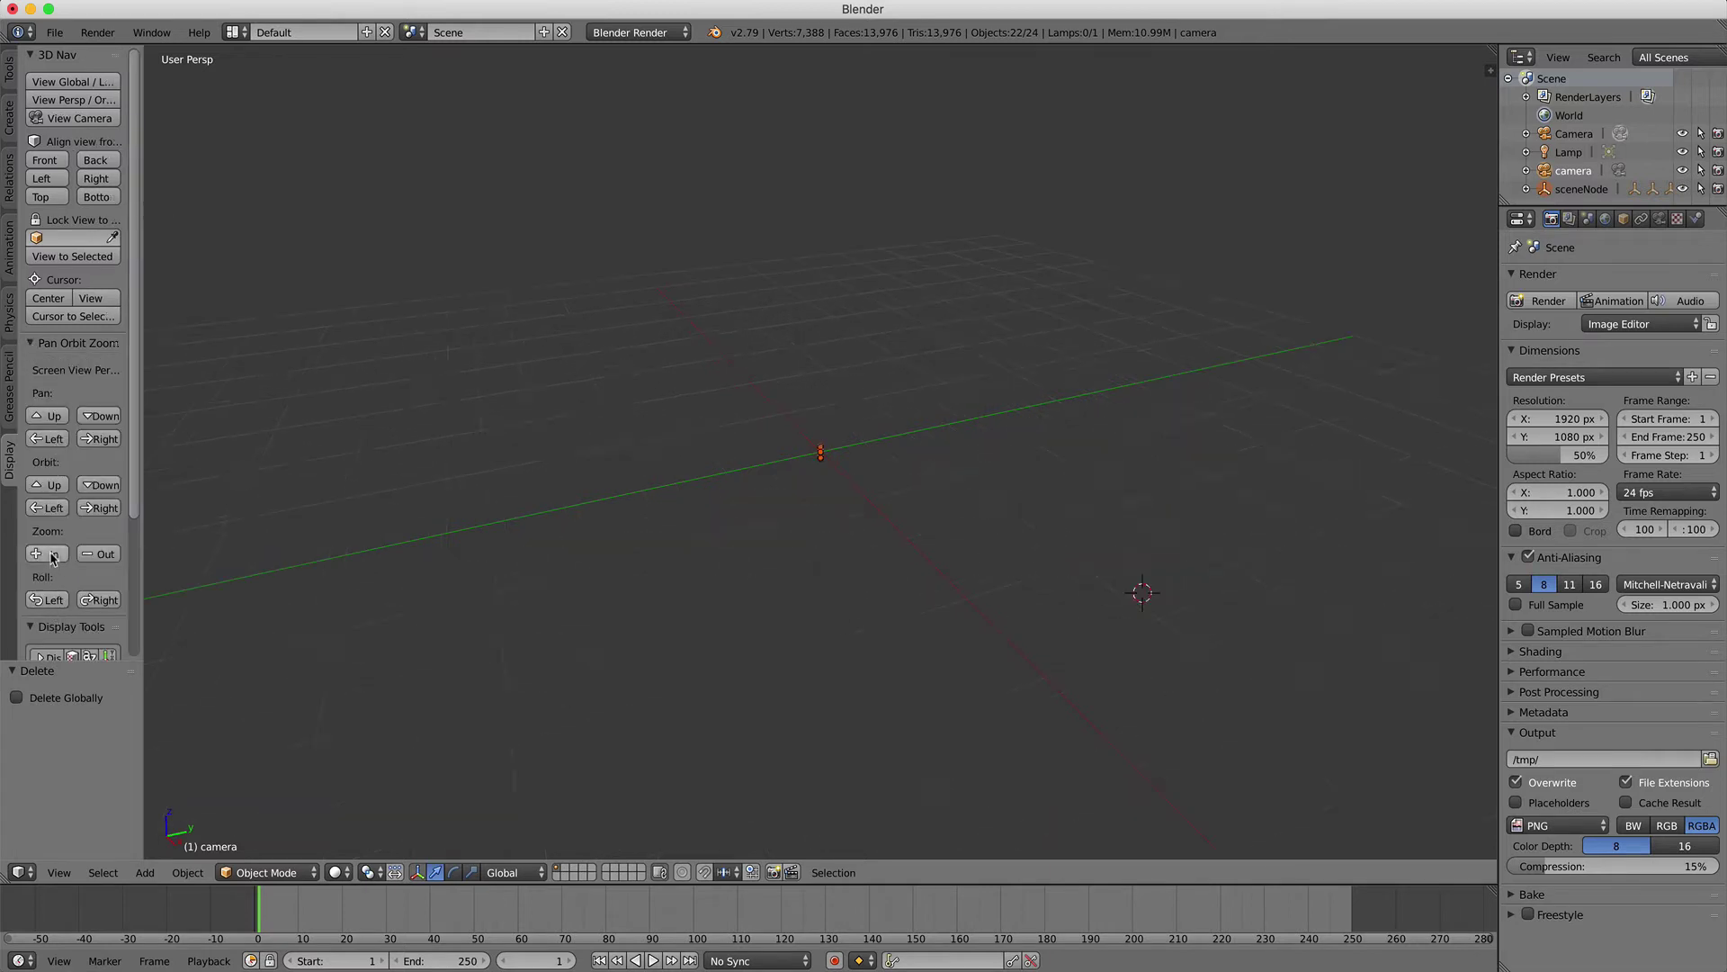
click(53, 556)
click(53, 556)
click(52, 556)
click(52, 556)
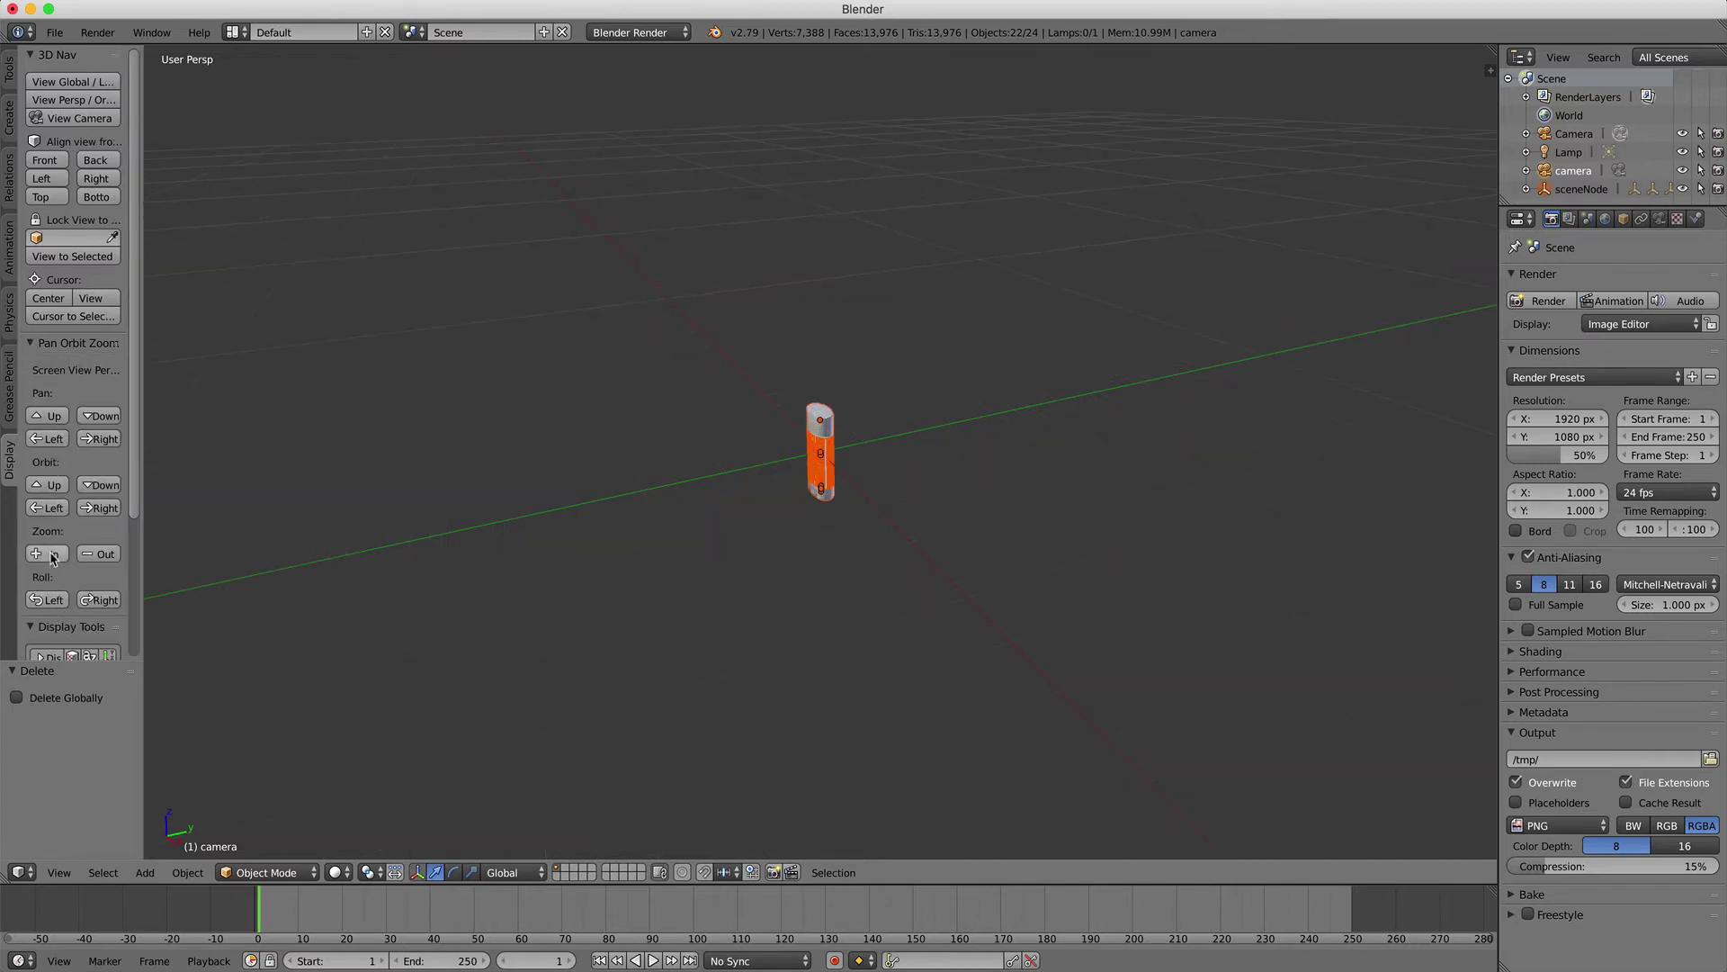
click(52, 556)
click(52, 556)
click(52, 556)
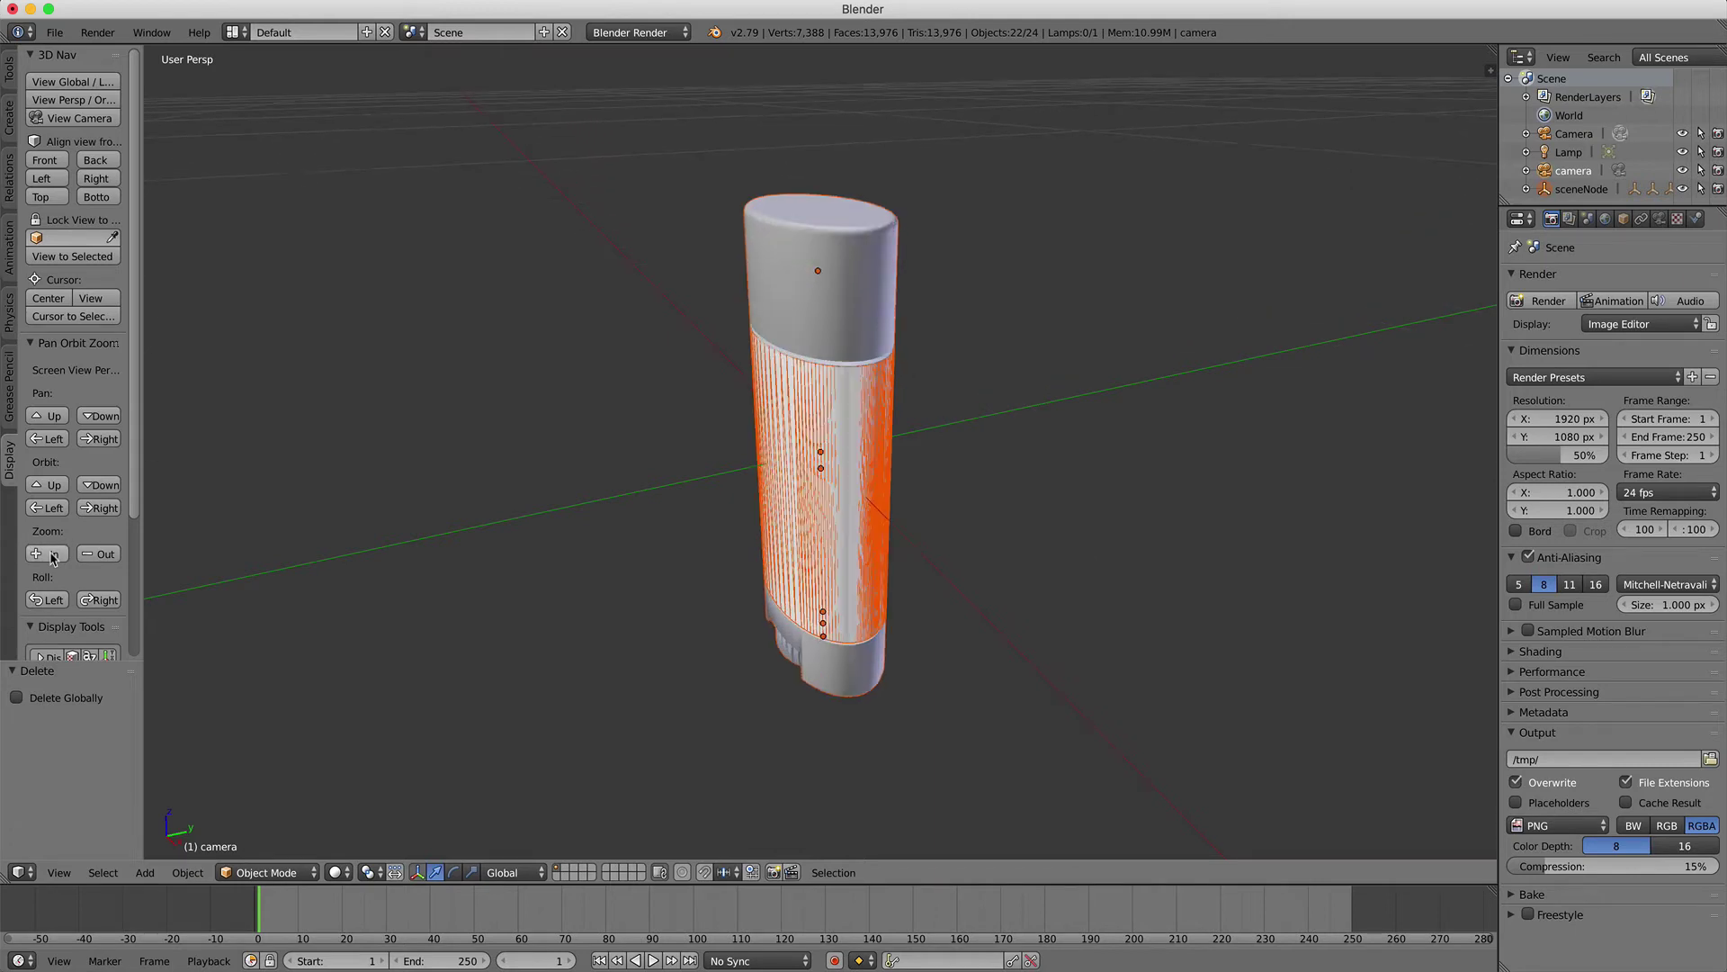
click(52, 556)
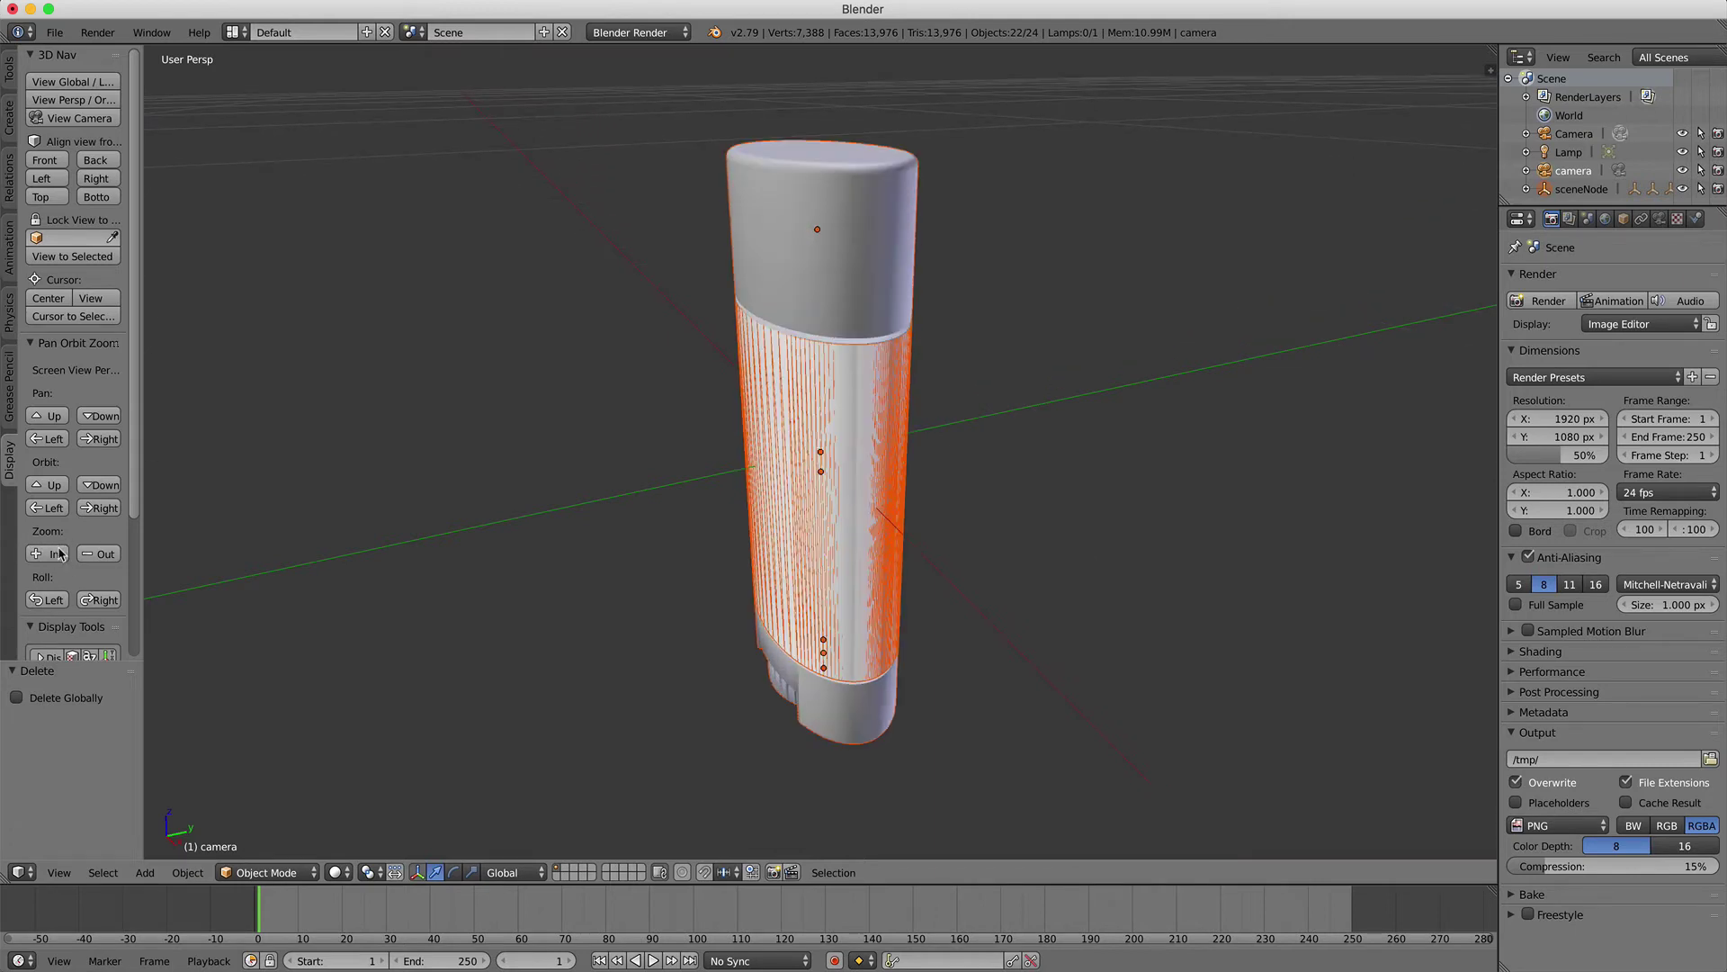
Step: Orbit around the deo stick model to examine its broad side and the base with the dial
click(96, 508)
click(96, 509)
click(96, 508)
click(97, 508)
click(97, 508)
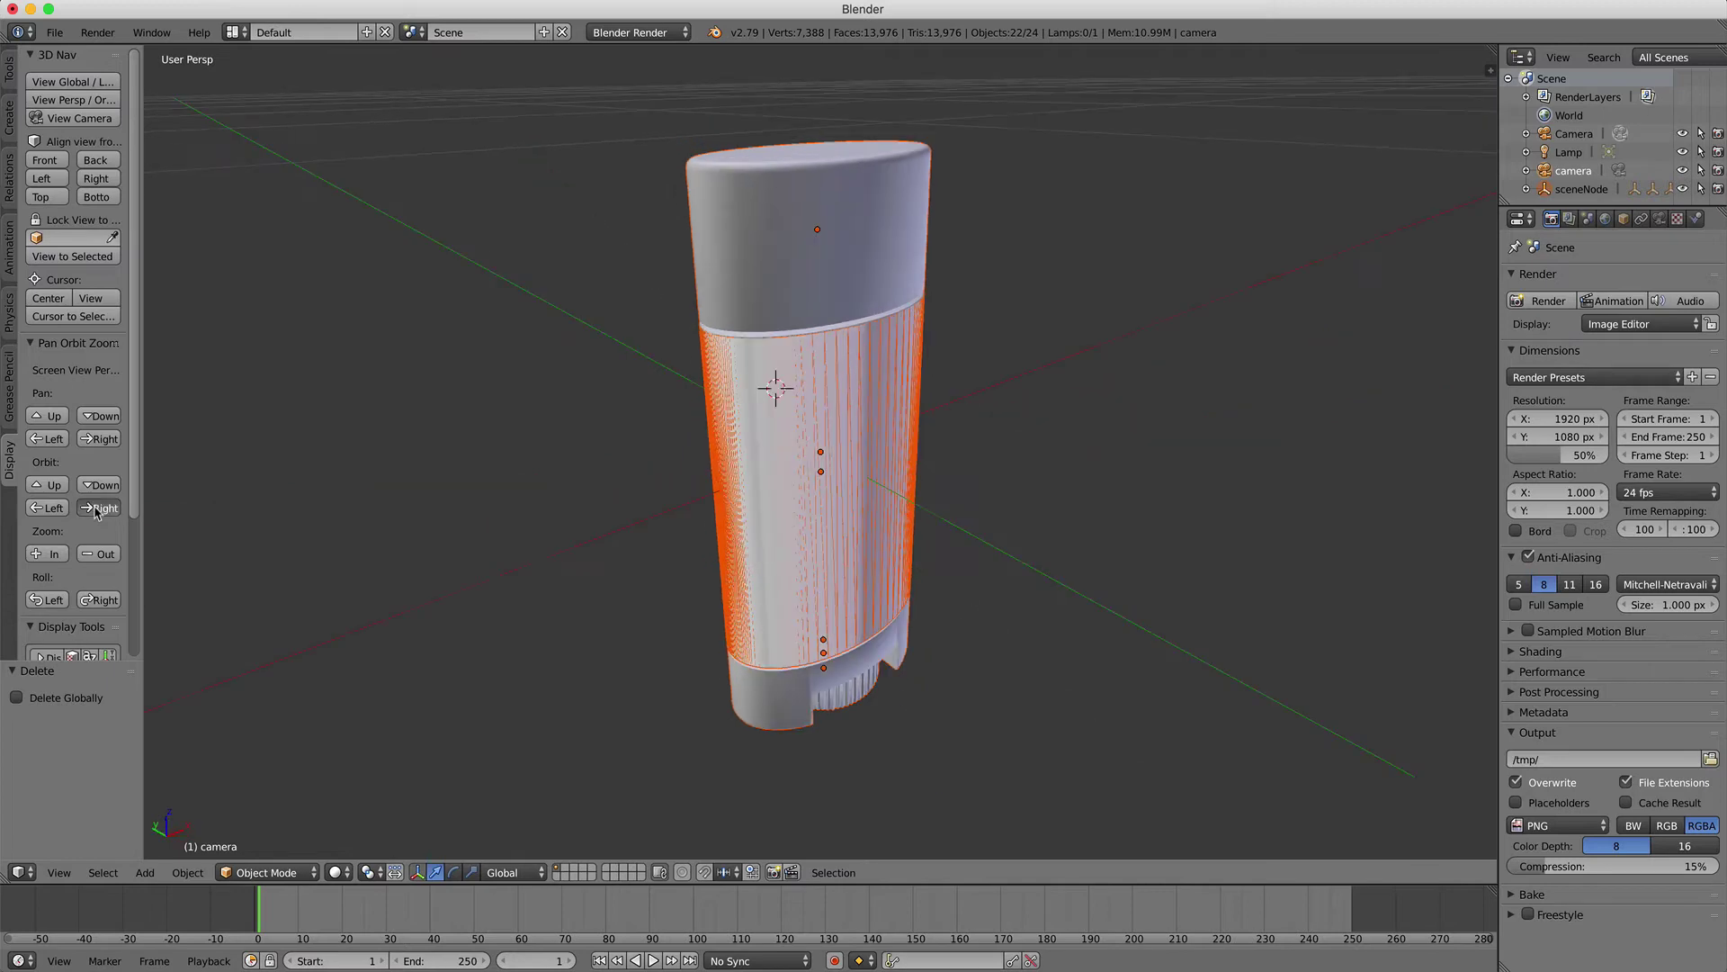
click(96, 508)
click(96, 508)
click(97, 509)
click(97, 509)
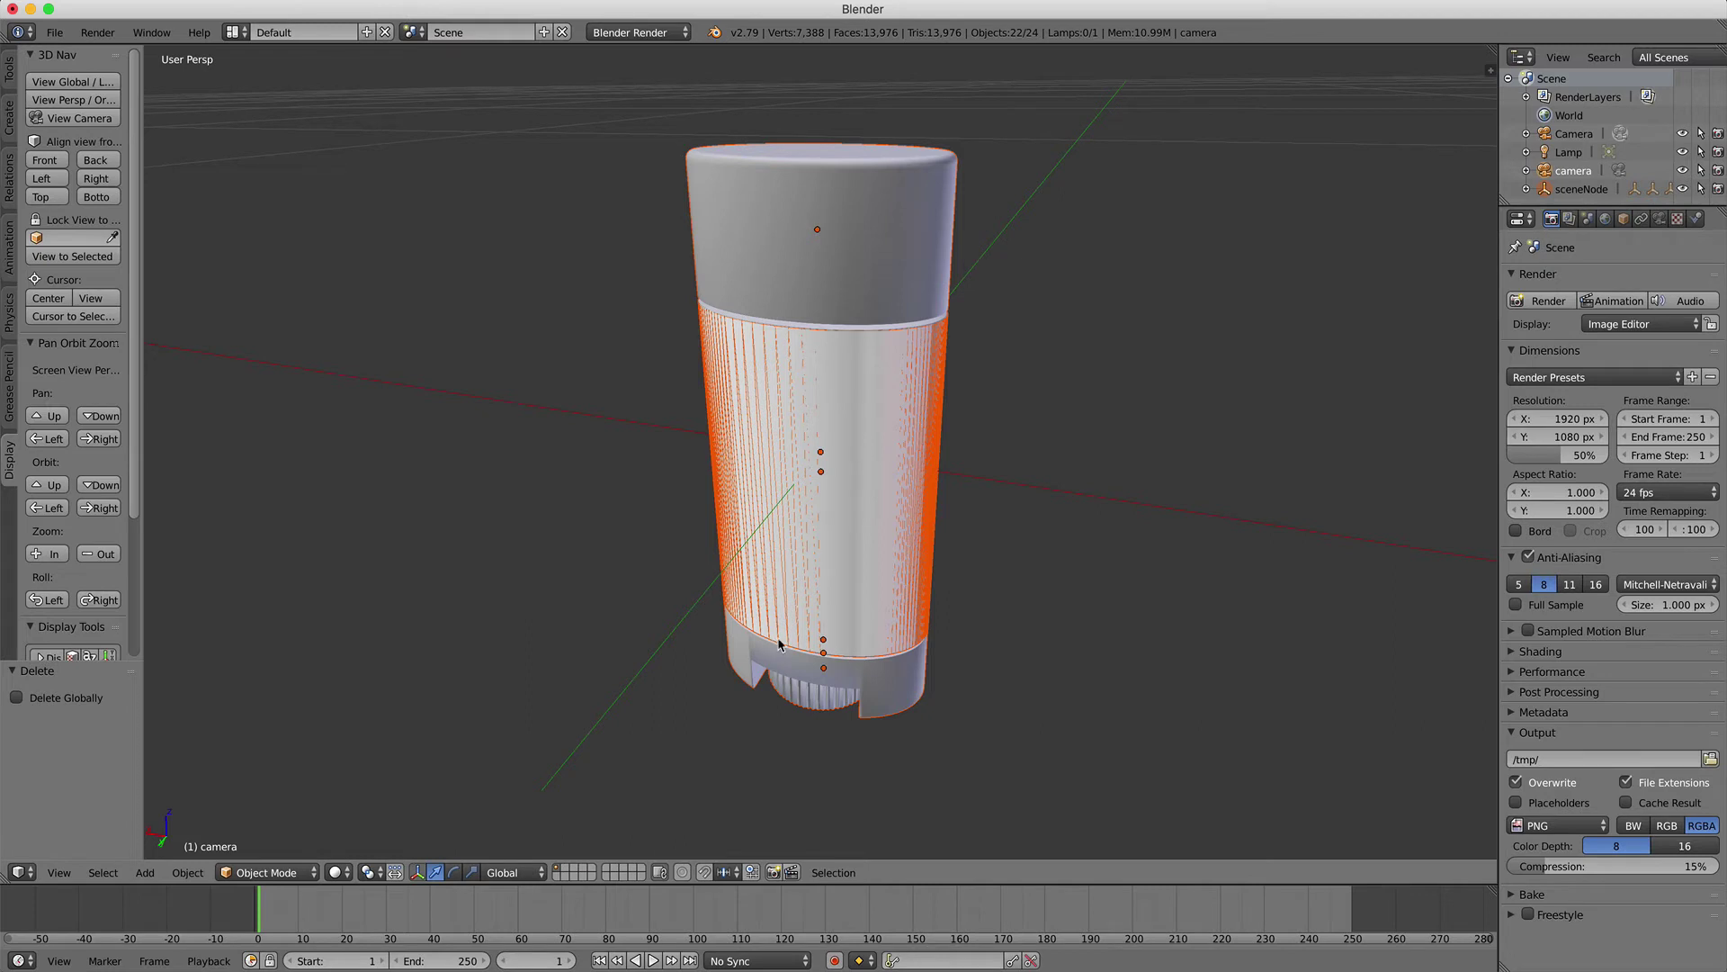
Step: Open Deo Stick 75ml.dae from the extracted Deo Stick folder in TextWrangler
mouse_move(1155, 966)
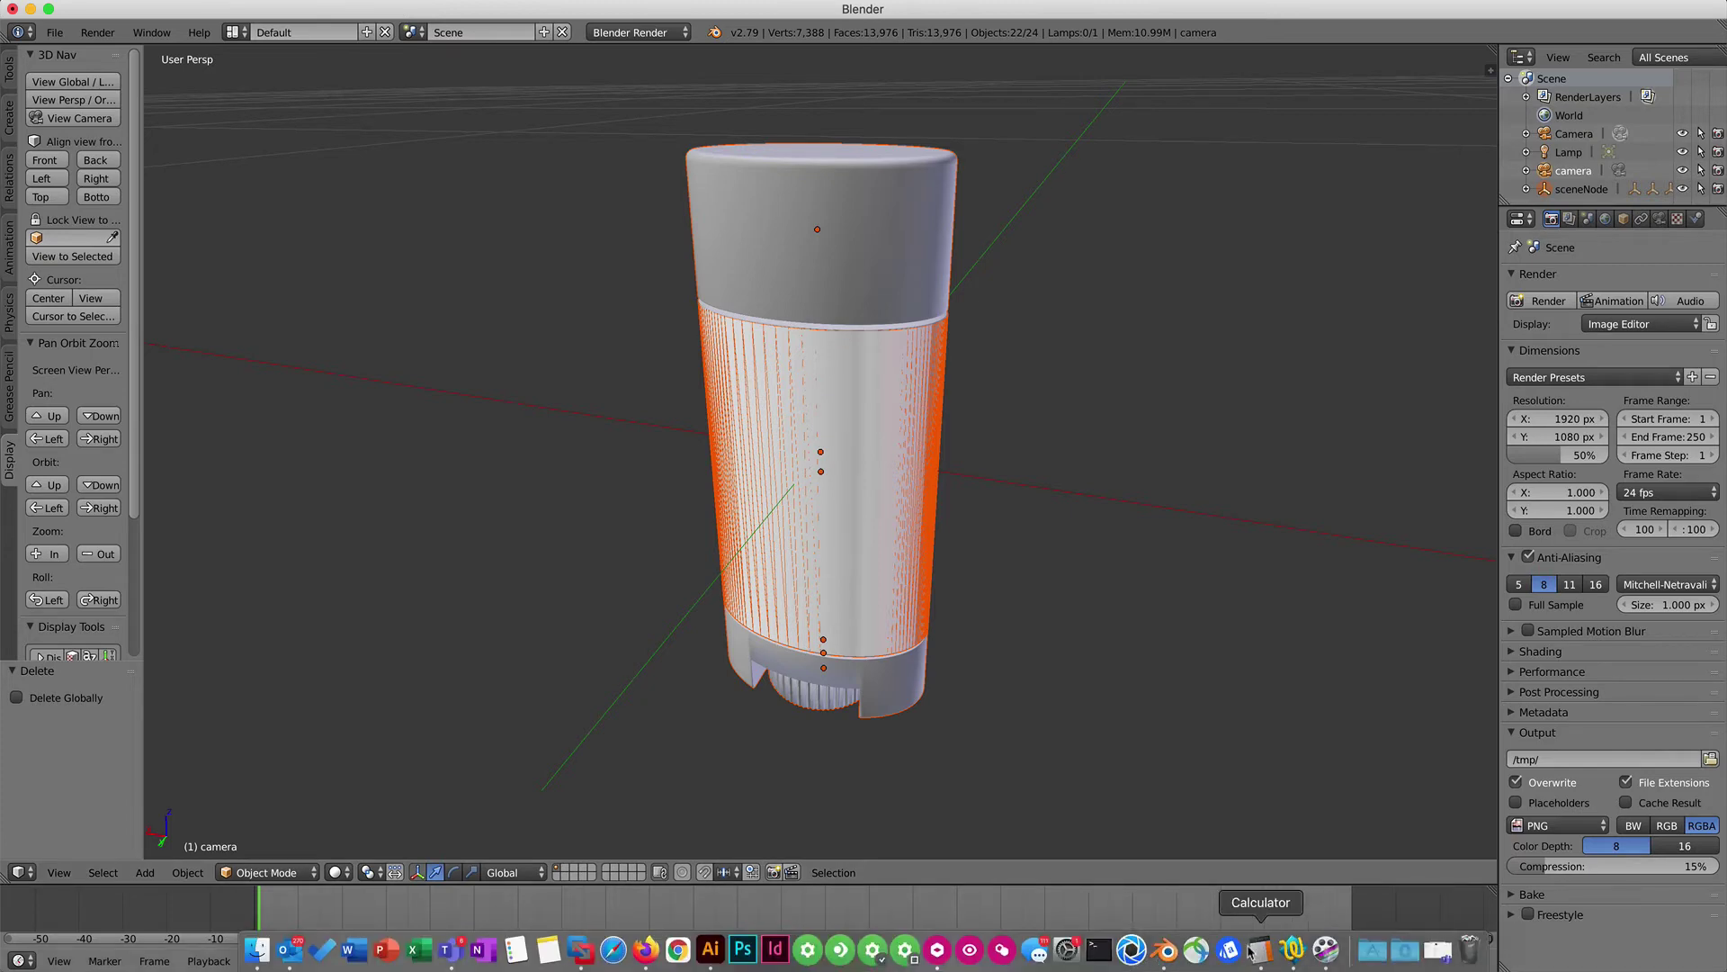
click(1293, 950)
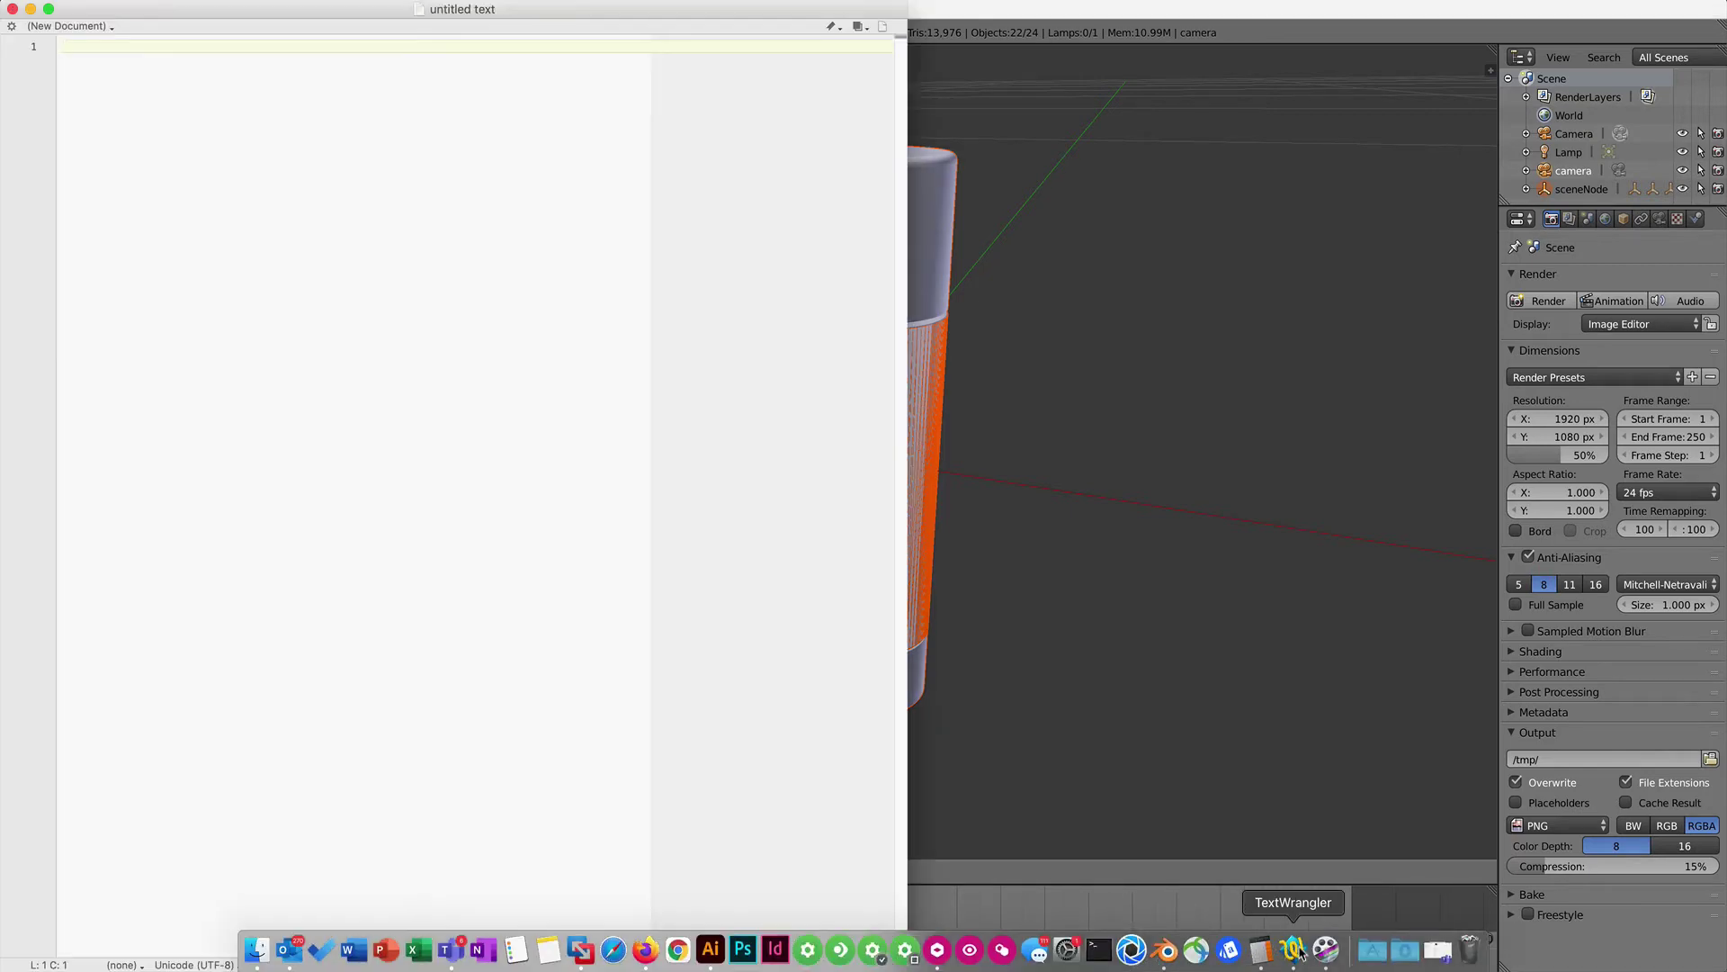
key(F11)
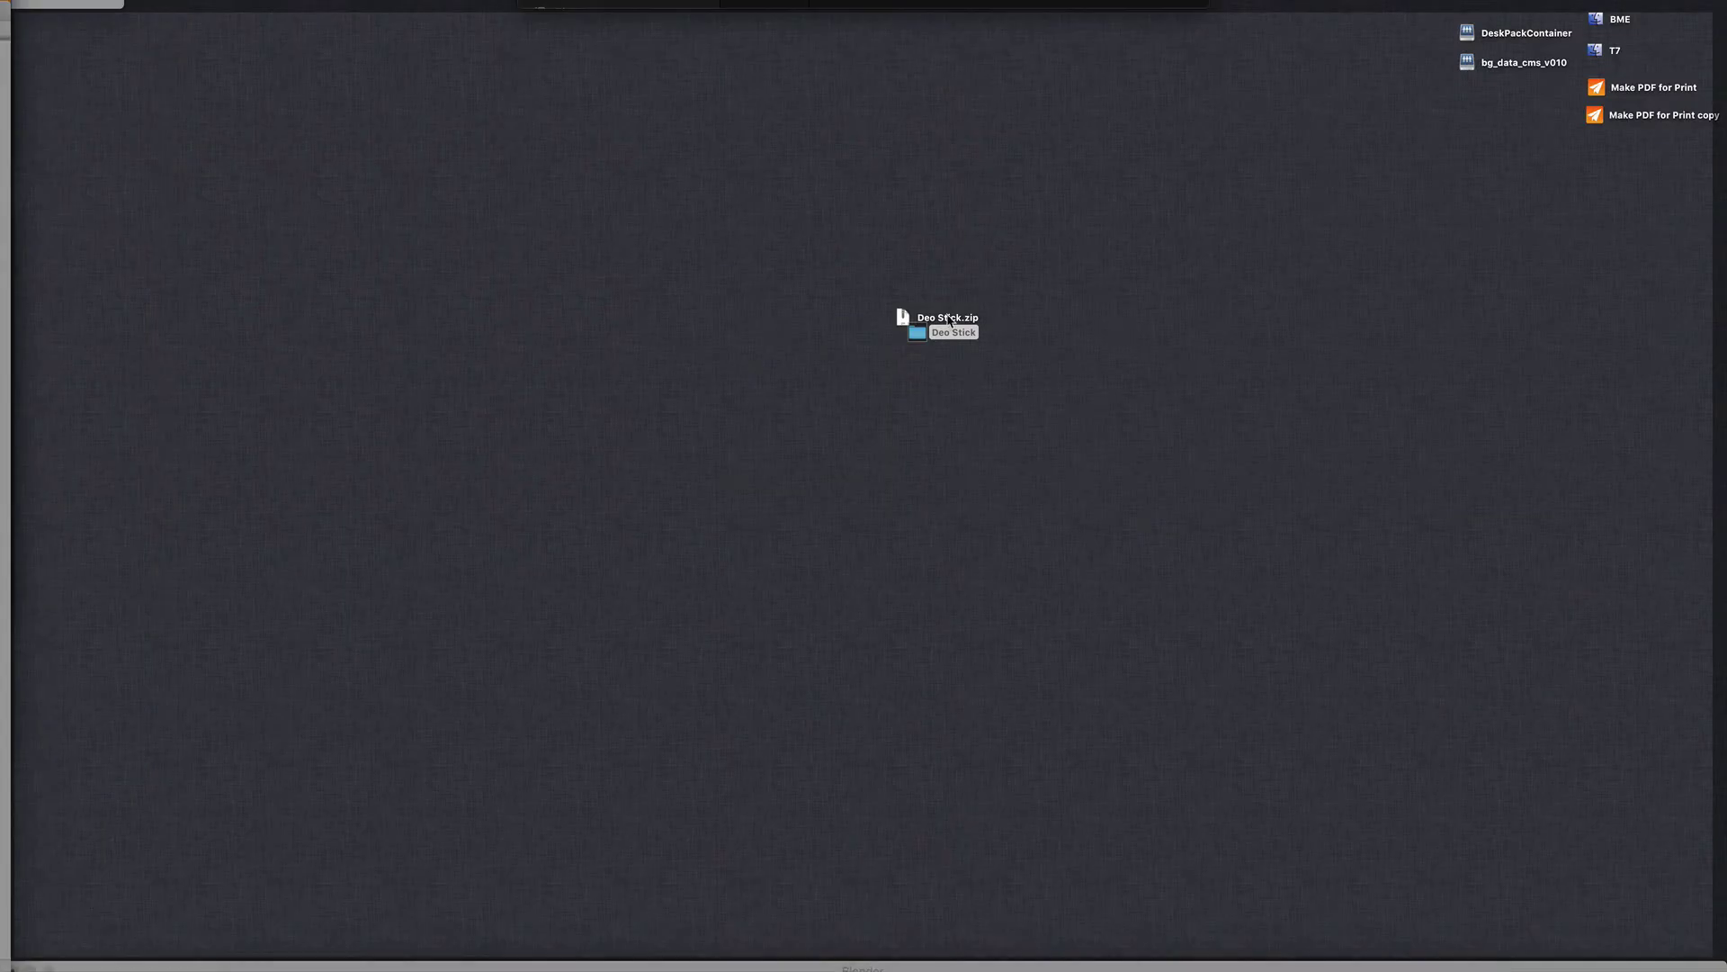
double_click(929, 339)
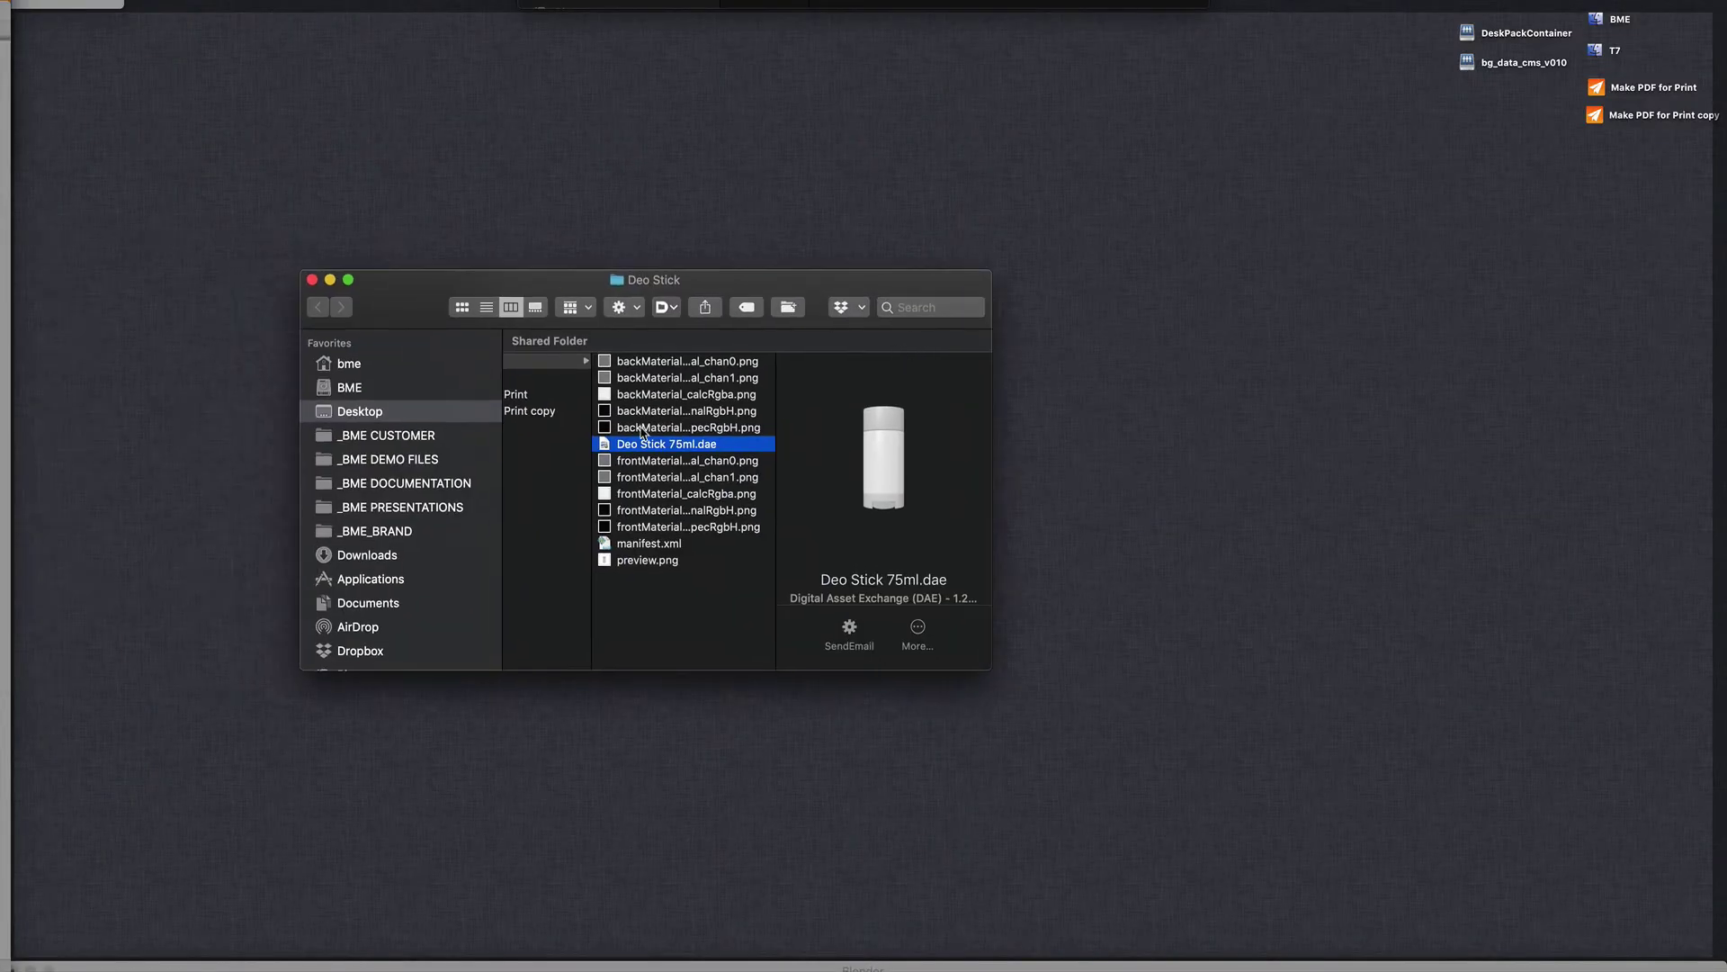
drag(649, 450, 1276, 959)
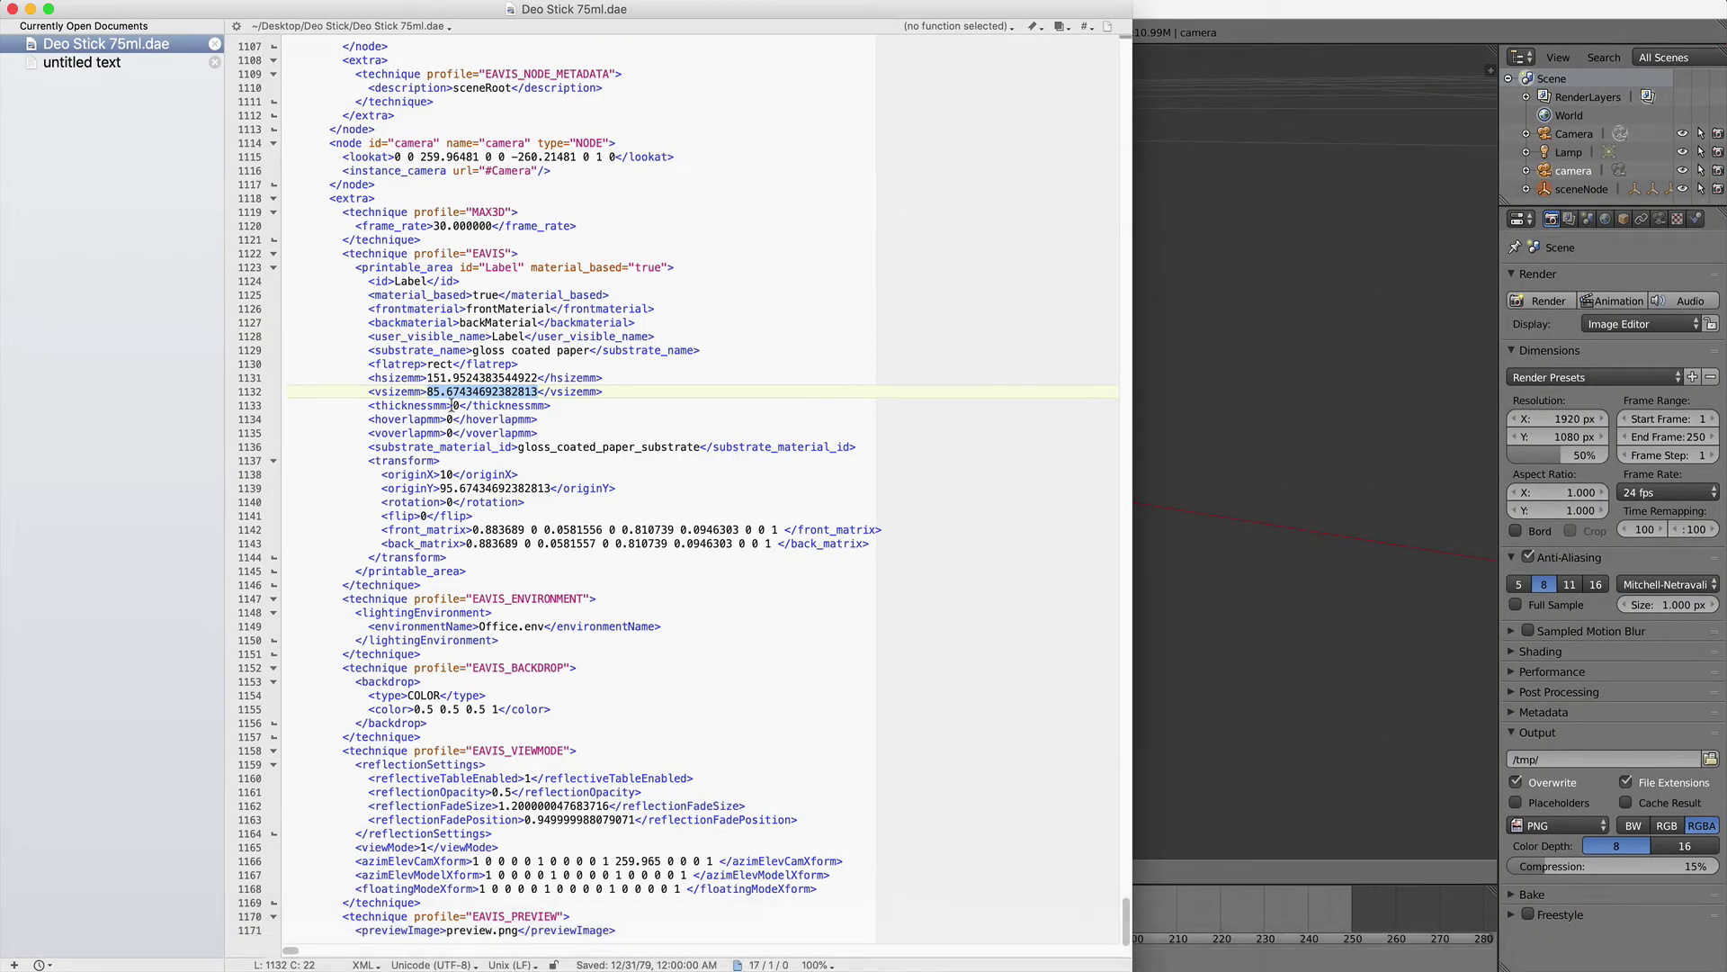
Step: Copy the vsizemm value of the Label printable area in the EAVIS section
click(428, 393)
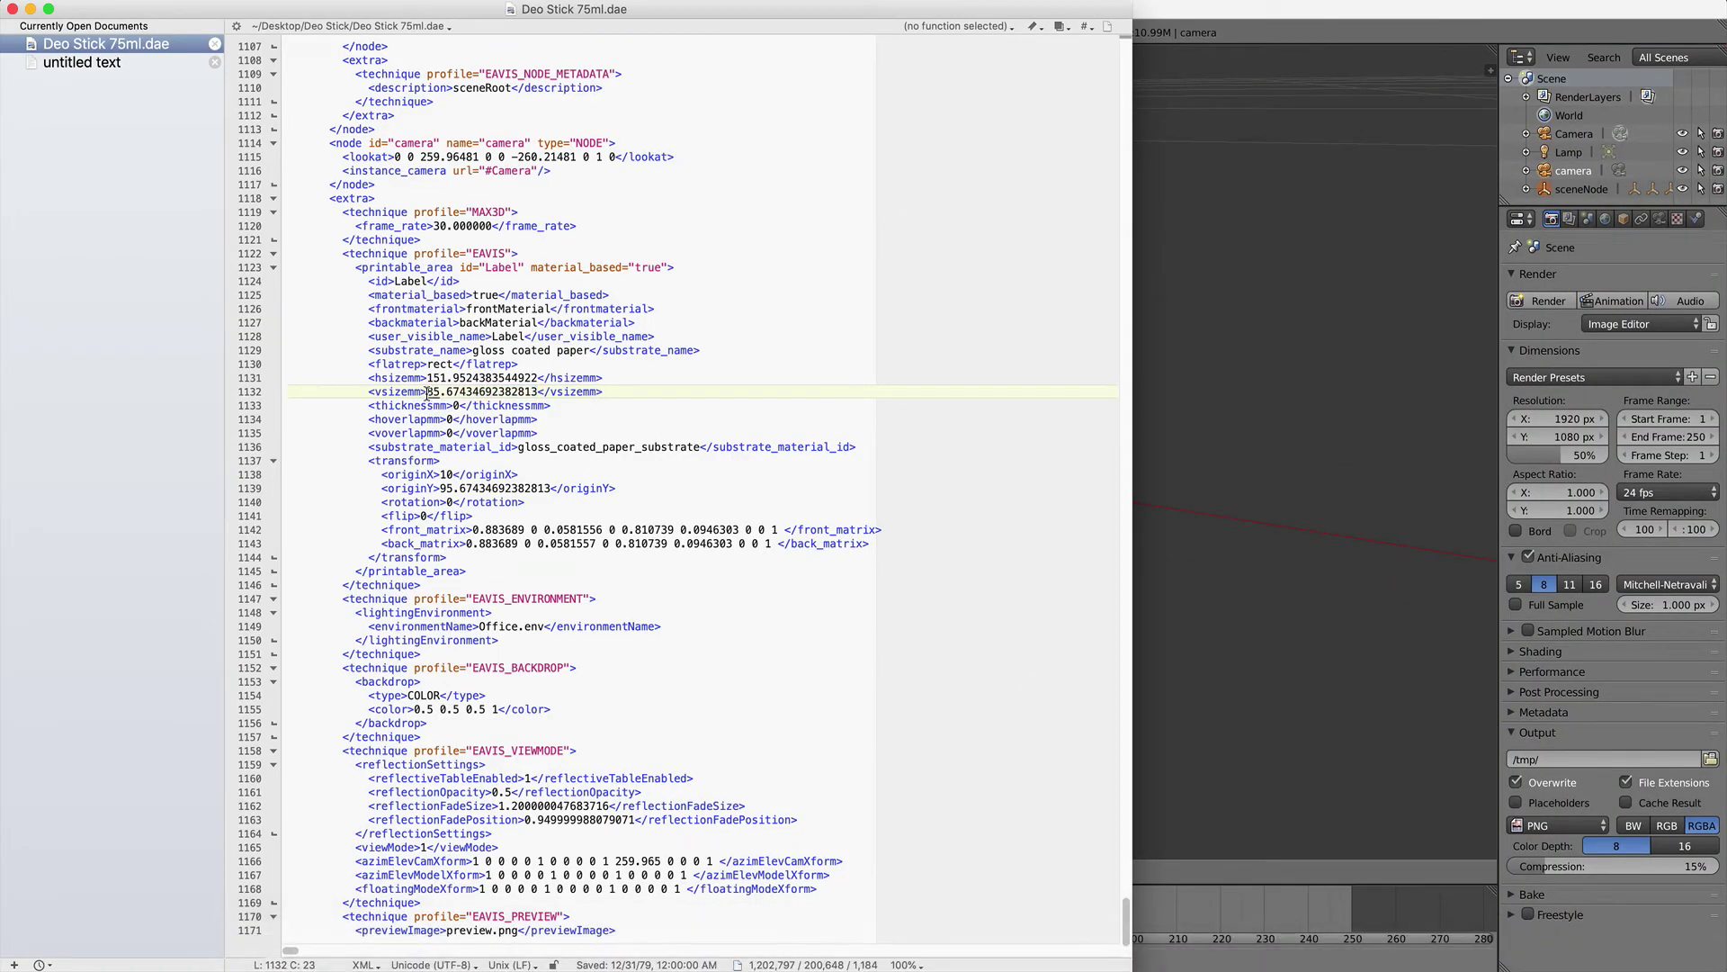
drag(428, 393, 539, 394)
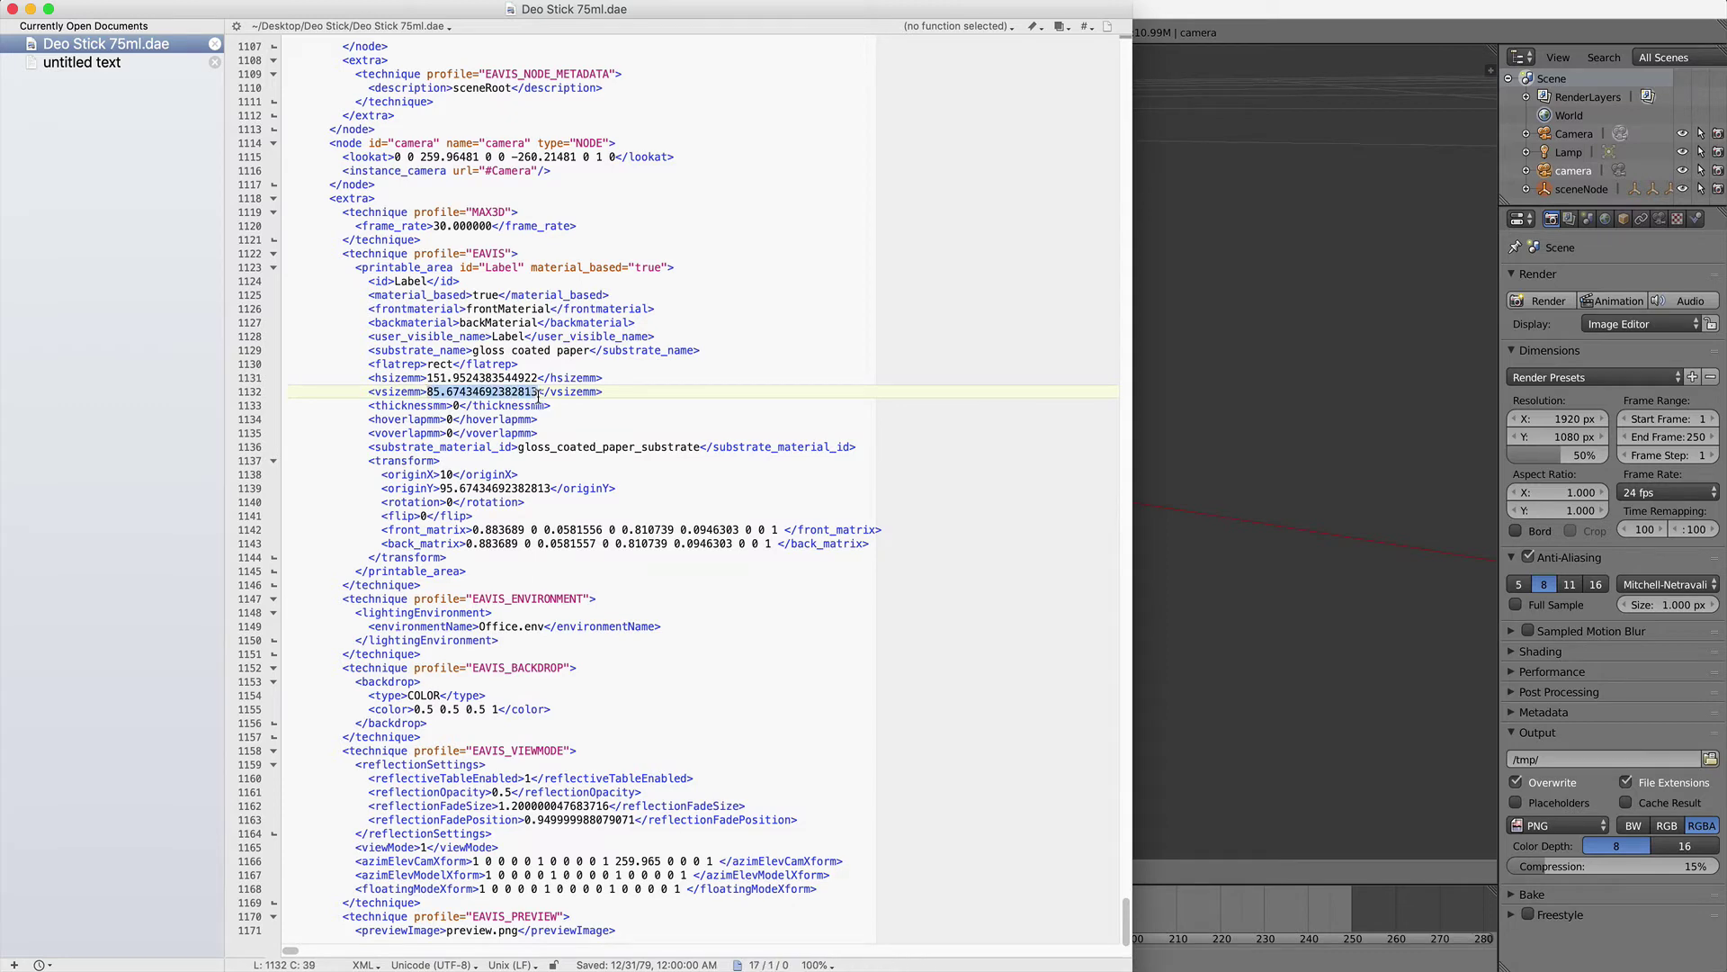
right_click(528, 400)
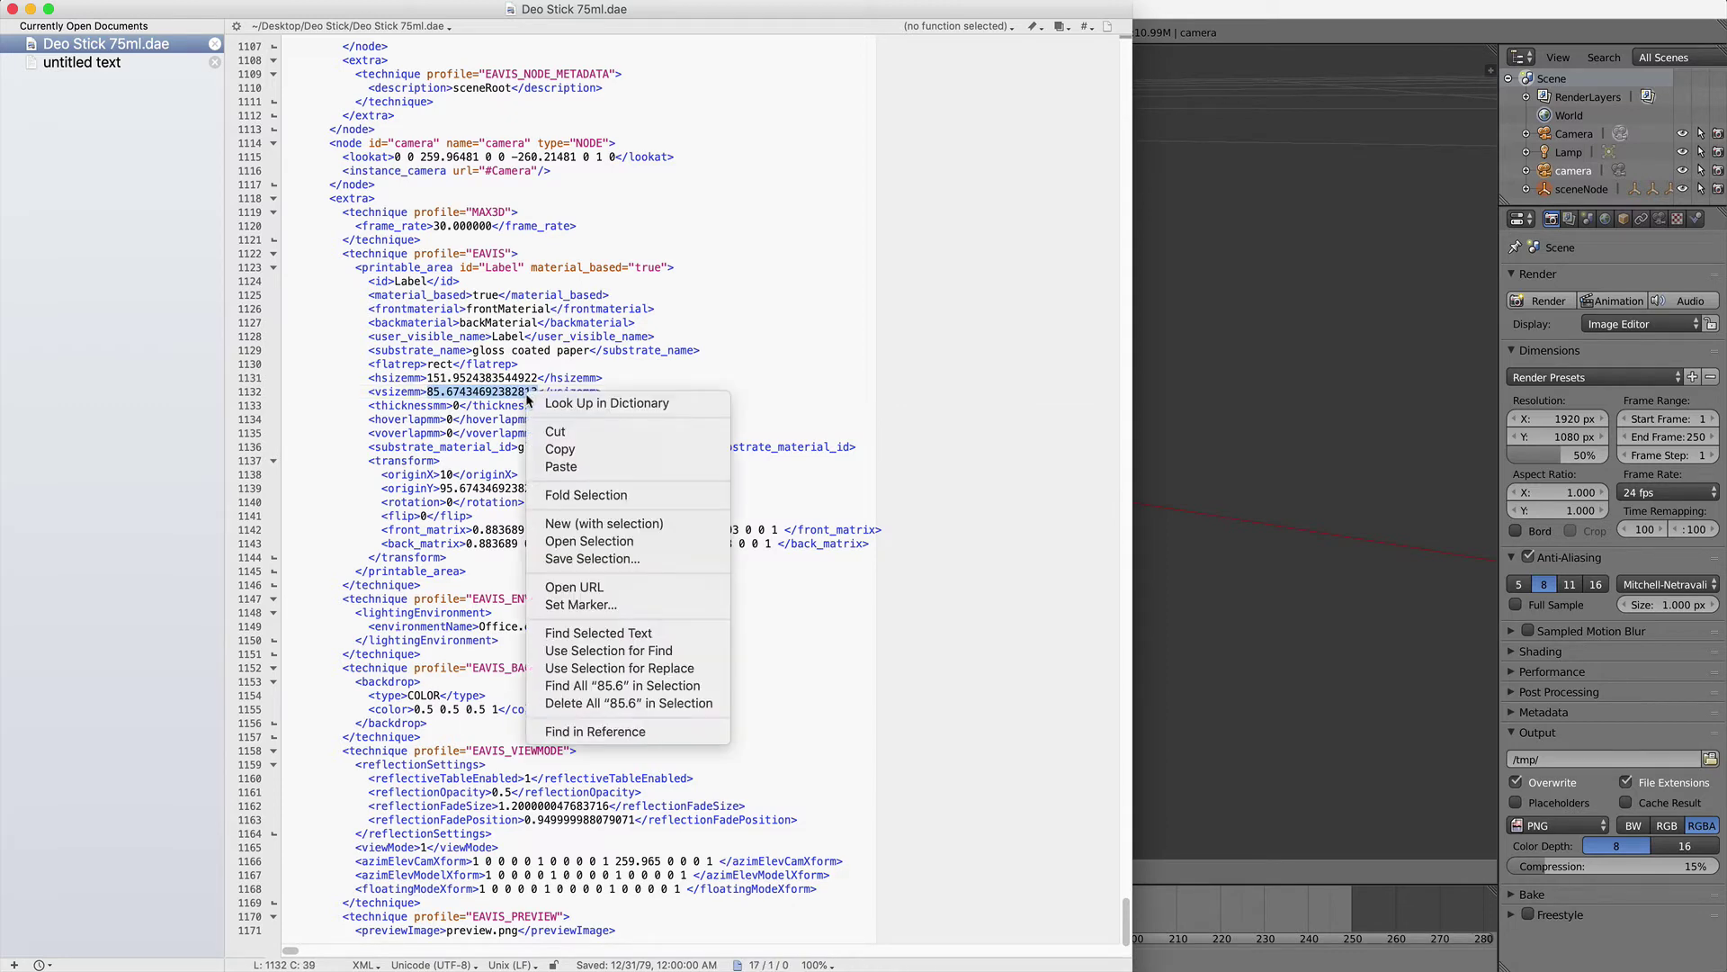
click(565, 450)
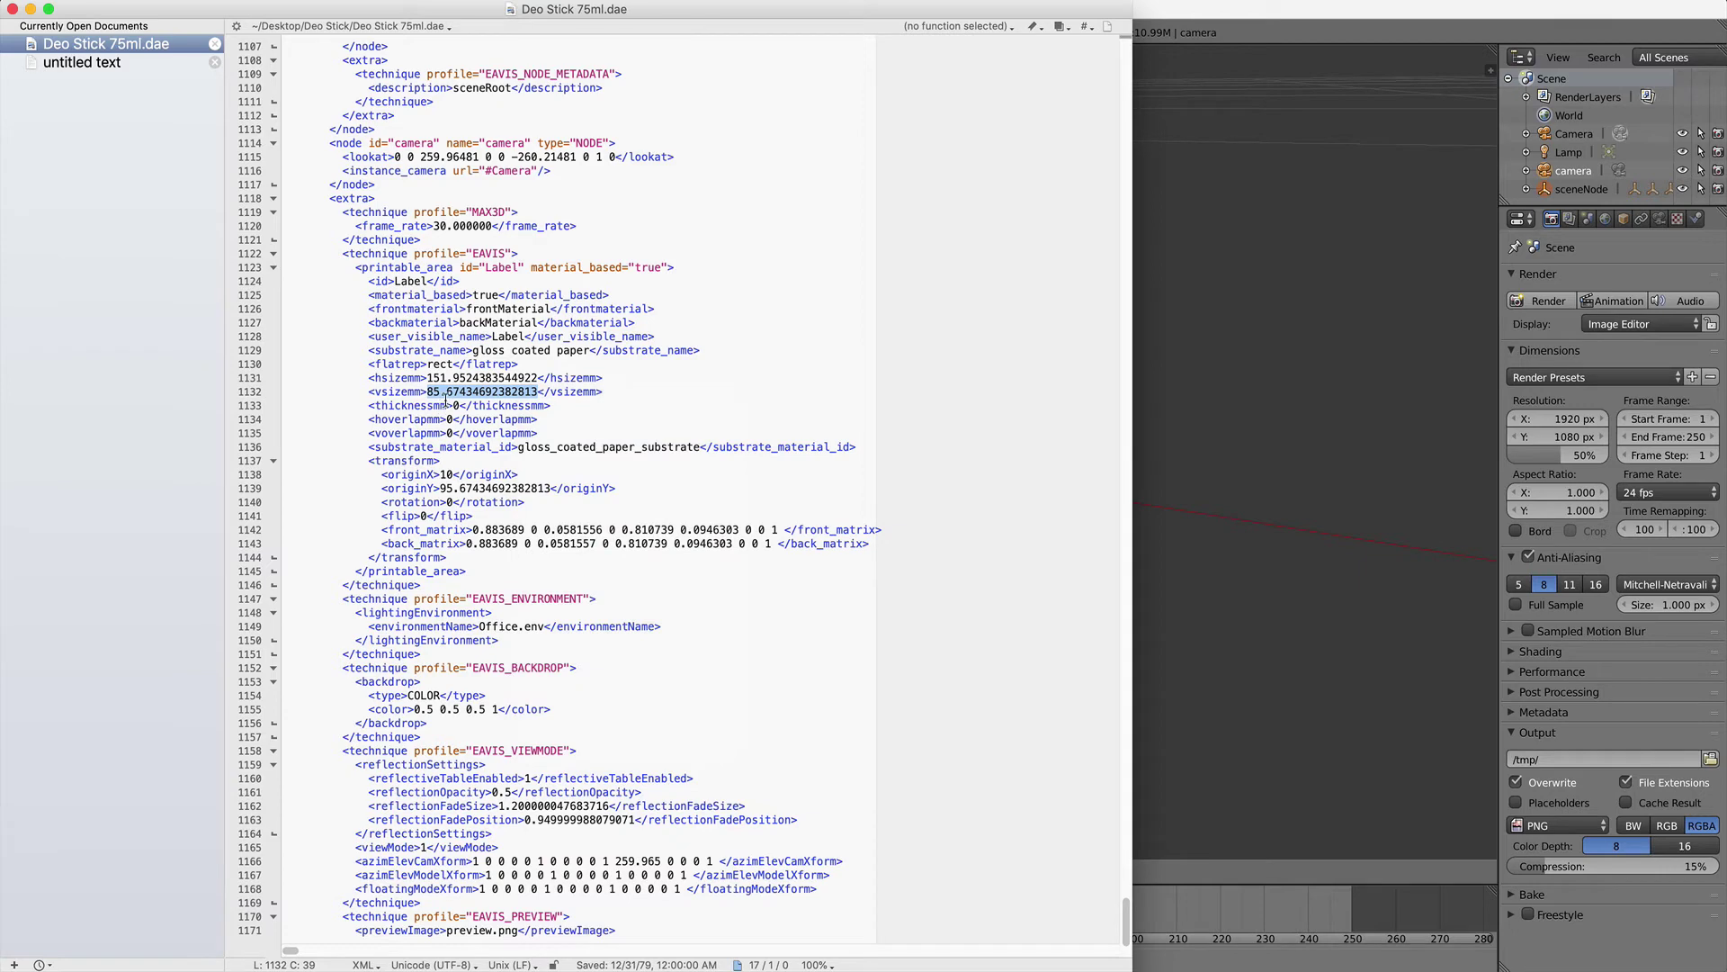
Step: Compare the vsizemm value with the trim box height in Illustrator and return to the Collada text in TextWrangler
key(super+Tab)
key(super+Tab)
key(super+Tab)
key(super+Tab)
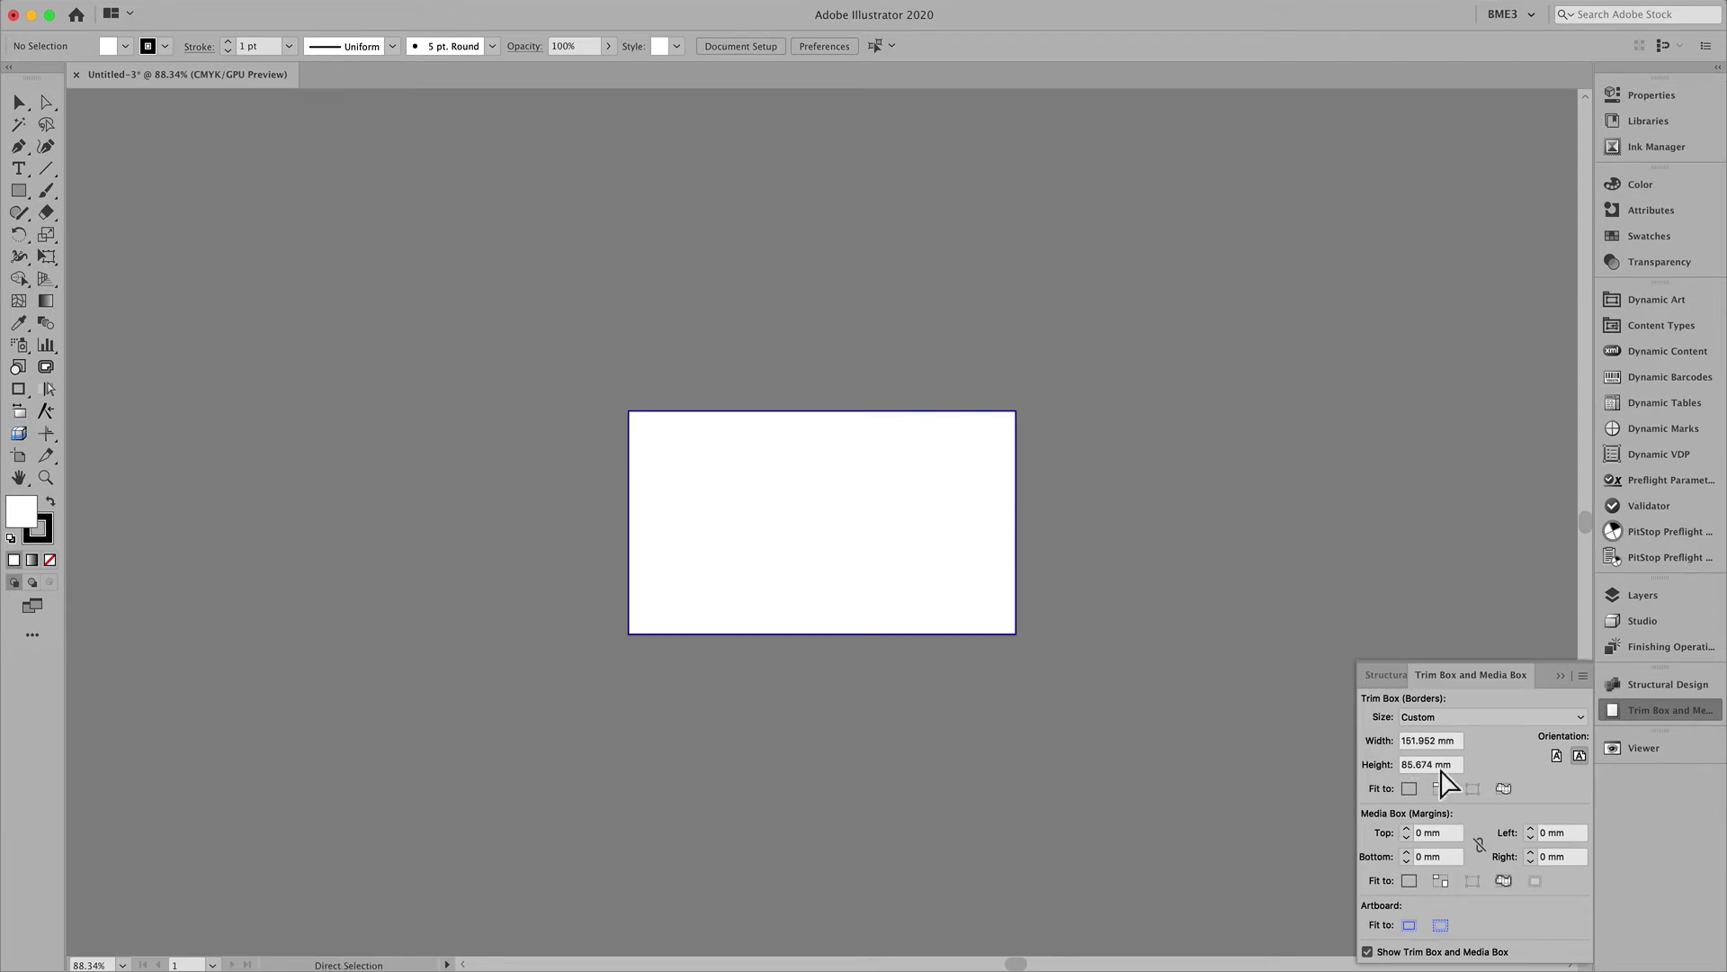
key(super+Tab)
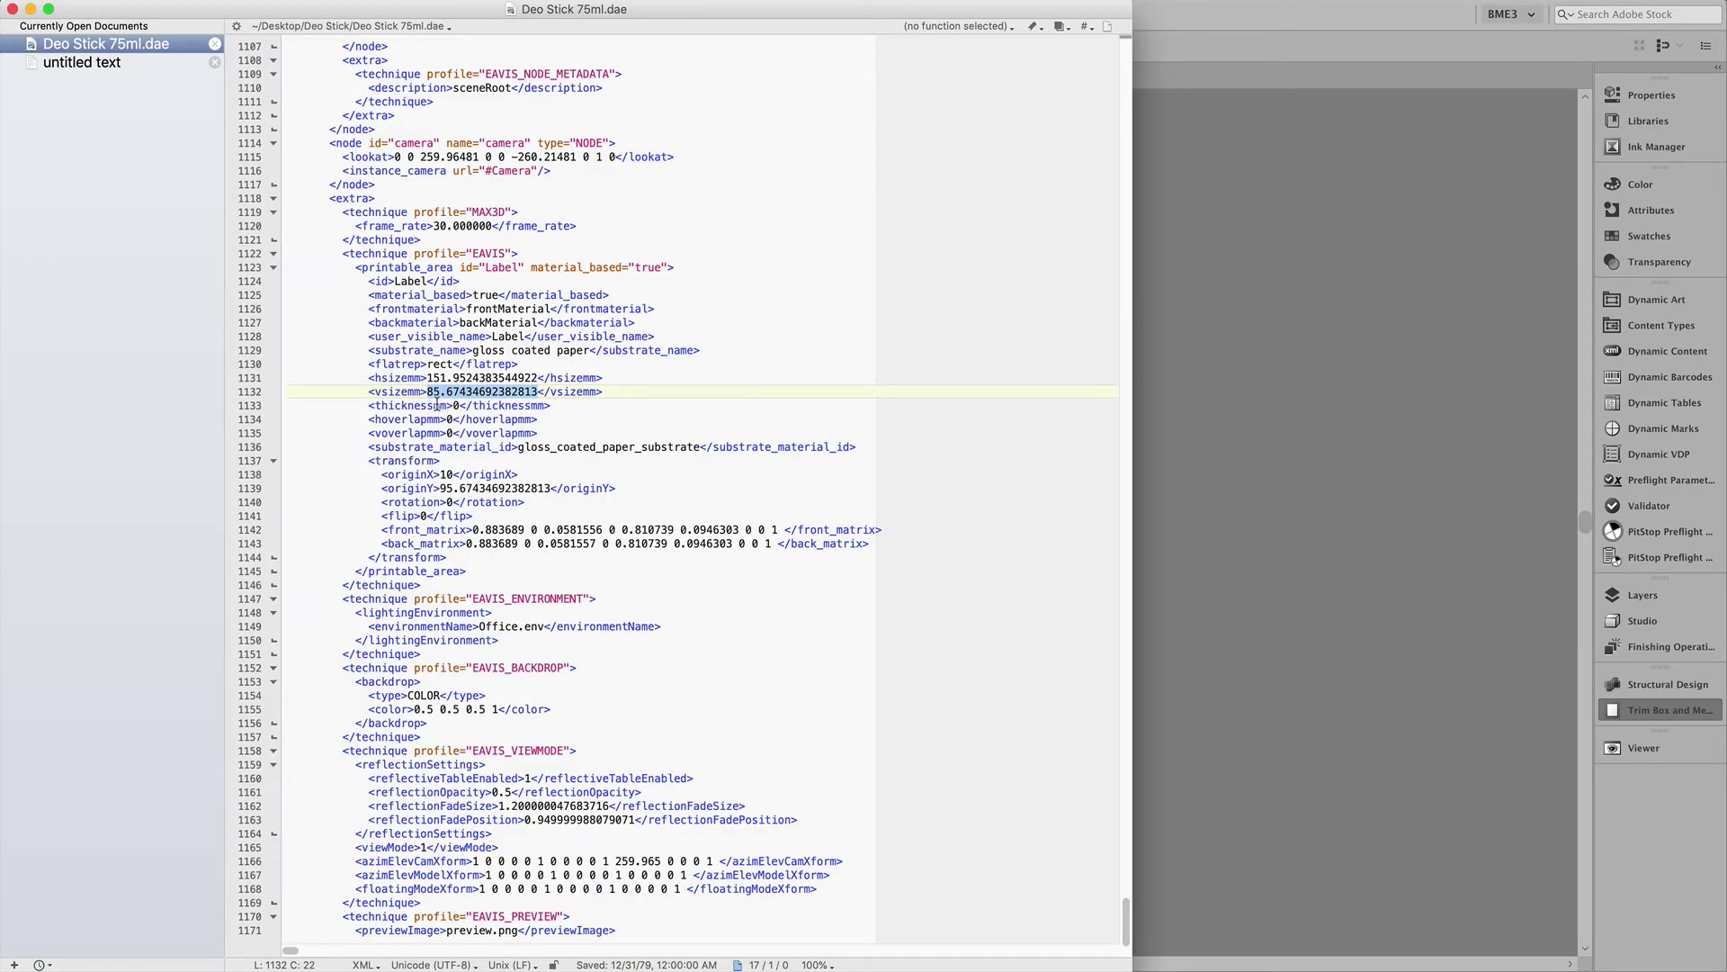
Step: Select the whole EAVIS technique block containing the Label printable area, lines 1122 to 1146
click(357, 253)
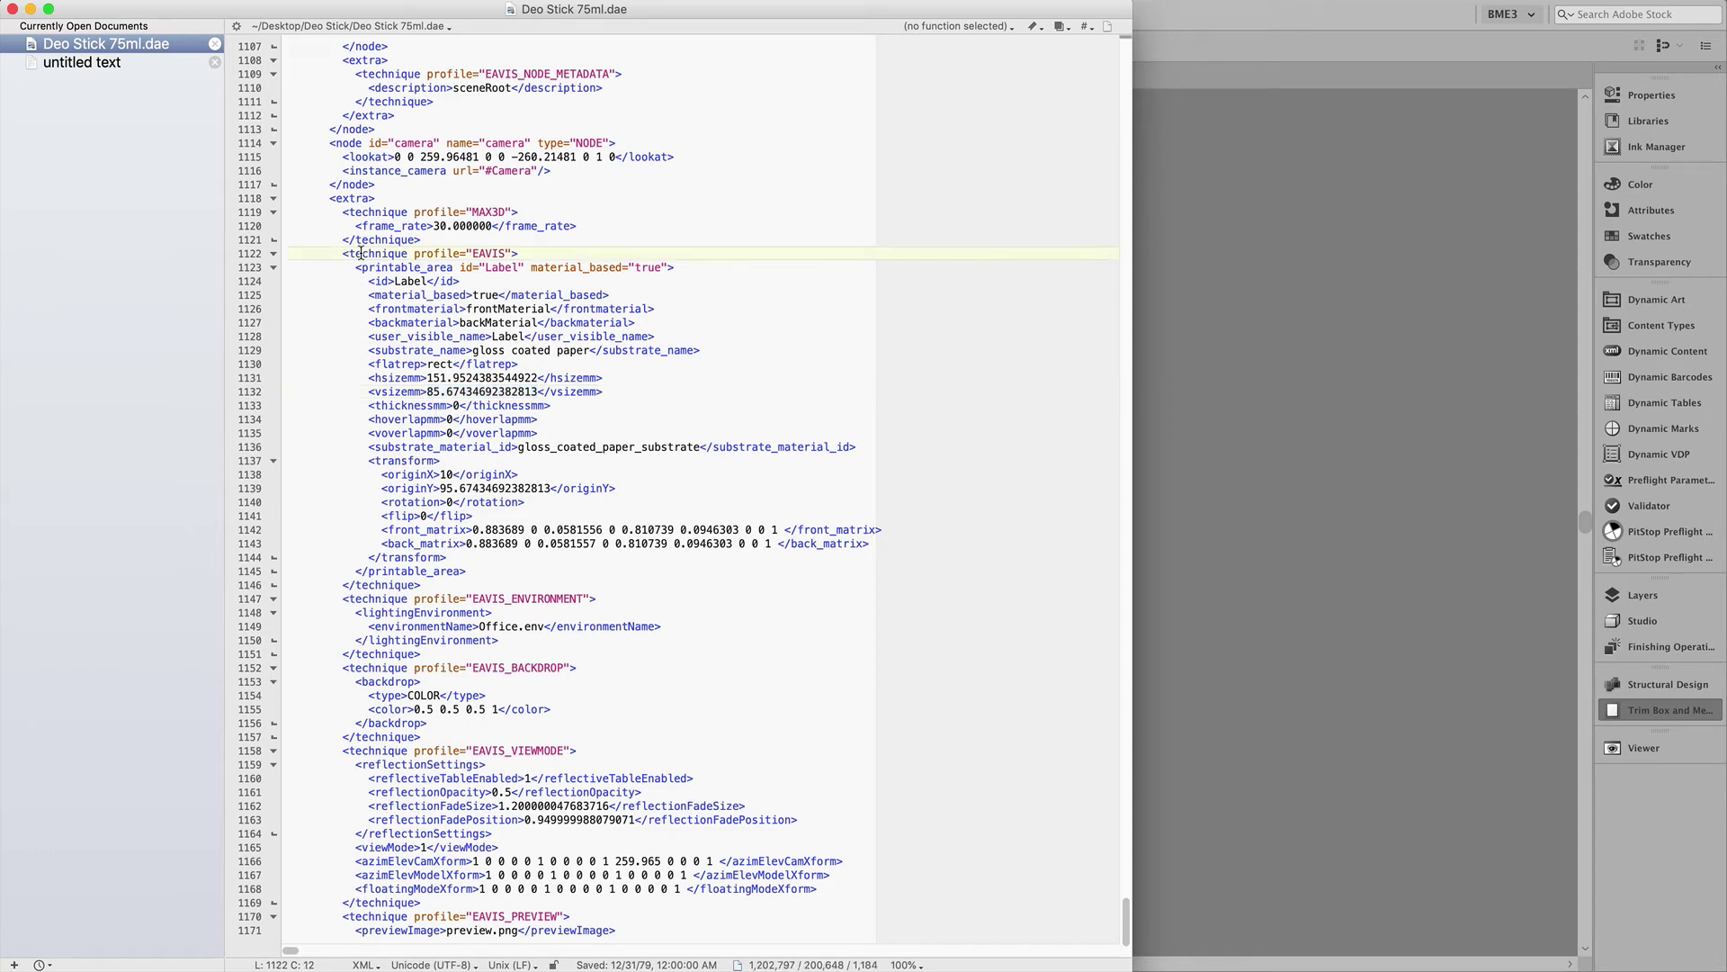
click(260, 254)
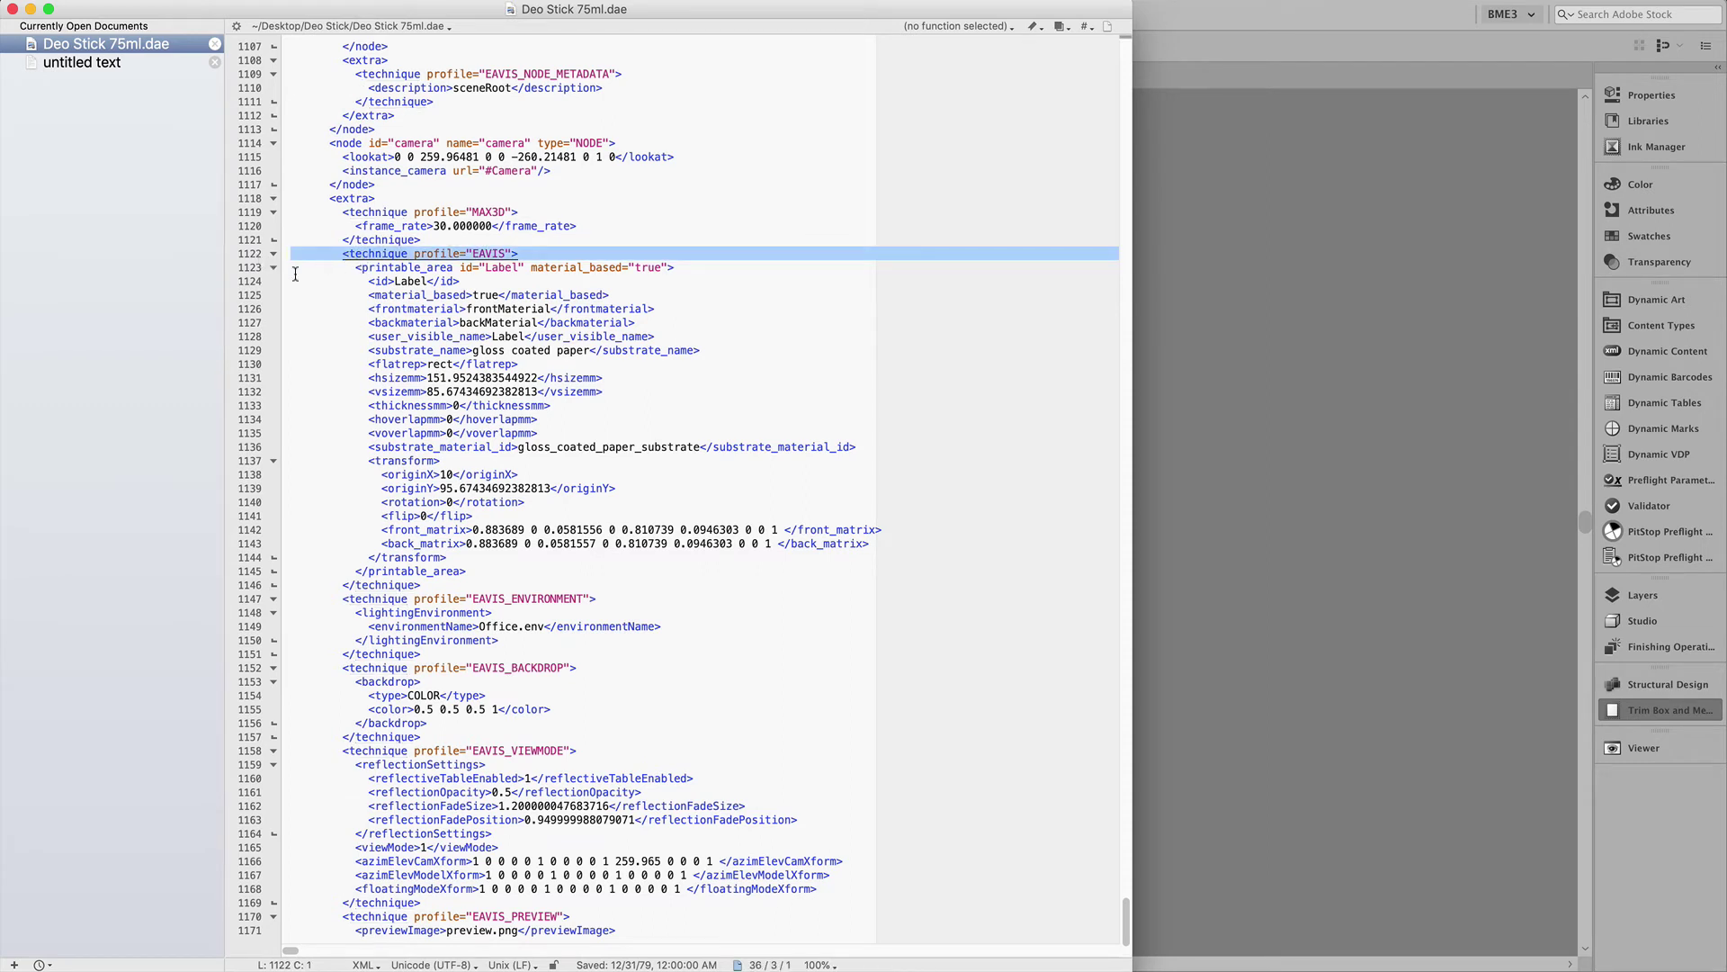
shift+click(248, 590)
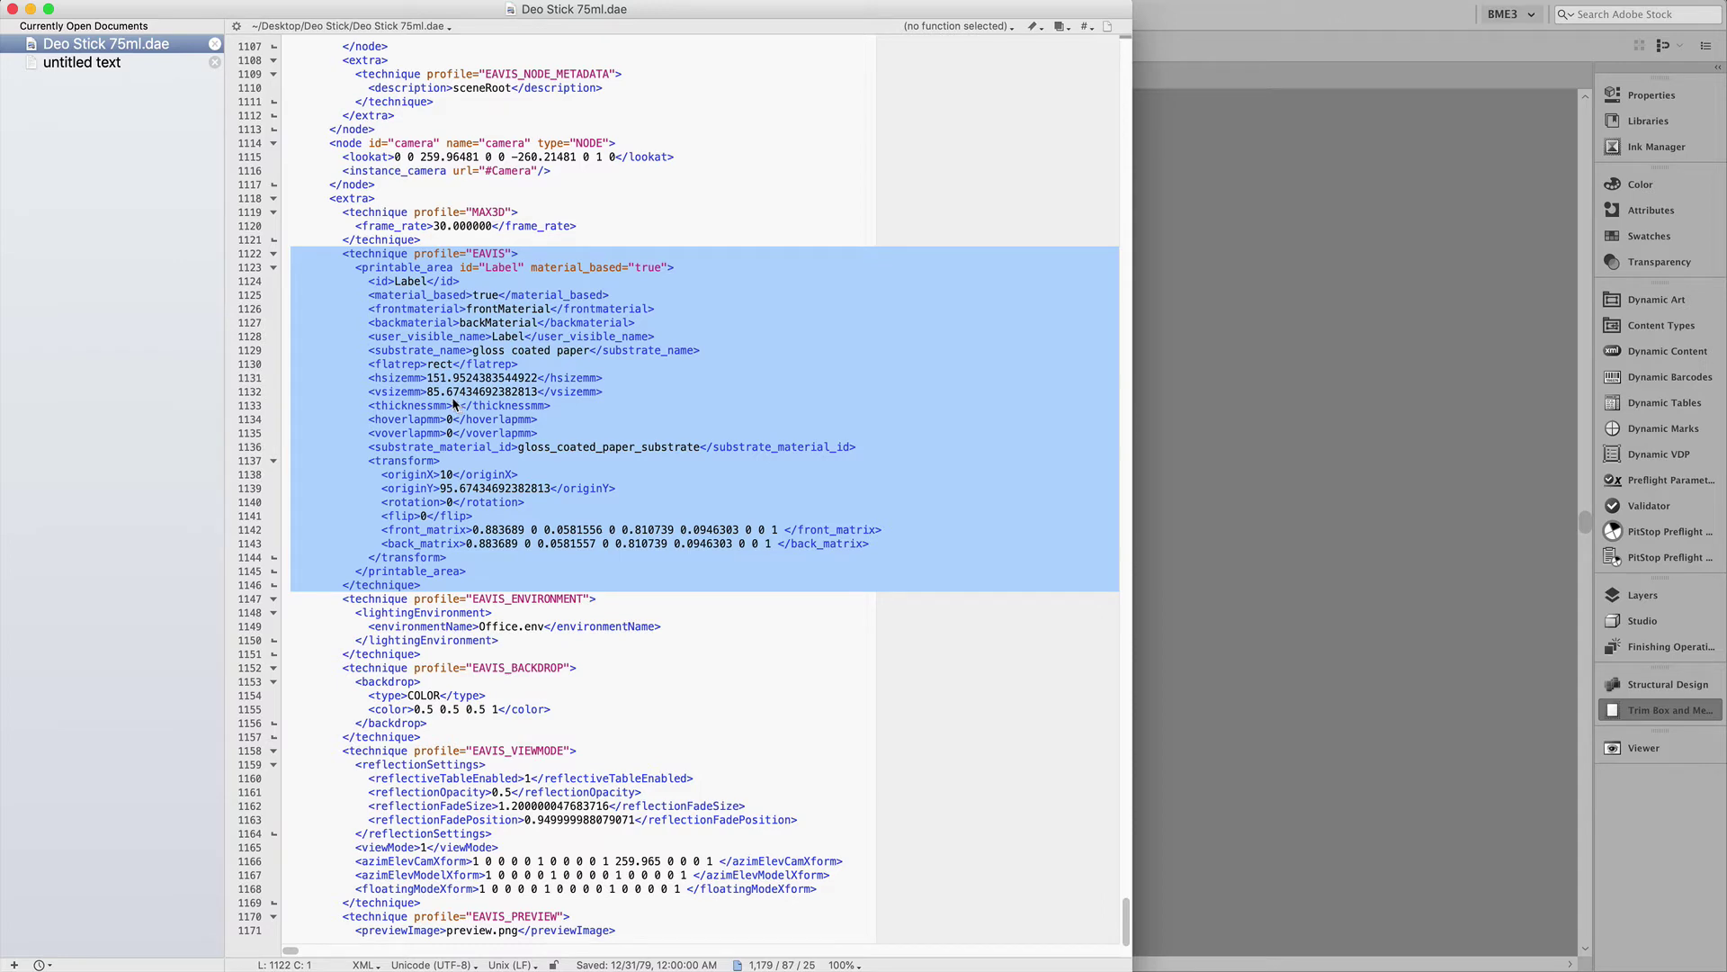
Step: Switch to Blender and scale the sceneNode object by 1.167 along Z, keeping X and Y at 1
key(super+Tab)
key(super+Tab)
key(super+Tab)
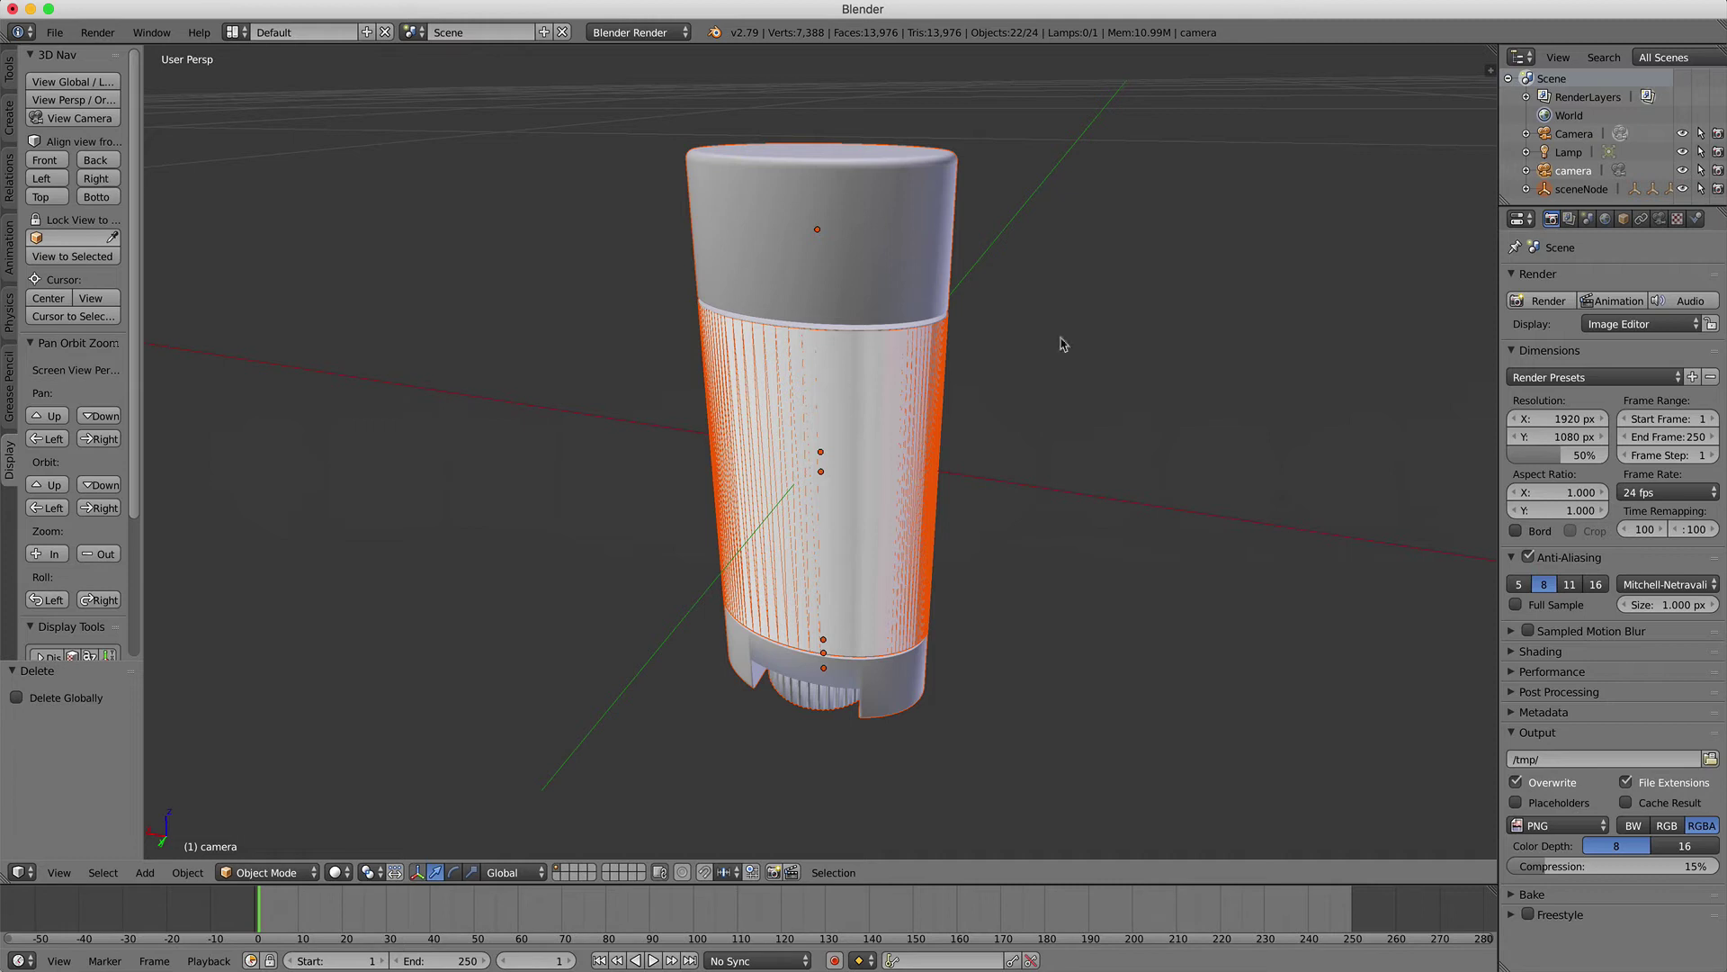
click(1582, 191)
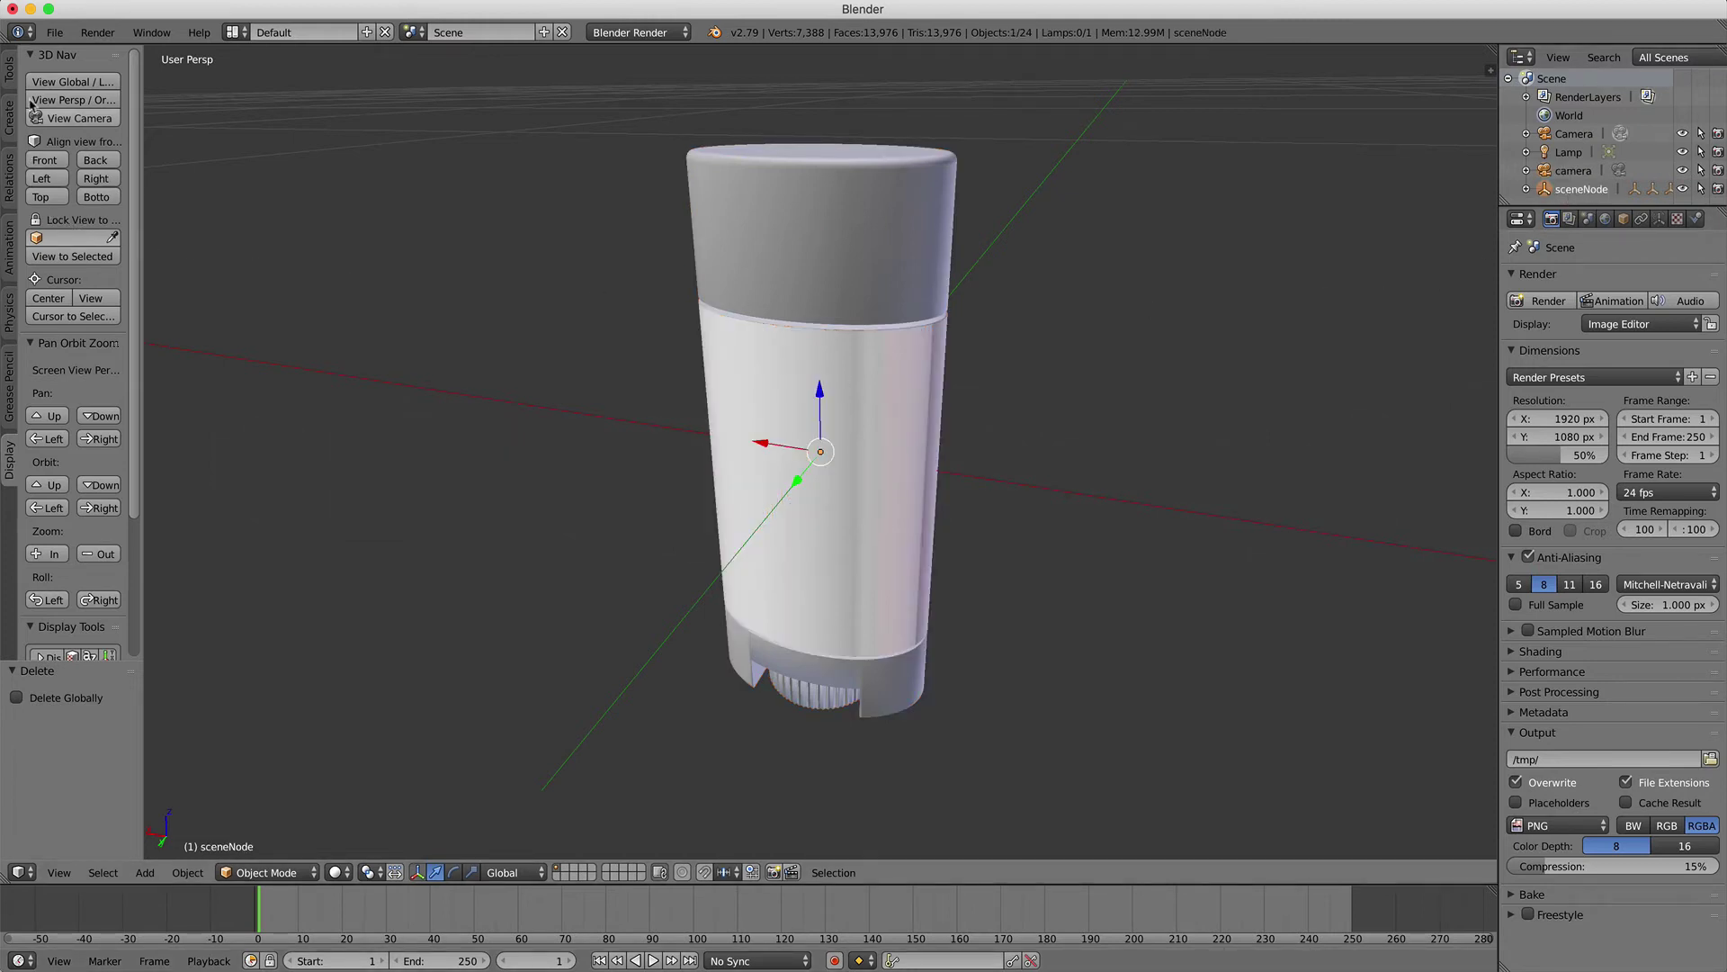
click(11, 72)
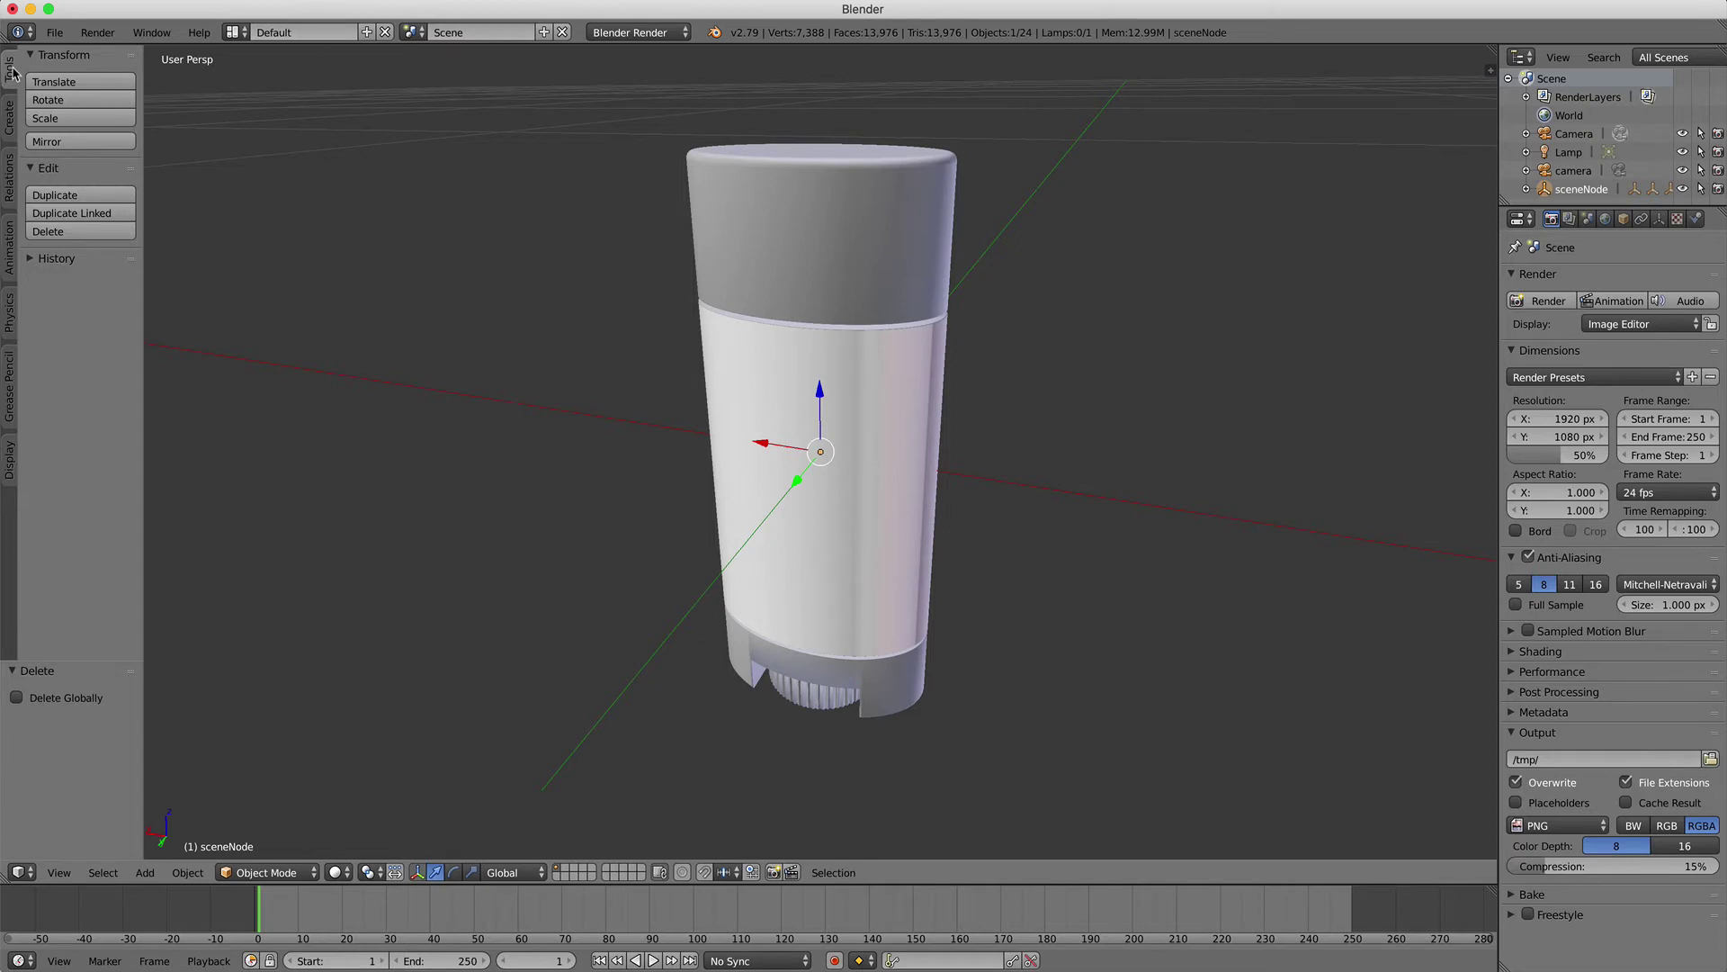
click(45, 118)
click(45, 126)
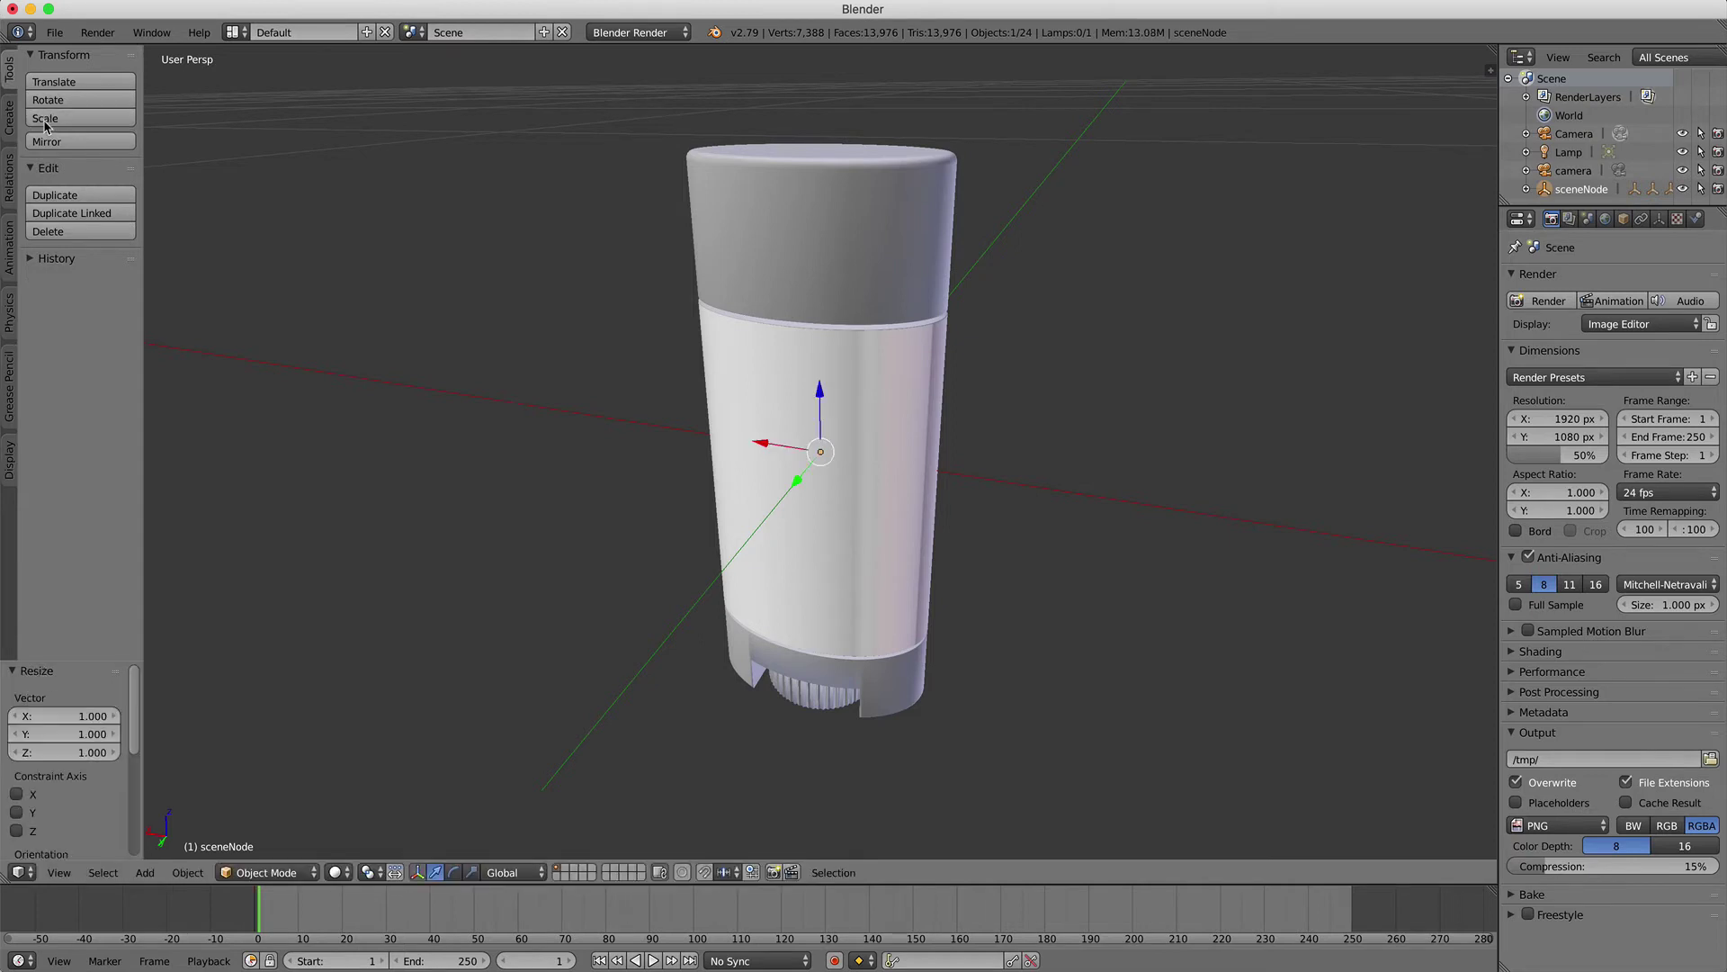
click(74, 754)
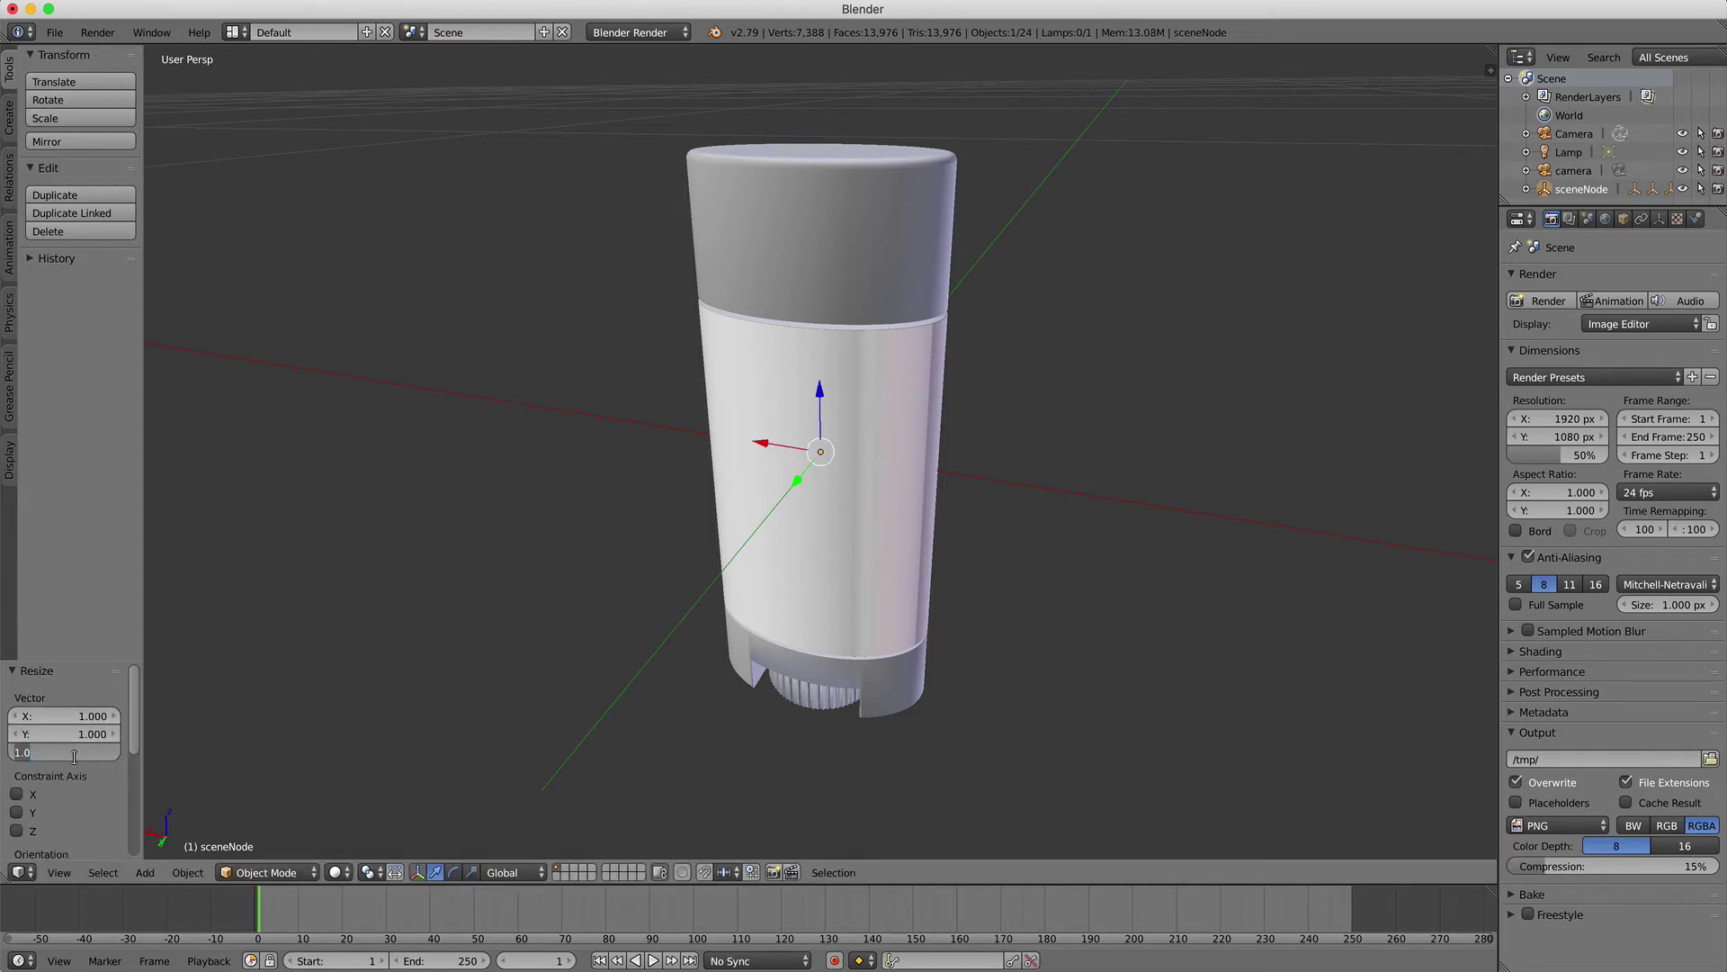
click(72, 754)
key(Return)
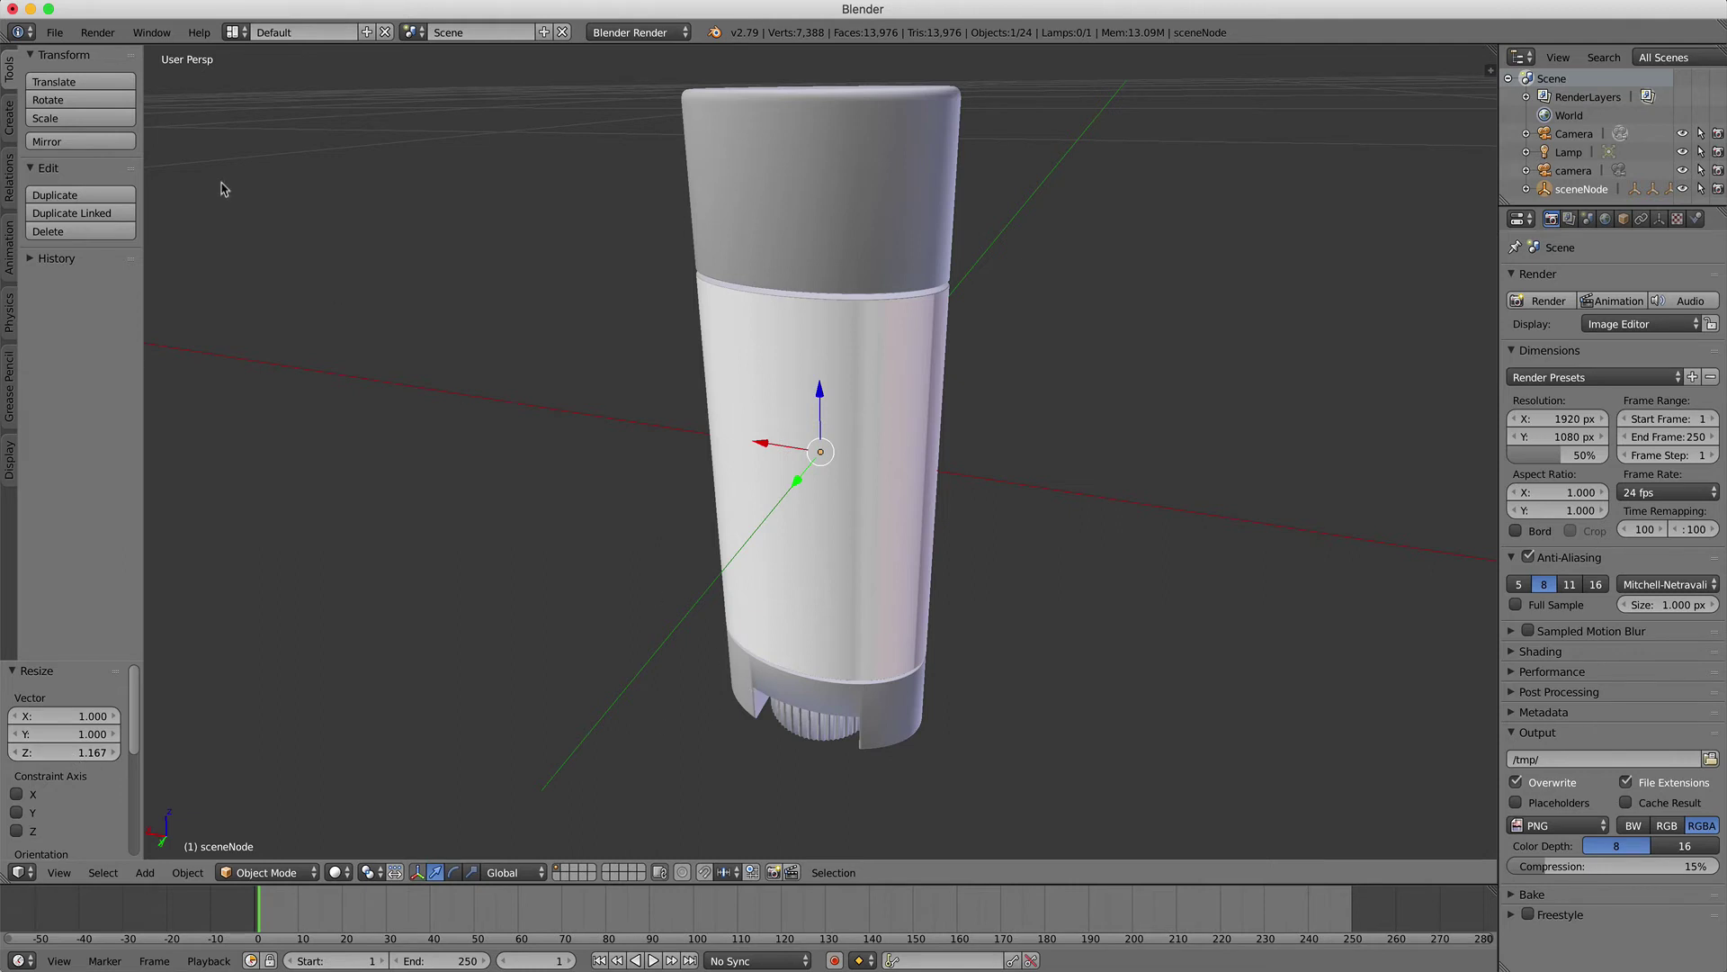
Step: Start a Collada (.dae) export and choose the Deo Stick folder on the Desktop as its destination
click(54, 34)
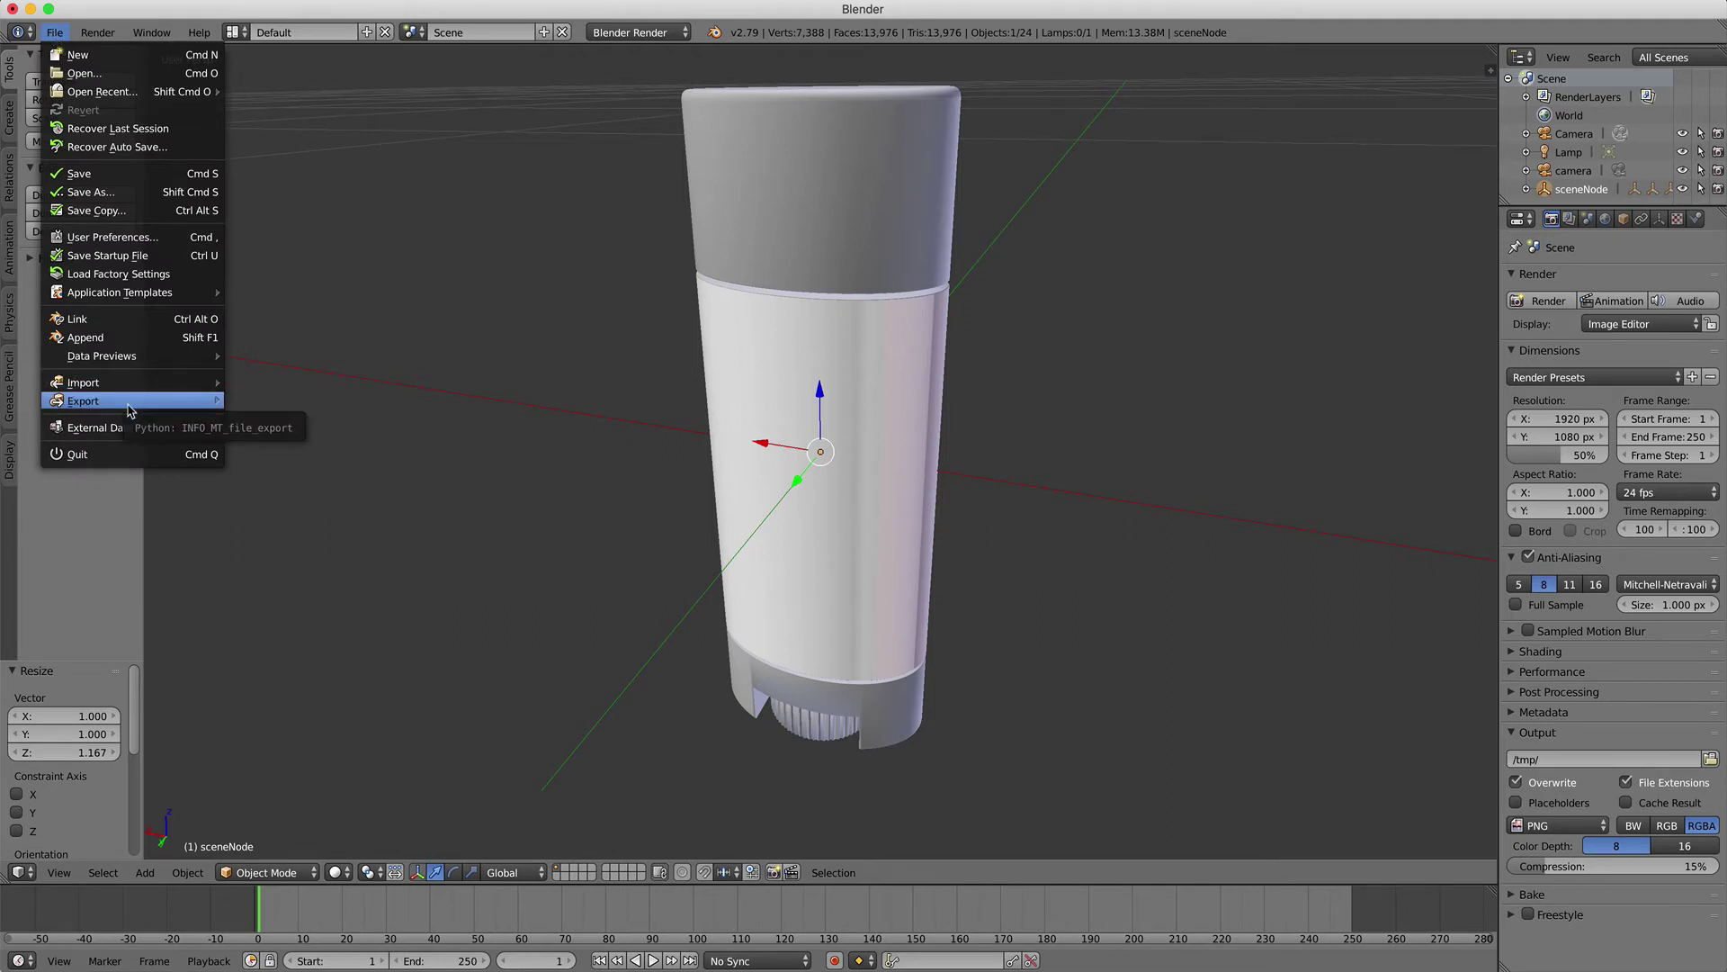
mouse_move(128, 410)
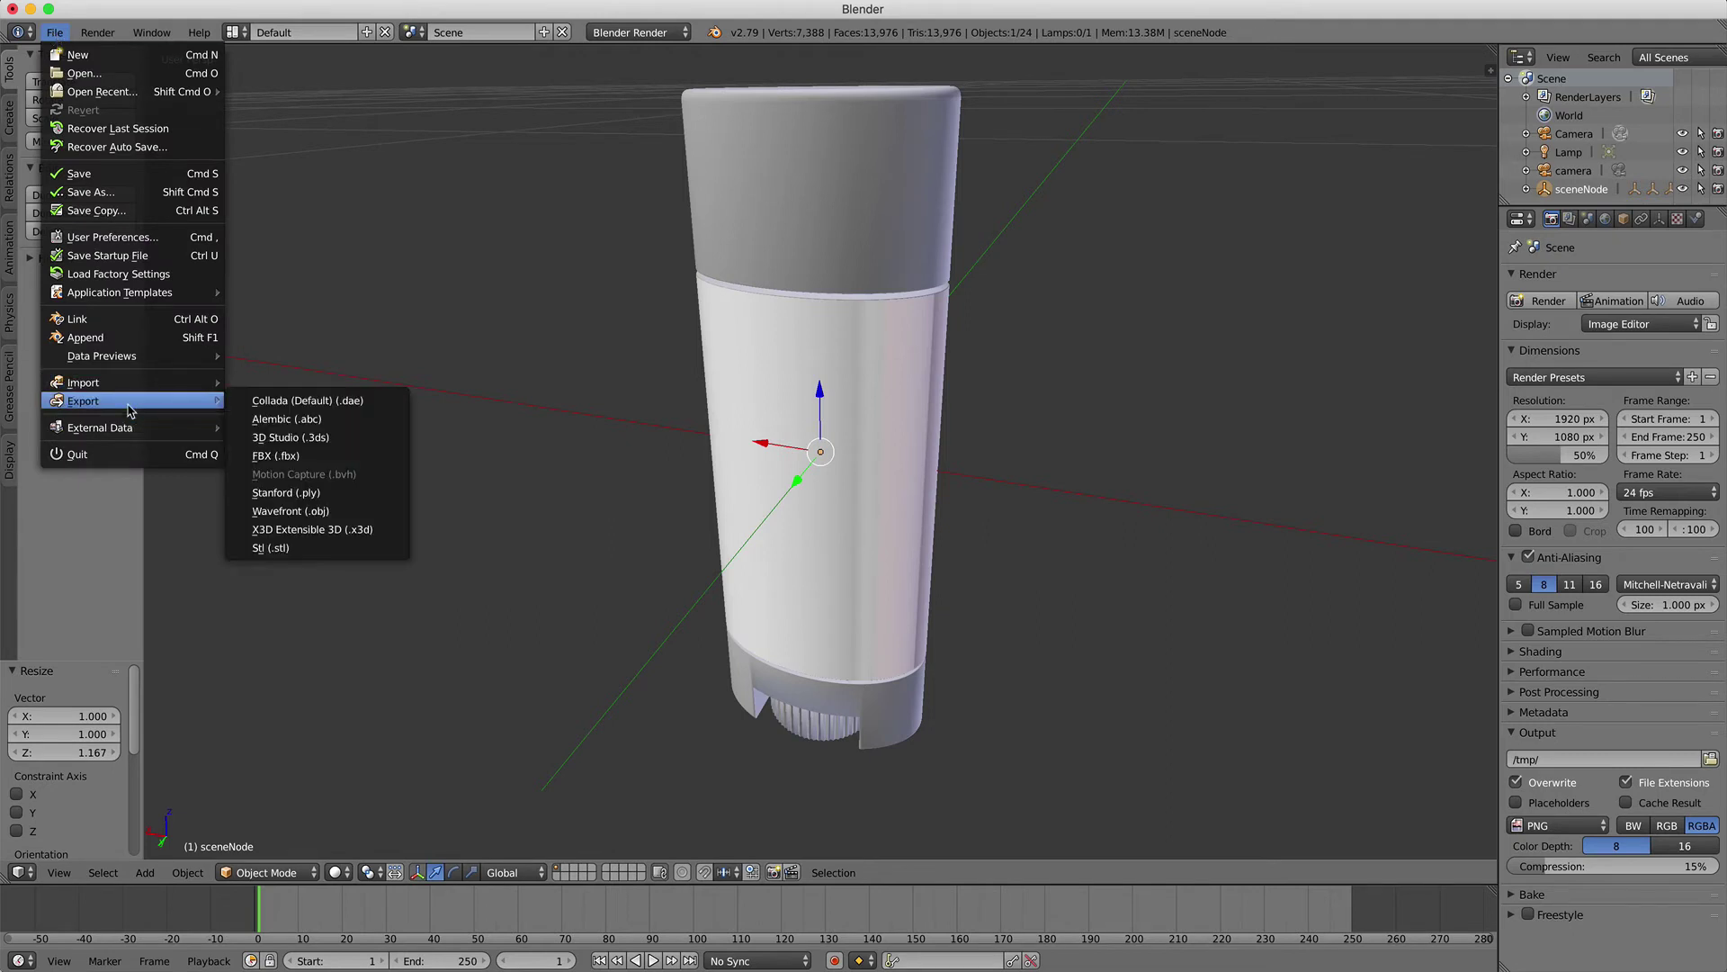
click(295, 401)
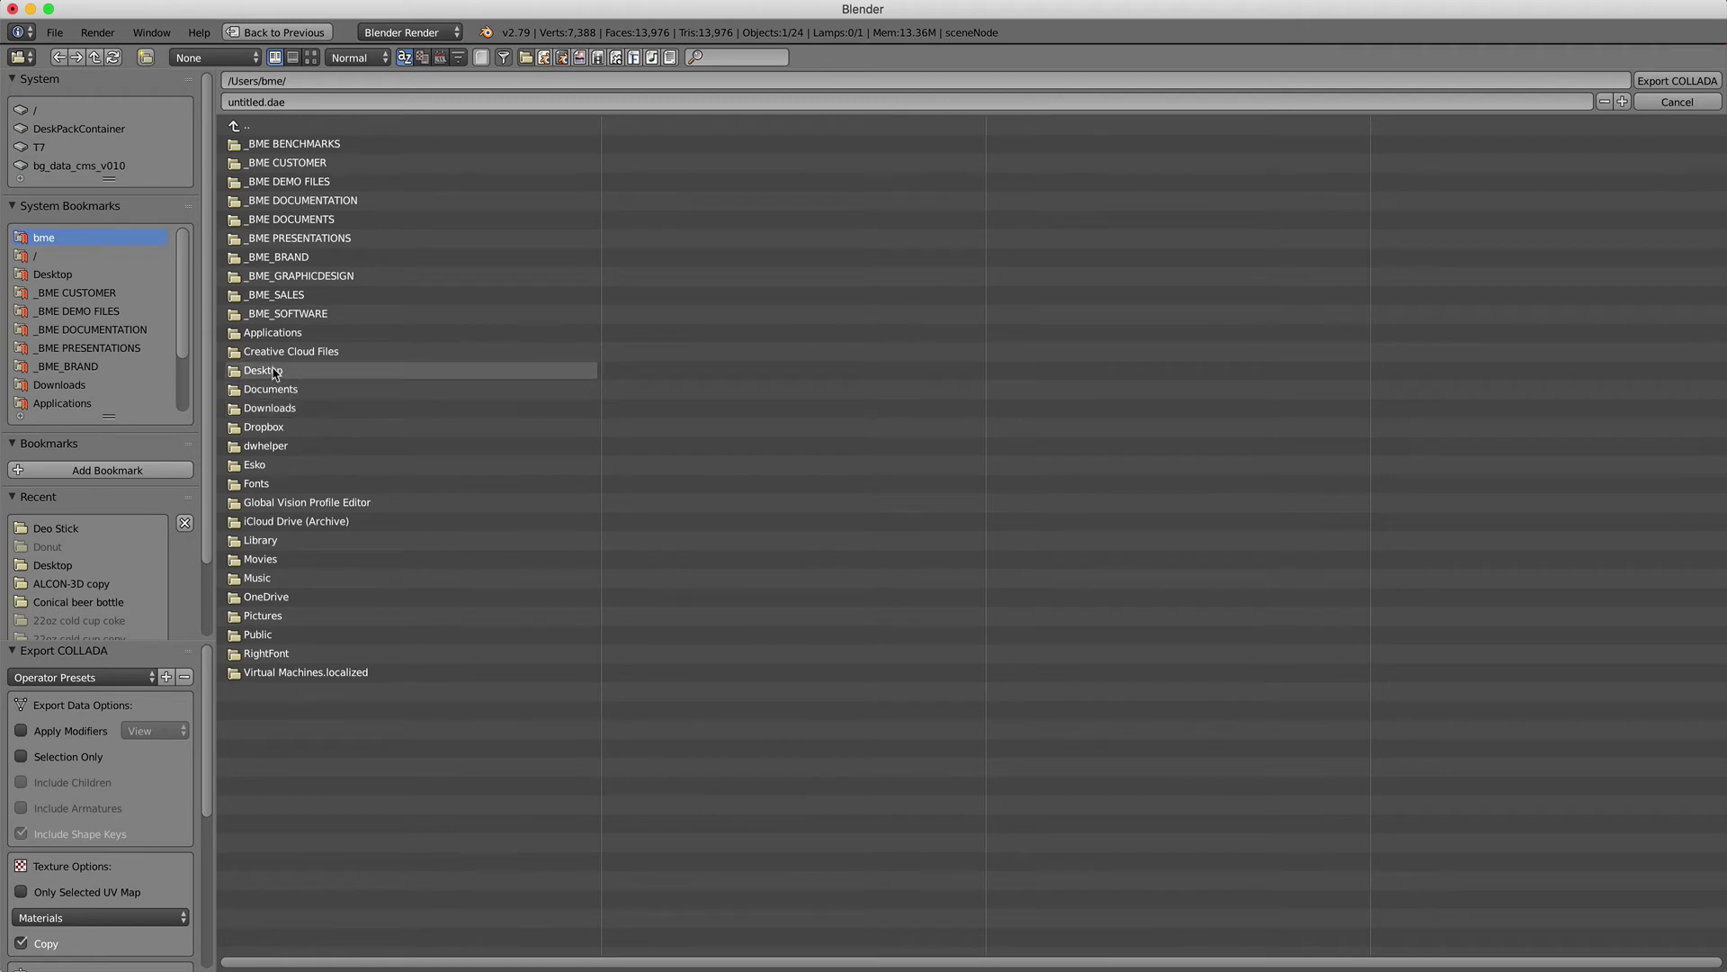
click(273, 371)
click(271, 145)
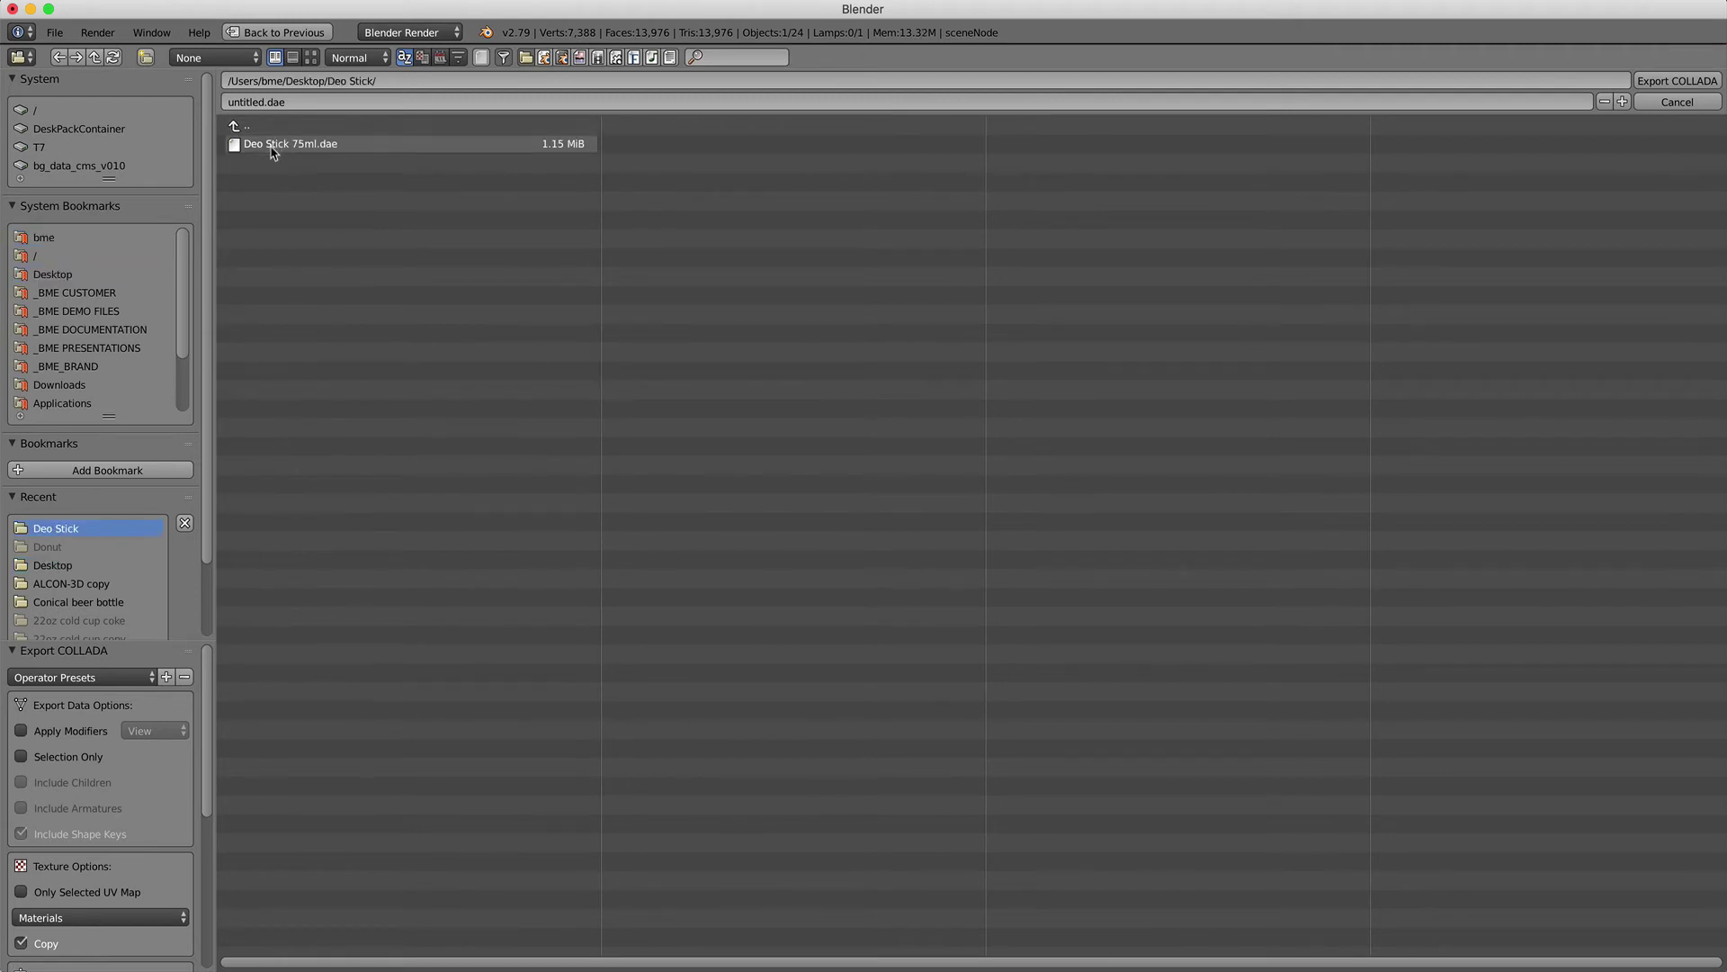
Step: Name the export Deo Stick 100ml.dae, based on the existing 75ml file name, and export the Collada file
click(272, 145)
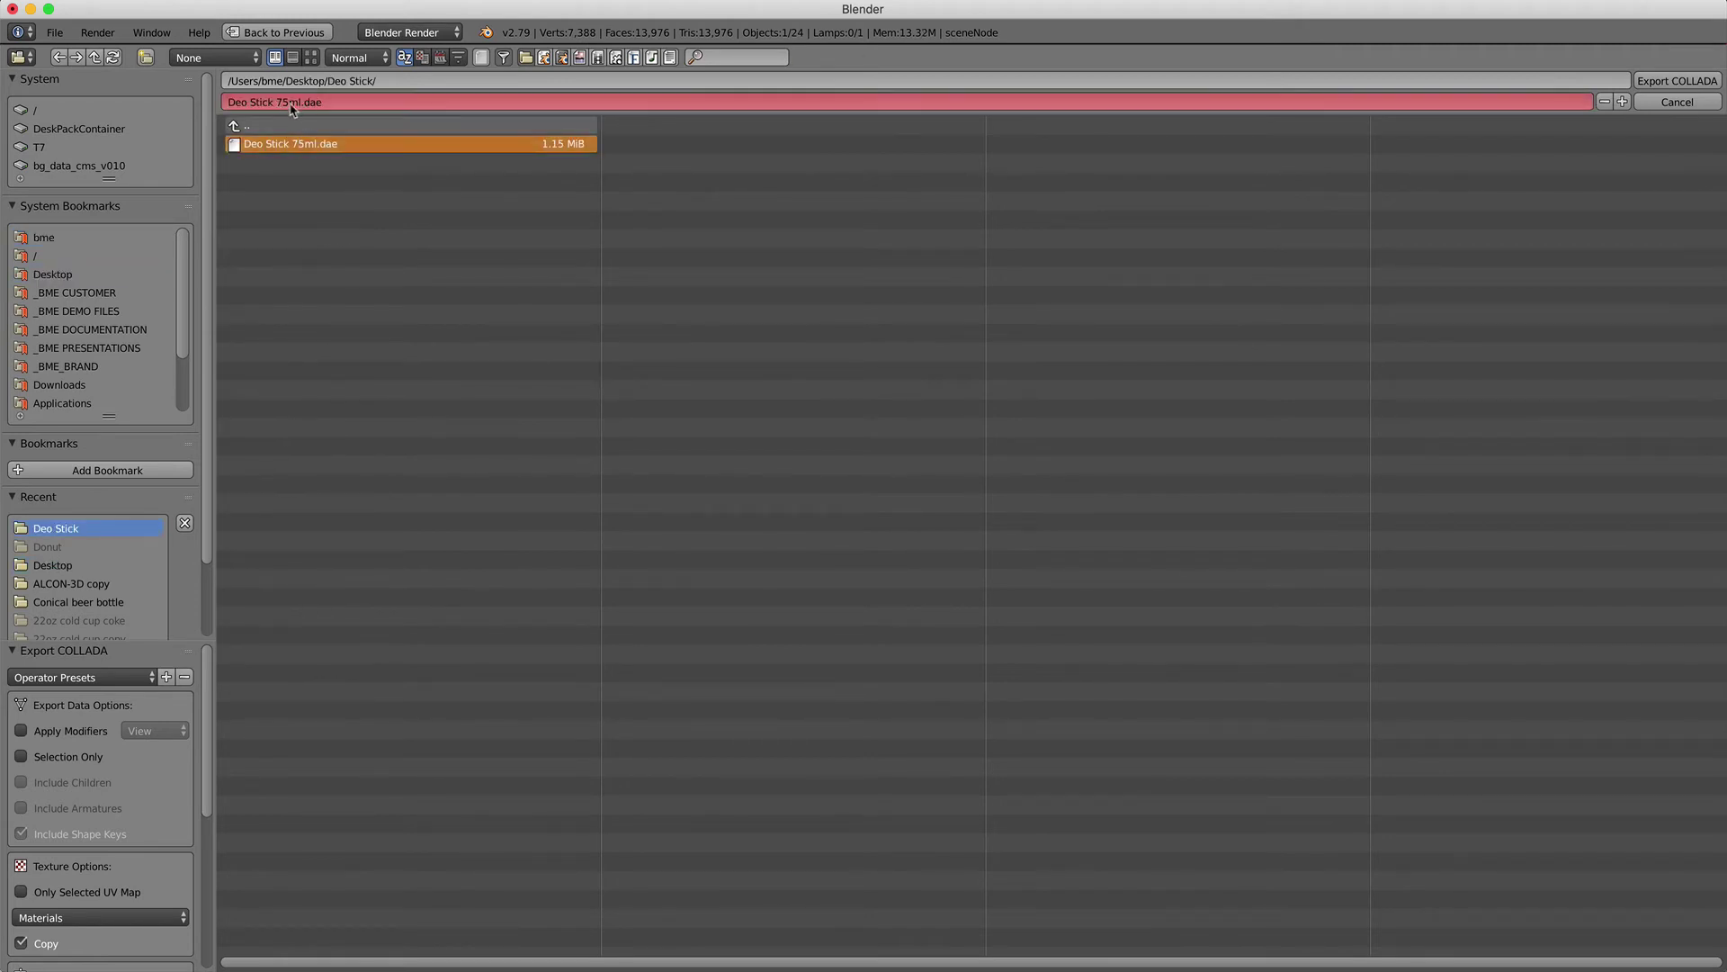
click(288, 103)
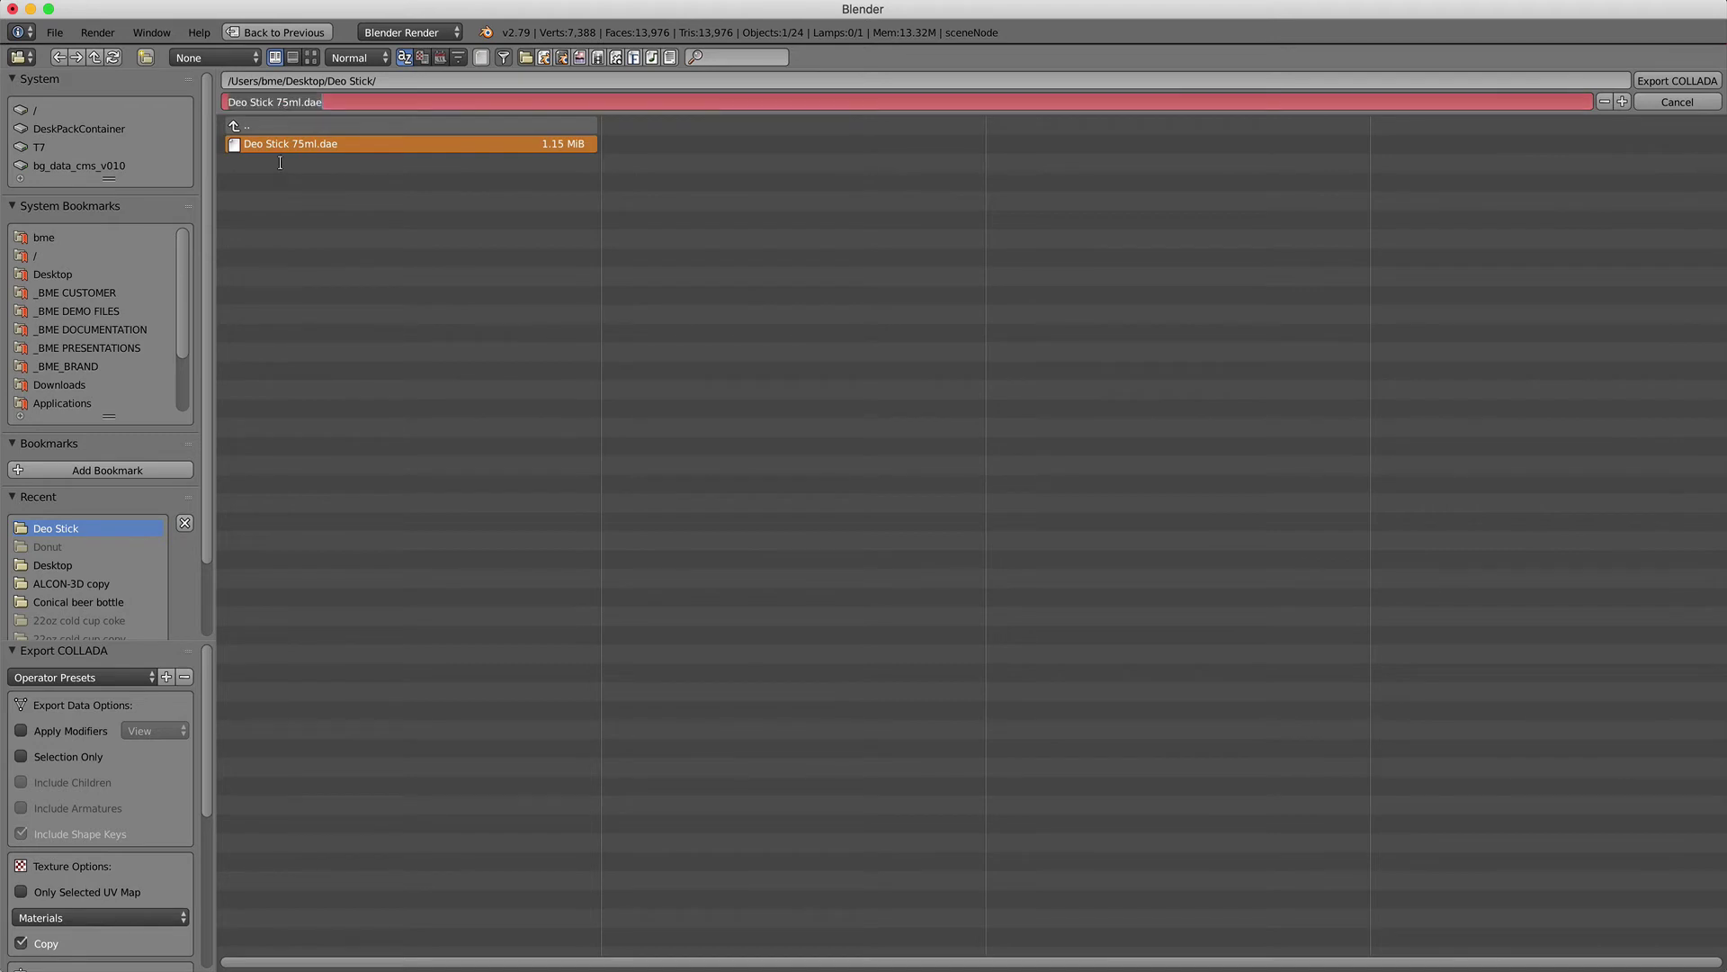
key(Return)
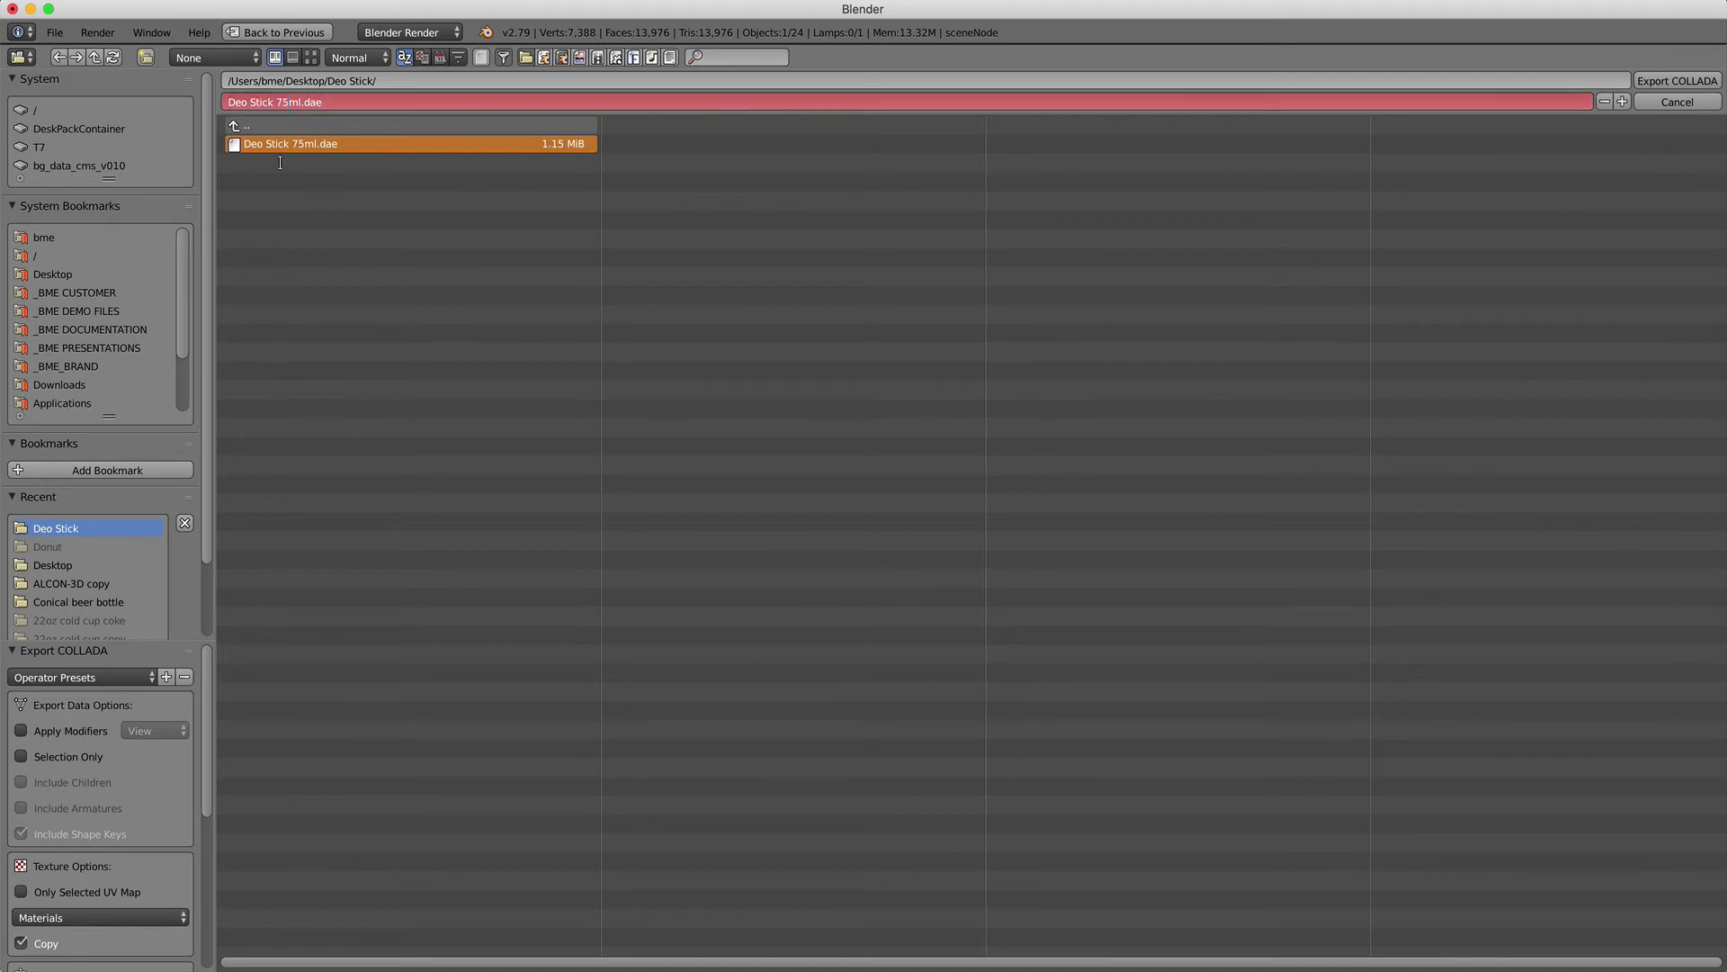
key(BackSpace)
key(BackSpace)
text(100)
key(Return)
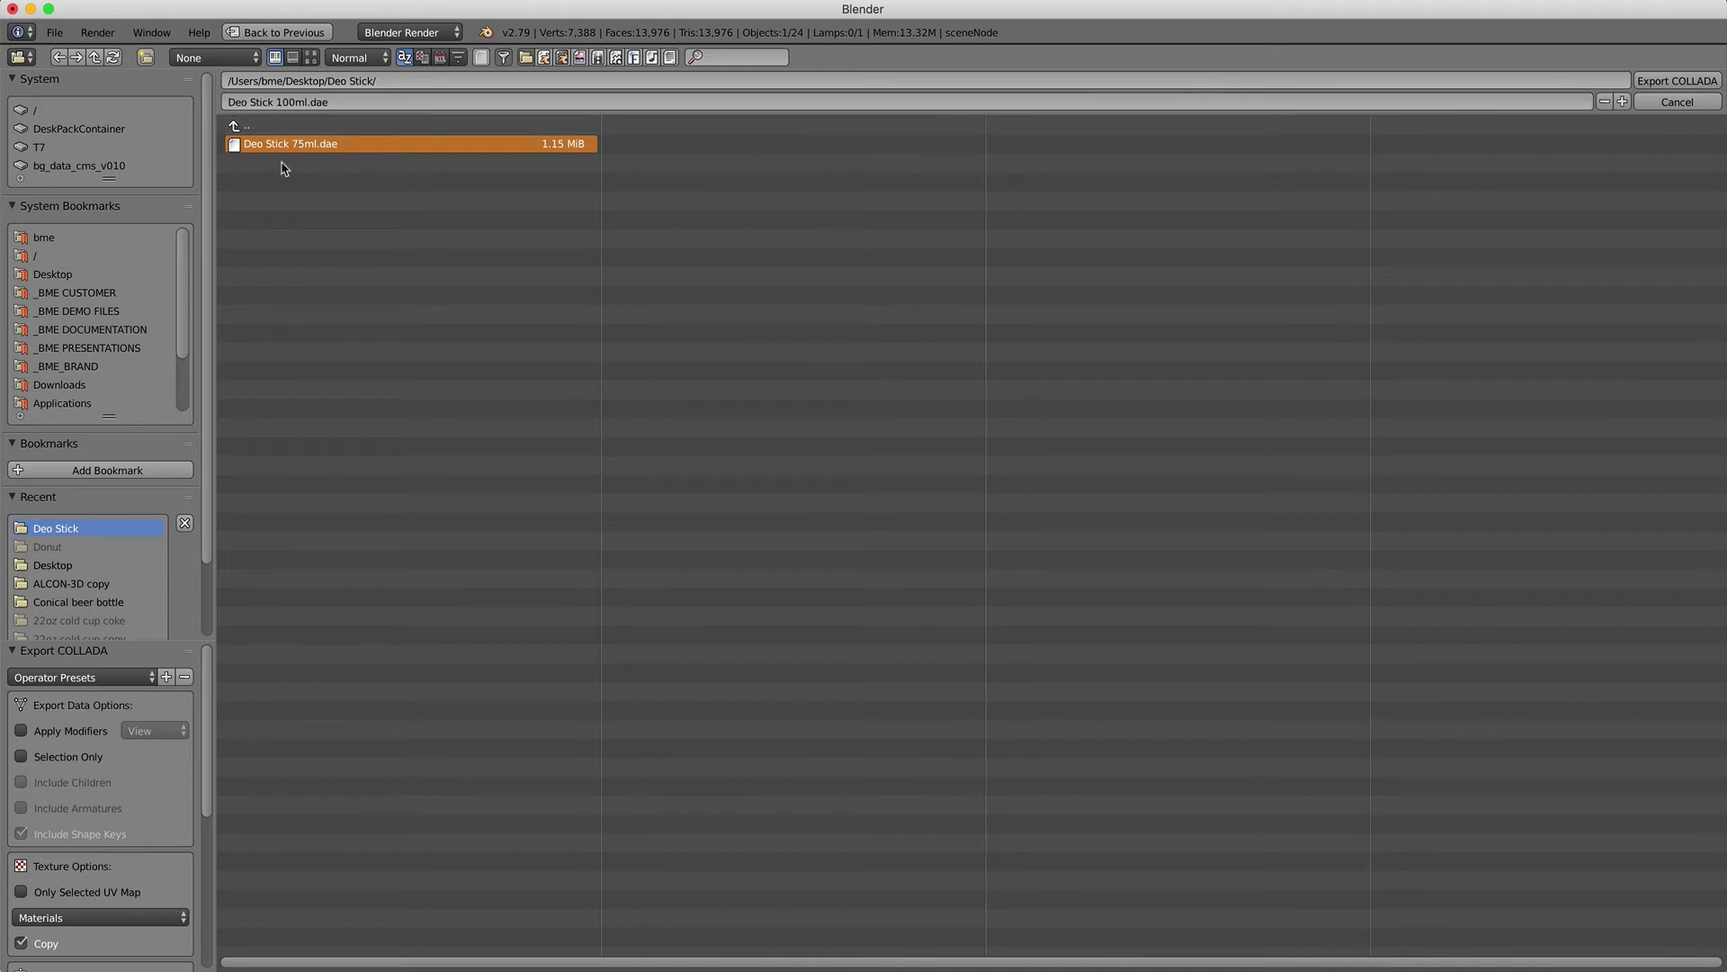
click(1655, 81)
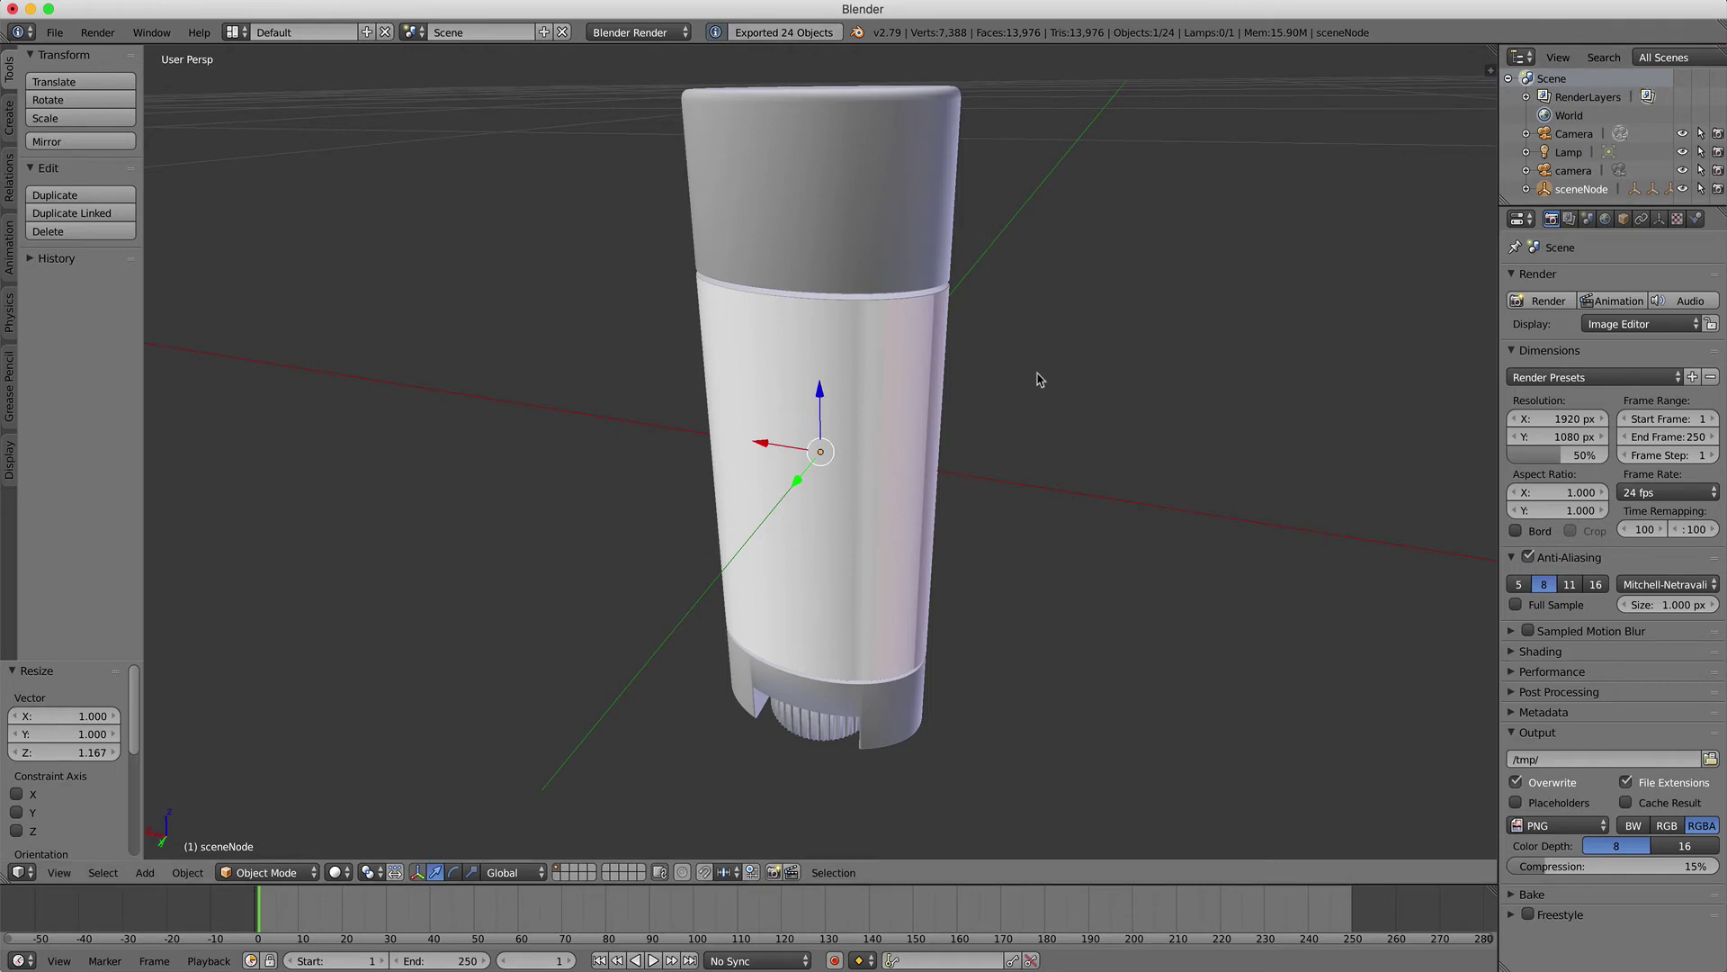
Step: Switch to Illustrator and try to open Deo Stick 100ml.dae as a structural design in a new document
key(super+Tab)
key(super+Tab)
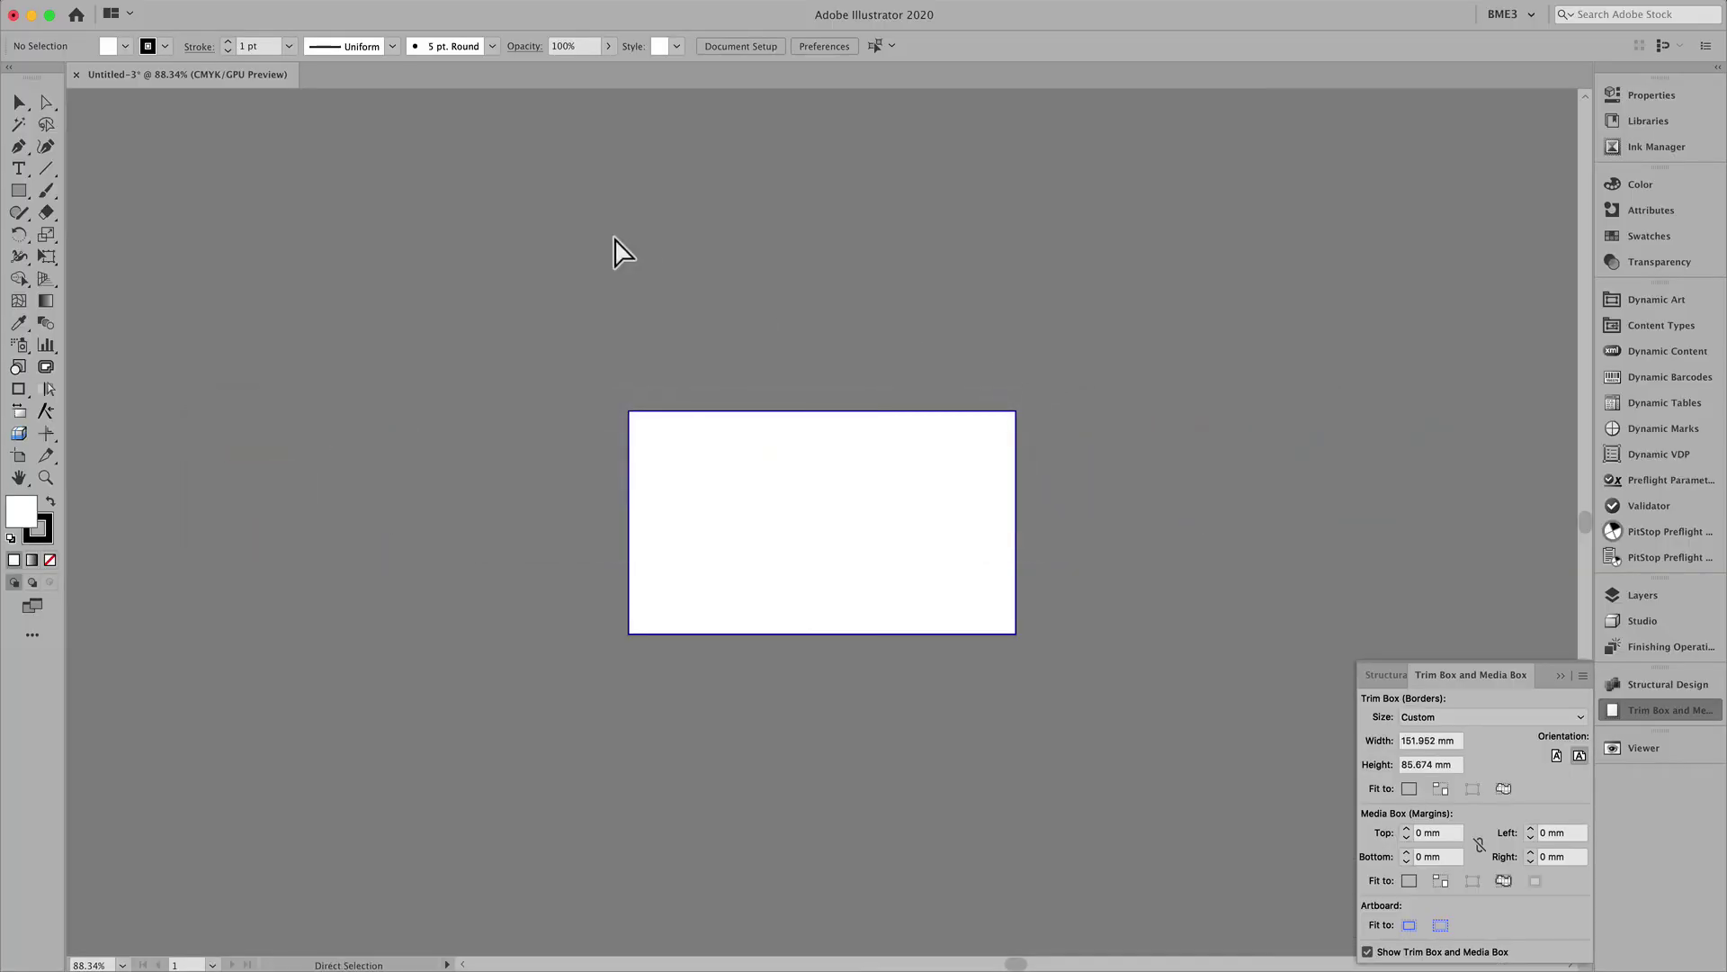
key(super+n)
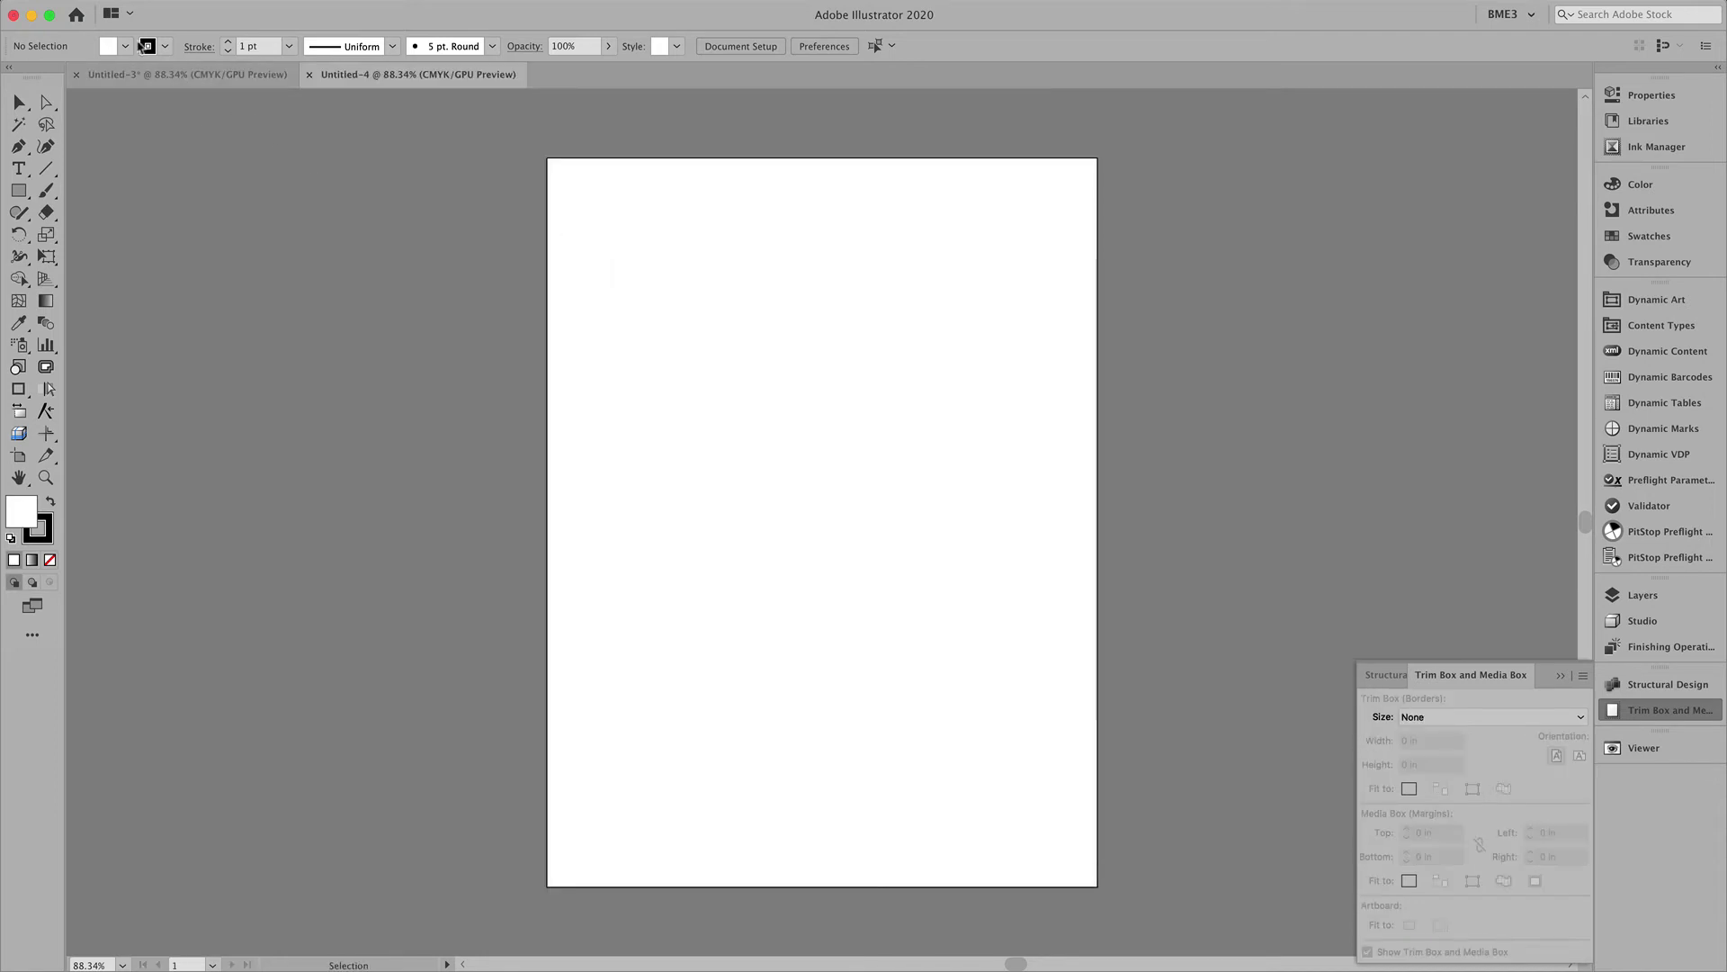
click(135, 1)
mouse_move(197, 315)
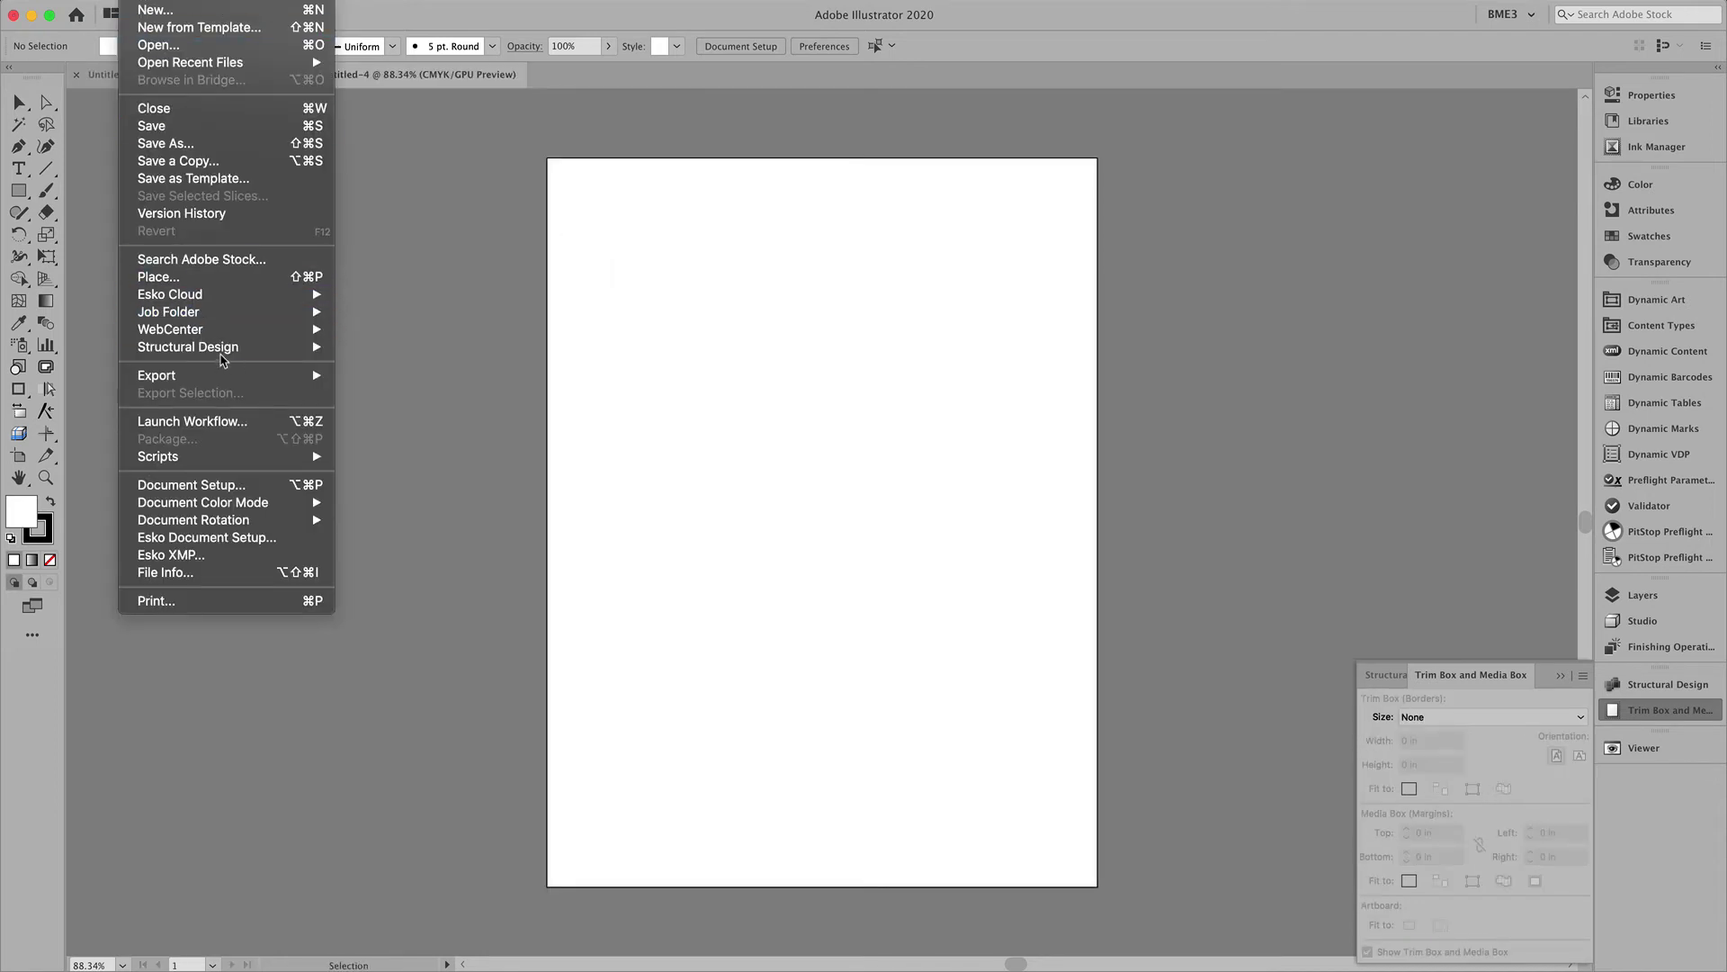
mouse_move(222, 351)
click(432, 348)
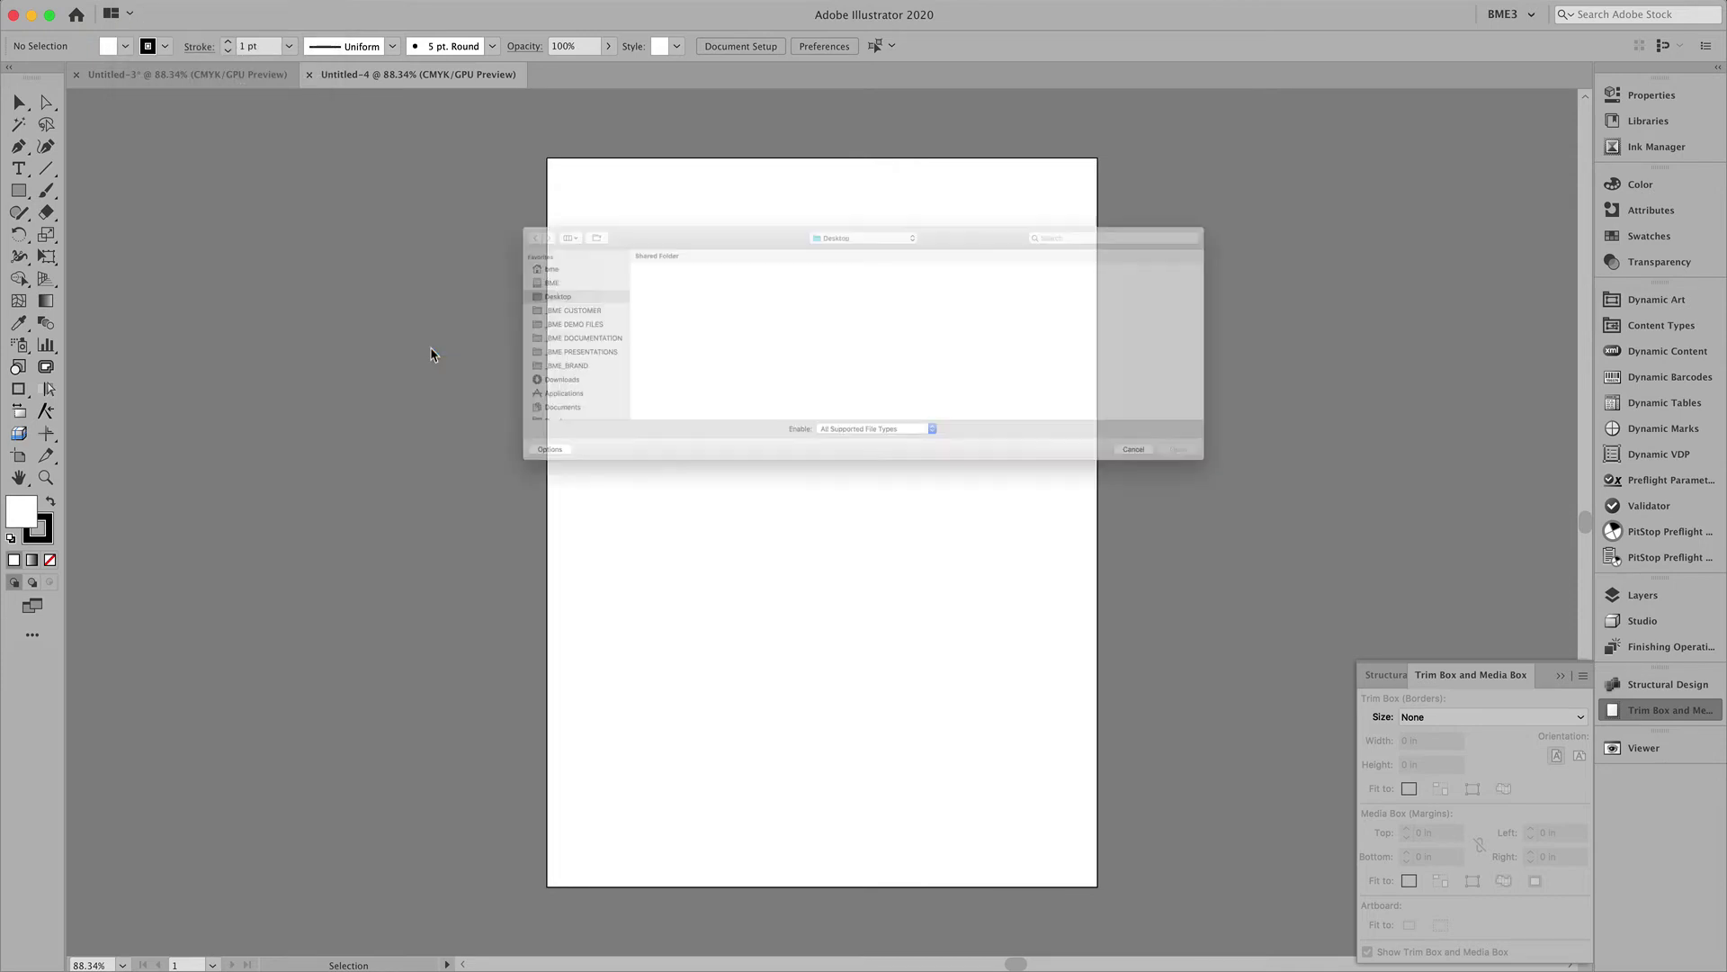
click(518, 214)
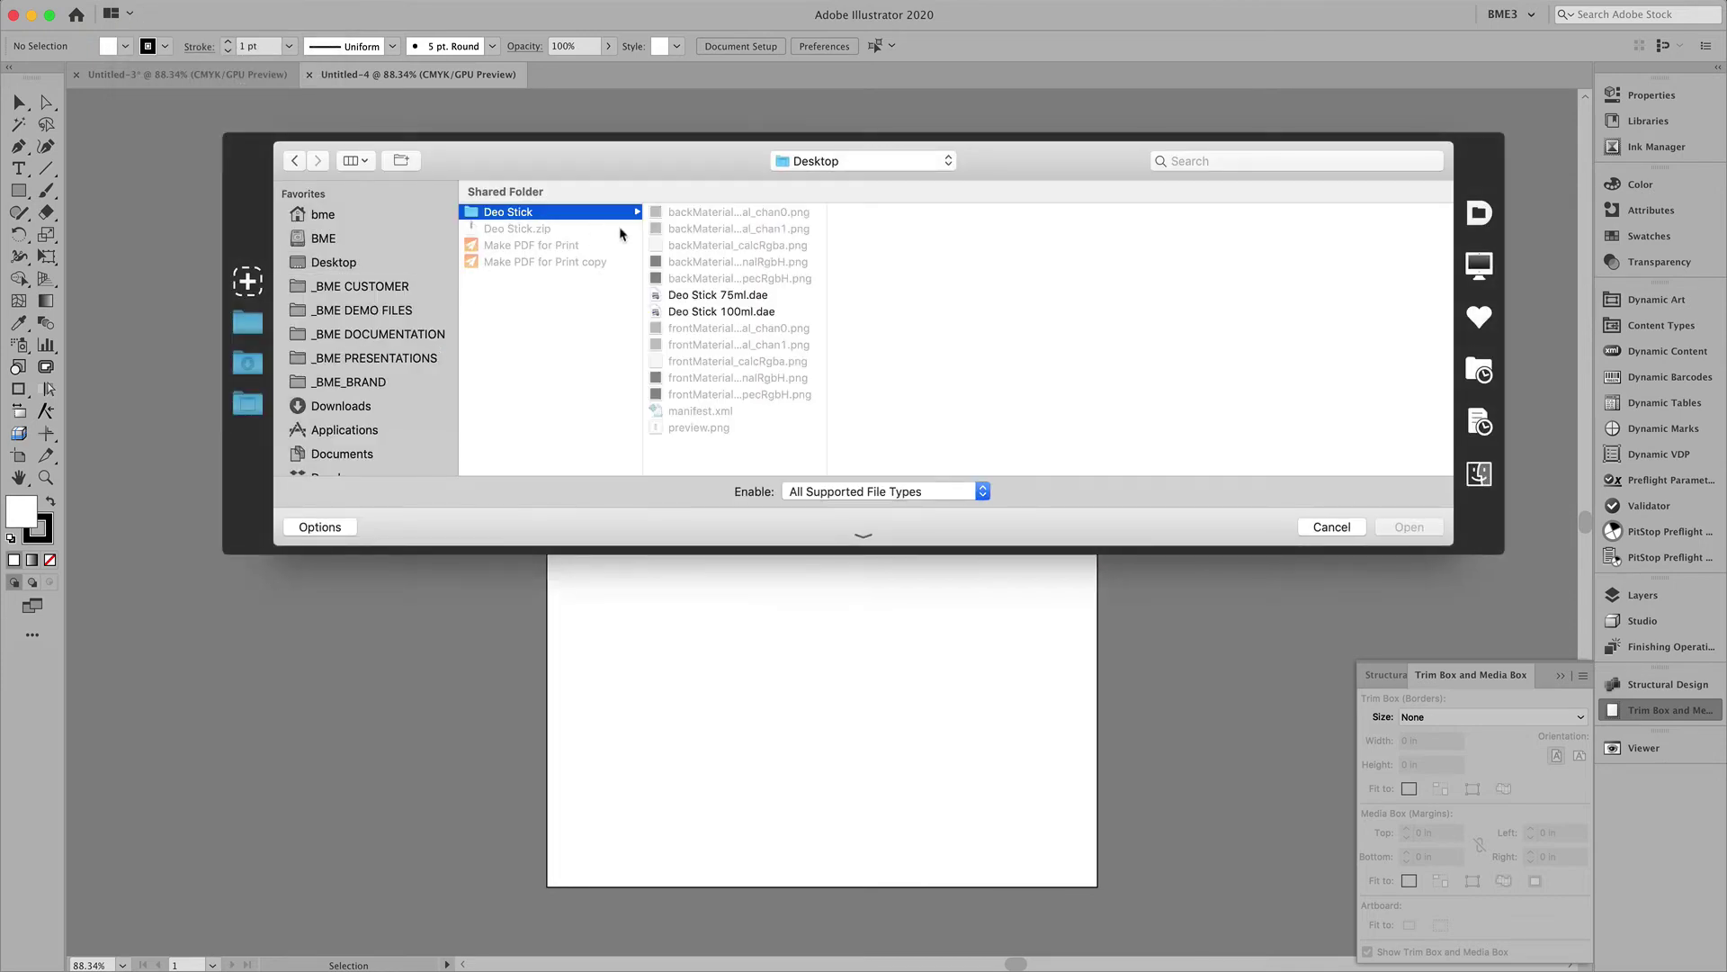
click(697, 312)
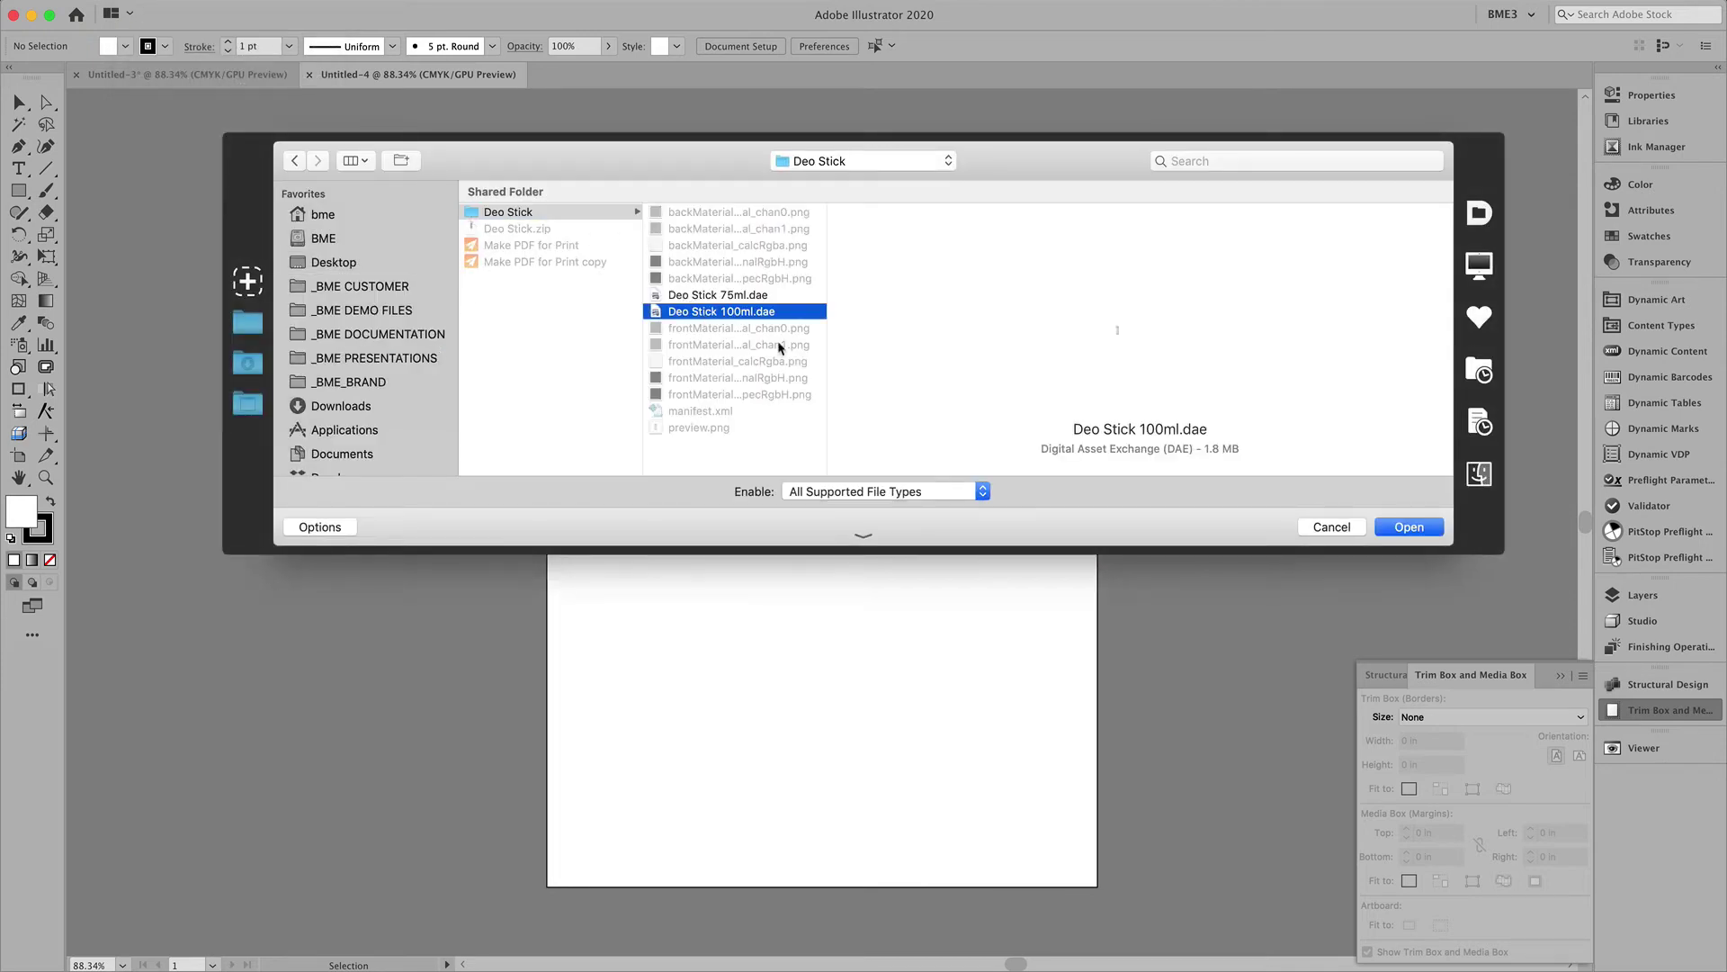
click(1425, 534)
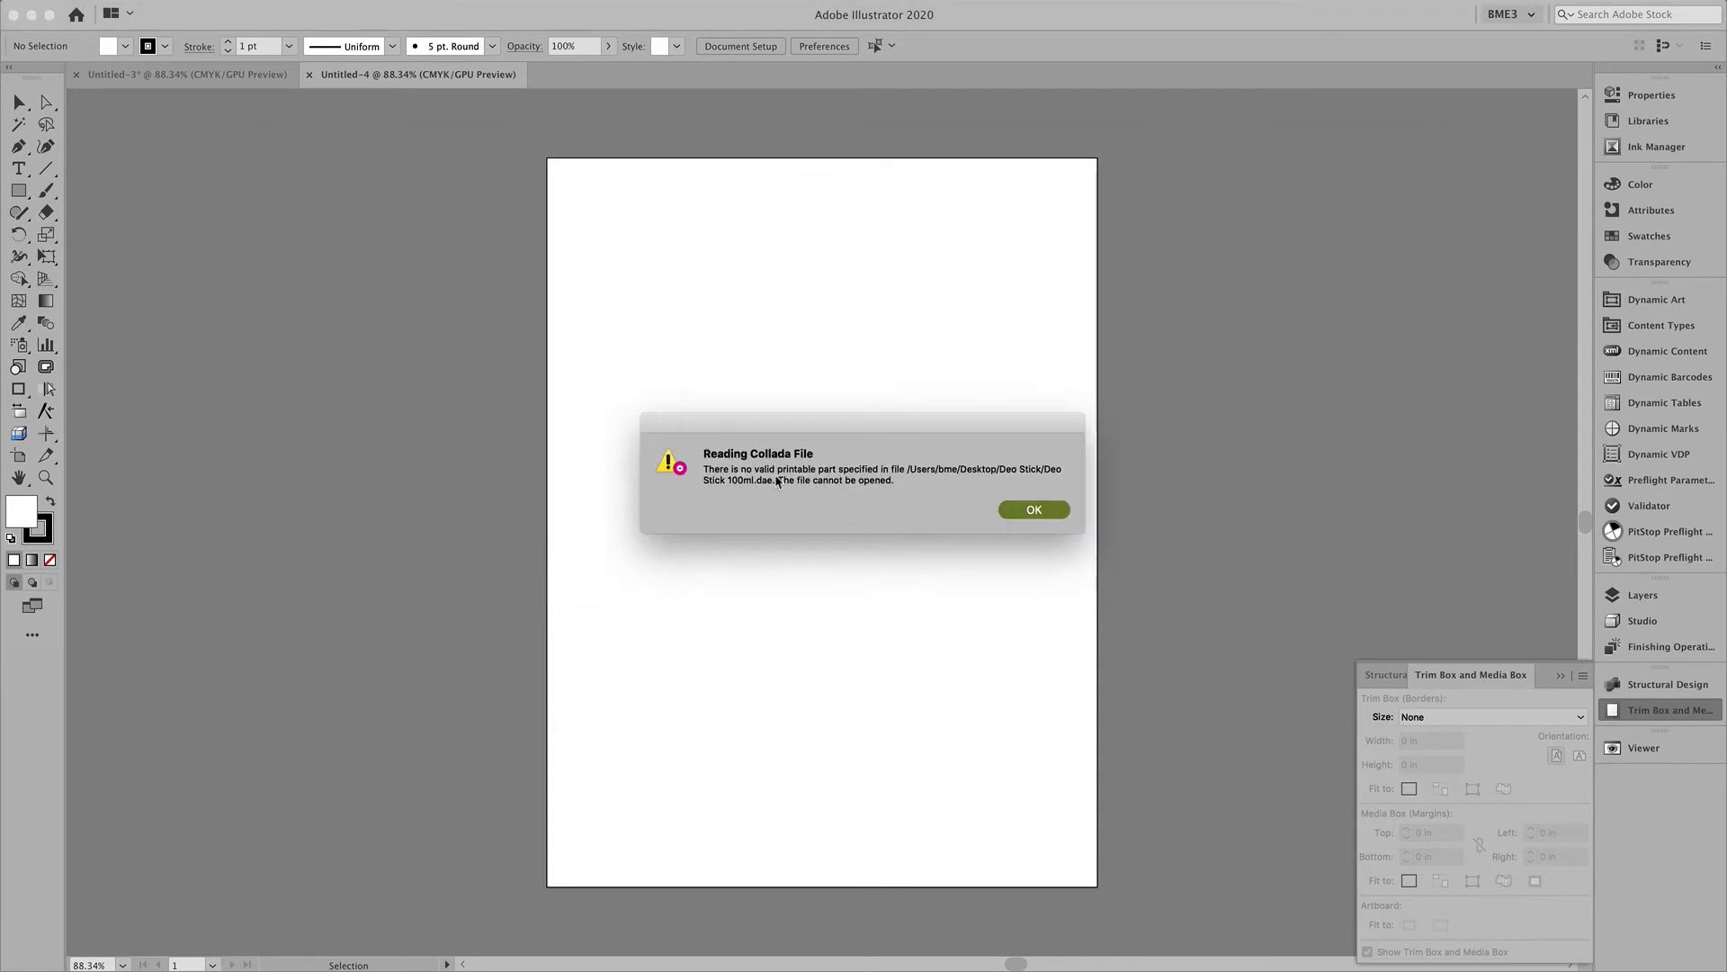
click(1020, 511)
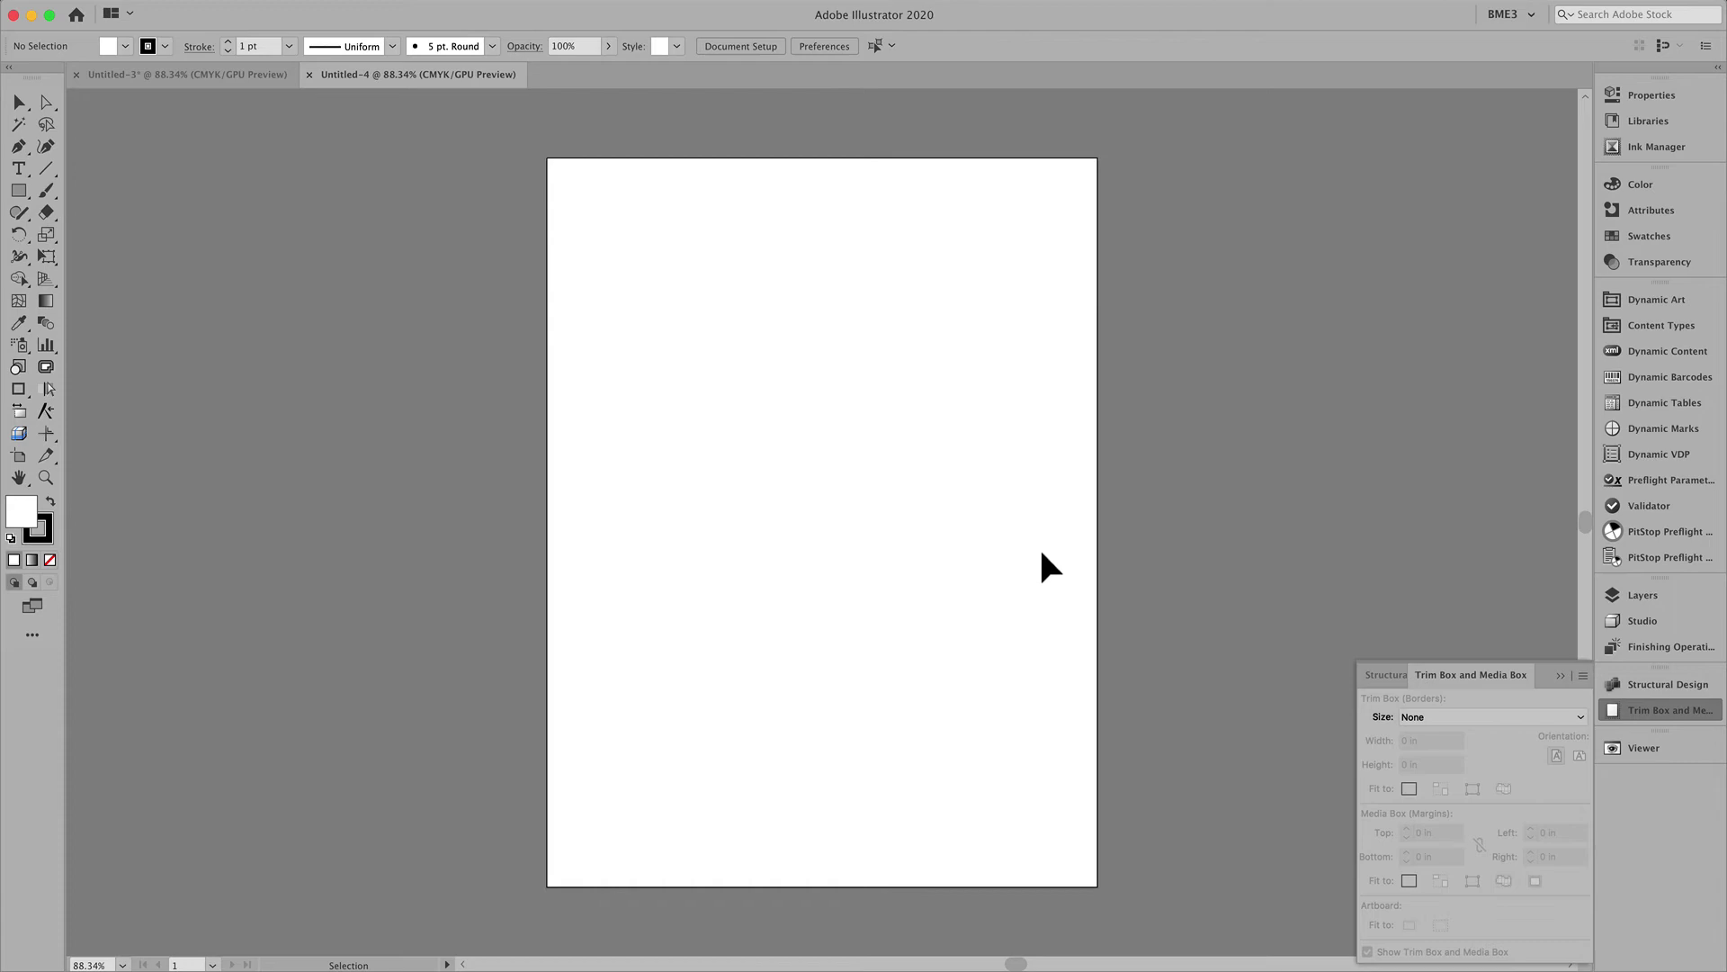
Step: Open Deo Stick 100ml.dae from the Deo Stick folder on the Desktop in TextWrangler
key(F11)
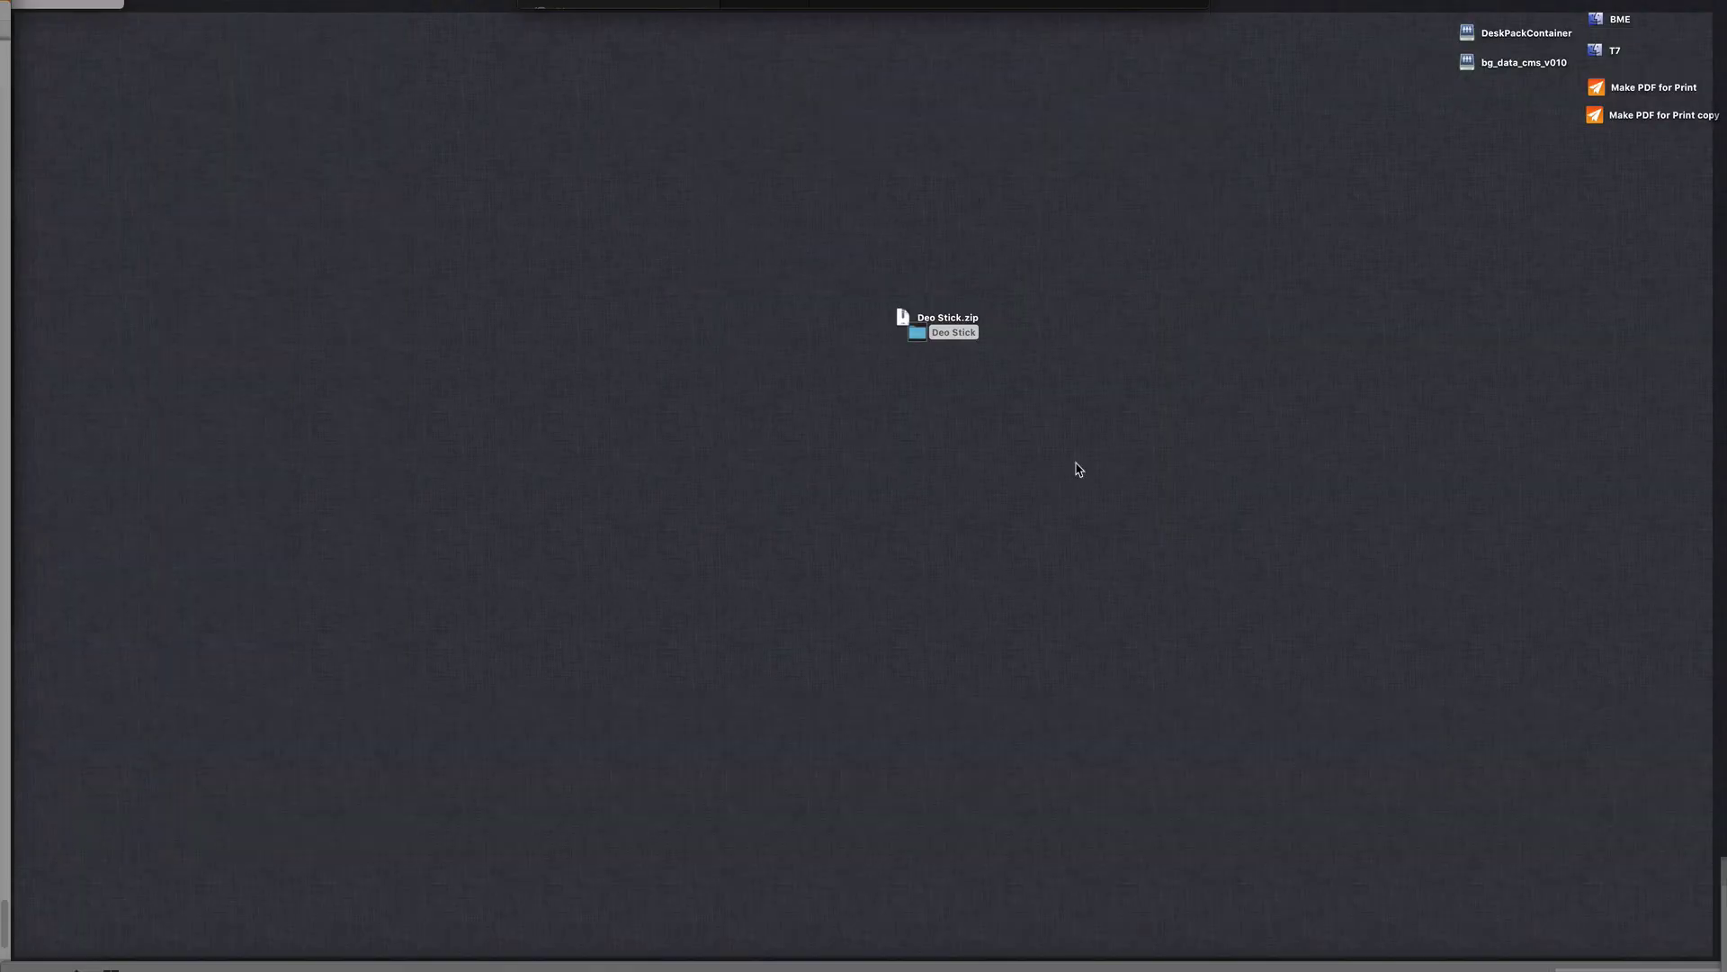
double_click(917, 335)
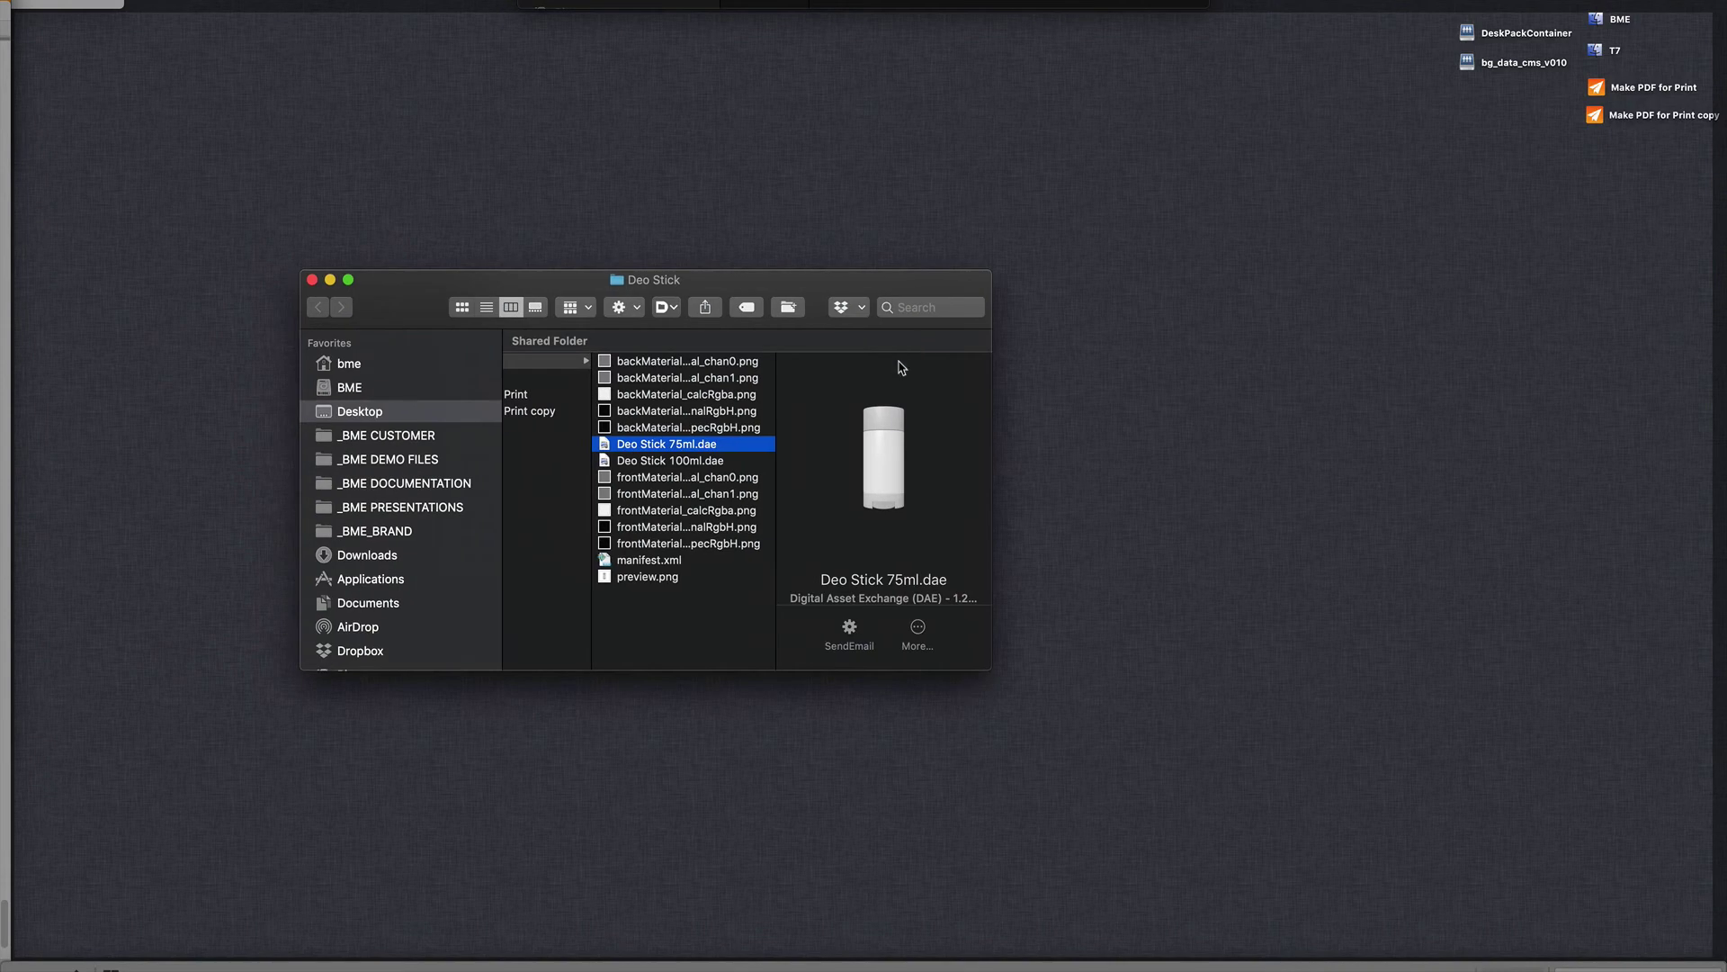
click(701, 468)
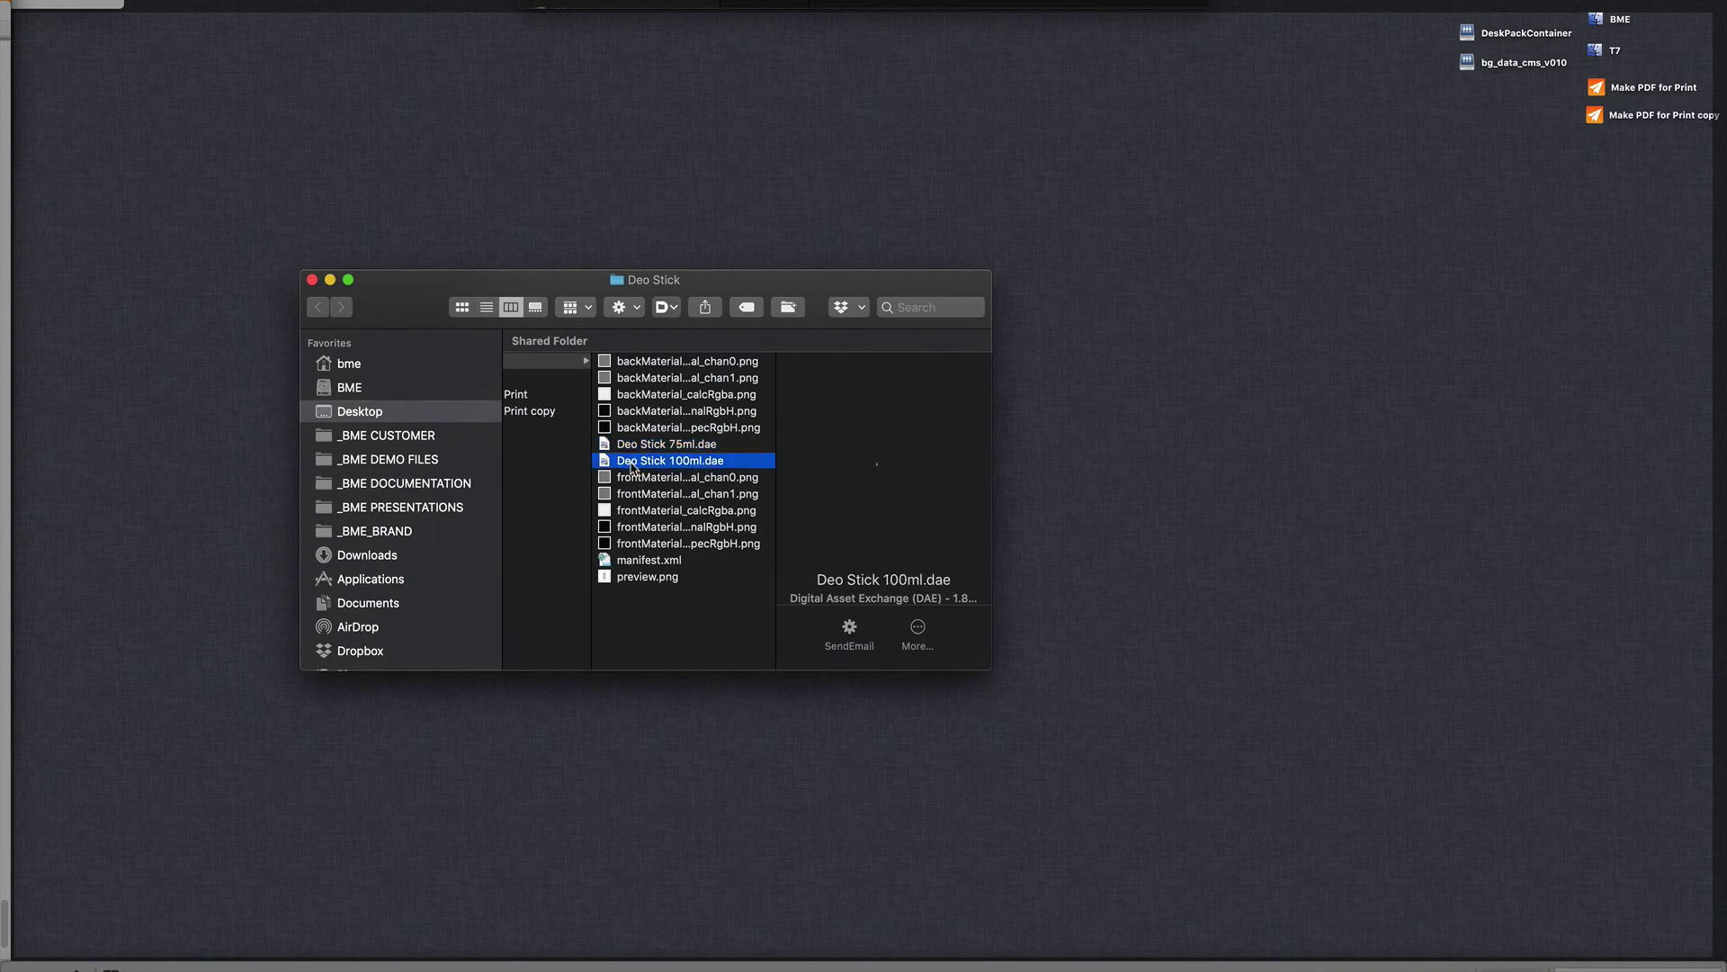
drag(635, 468, 1292, 954)
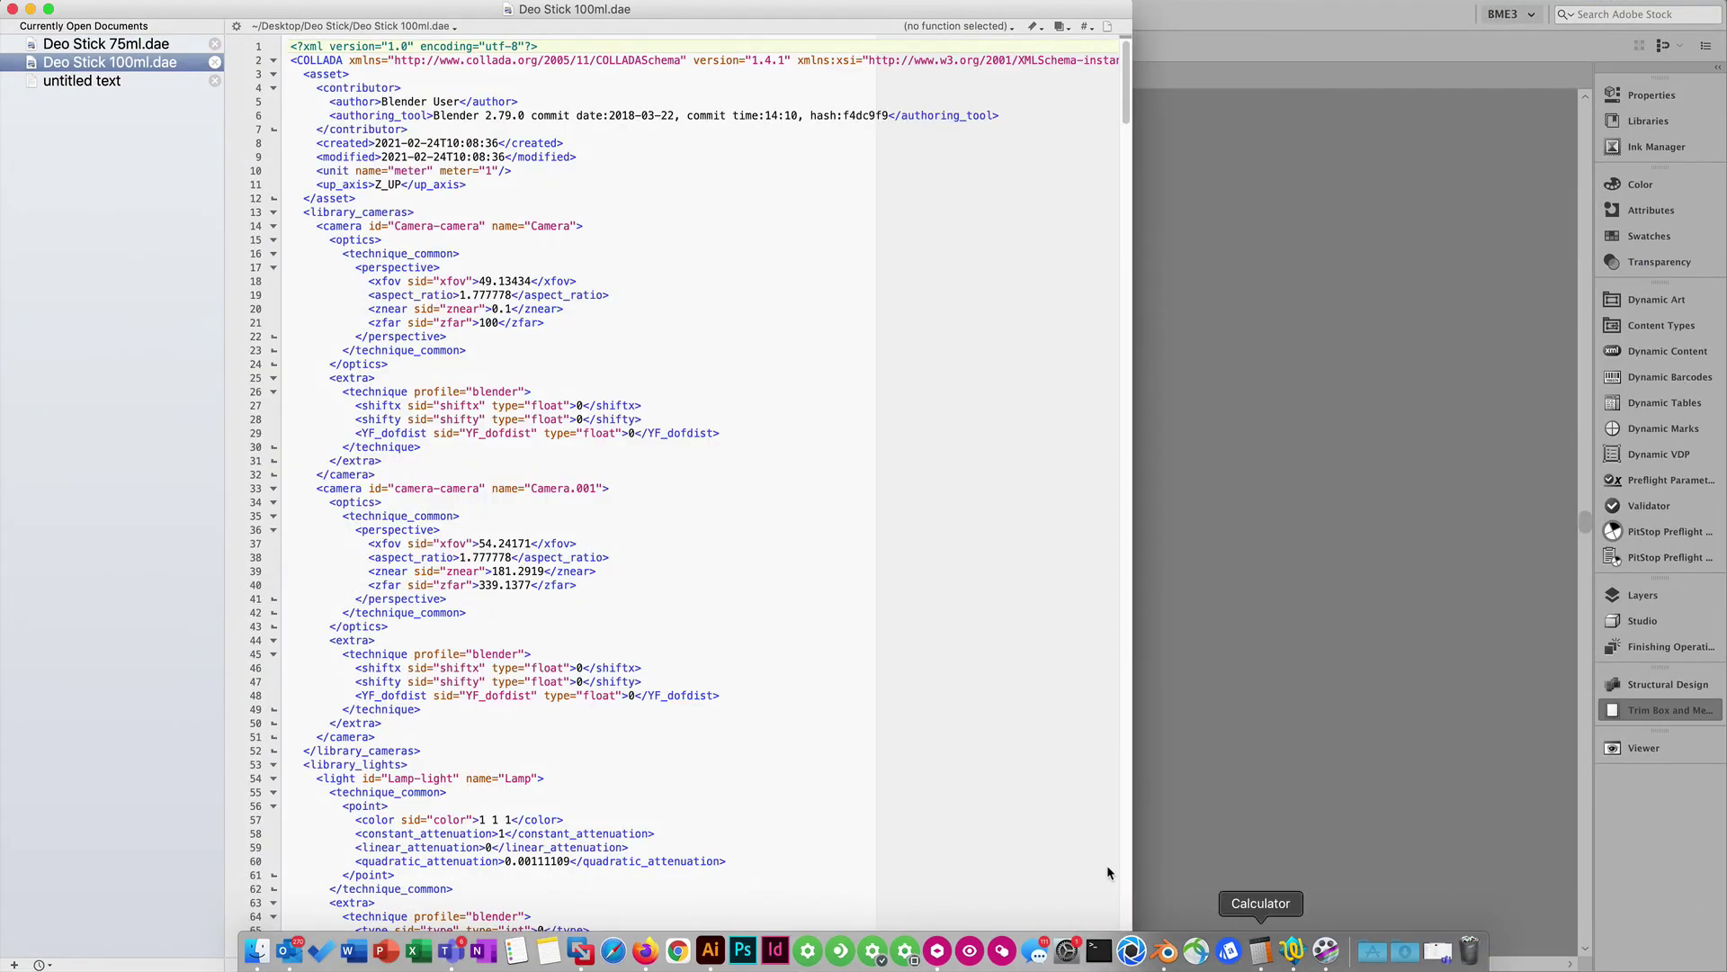
Step: Check the end of the Deo Stick 100ml.dae text against the EAVIS block in Deo Stick 75ml.dae
scroll(623, 690, down, 15)
scroll(623, 690, down, 20)
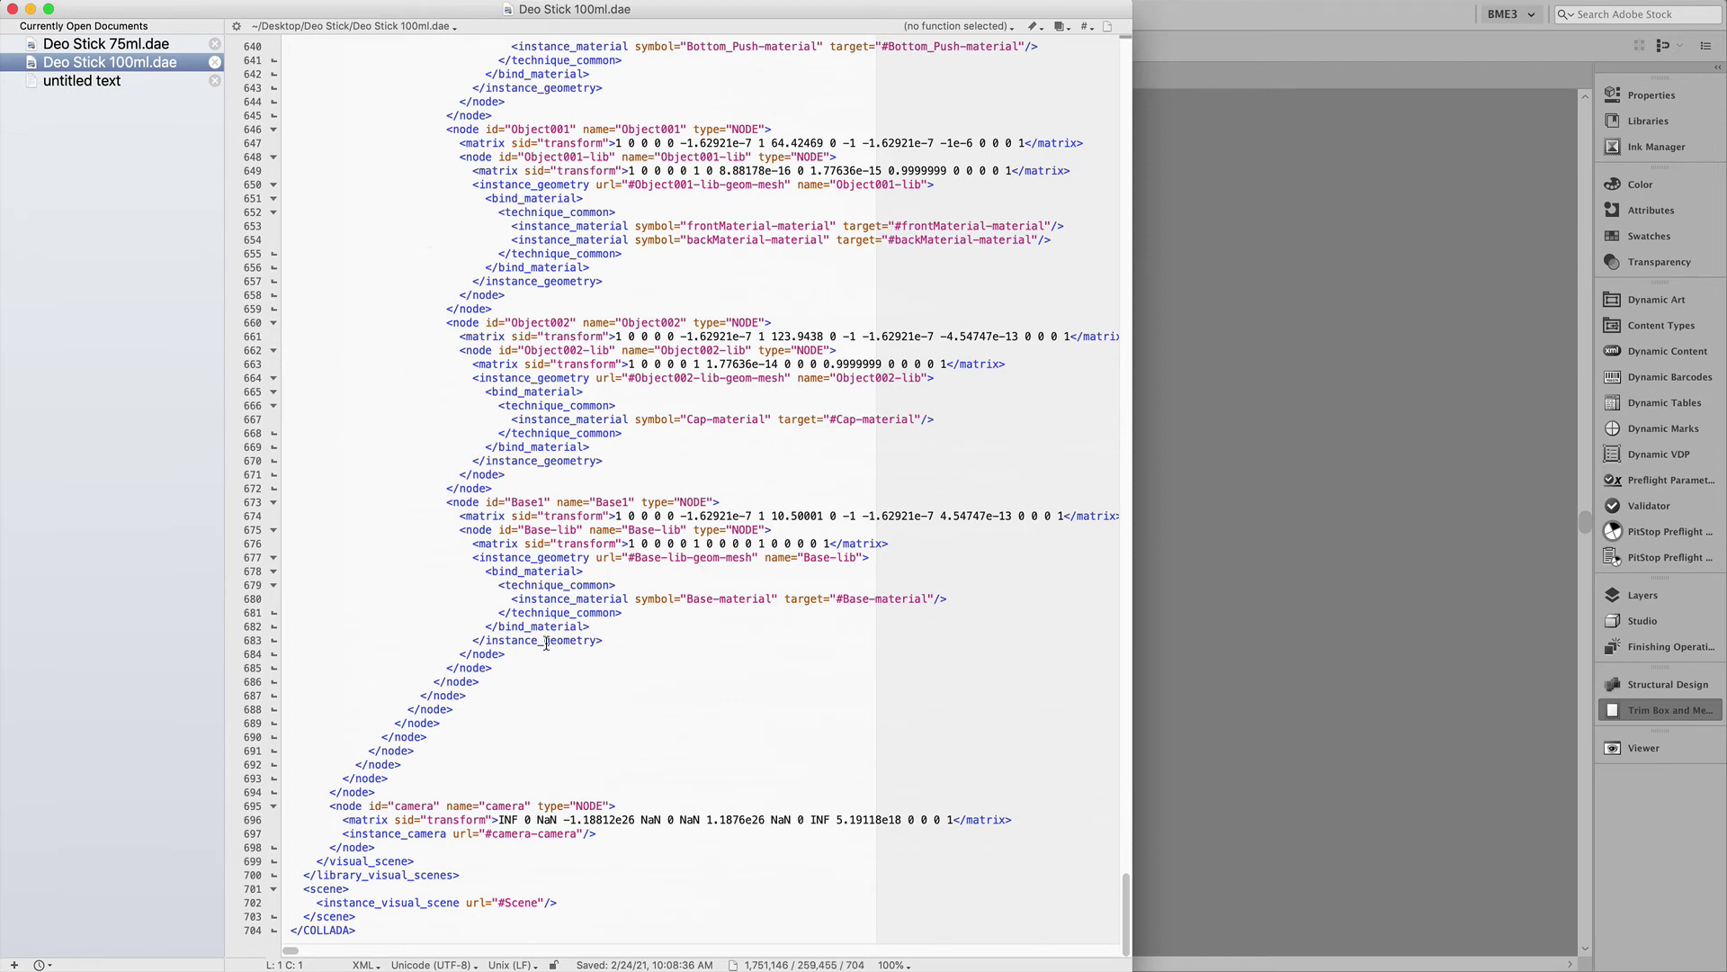
click(145, 46)
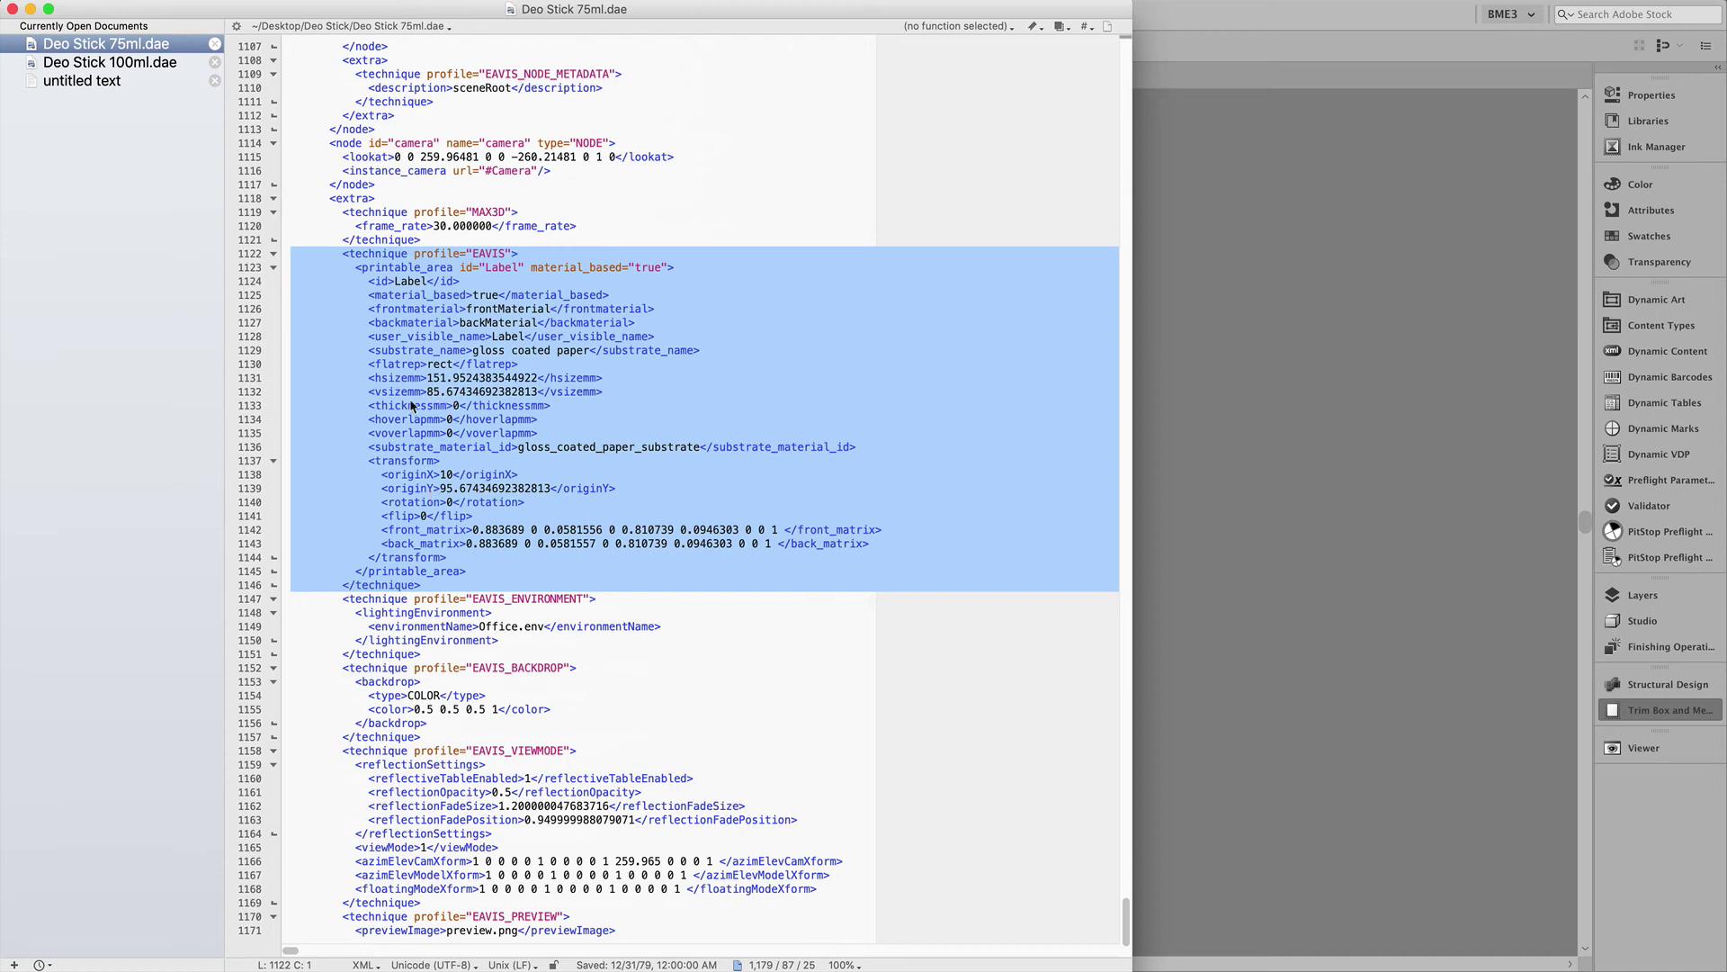
click(133, 64)
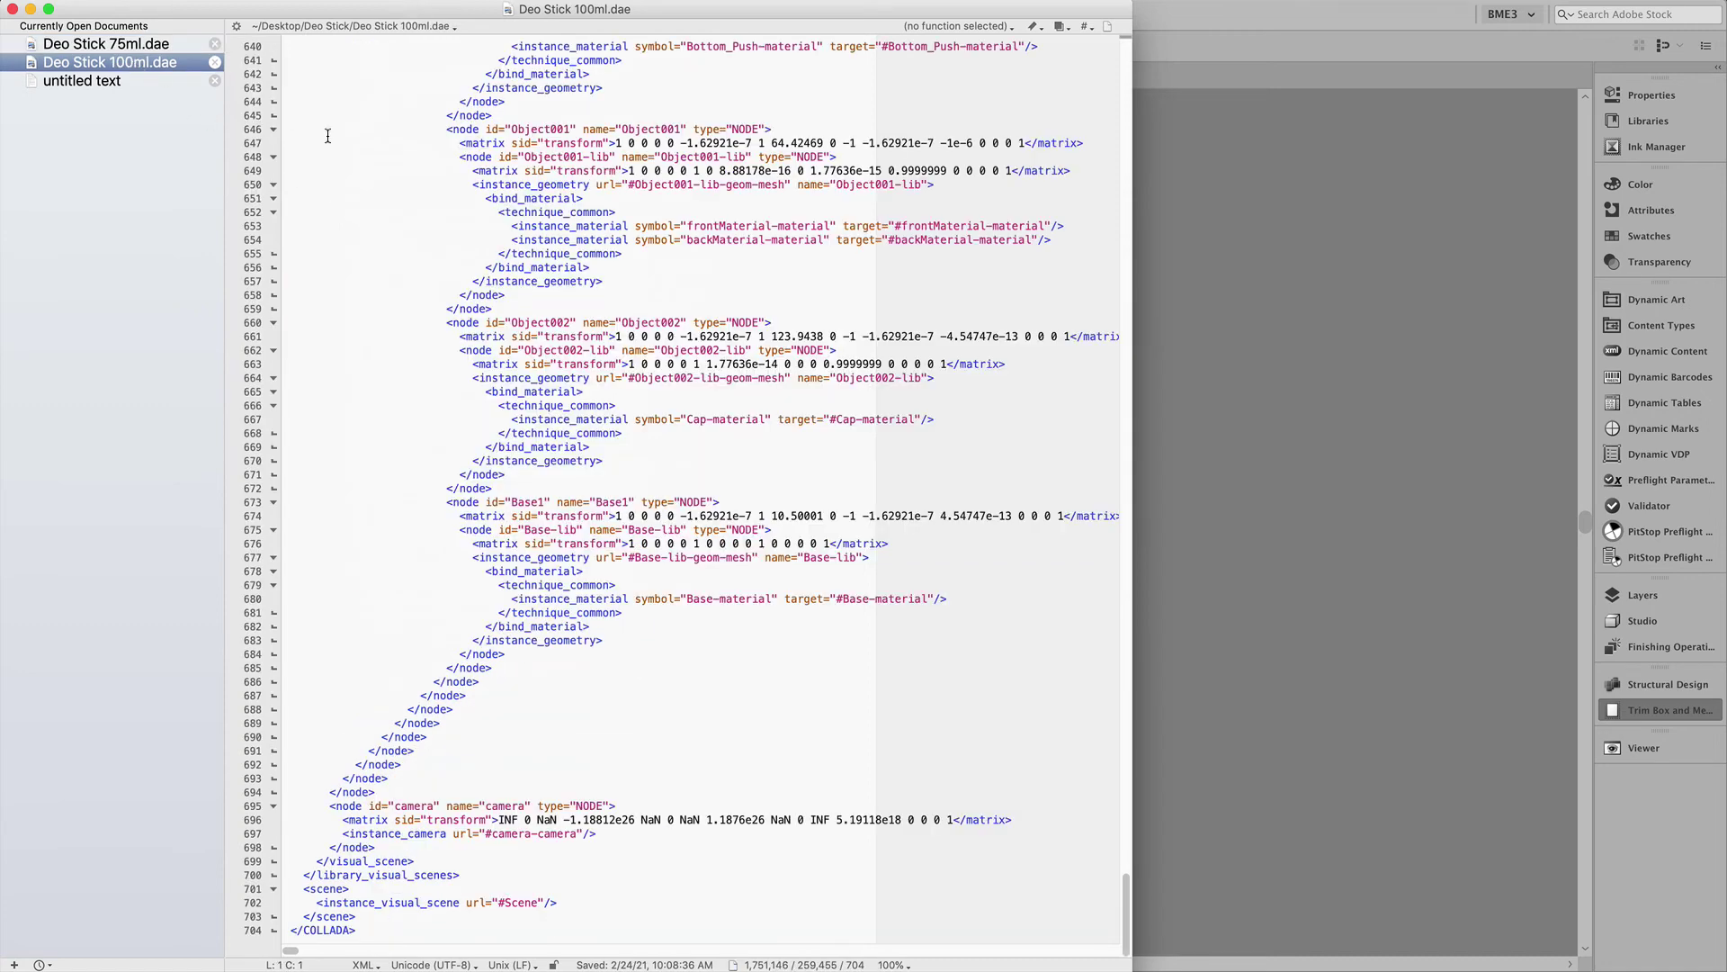
click(432, 862)
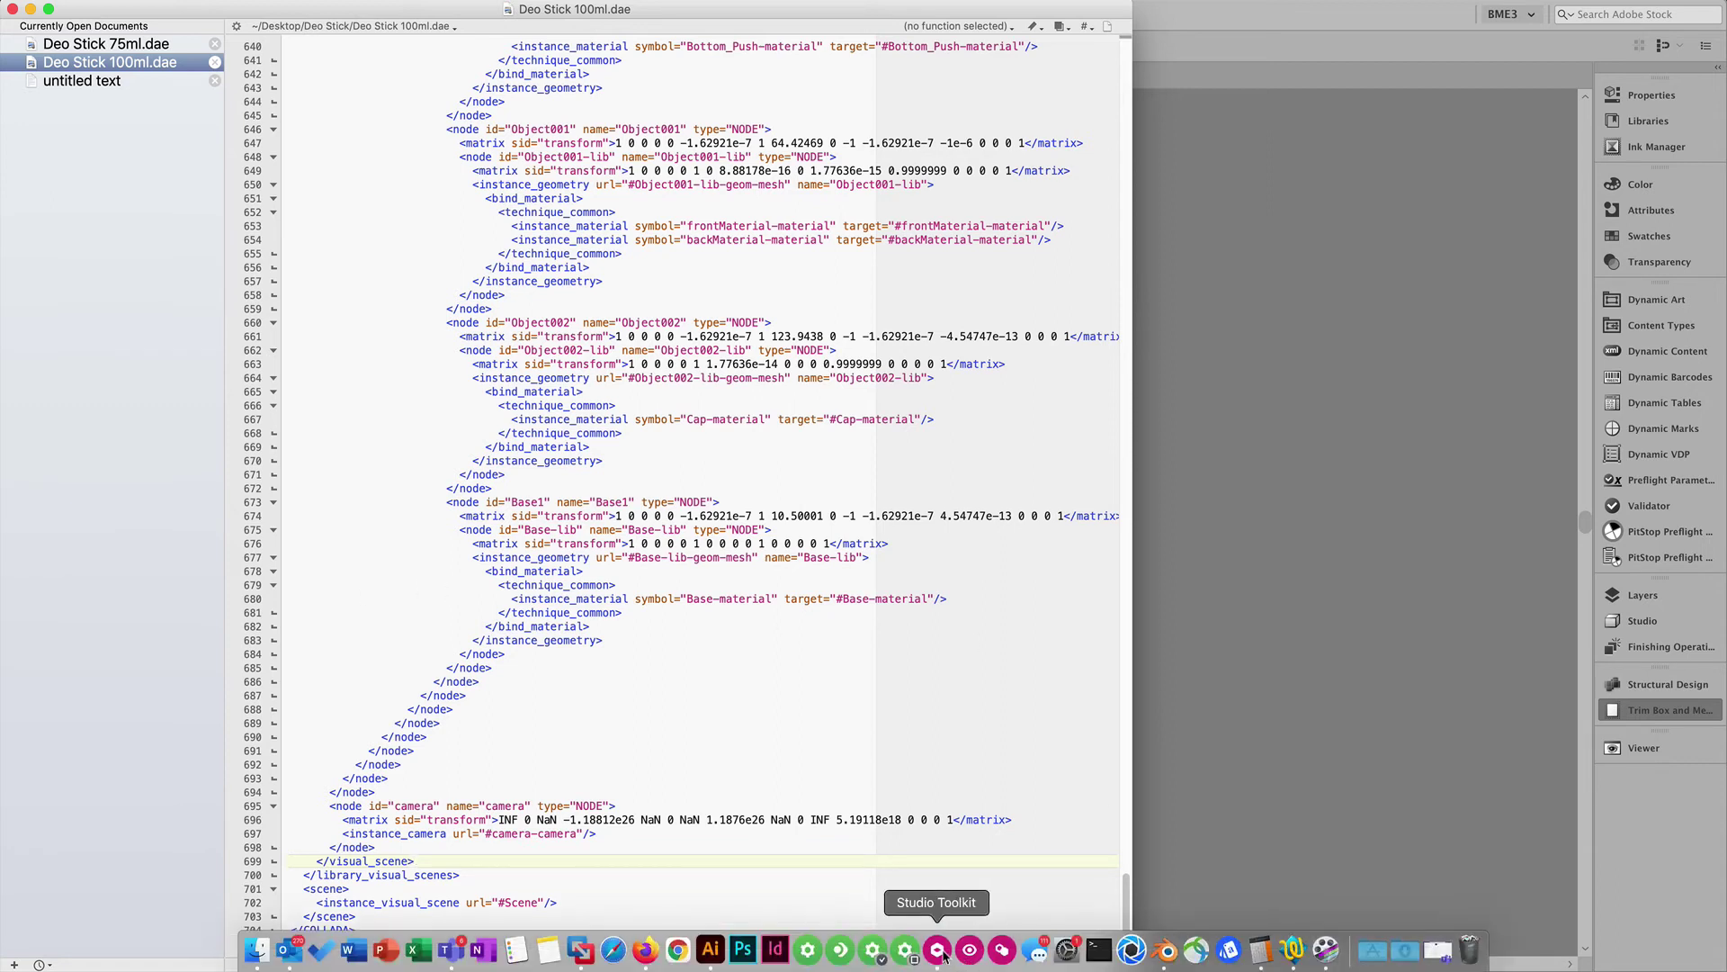
Step: Switch to Studio Toolkit and import Deo Stick 100ml.dae into the empty 3D document
click(940, 954)
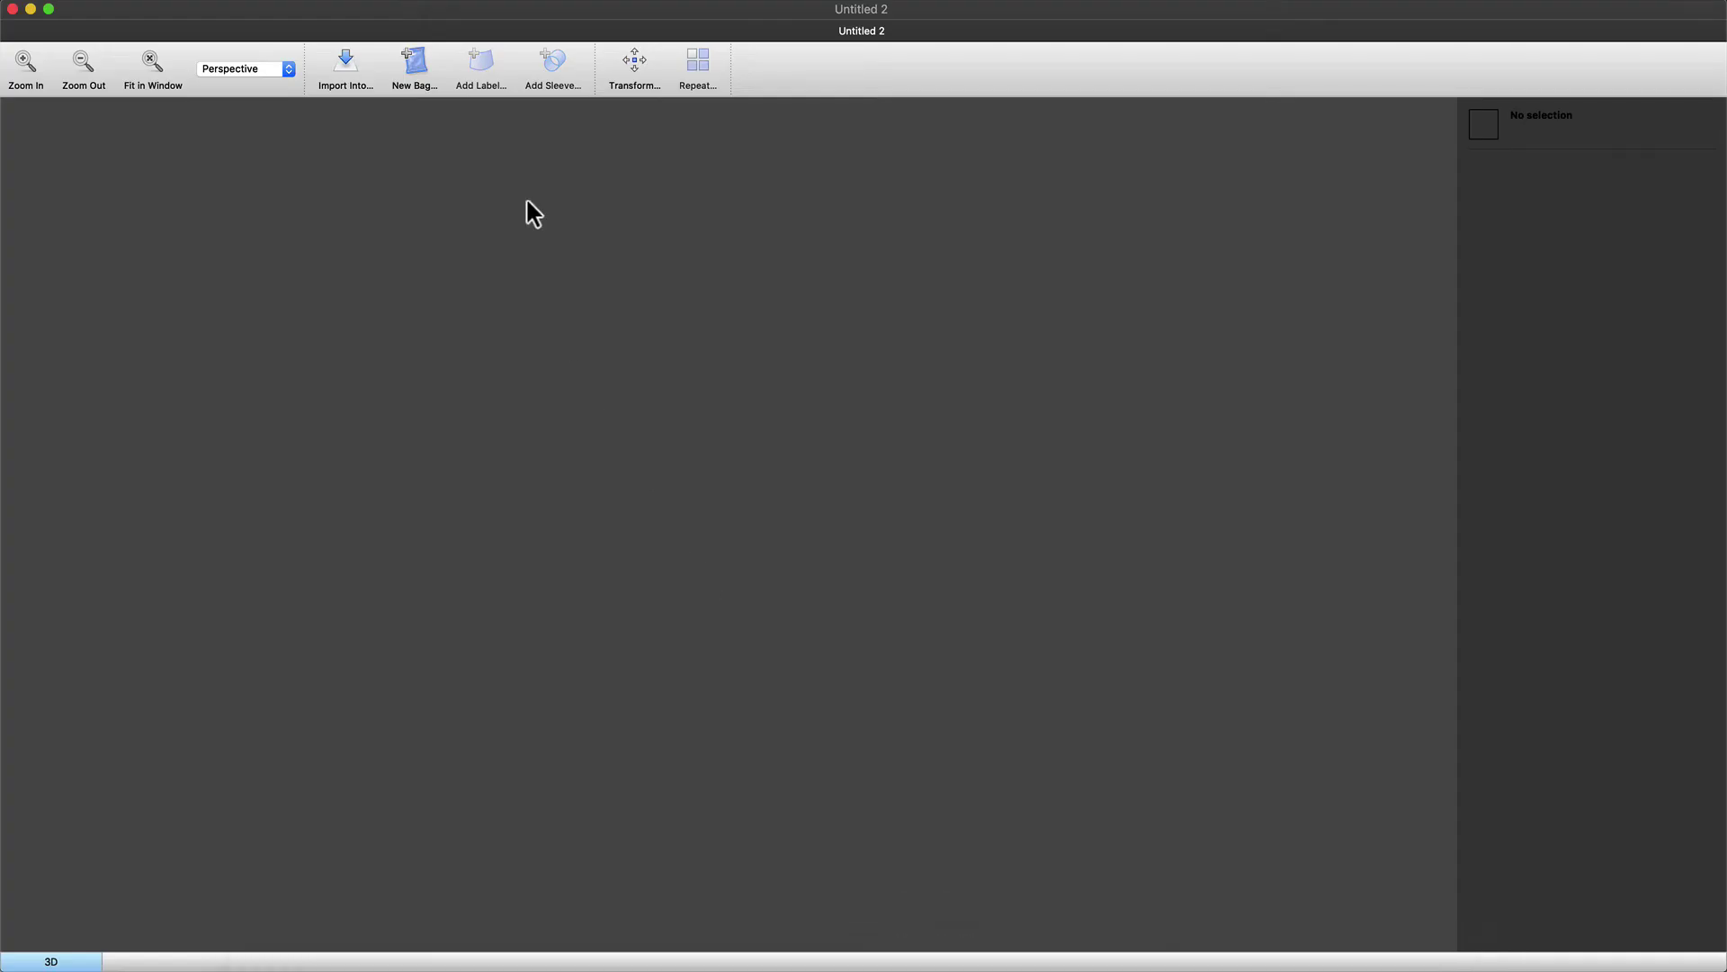
click(347, 65)
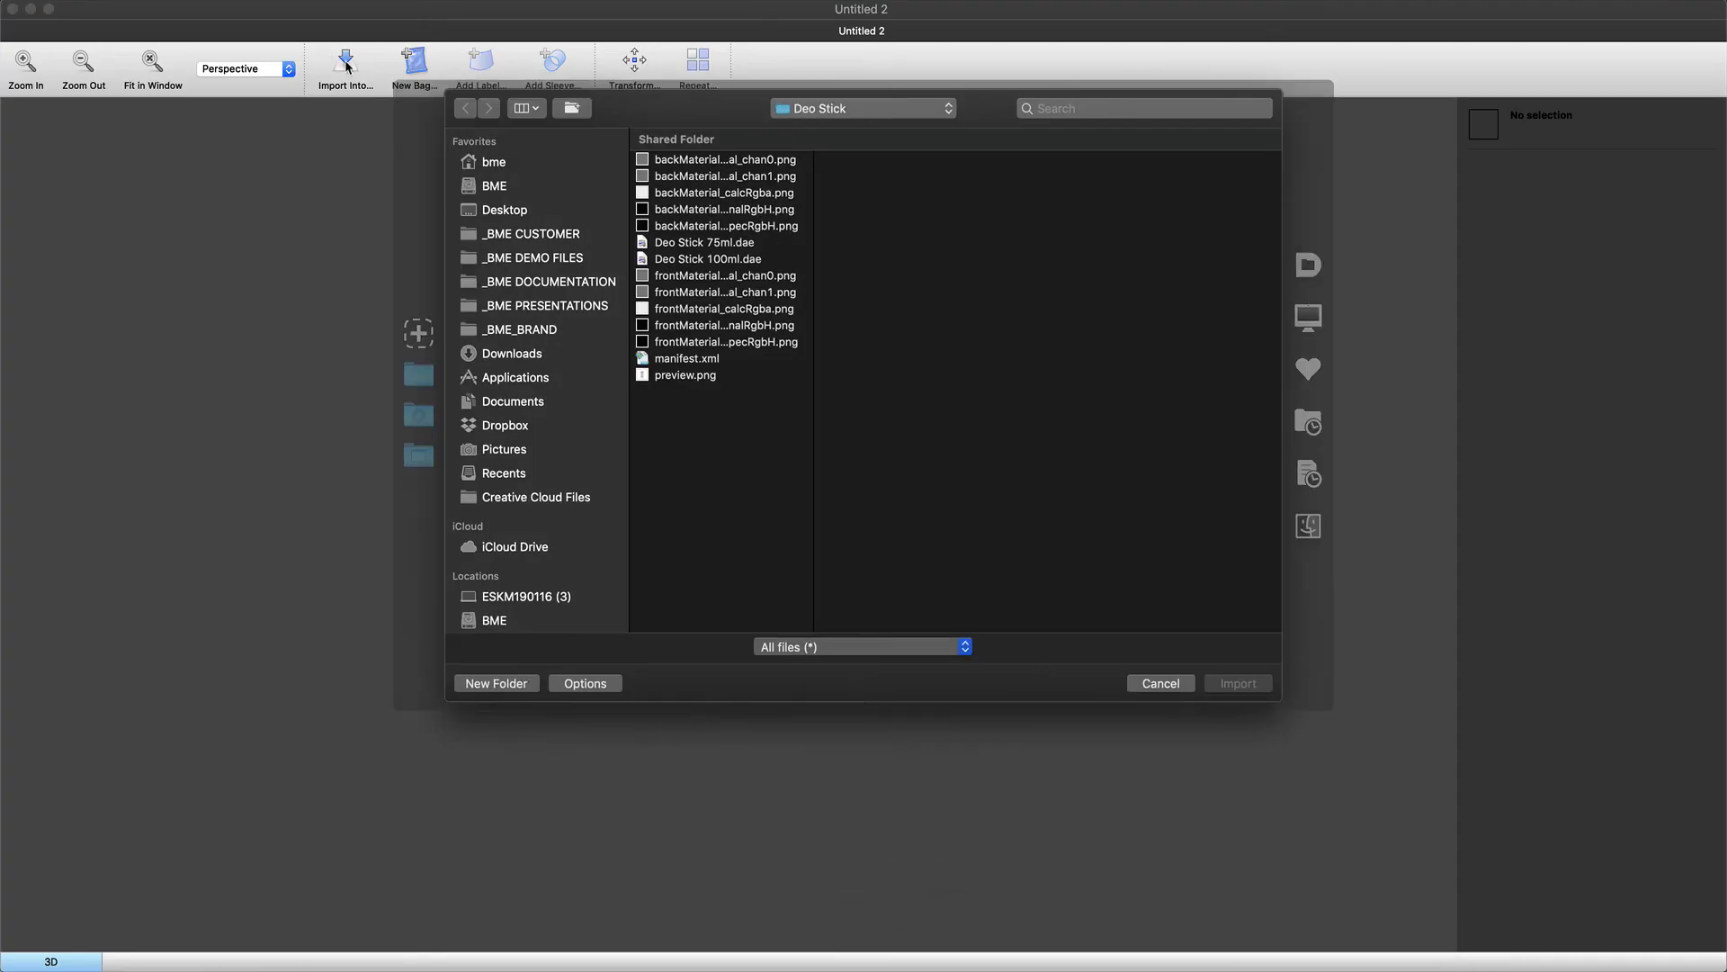
double_click(710, 260)
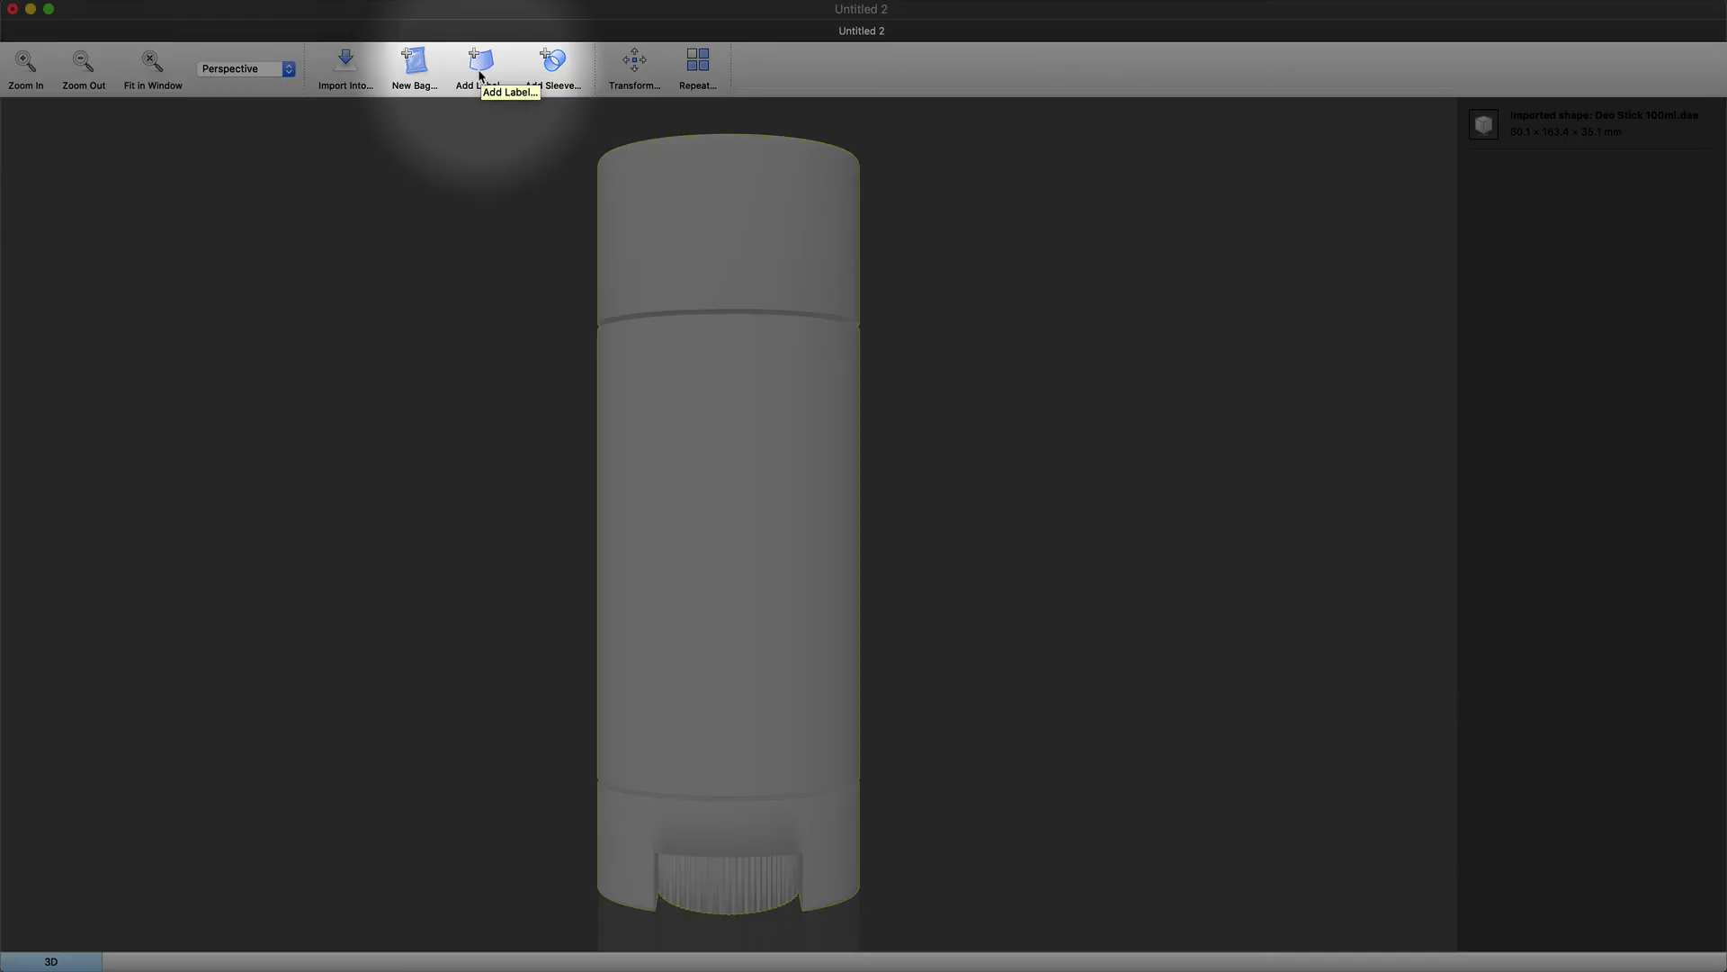
Step: Add a wrap around label to the Deo Stick model and set its height to 100 mm
click(481, 72)
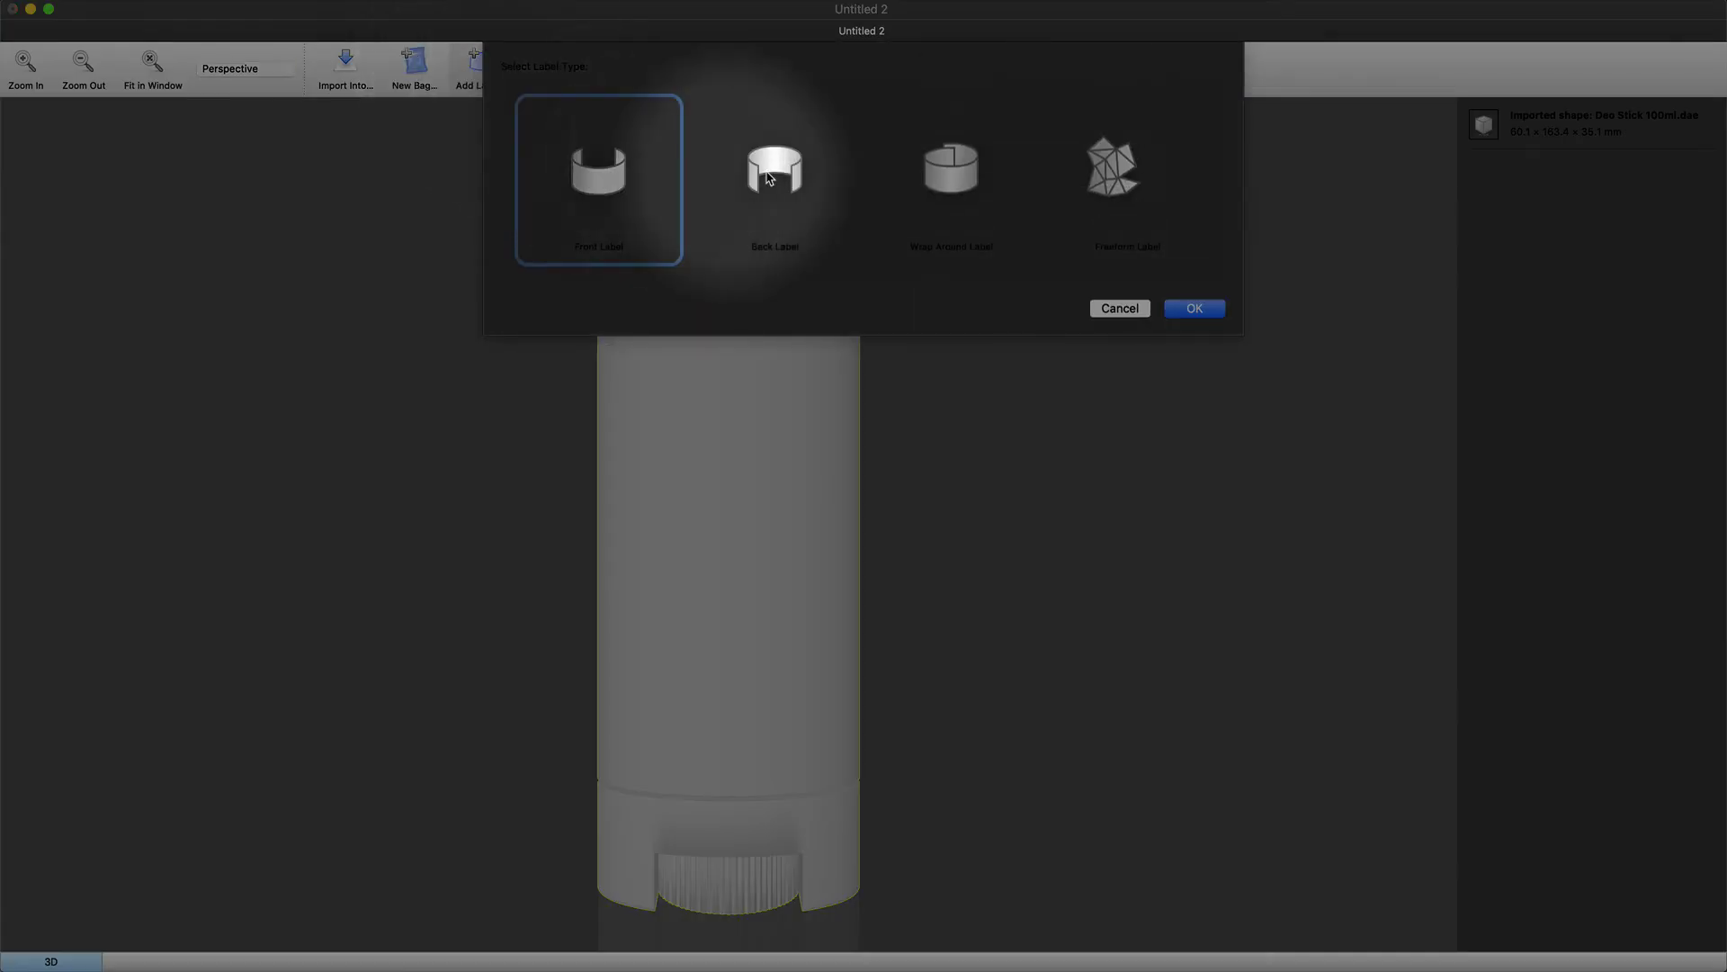
click(951, 171)
click(1197, 307)
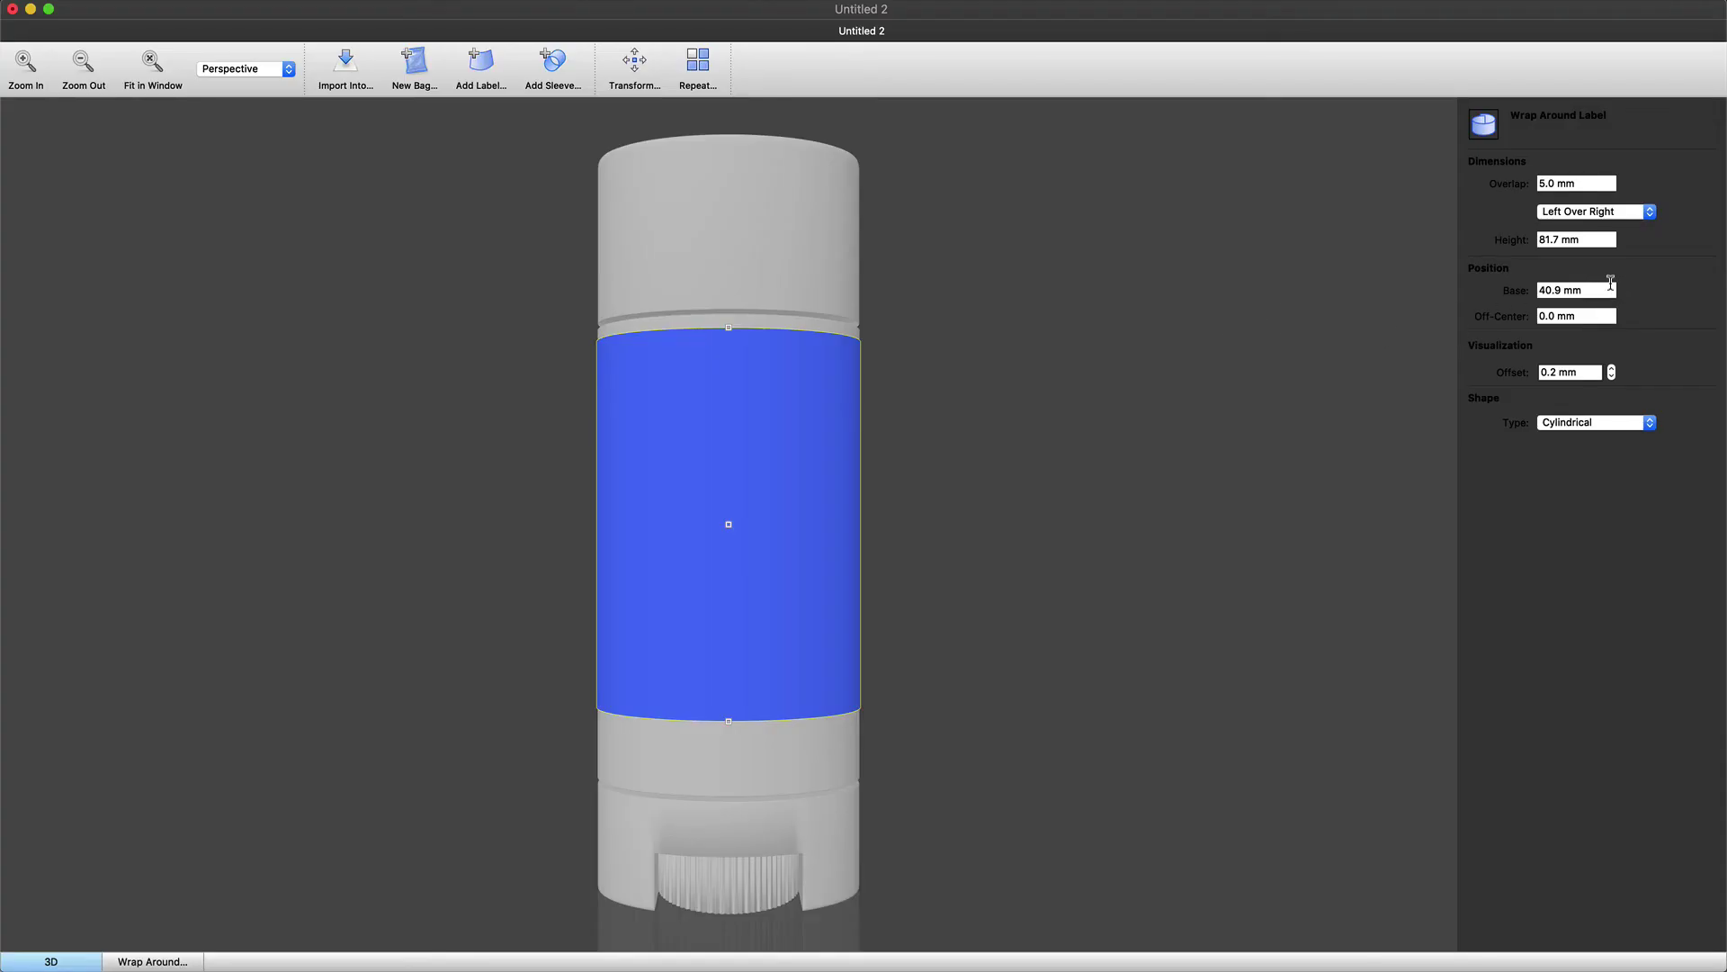
drag(1603, 239, 1511, 243)
text(100)
key(Tab)
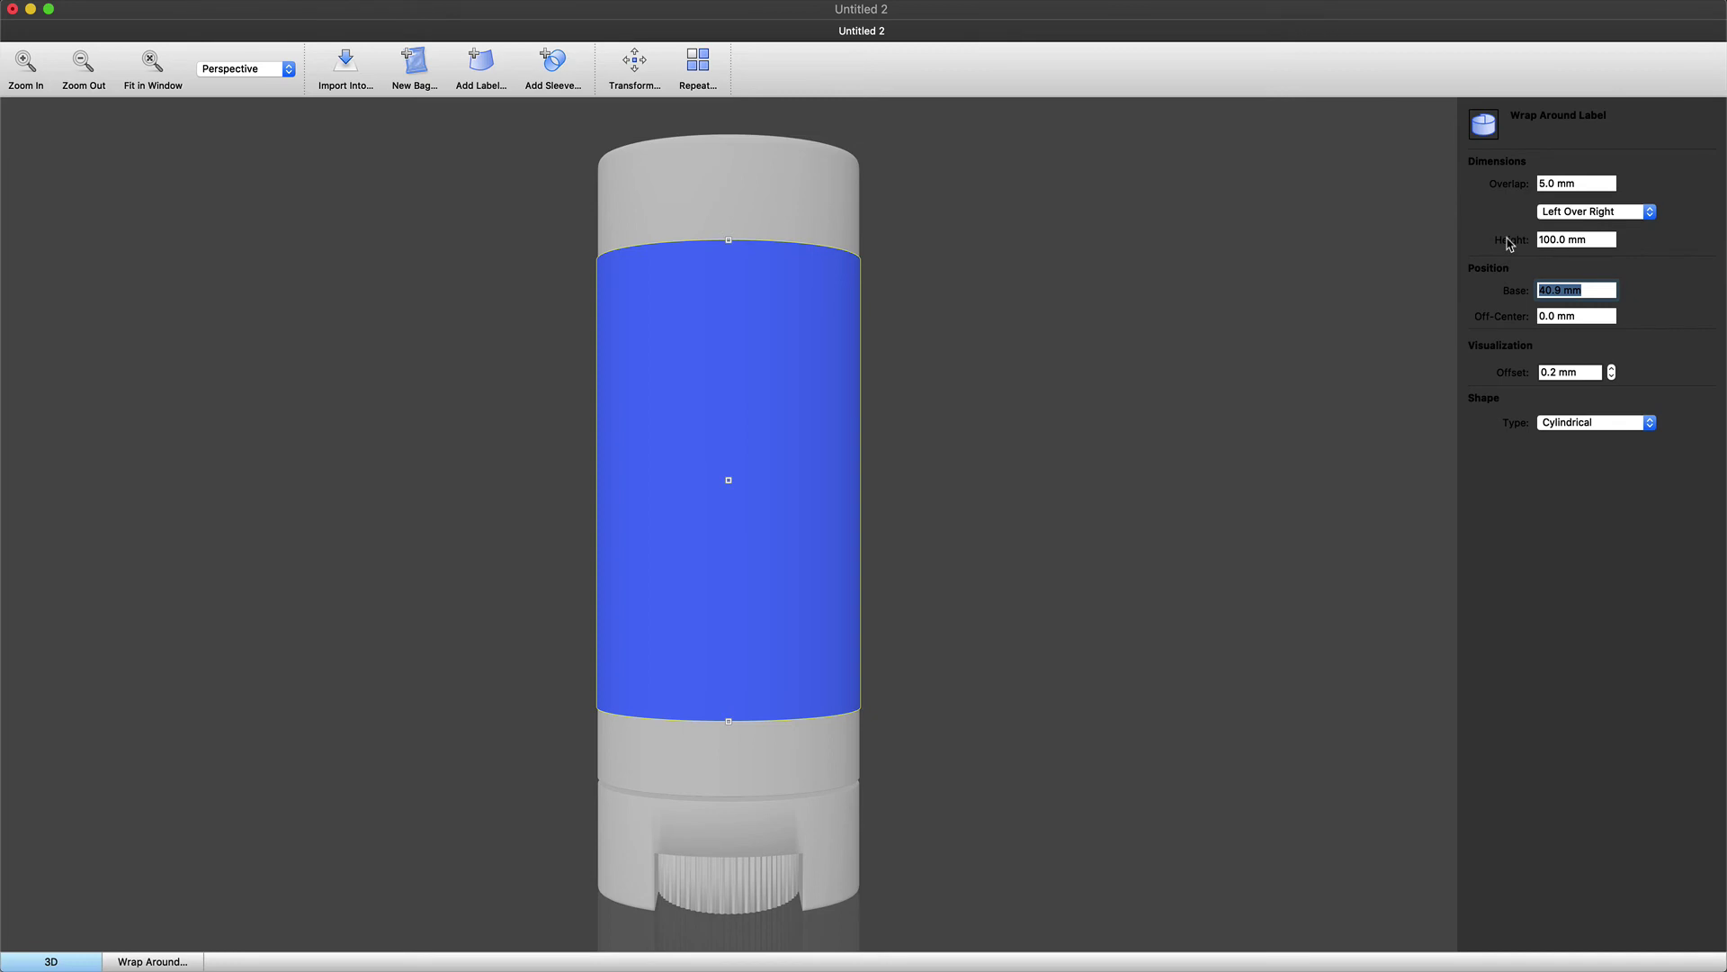
Step: Move the label down between the cap and base, to about 25.6 mm base and 39.2 mm off-center, with its overlap on the narrow side
drag(730, 497, 898, 574)
drag(883, 817, 1254, 788)
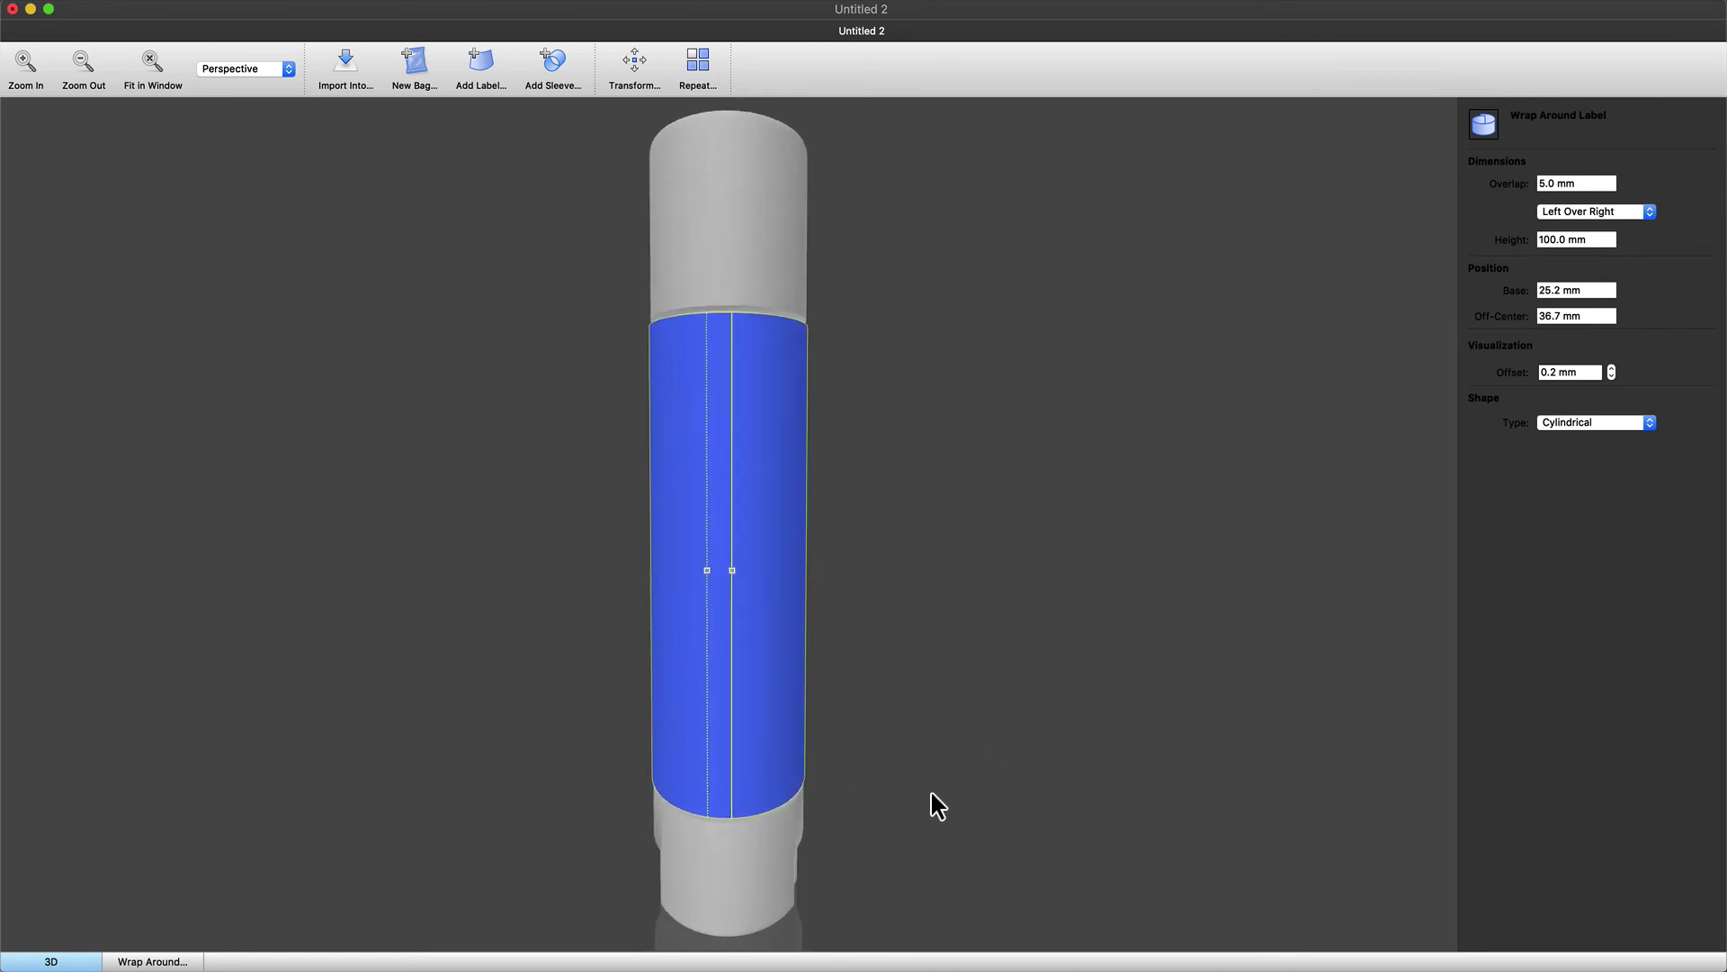
drag(930, 805, 431, 766)
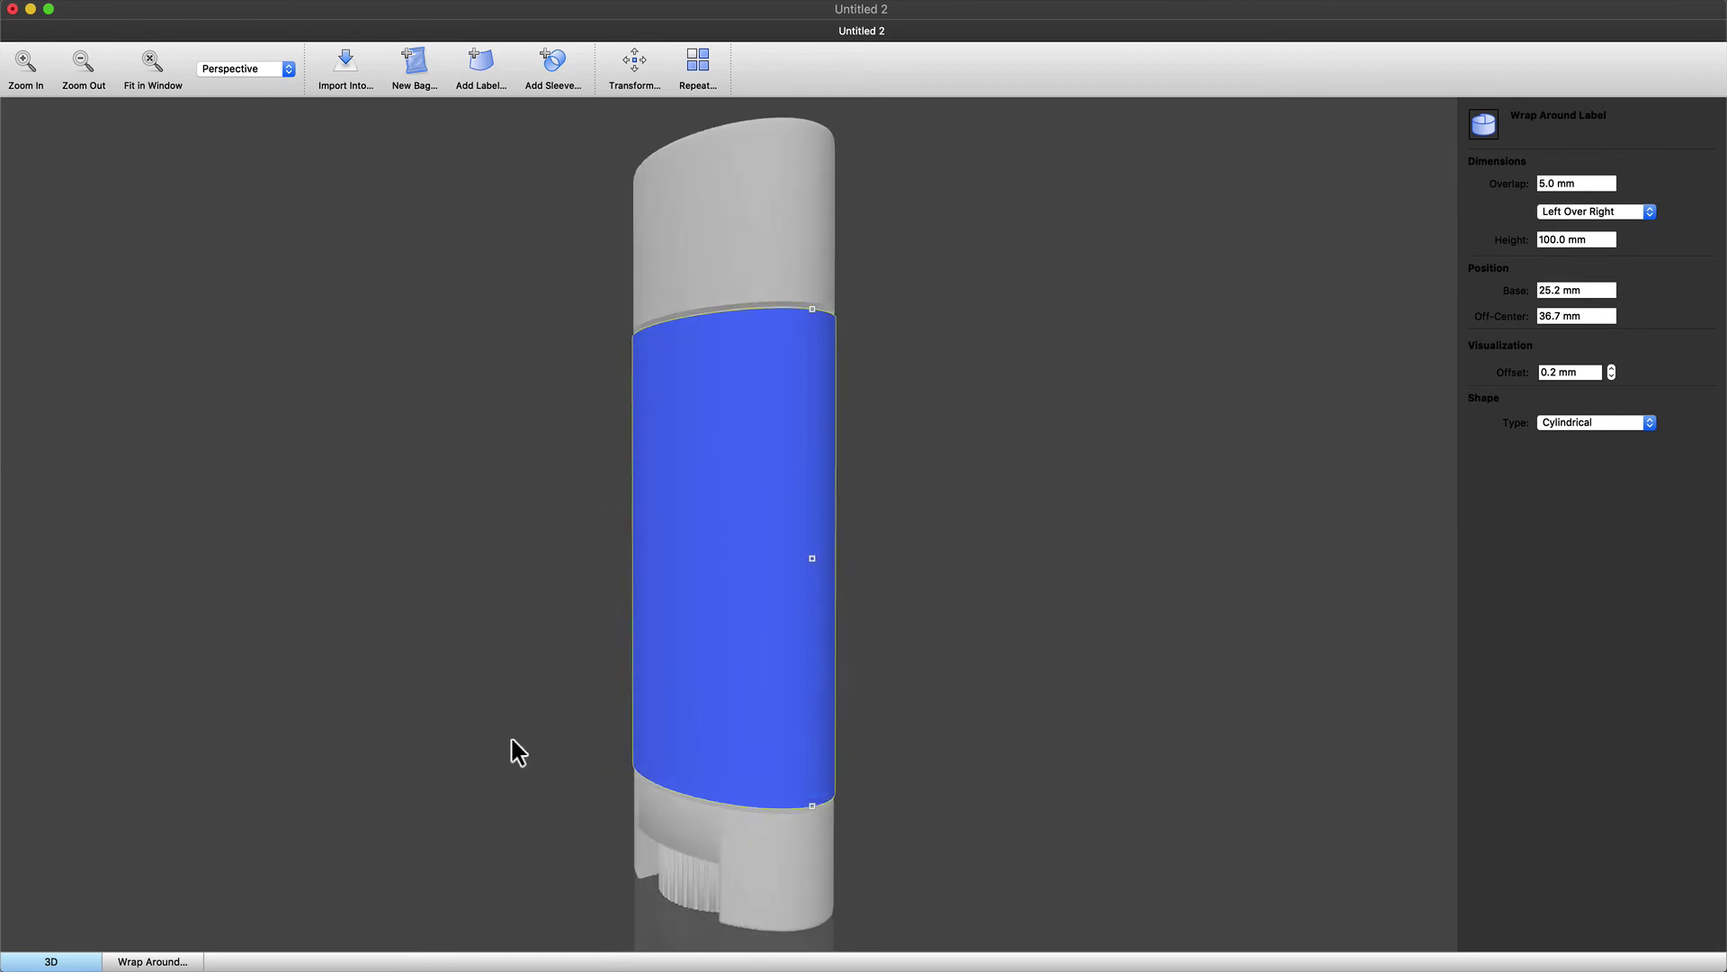
drag(799, 563, 808, 561)
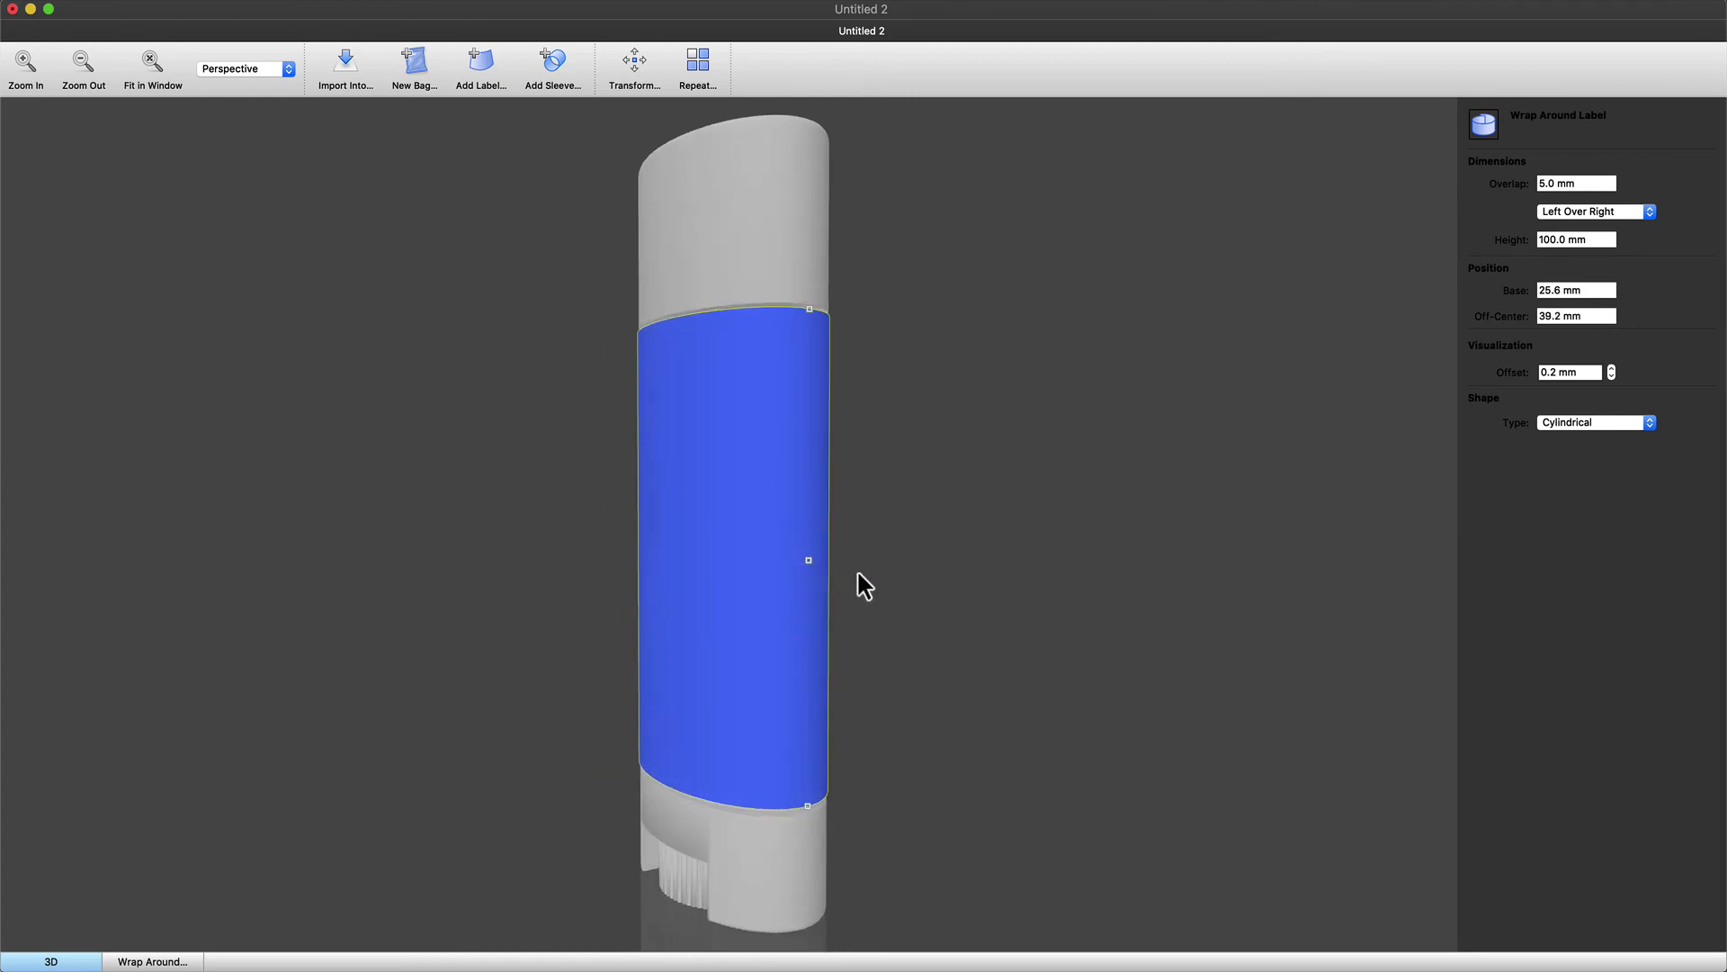
drag(848, 633, 759, 637)
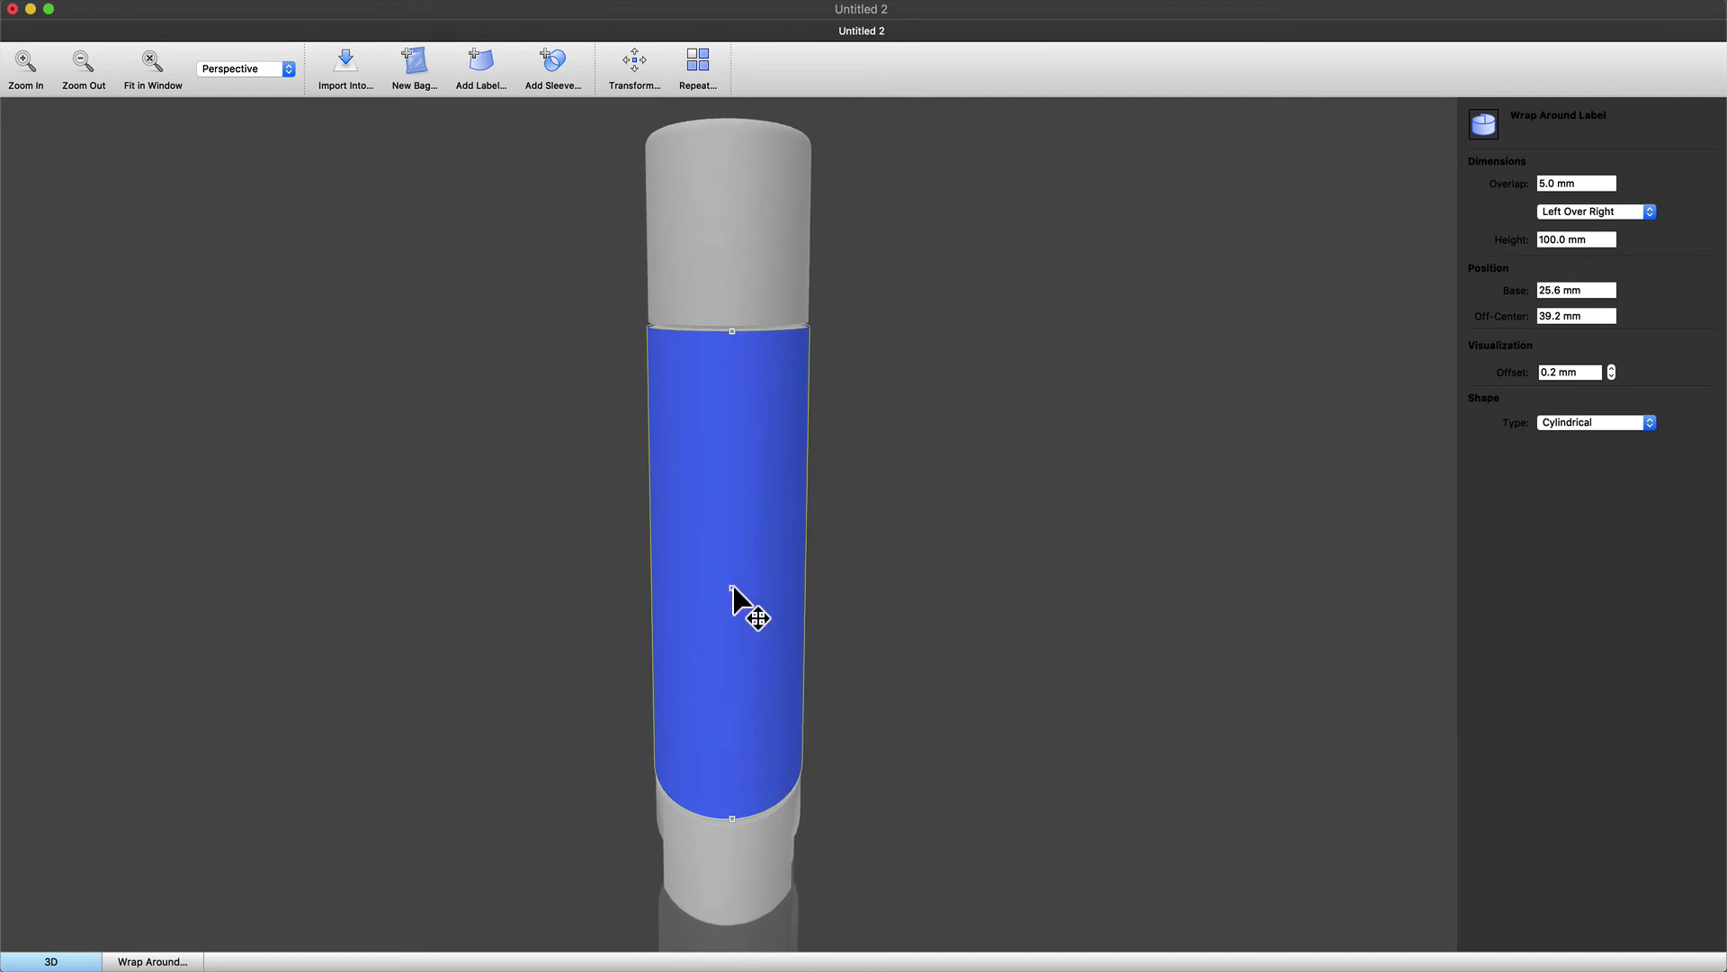
drag(733, 586, 731, 586)
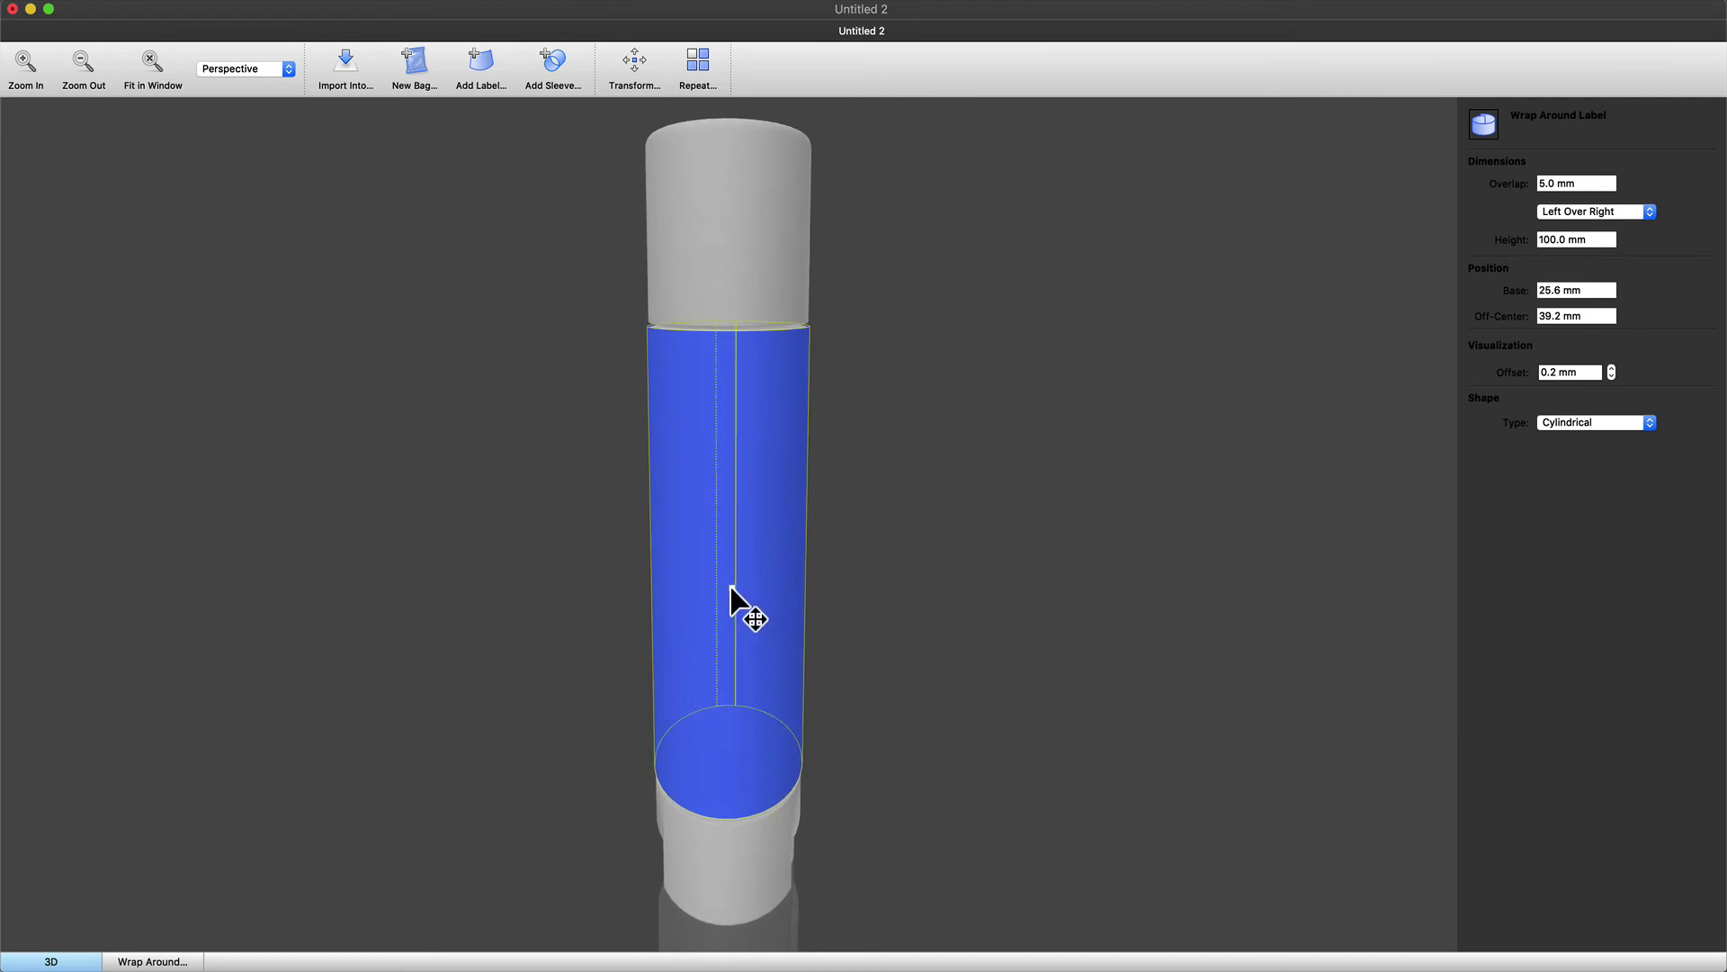
click(959, 583)
drag(798, 759, 1324, 747)
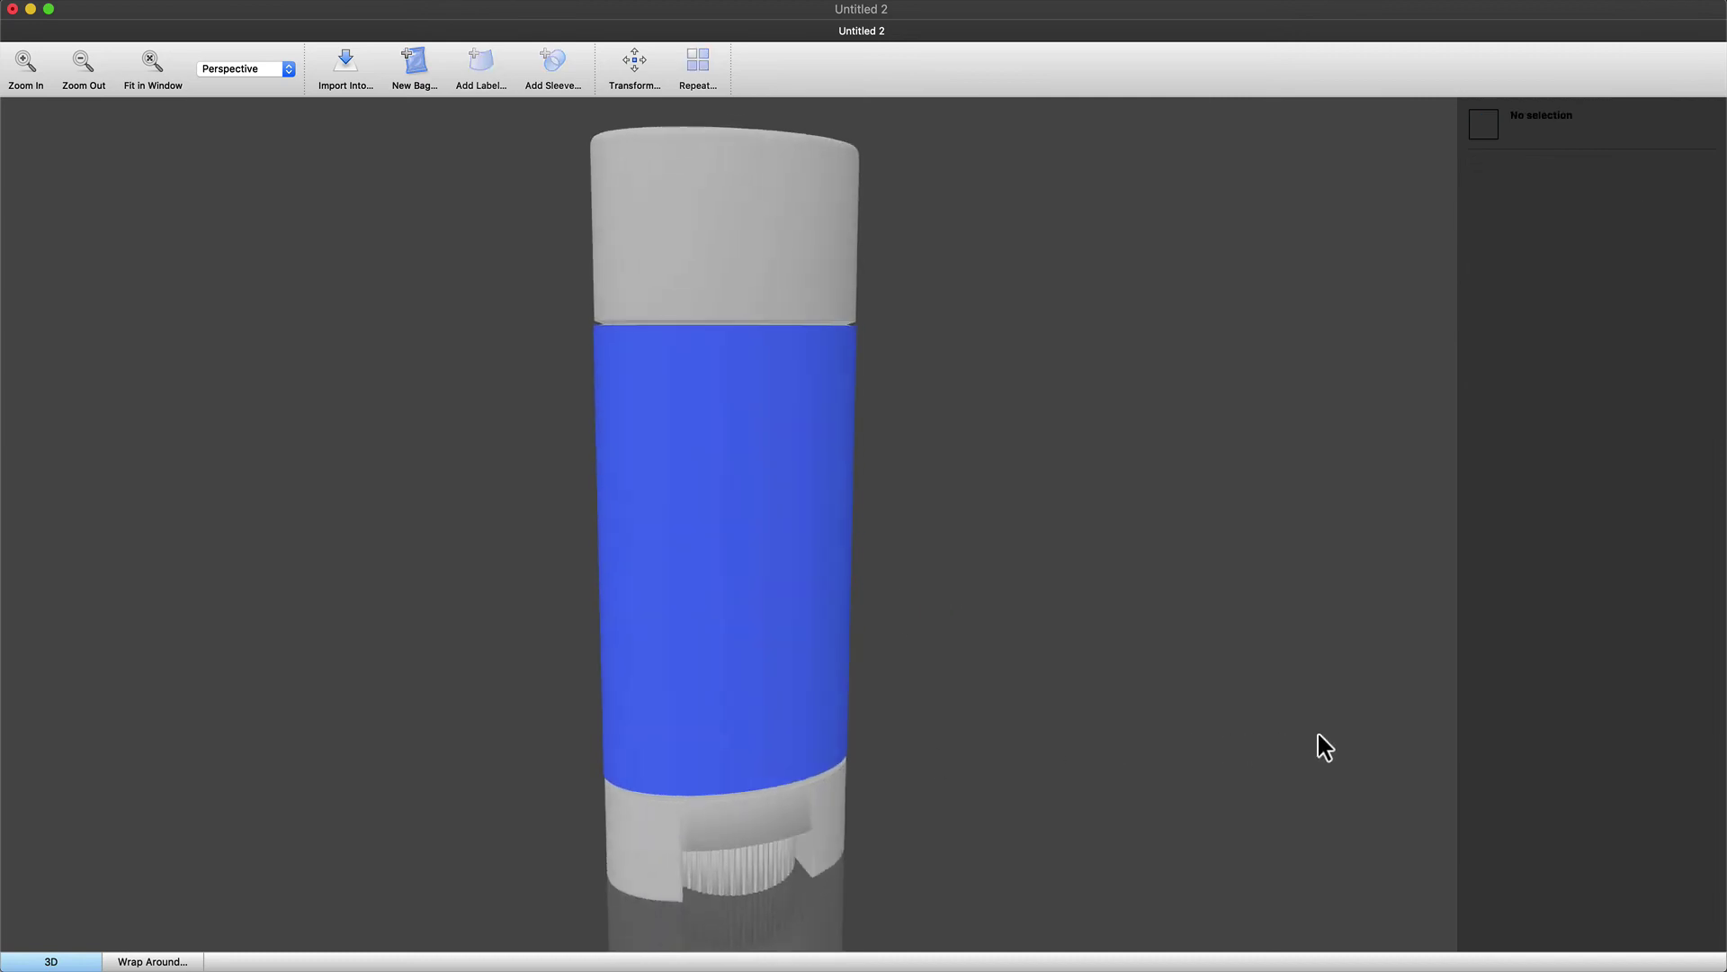
drag(1112, 710, 752, 752)
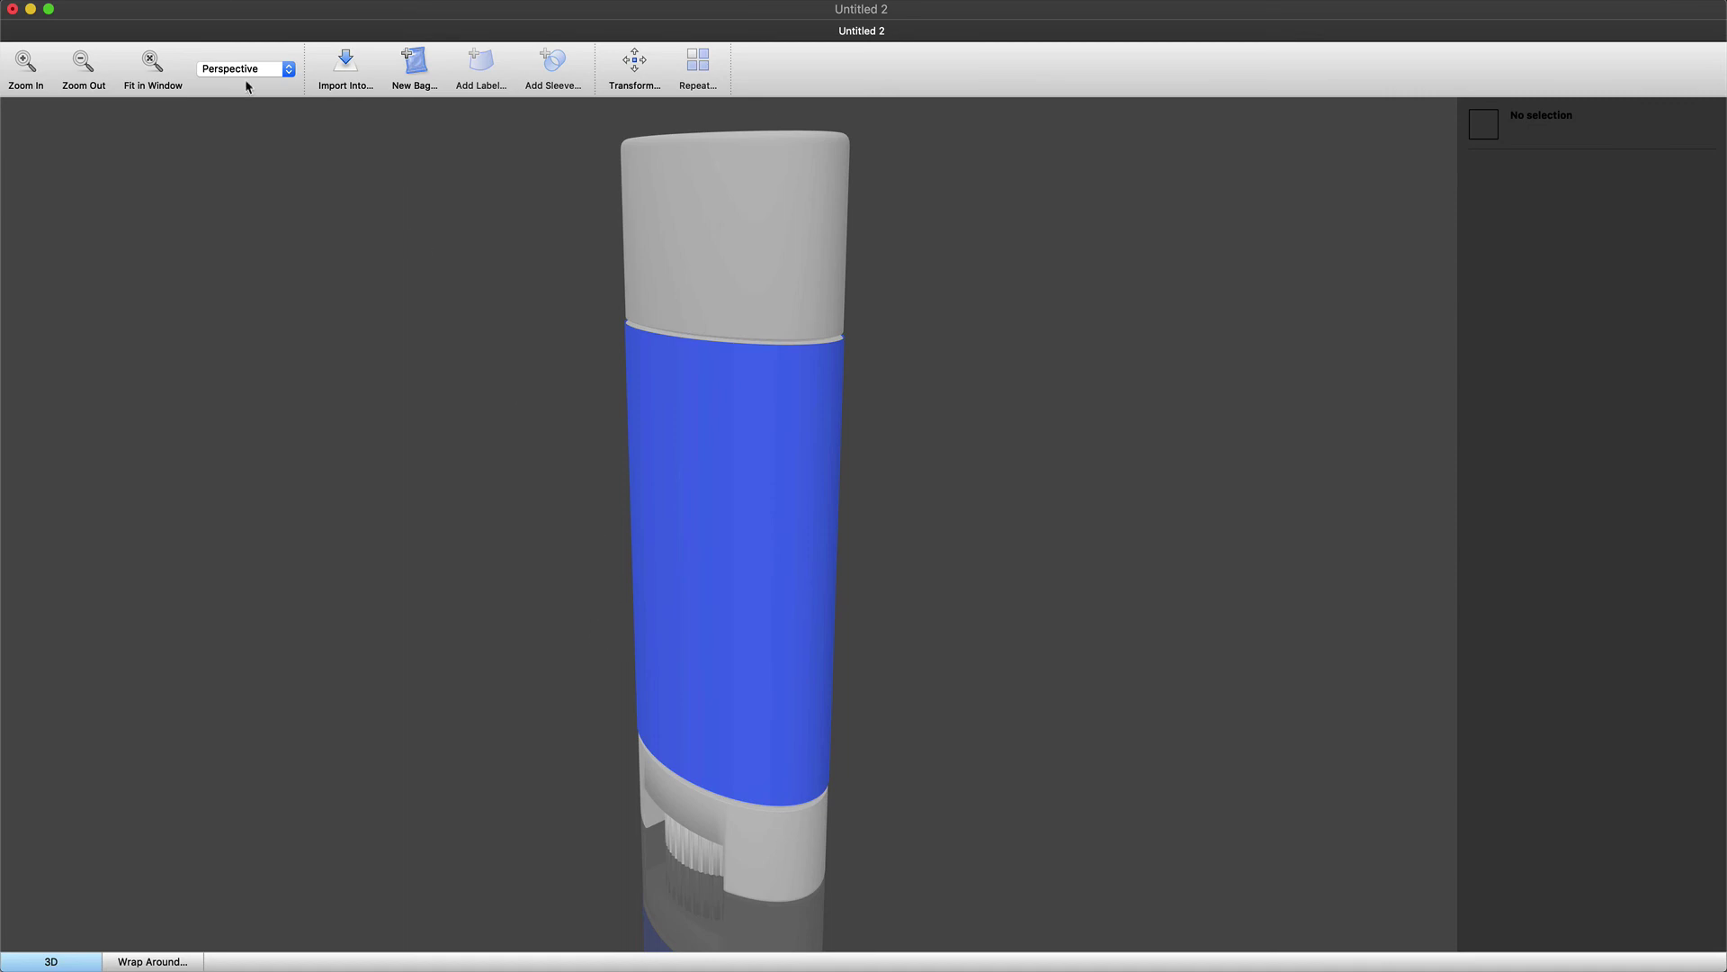
Step: Save the labelled model as Deo Stick 100ml in the Deo Stick folder on the Desktop
click(168, 5)
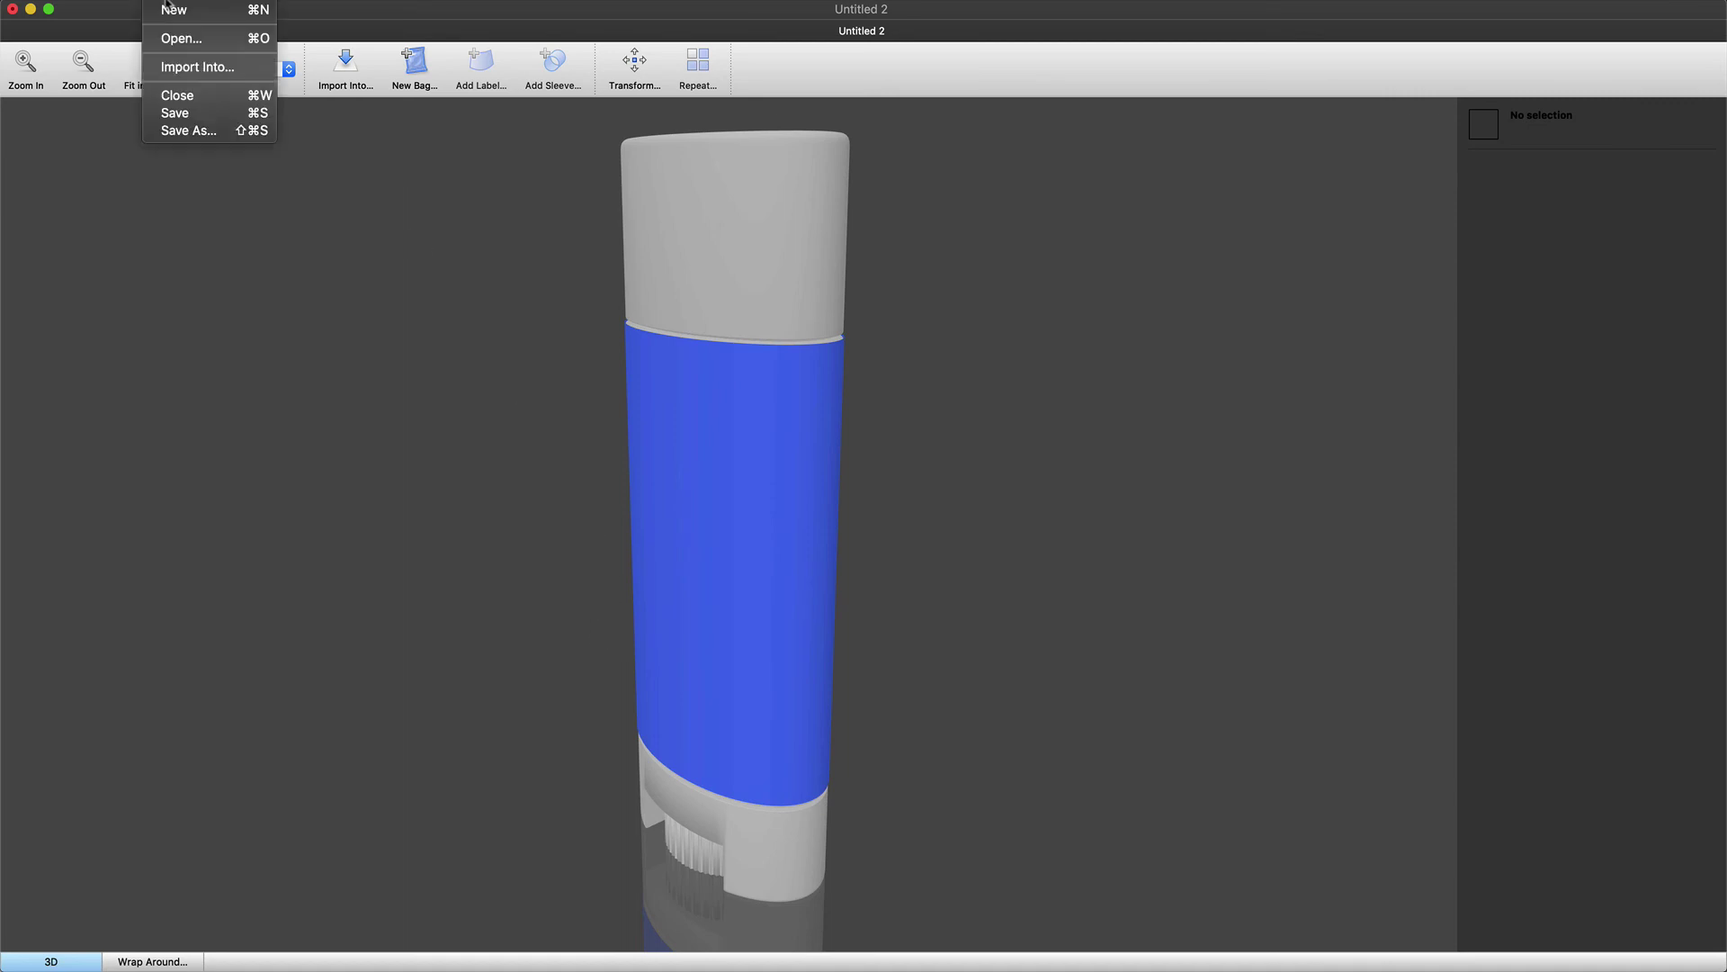
click(190, 132)
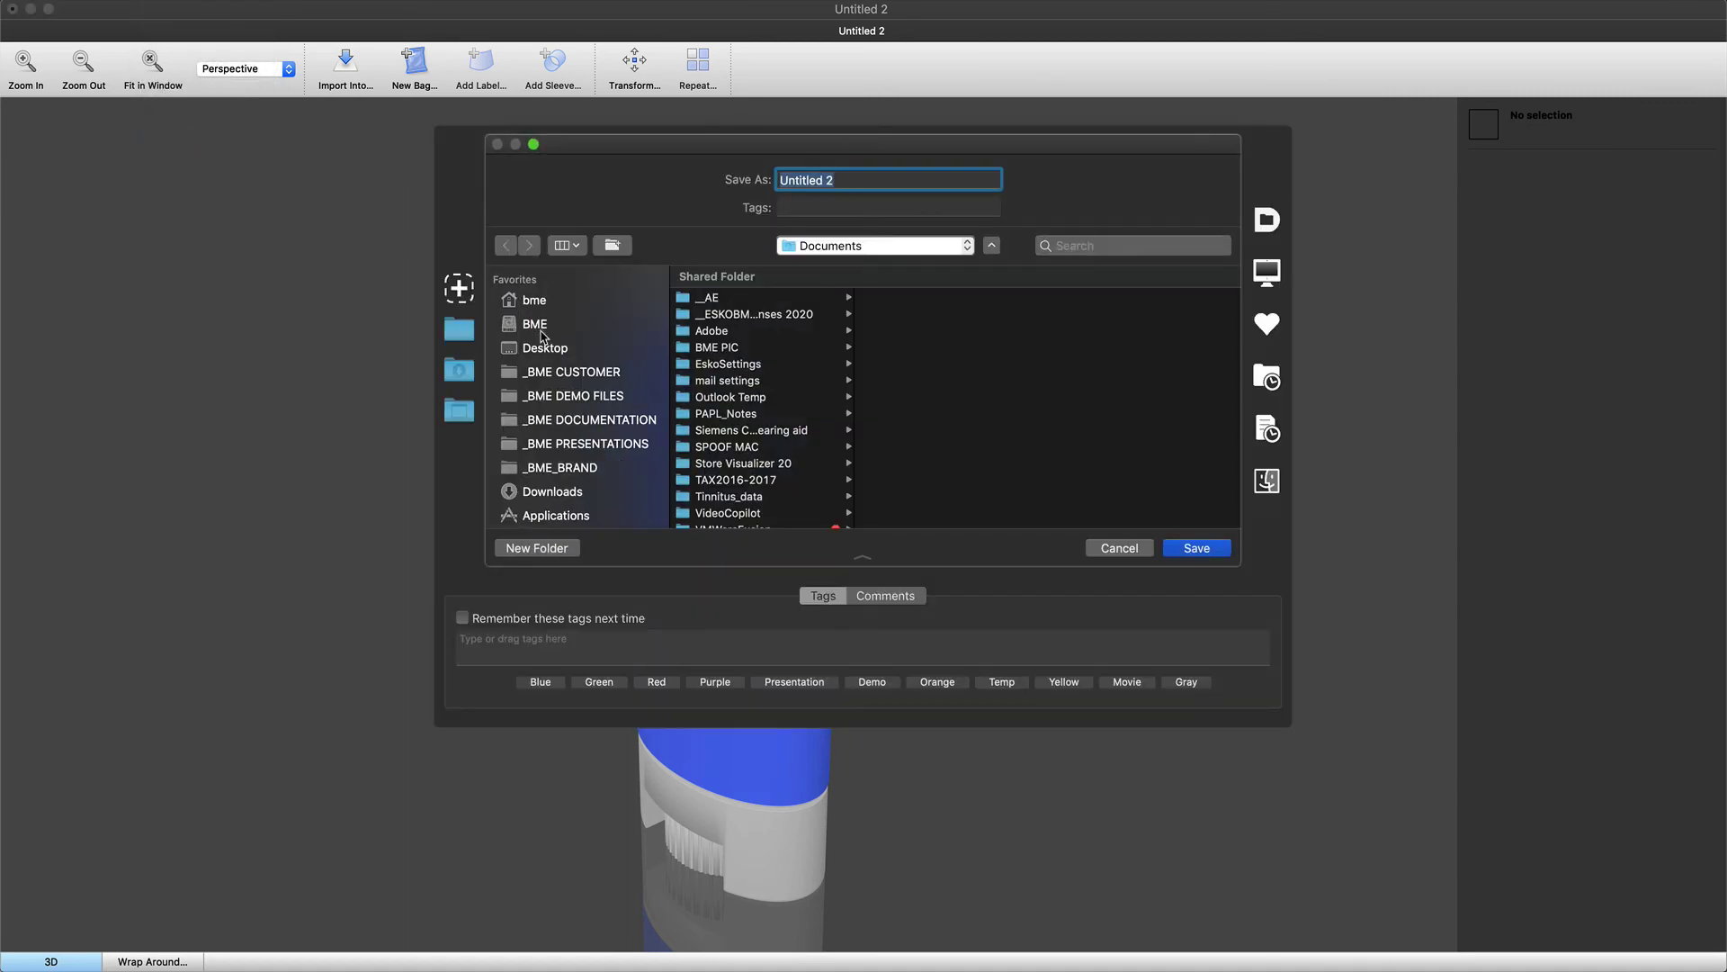
click(544, 350)
click(743, 304)
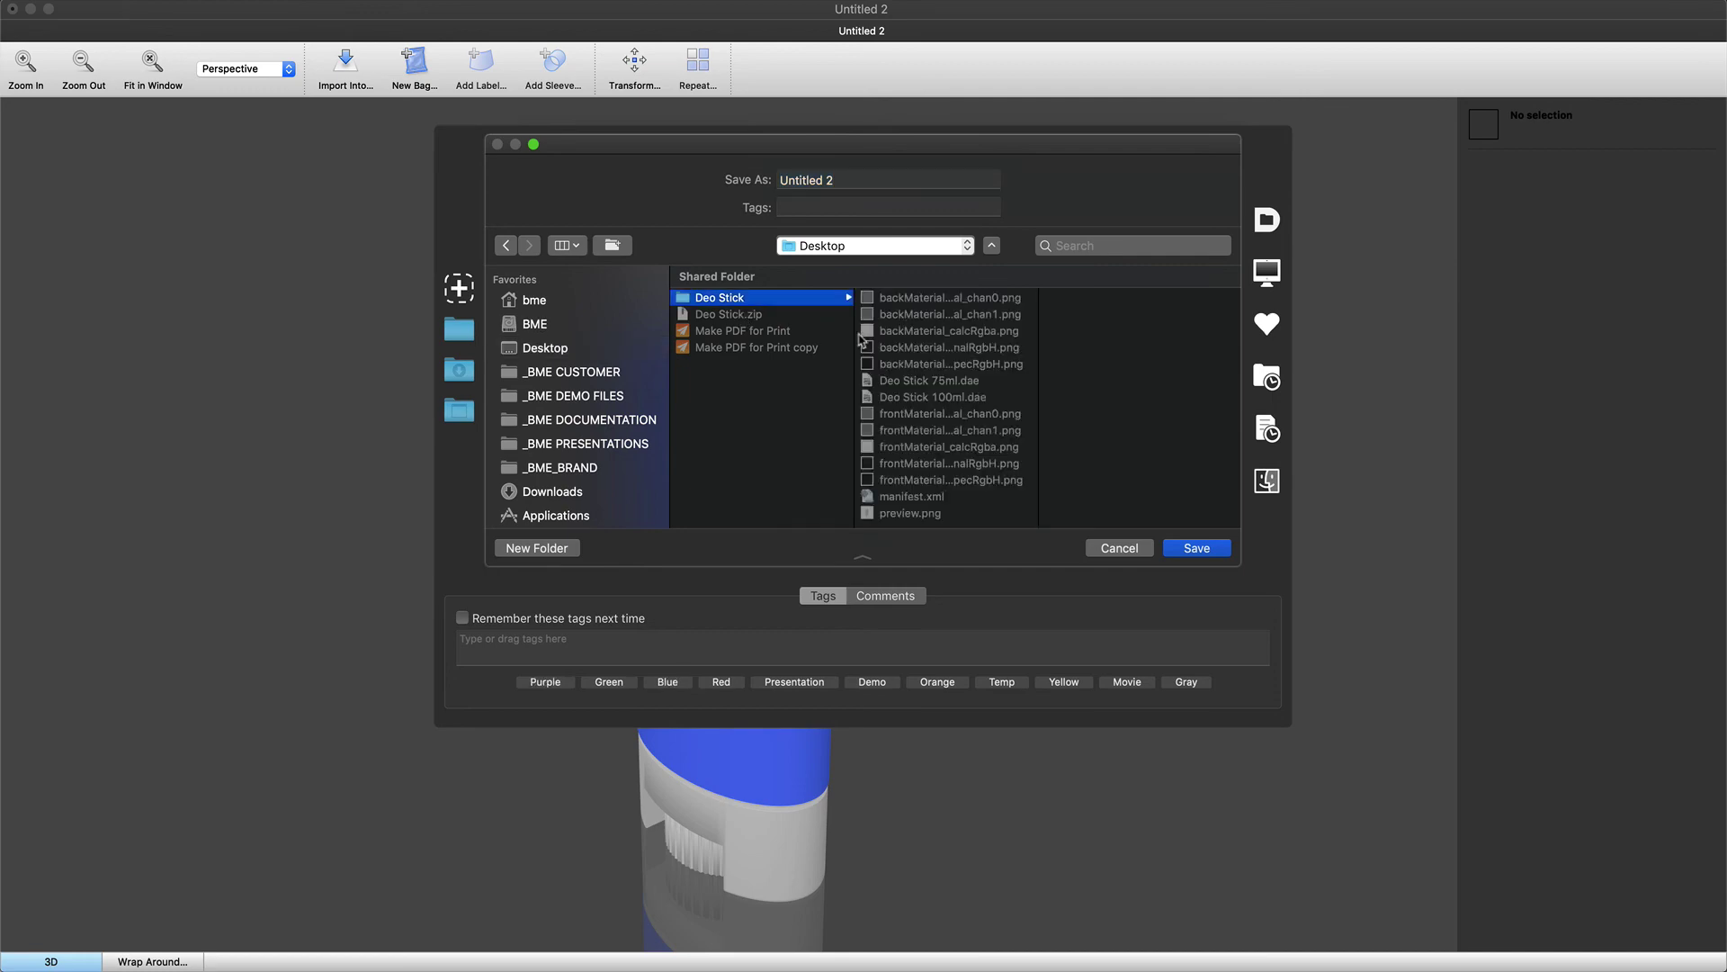
click(903, 398)
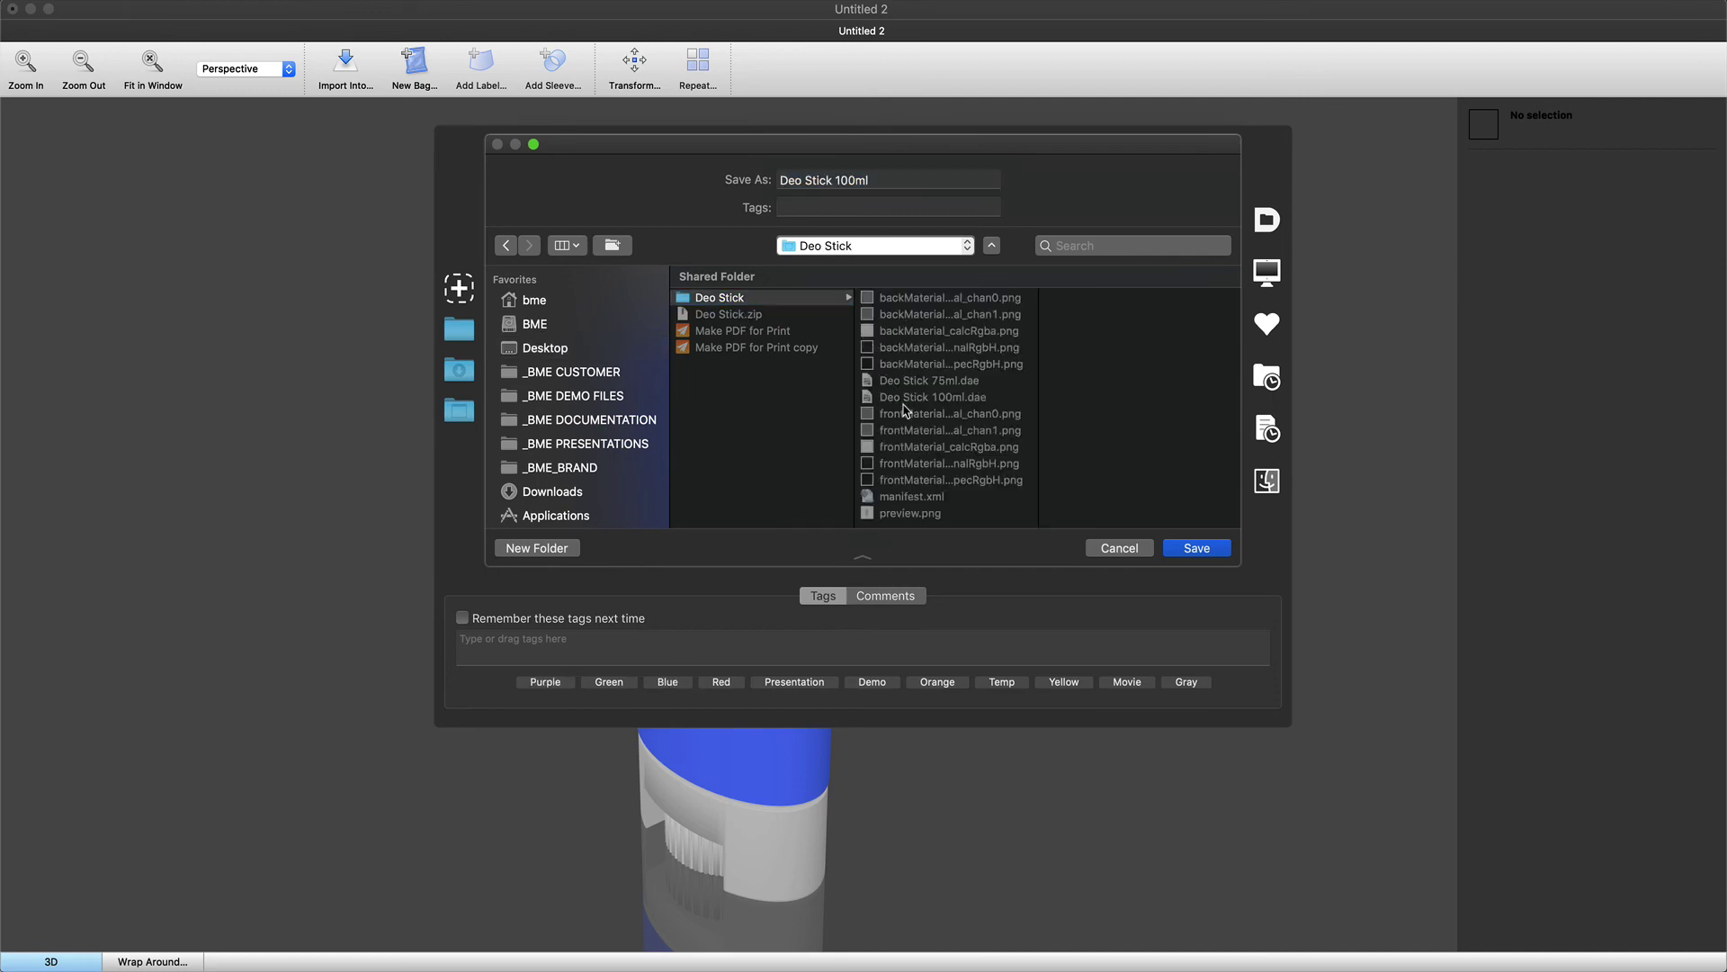
click(1197, 548)
Step: Check the saved Deo Stick 100ml.zae in the Desktop's Deo Stick folder in Finder
mouse_move(1723, 967)
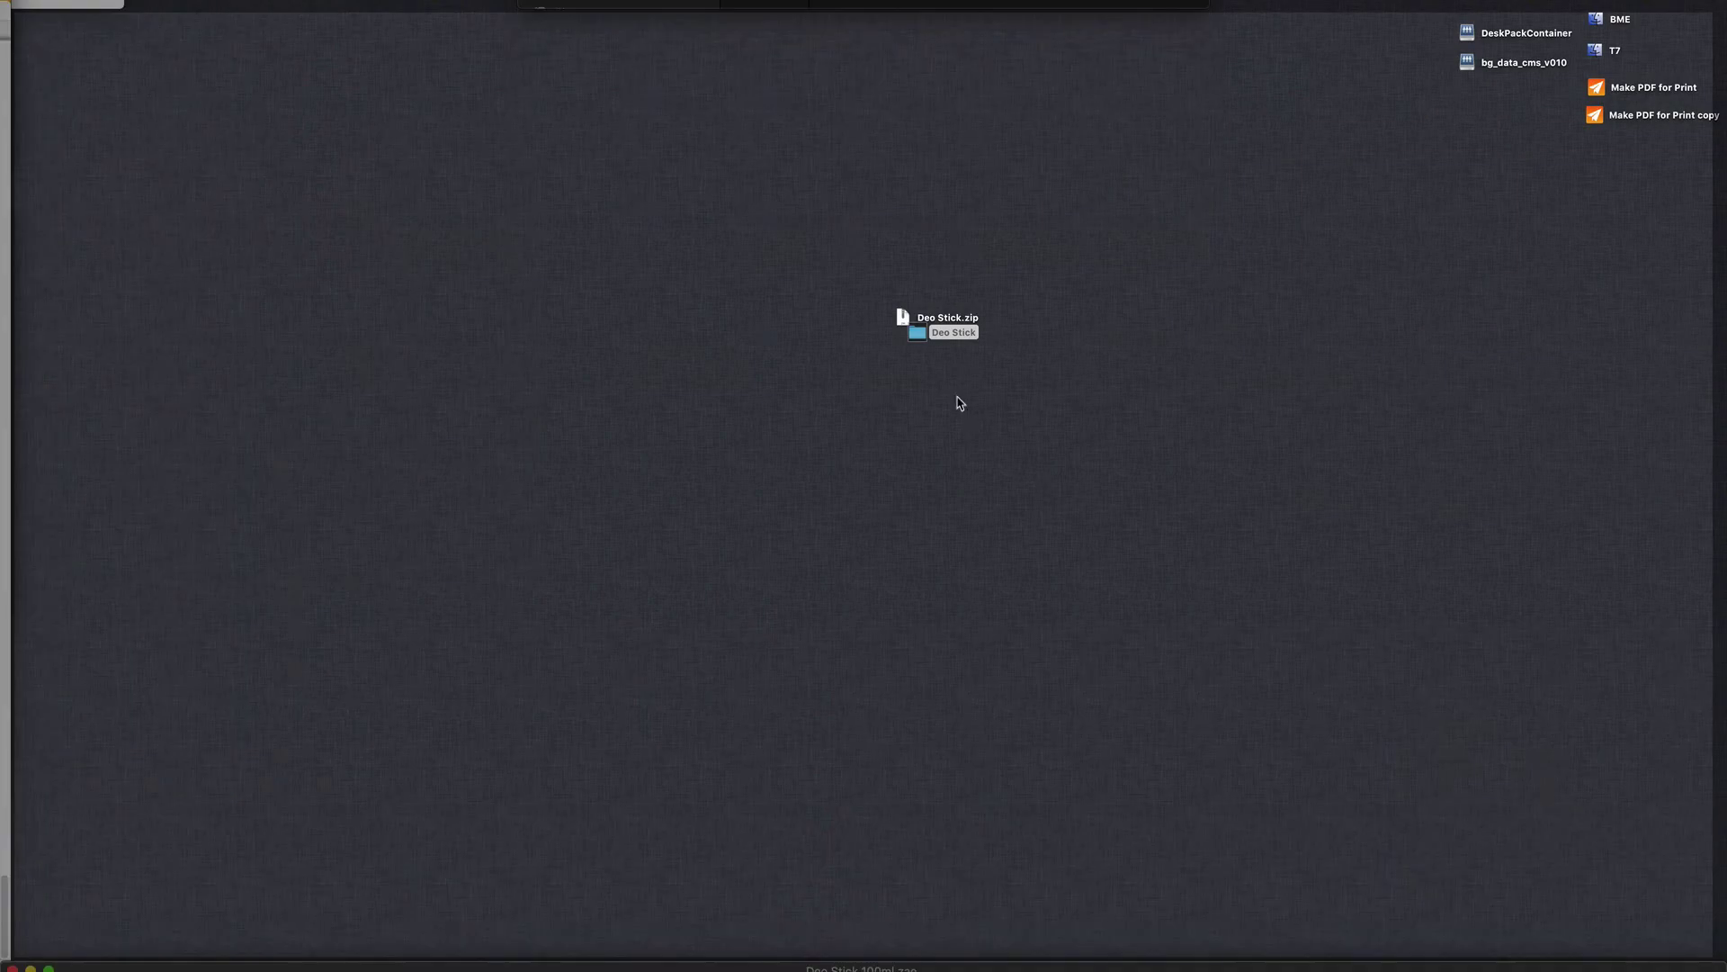
double_click(917, 333)
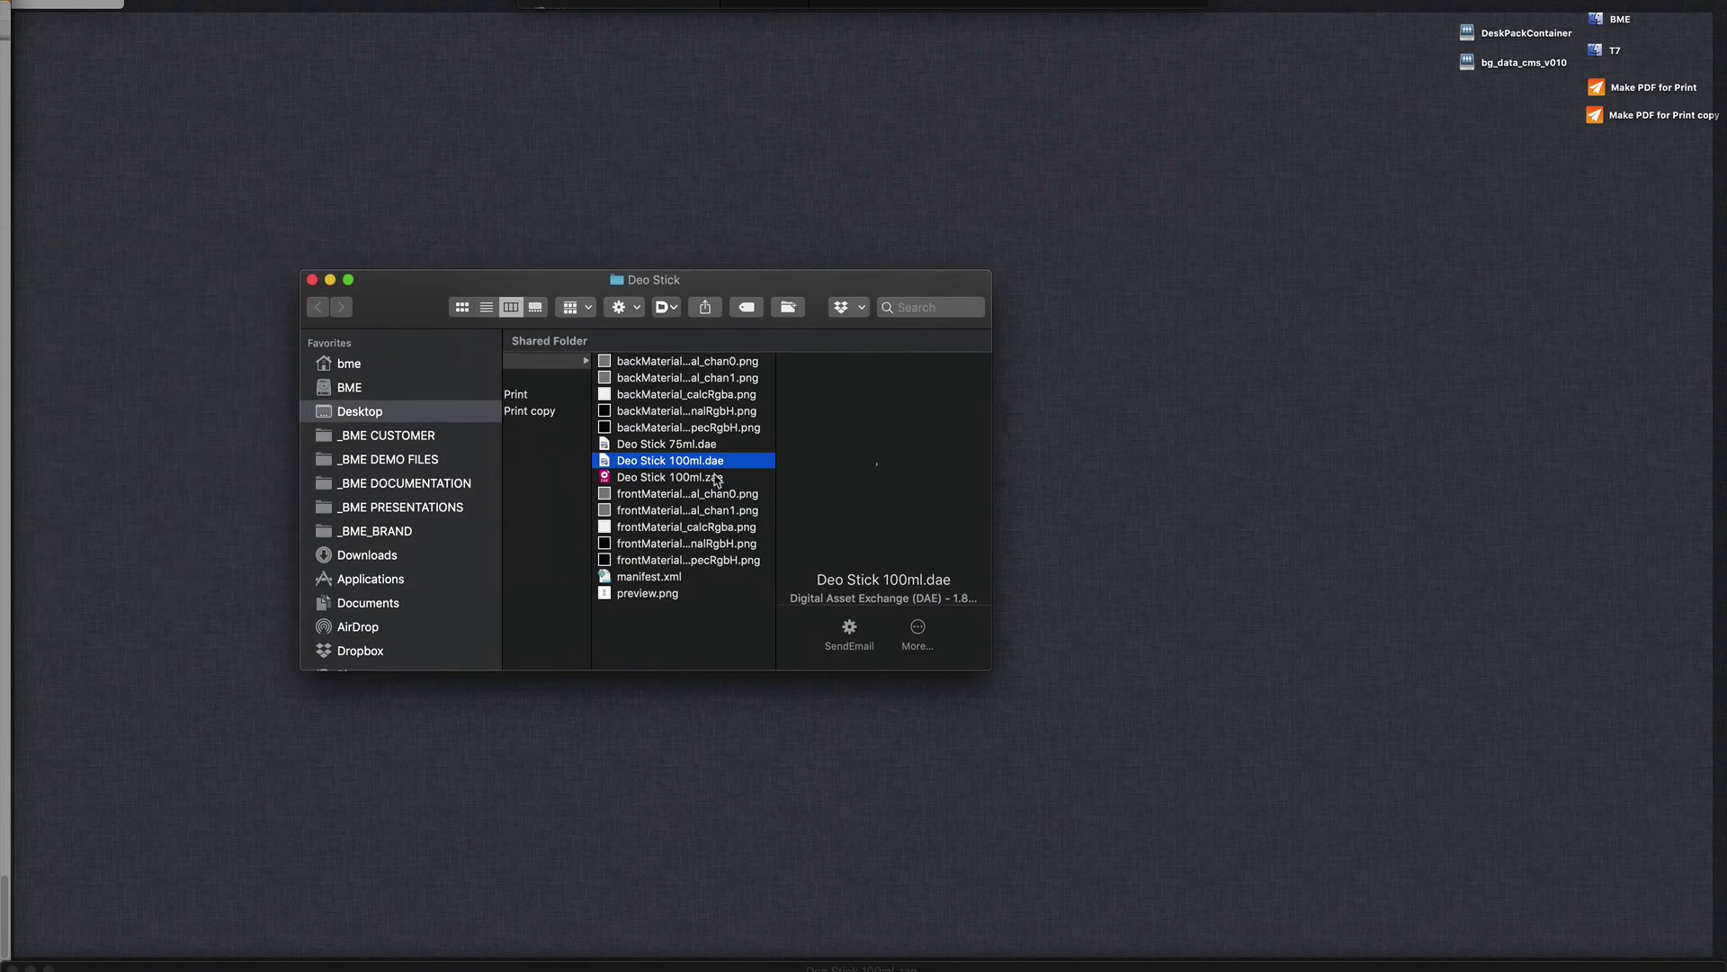
click(717, 478)
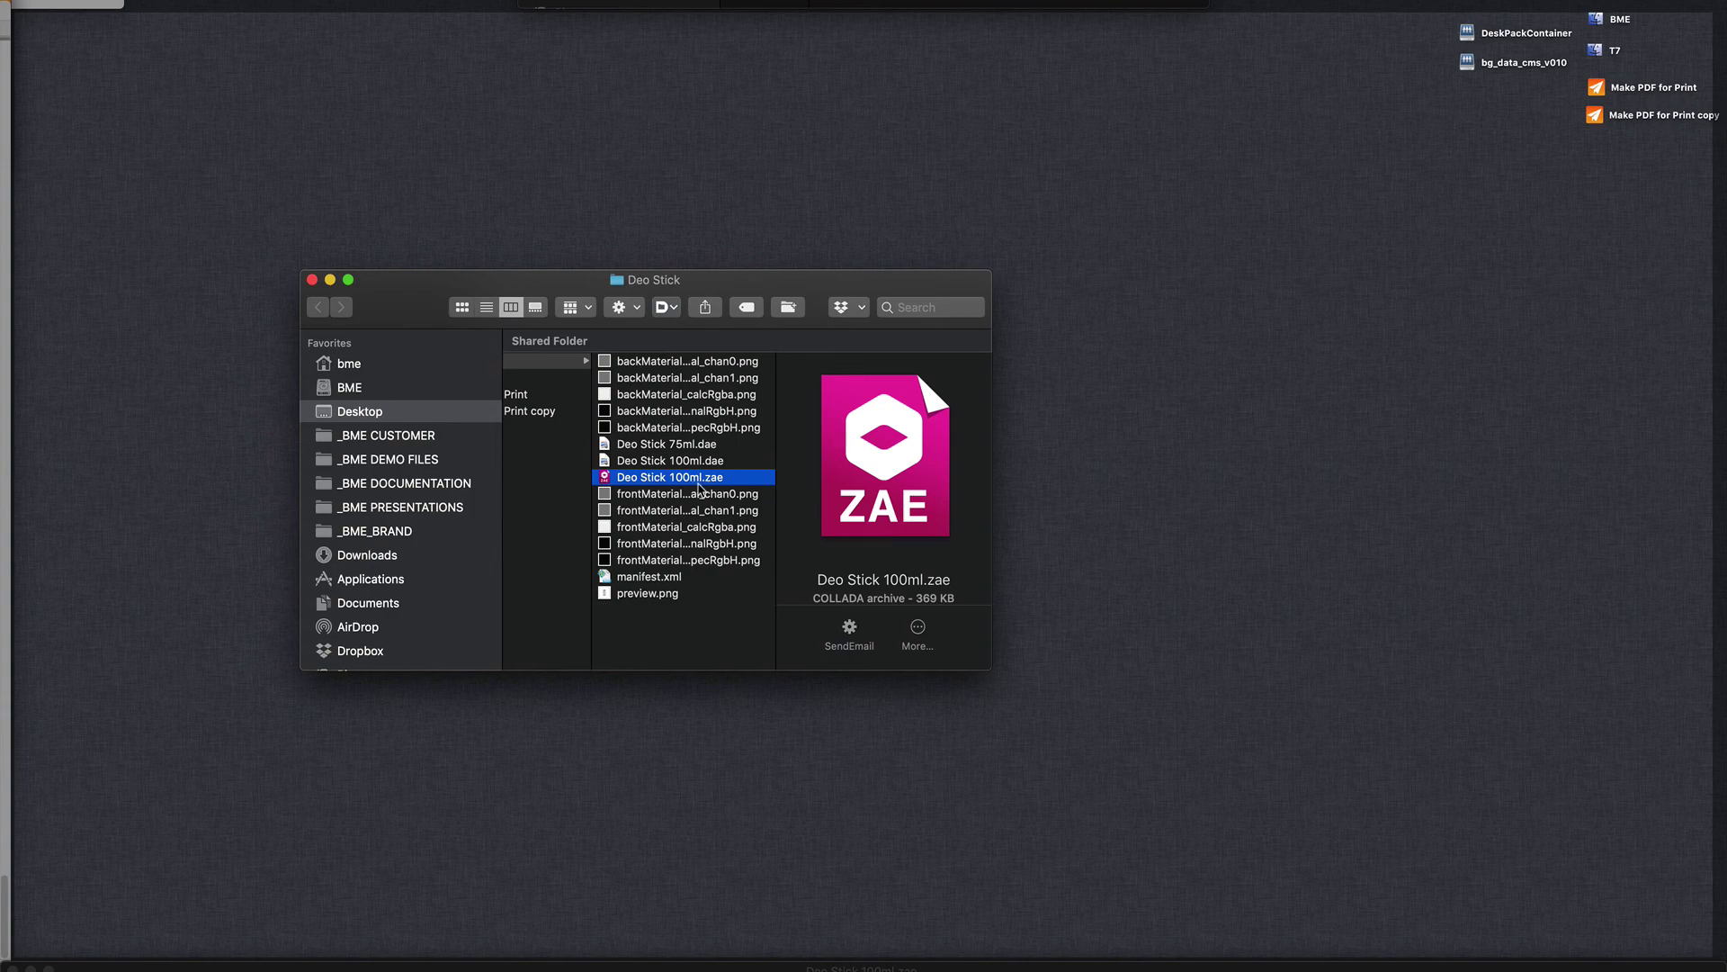
Step: Switch to Illustrator and open Deo Stick 100ml.zae as a structural design in the empty Untitled-4 document
key(super+Tab)
key(super+Tab)
key(super+Tab)
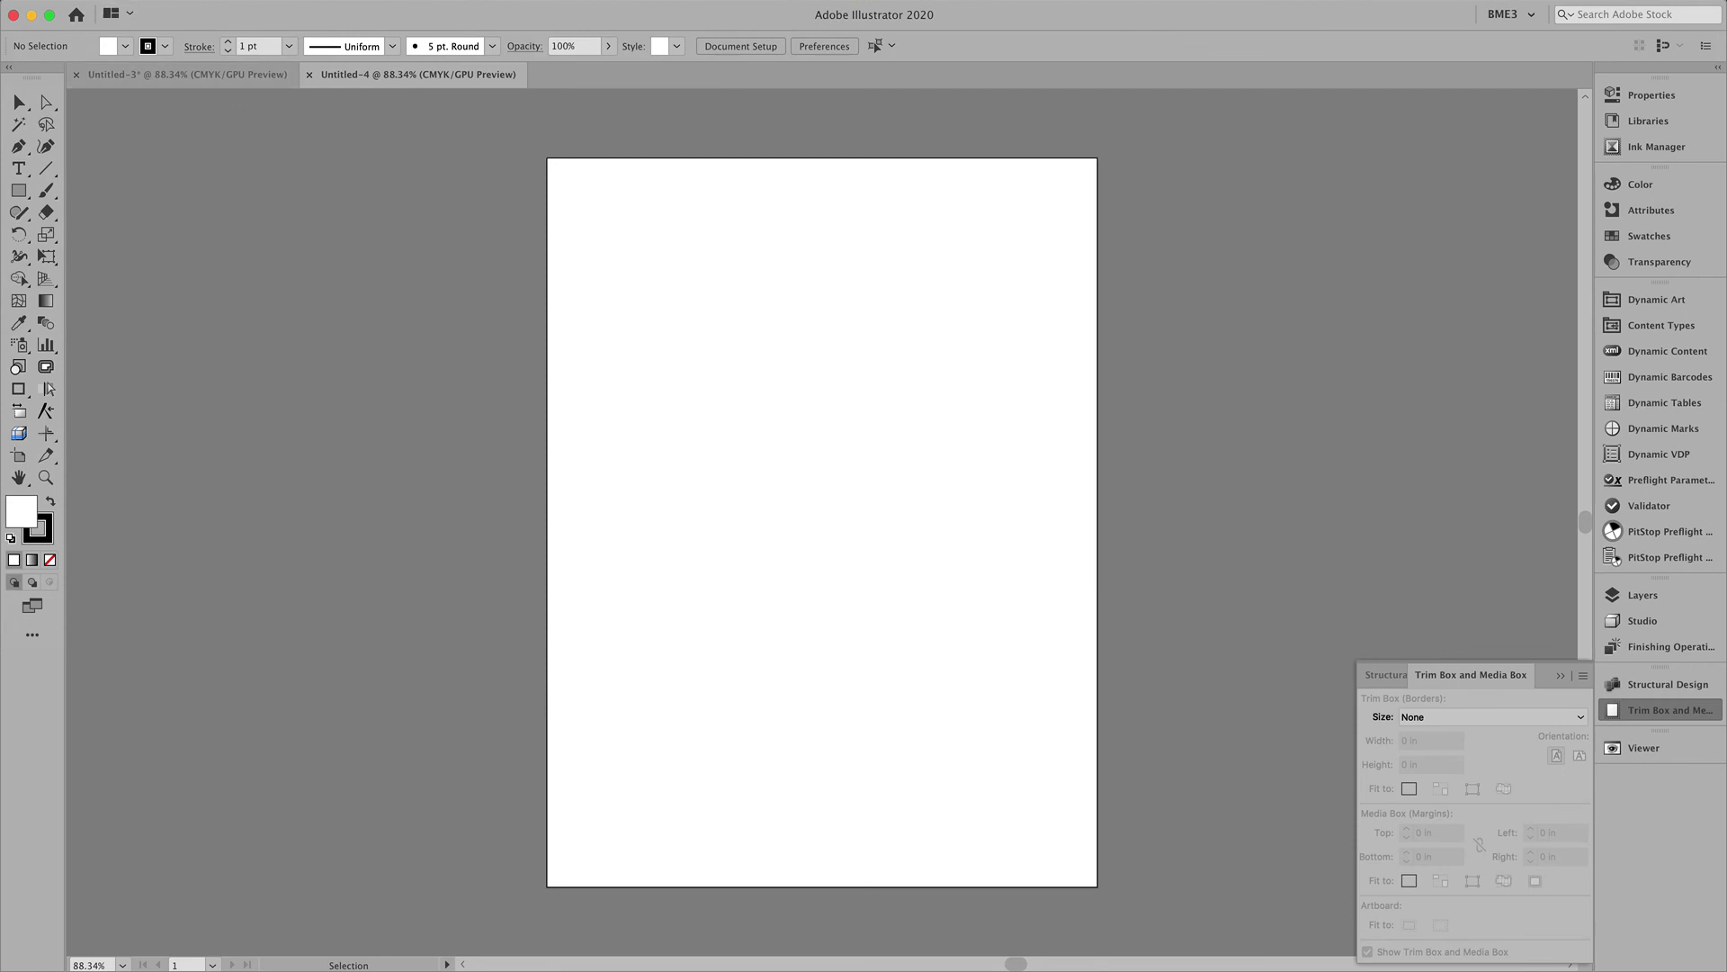
click(141, 7)
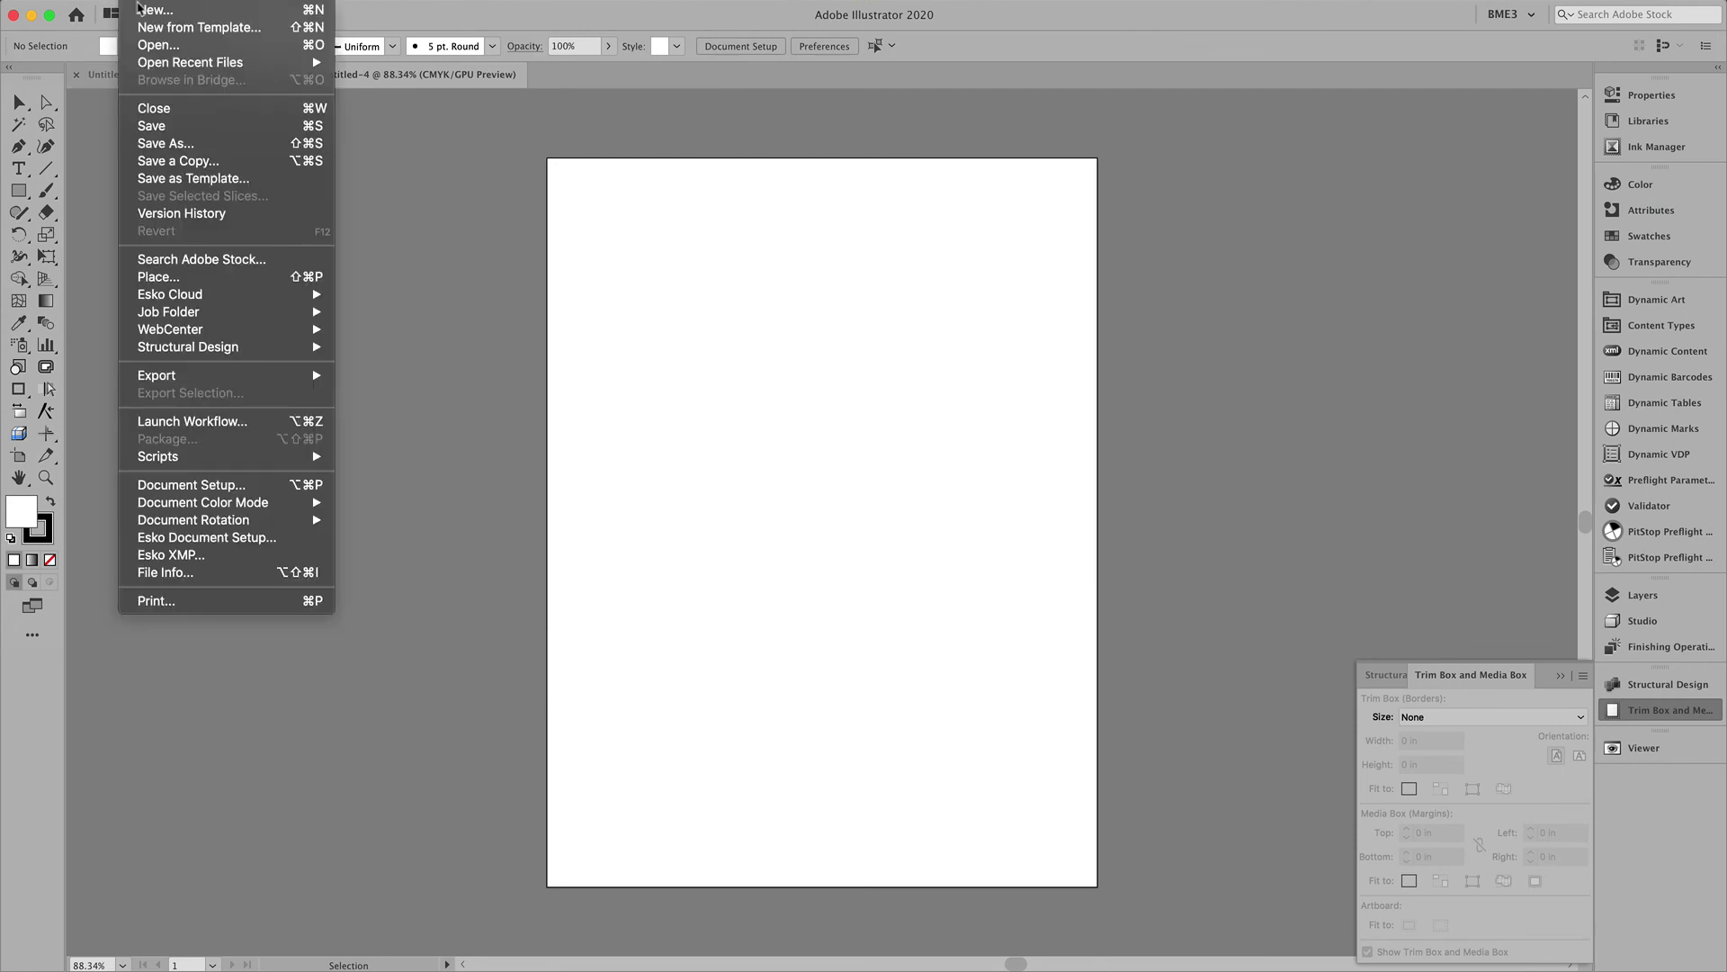
mouse_move(152, 338)
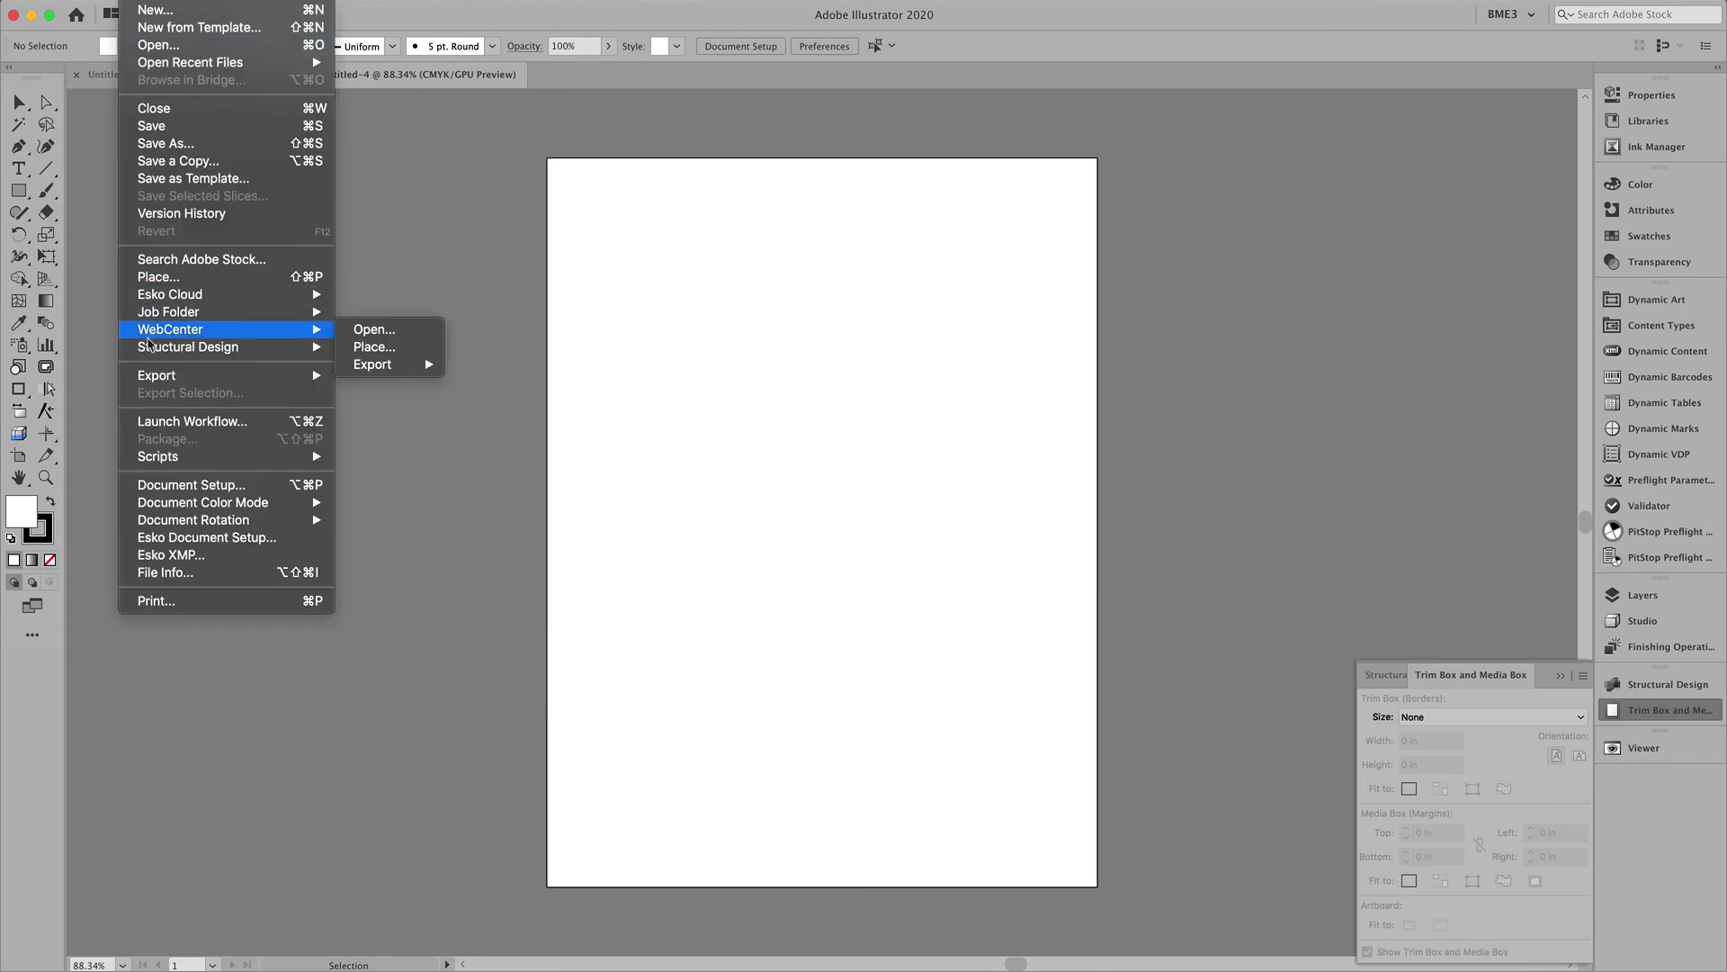
click(407, 349)
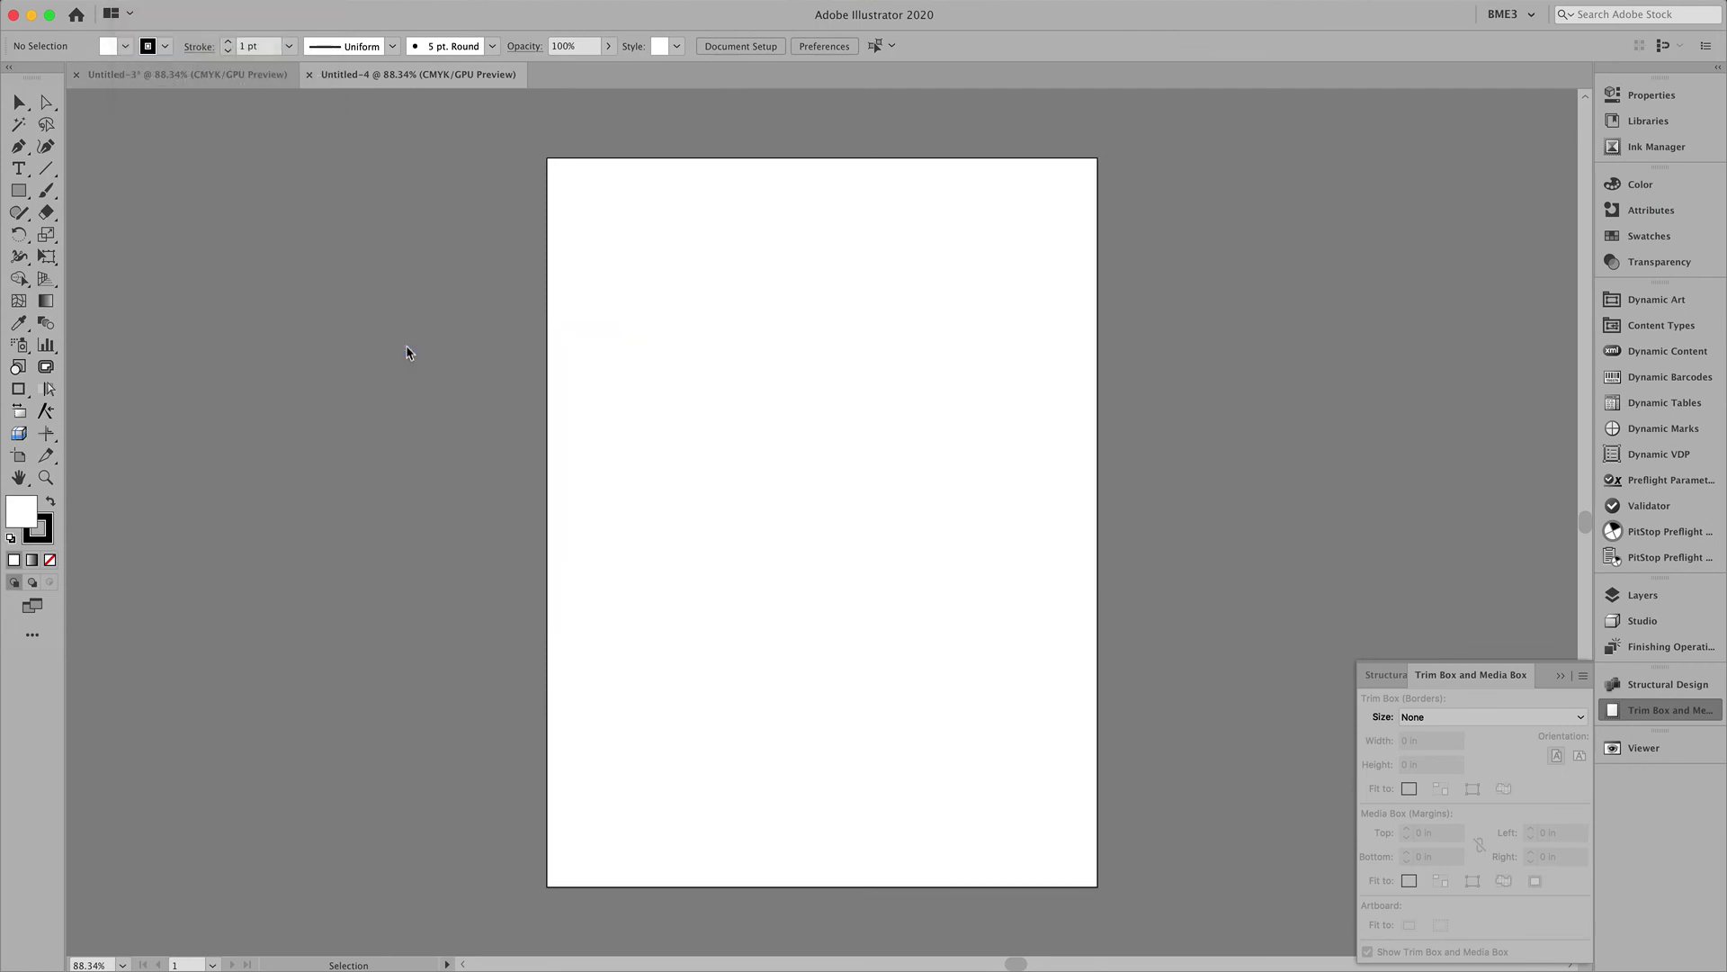
click(504, 312)
key(Return)
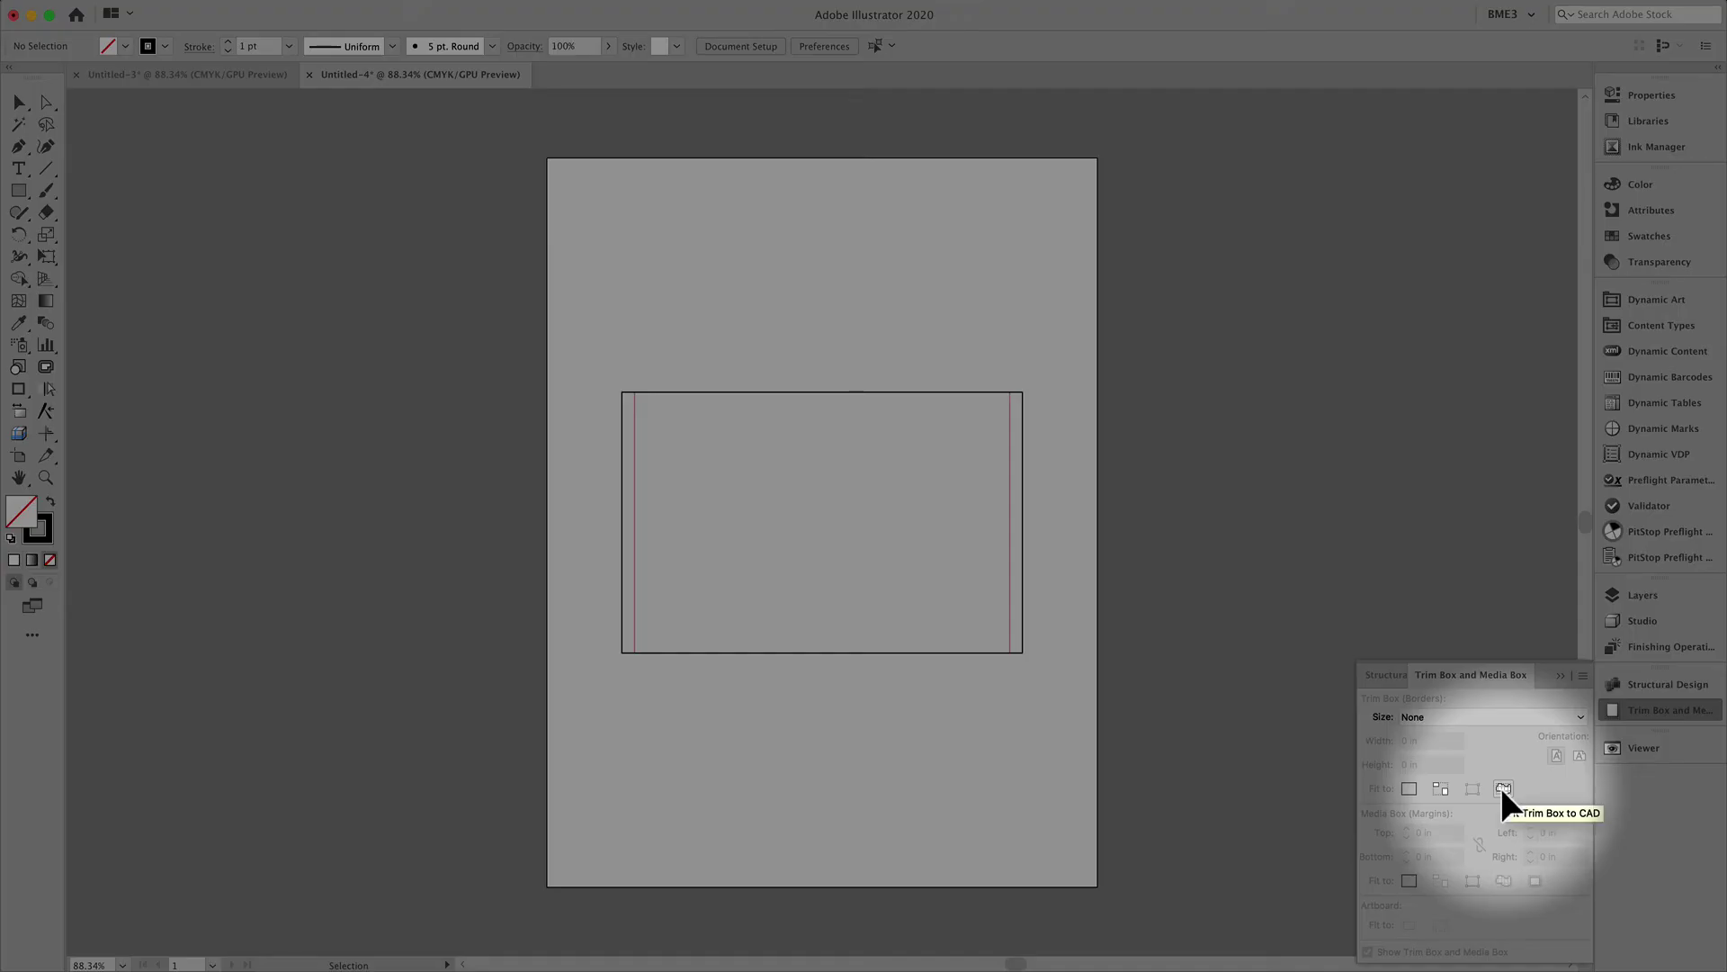
Step: Fit the trim box to the CAD outline of the label and set the document units to millimeters
click(1502, 789)
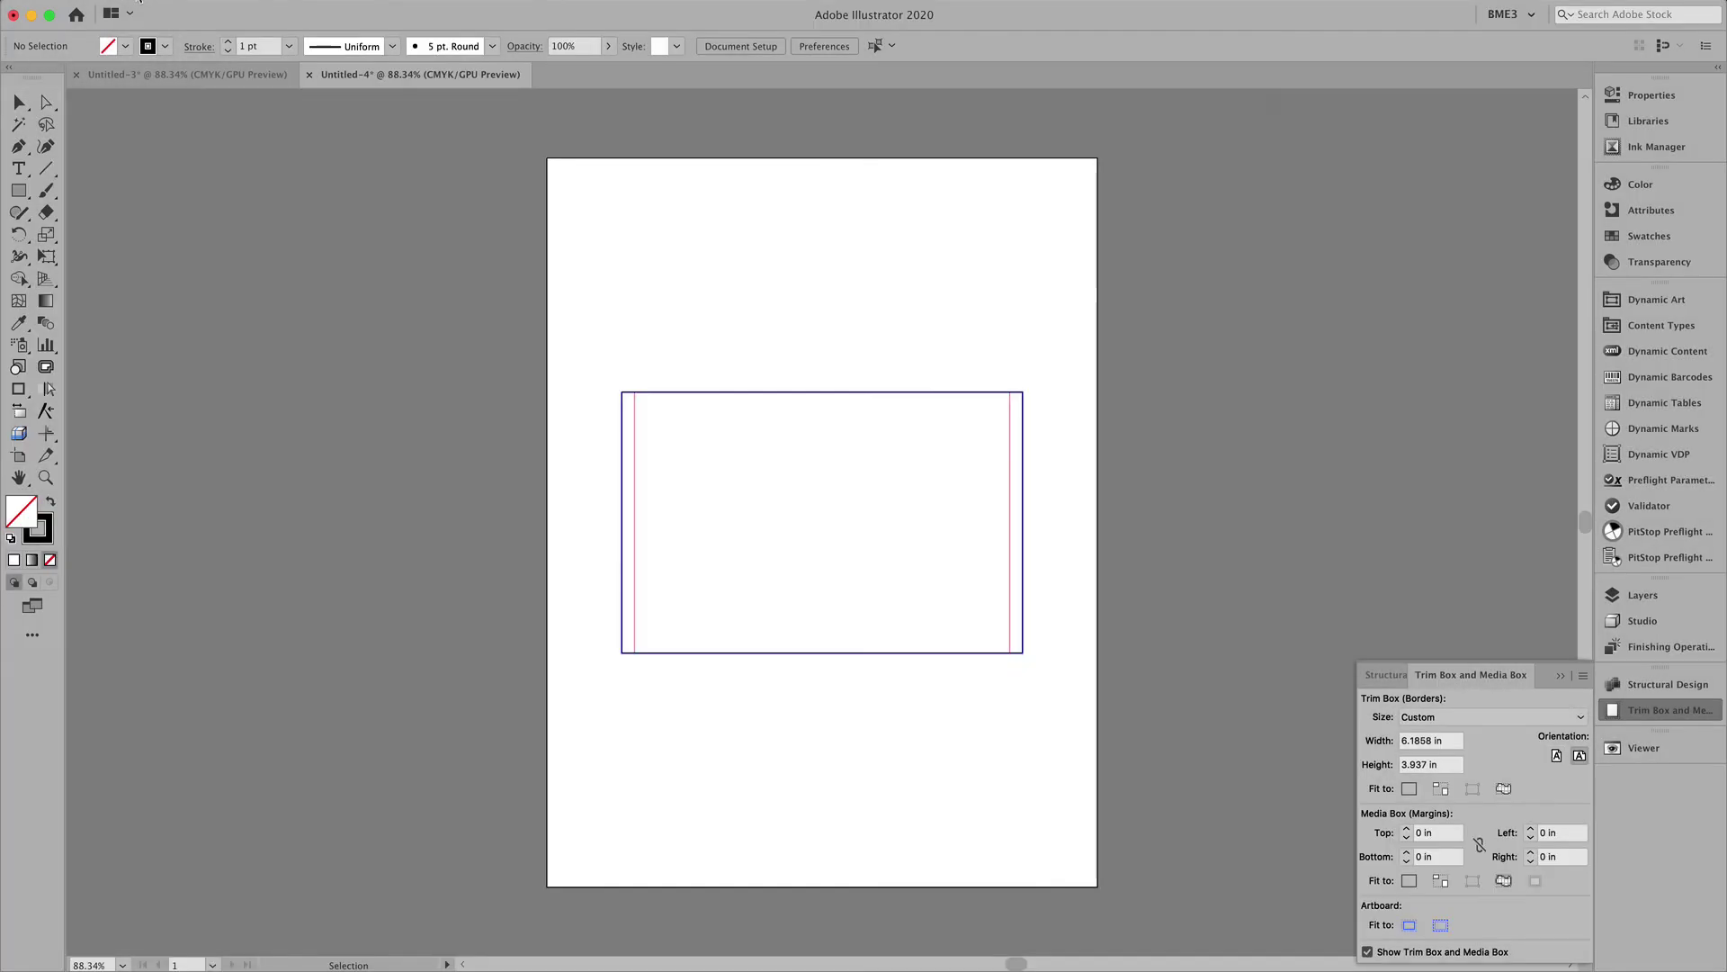
click(144, 2)
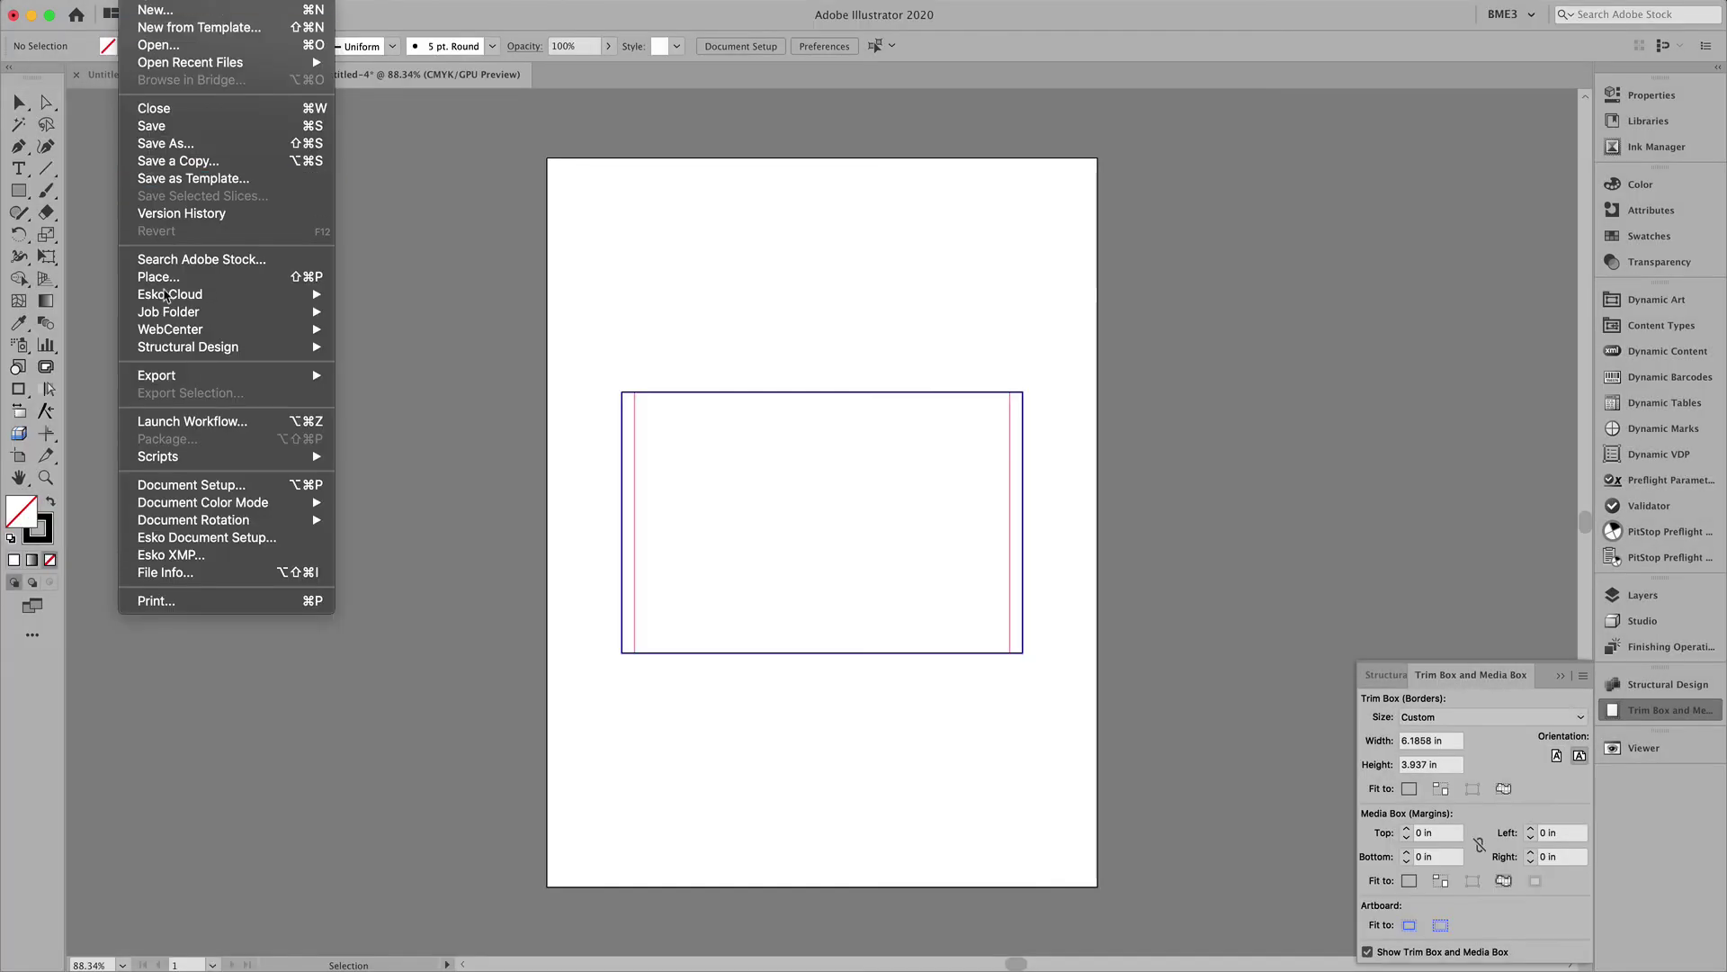
click(176, 484)
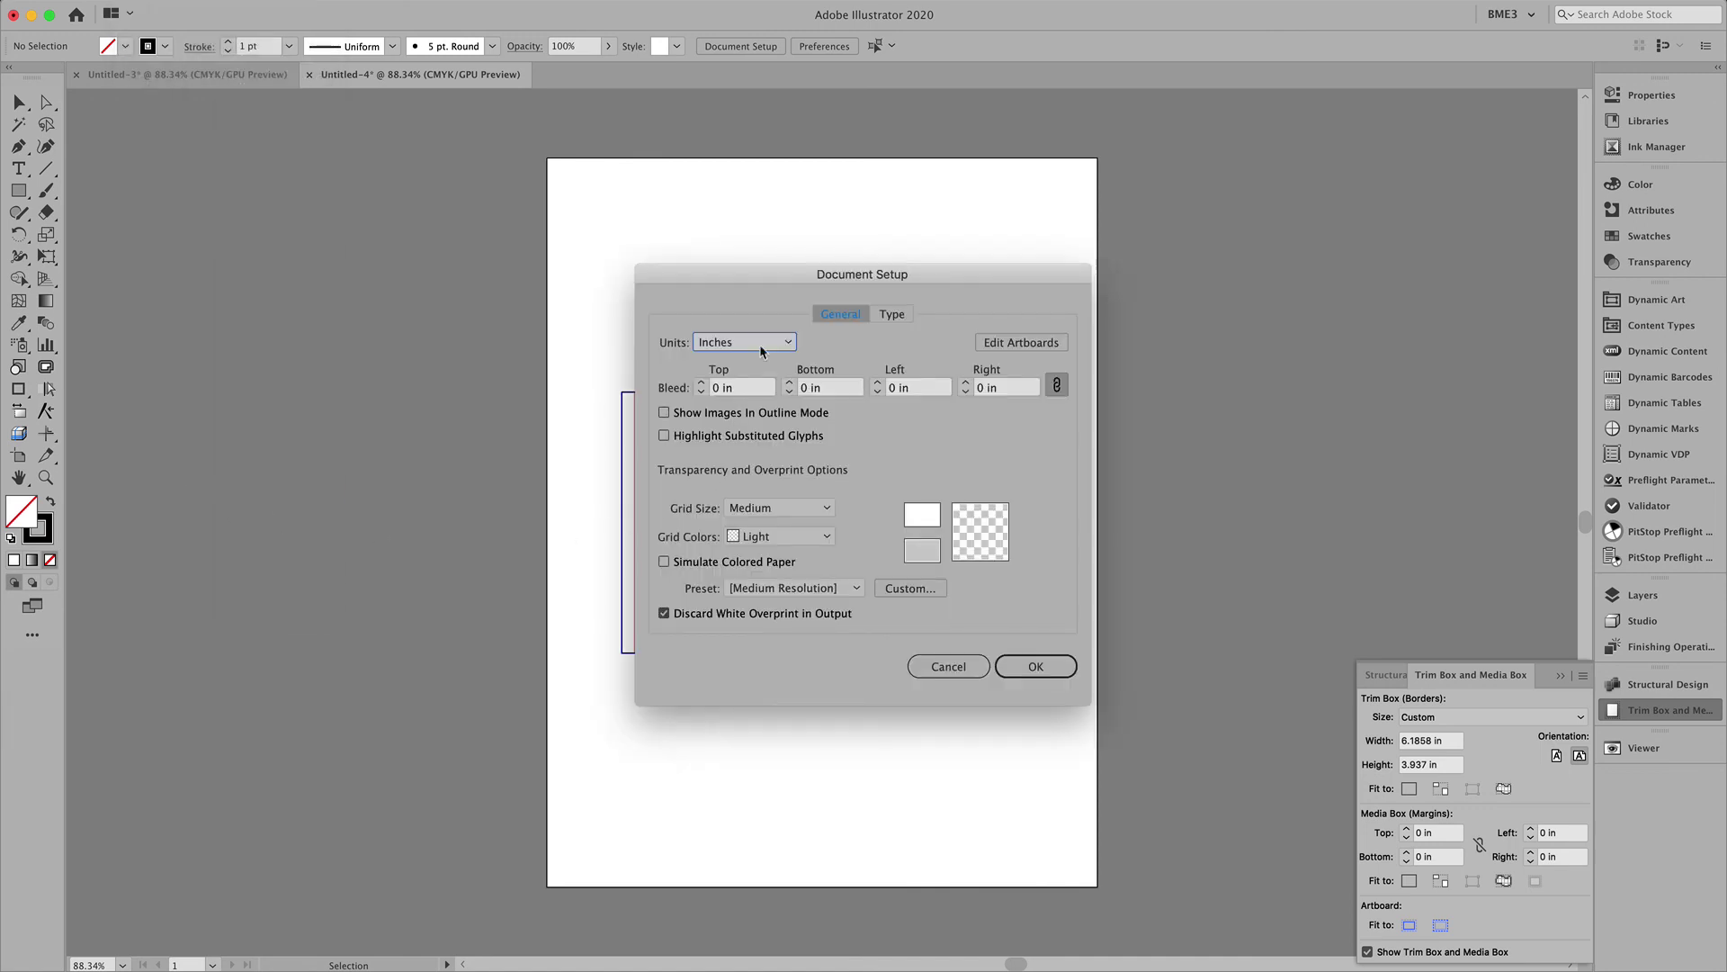
click(762, 351)
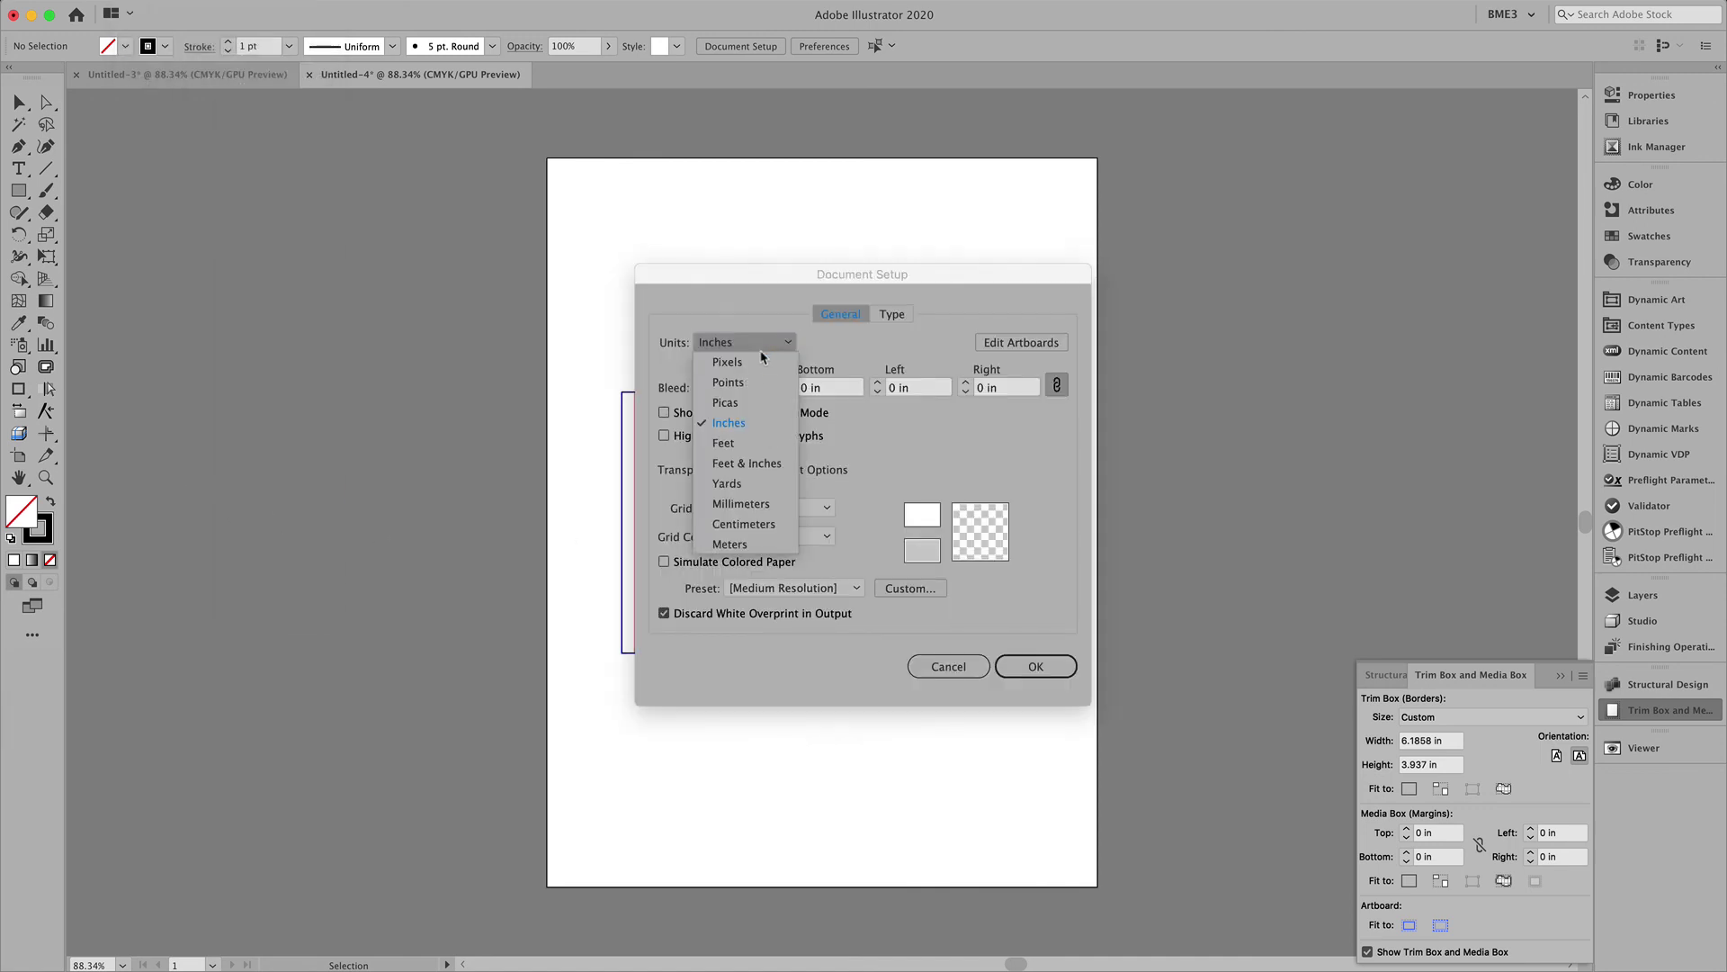
click(767, 506)
click(1035, 666)
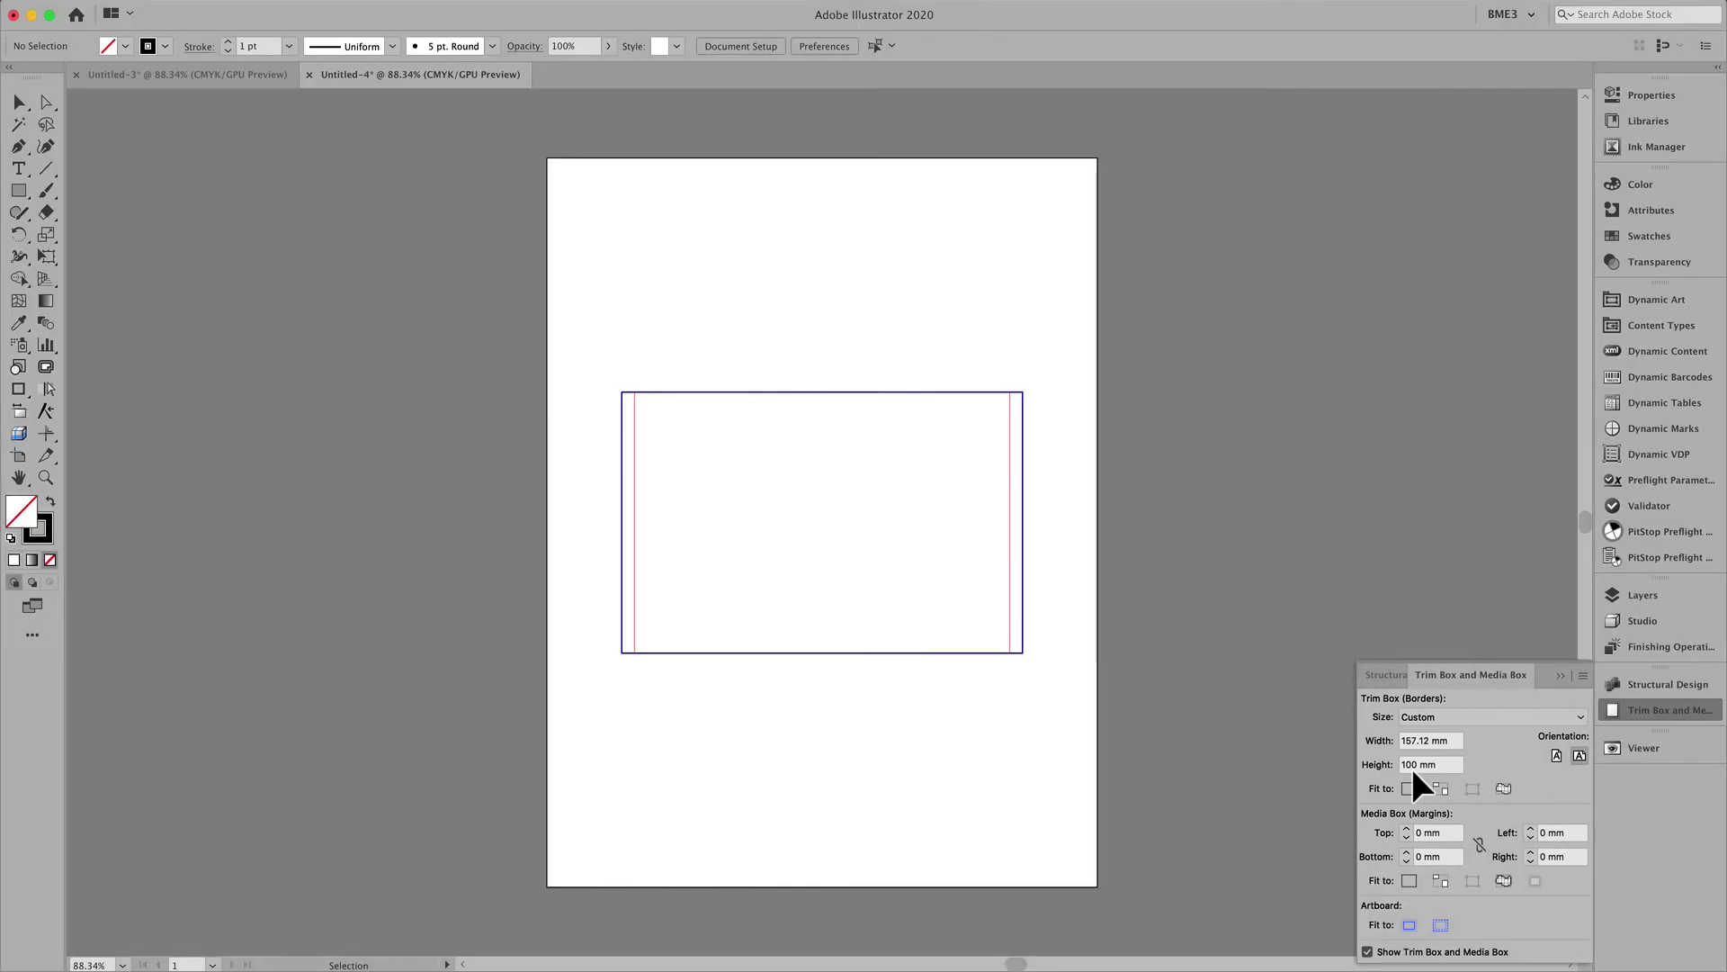
Step: Show the Deo Stick 100ml.zae scene in 3D and inspect its wrap around label part
click(1631, 622)
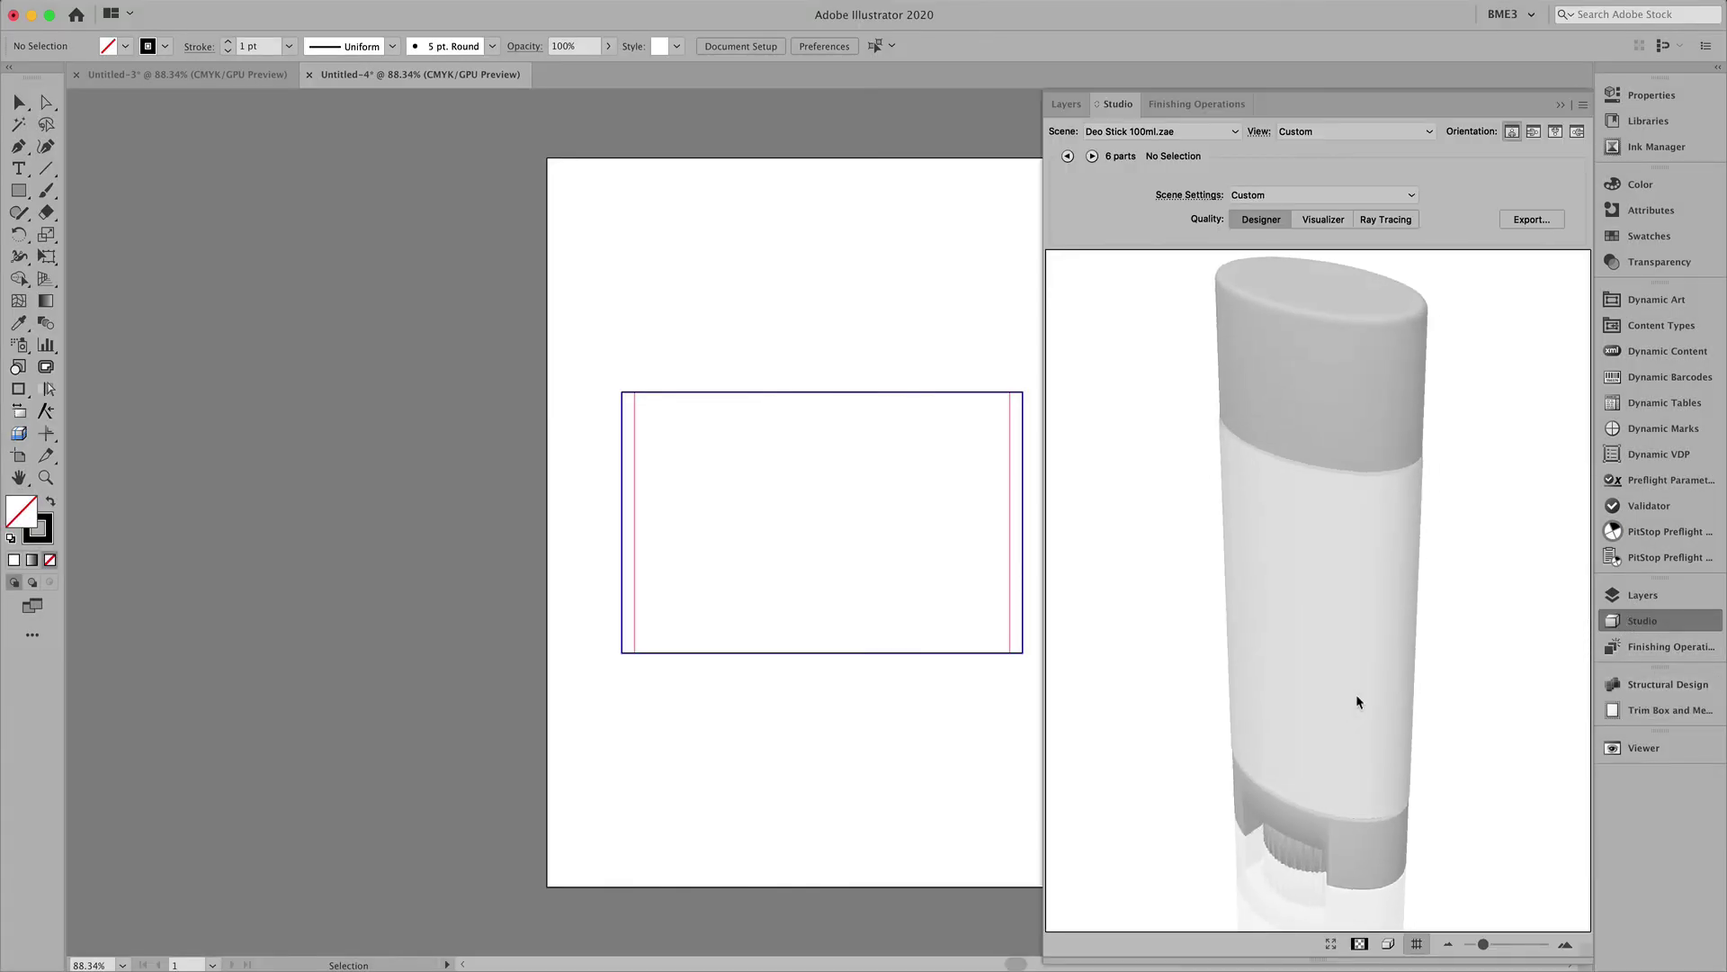
click(1424, 695)
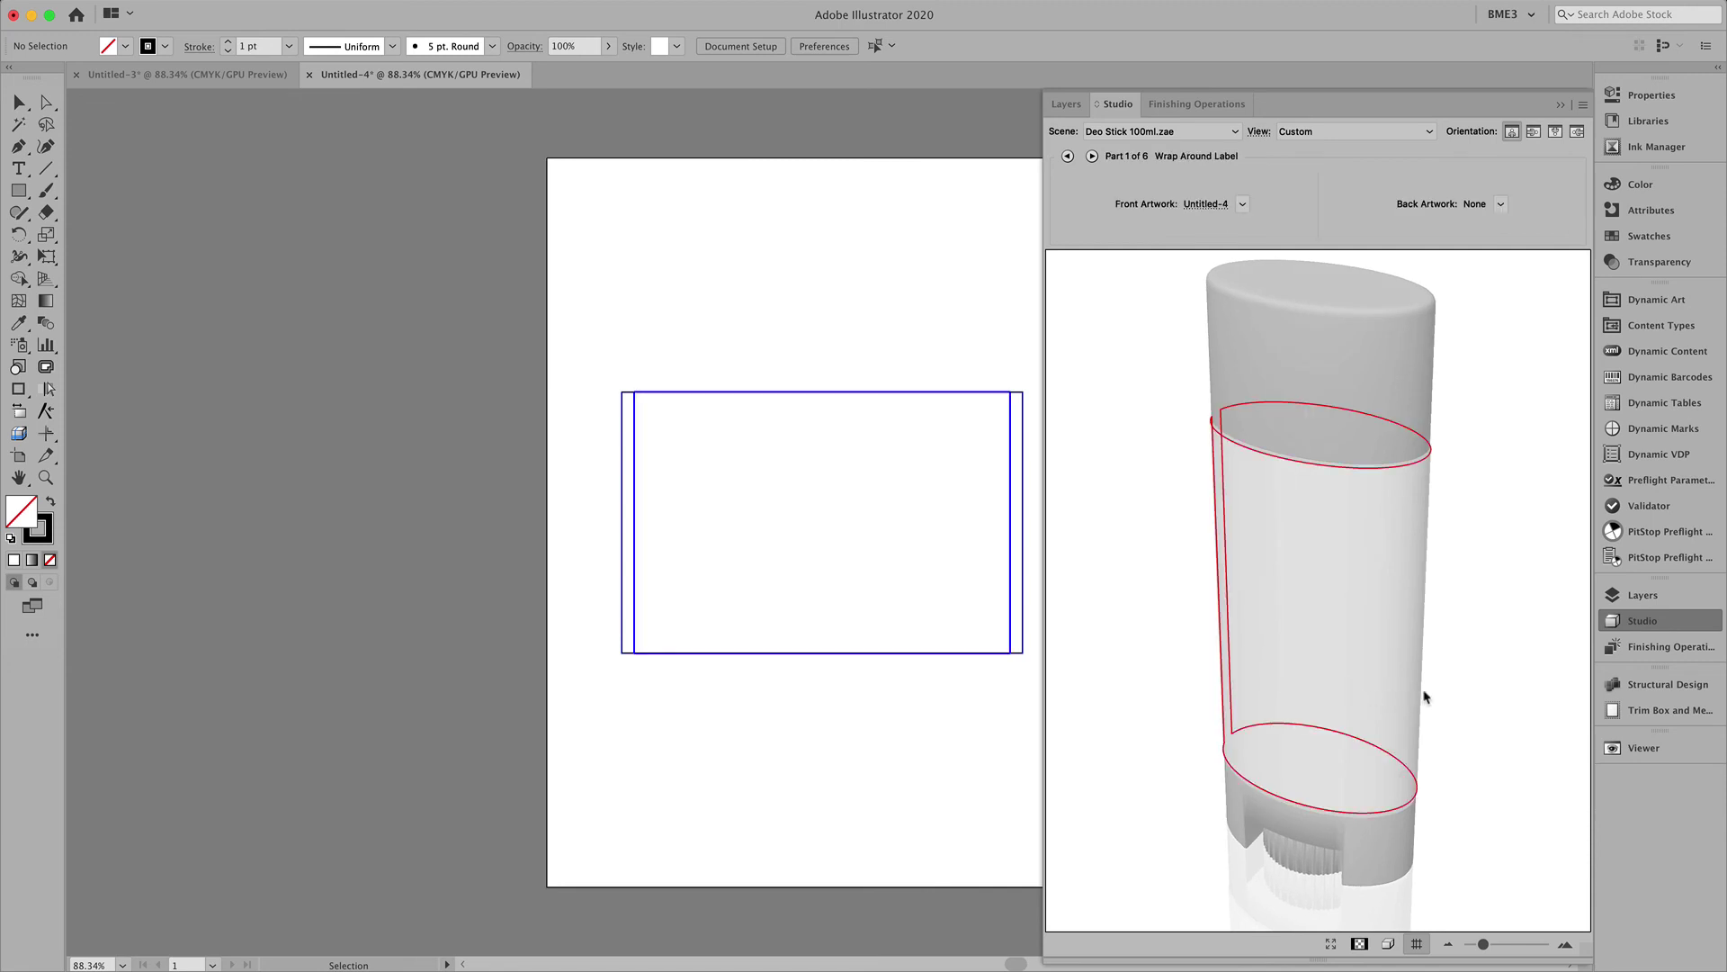
click(1469, 667)
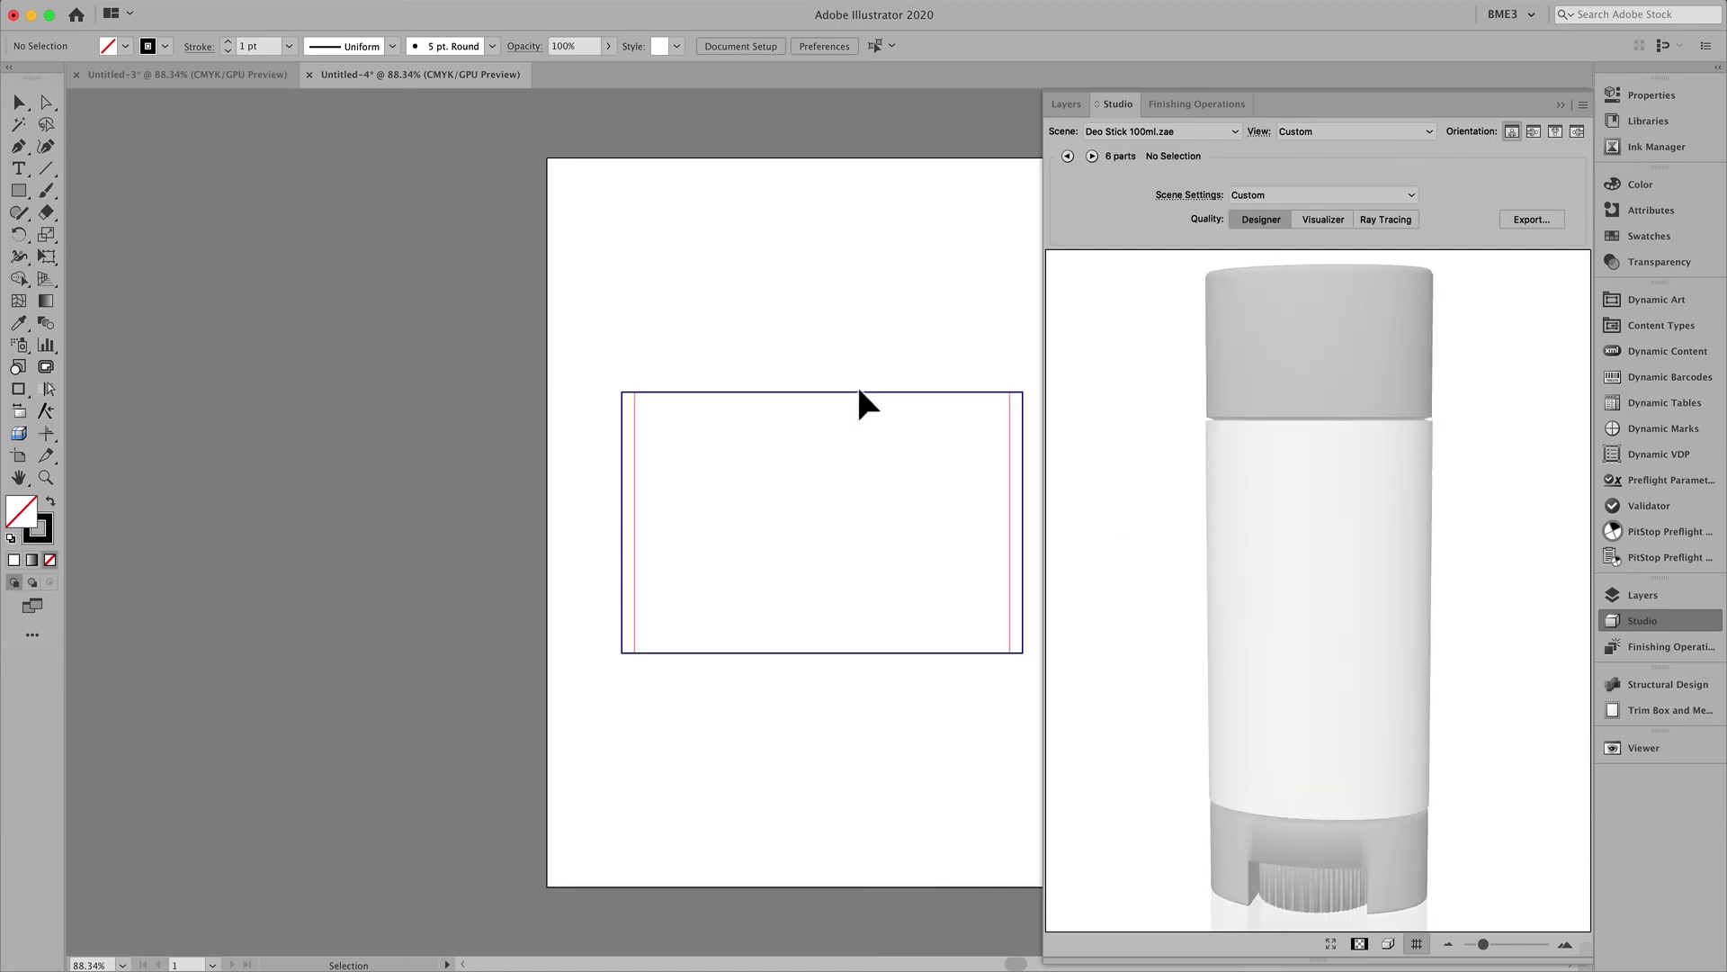
Step: Compare the Deo Stick.zae model in Untitled-3 with the 100ml model in Untitled-4 from different angles
click(189, 74)
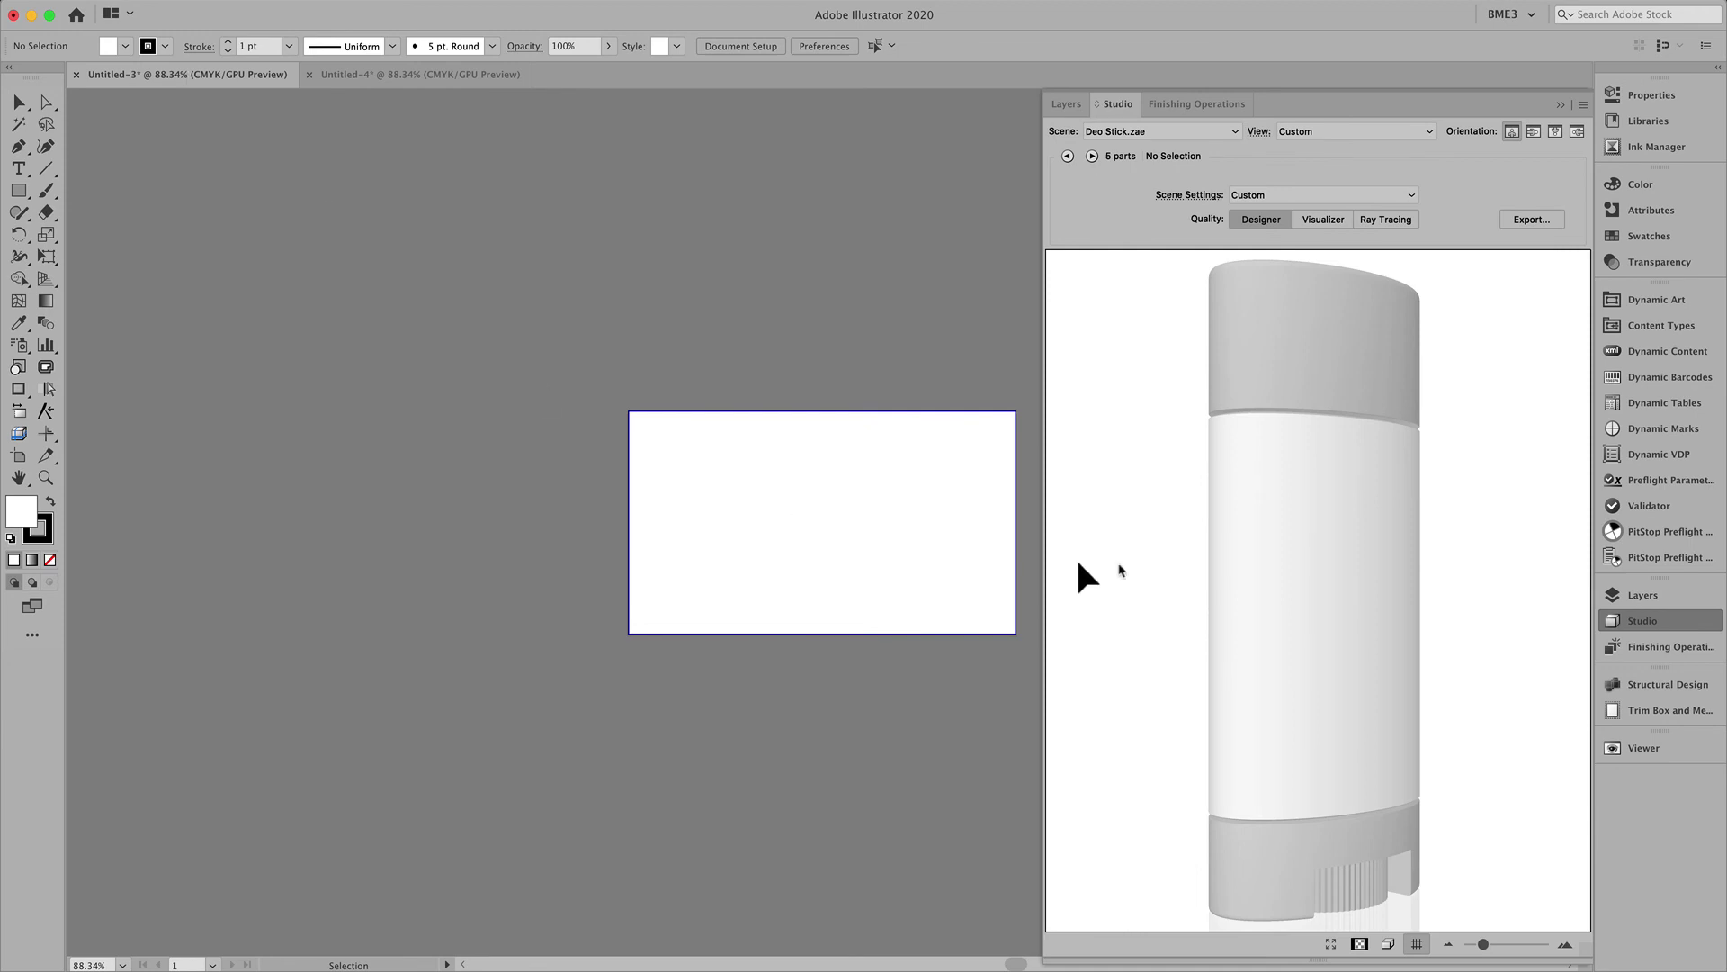
drag(1120, 565, 1199, 615)
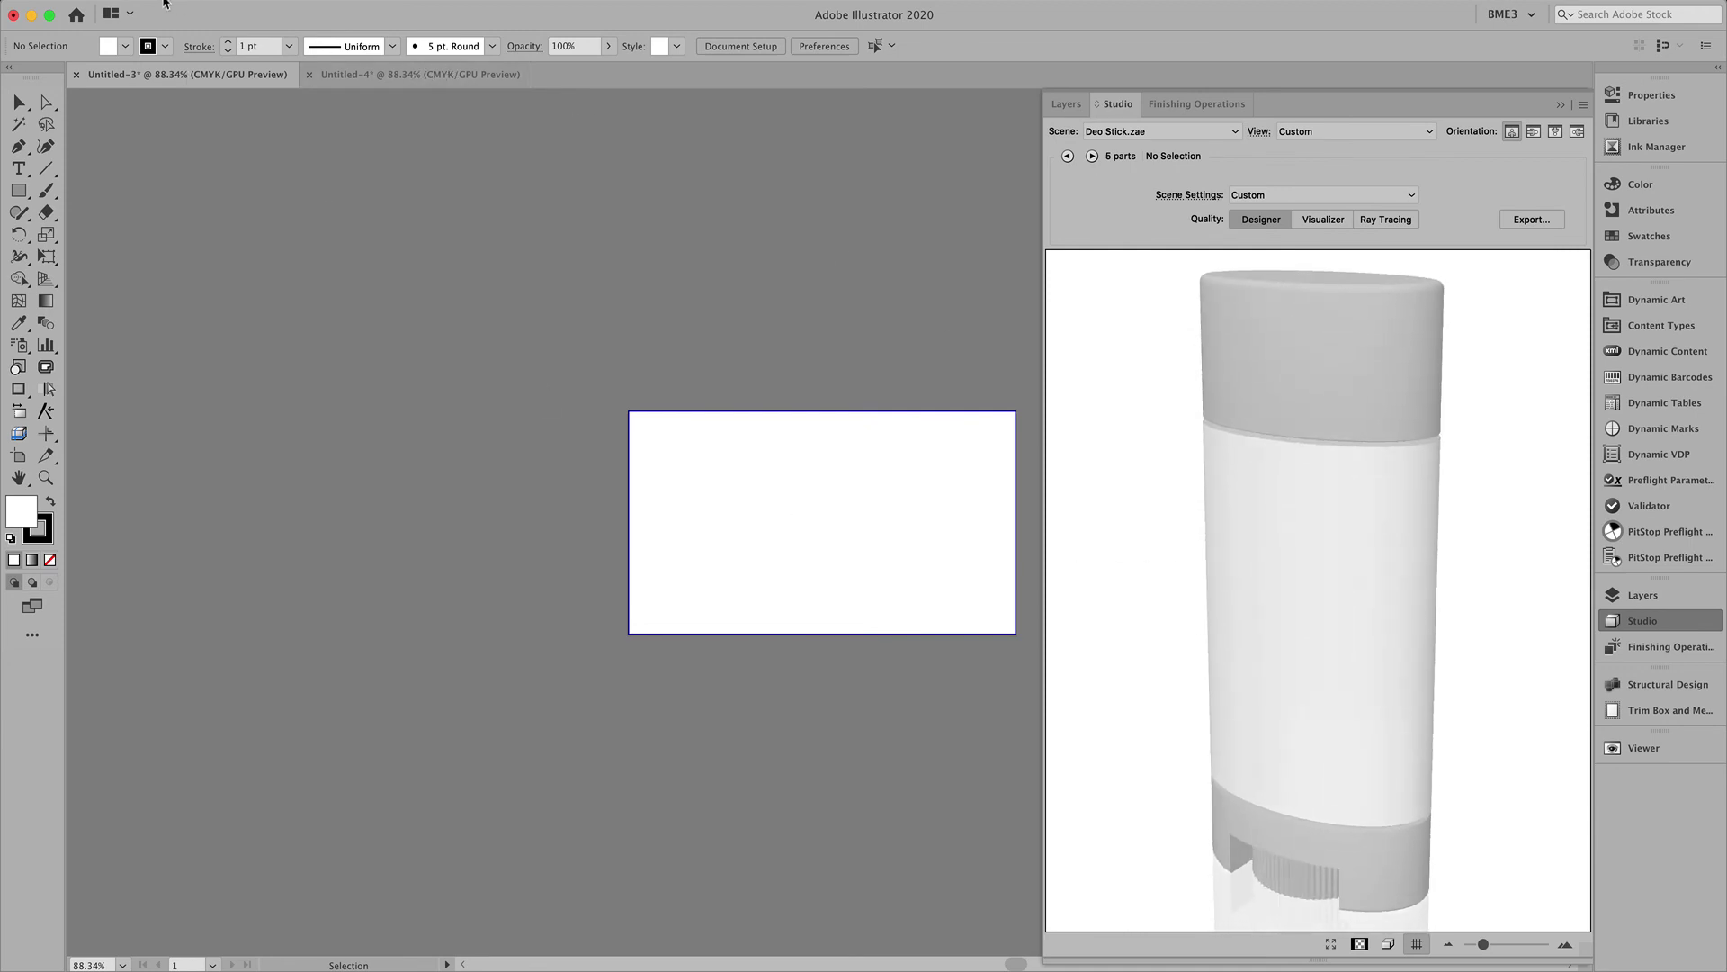
click(373, 77)
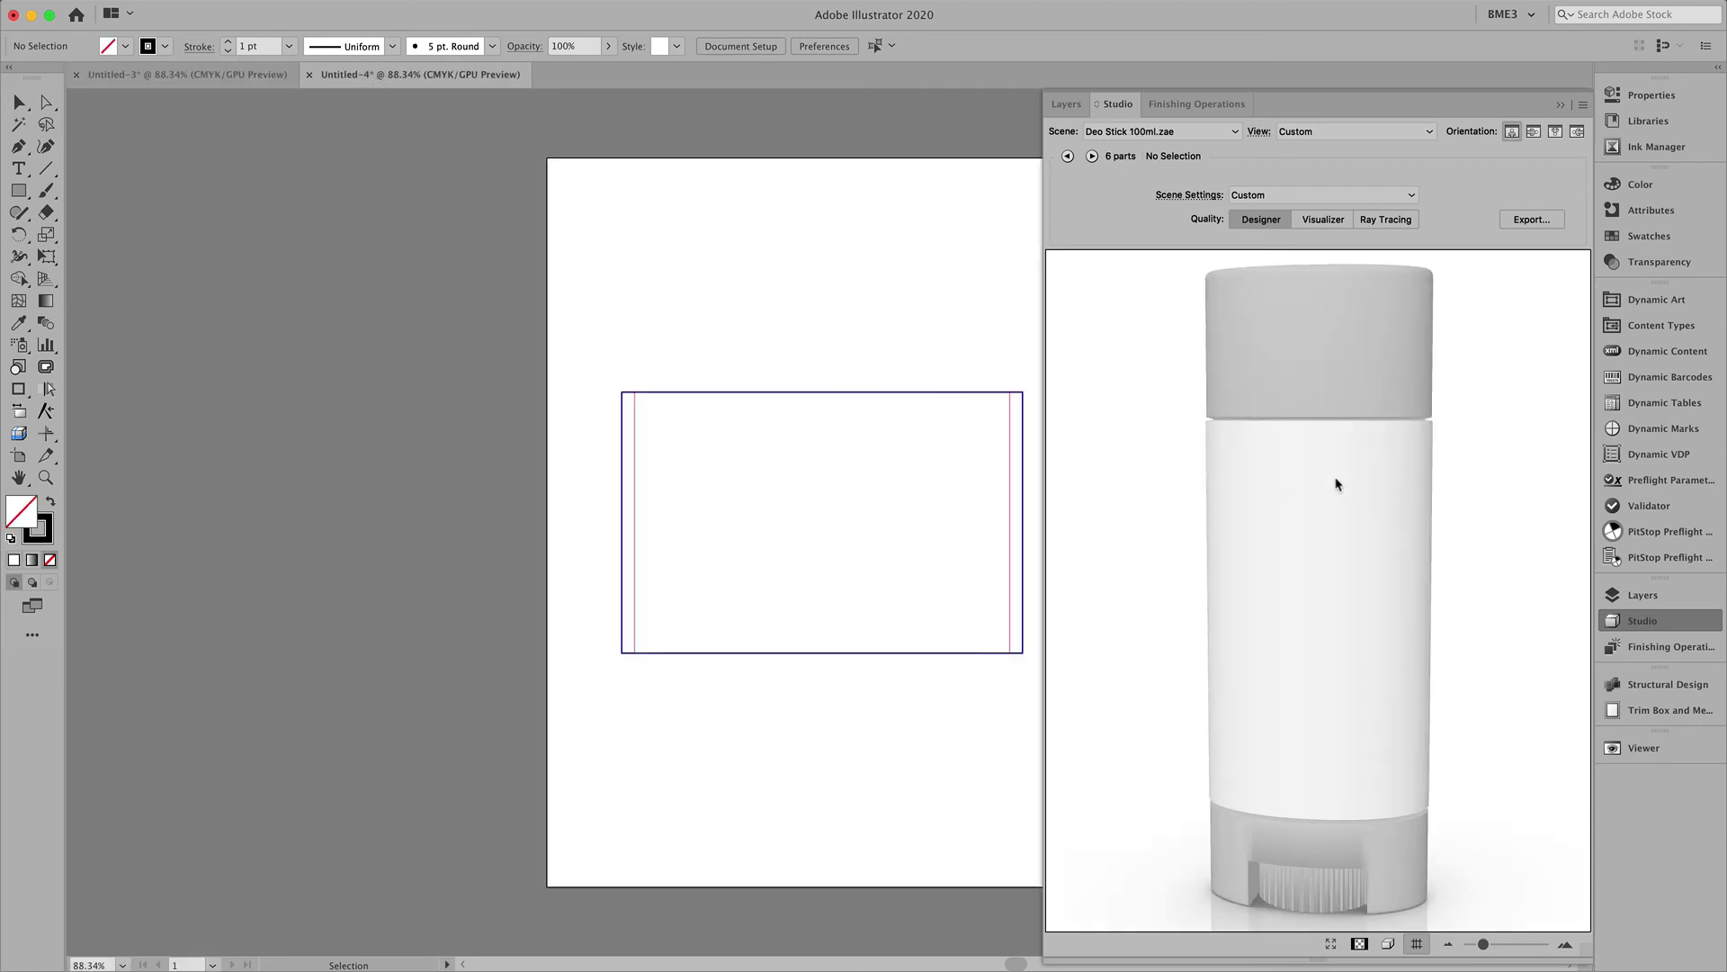
drag(1336, 484, 1311, 526)
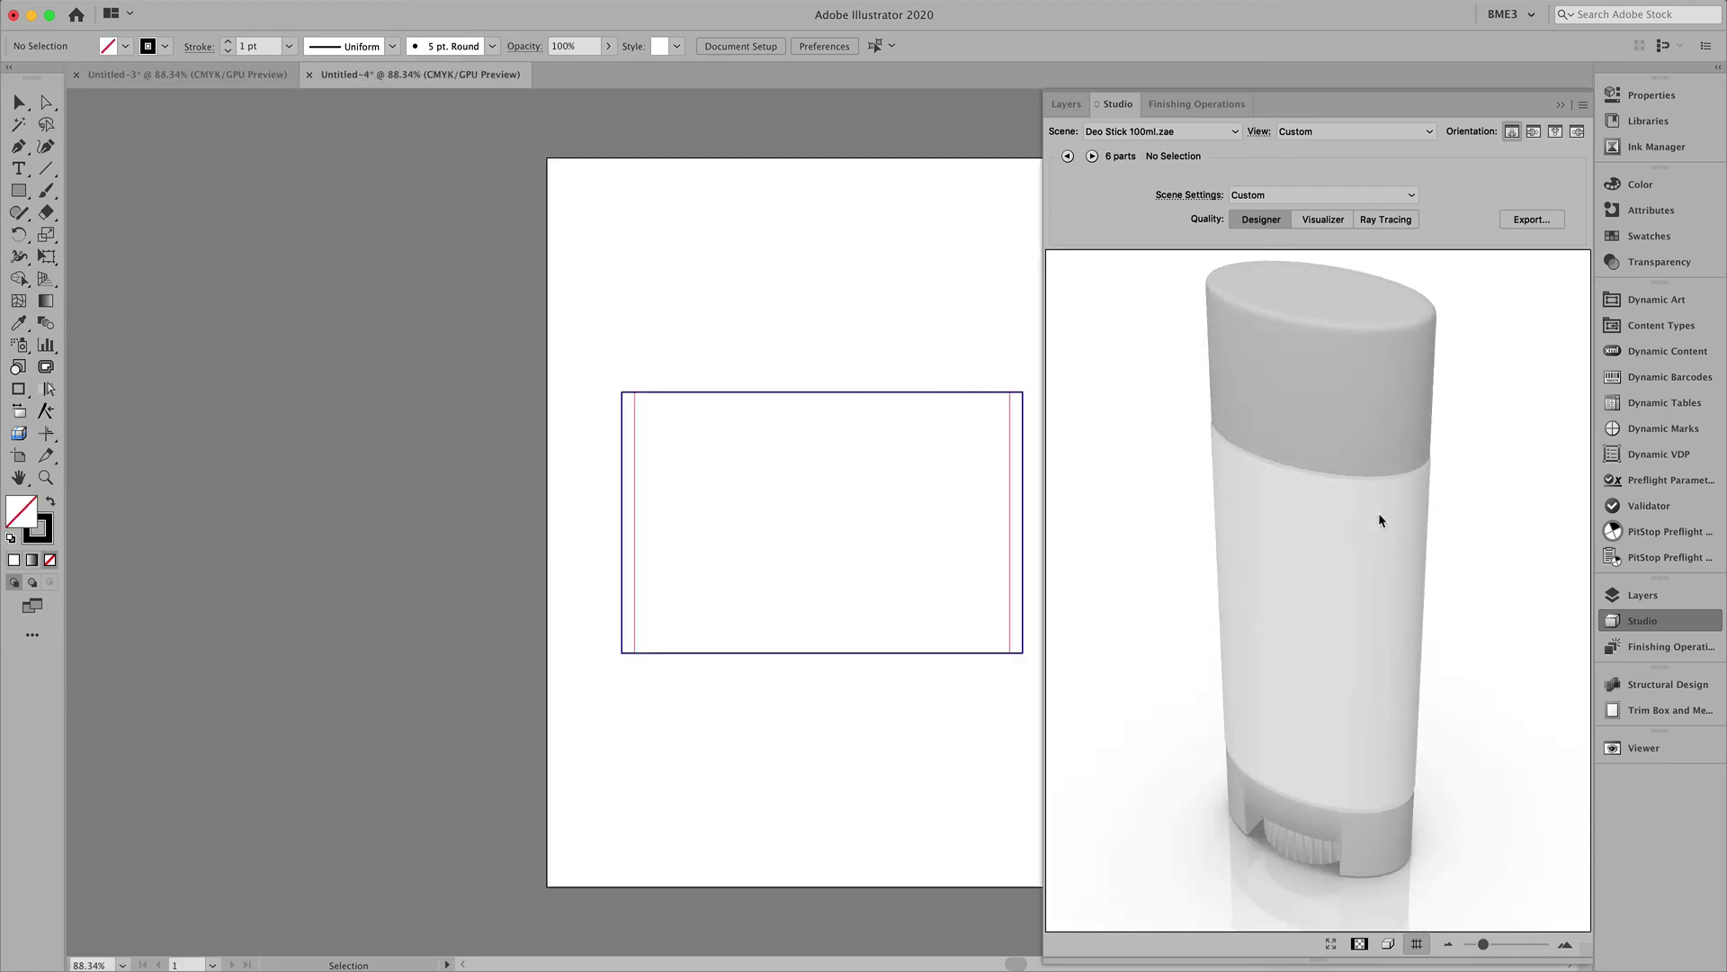